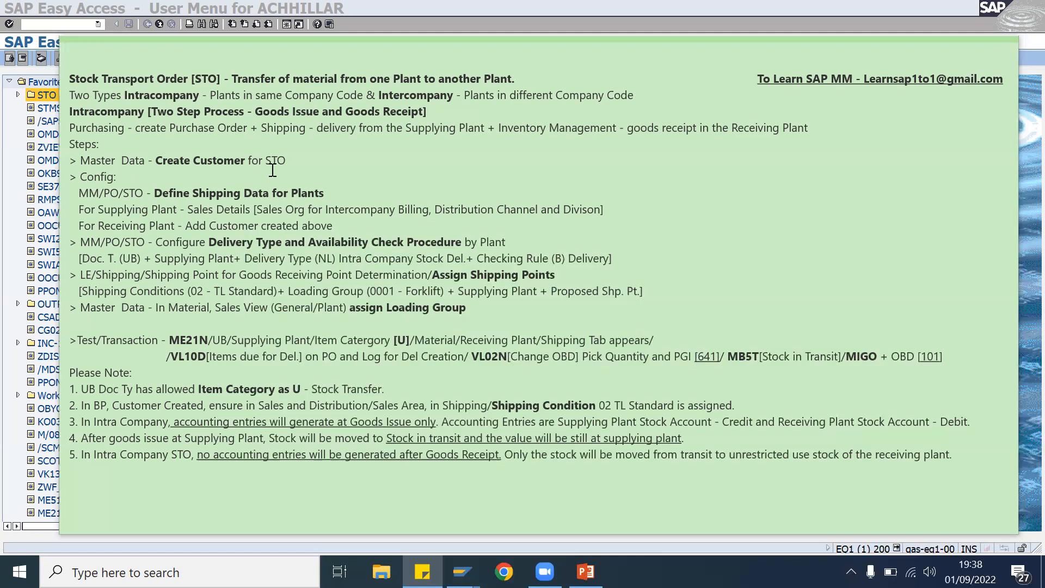
# - Expand the STO Process favorites folder and start transaction ME21N - Create Purchase Order
pyautogui.click(408, 12)
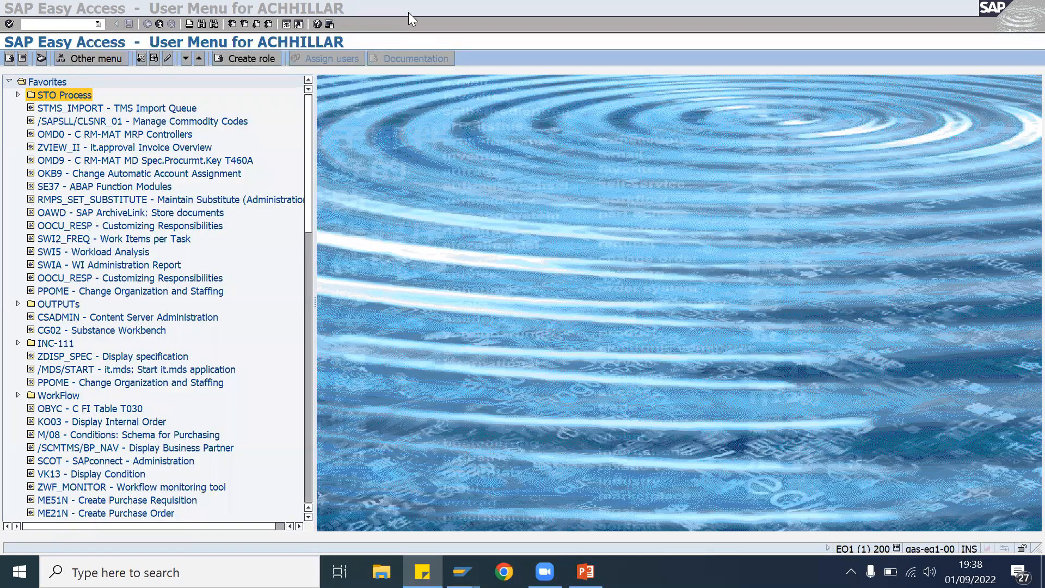
pyautogui.click(18, 96)
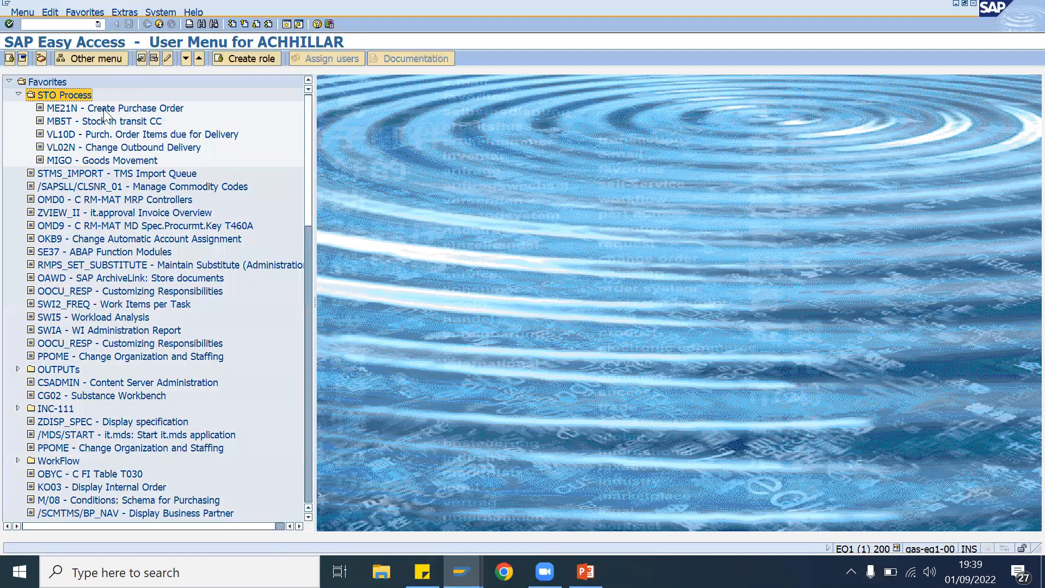
pyautogui.doubleClick(70, 110)
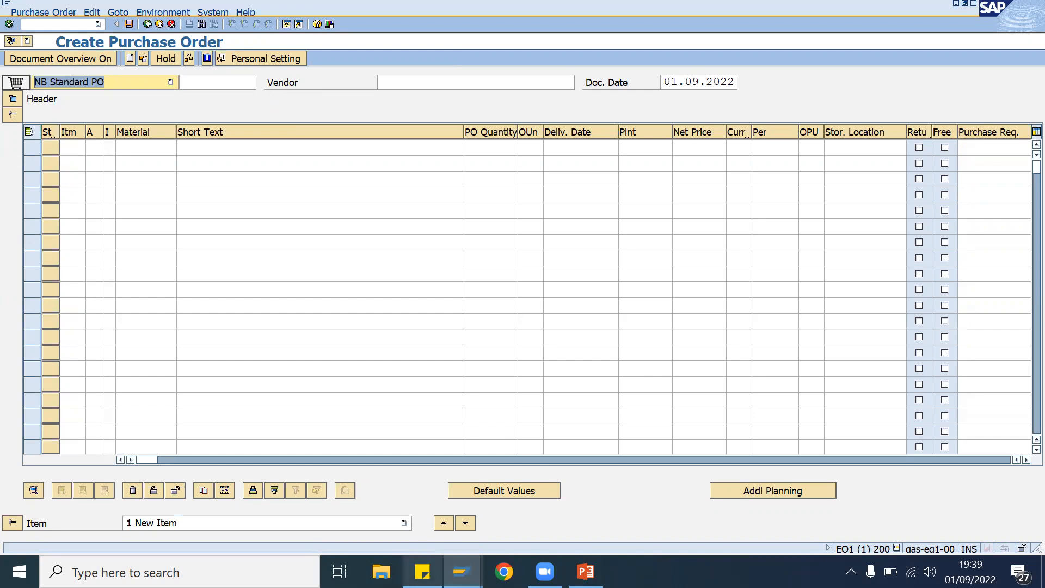
# - Review the sticky note's ME21N test steps for document type UB and the item category, and return to the purchase order
pyautogui.click(422, 571)
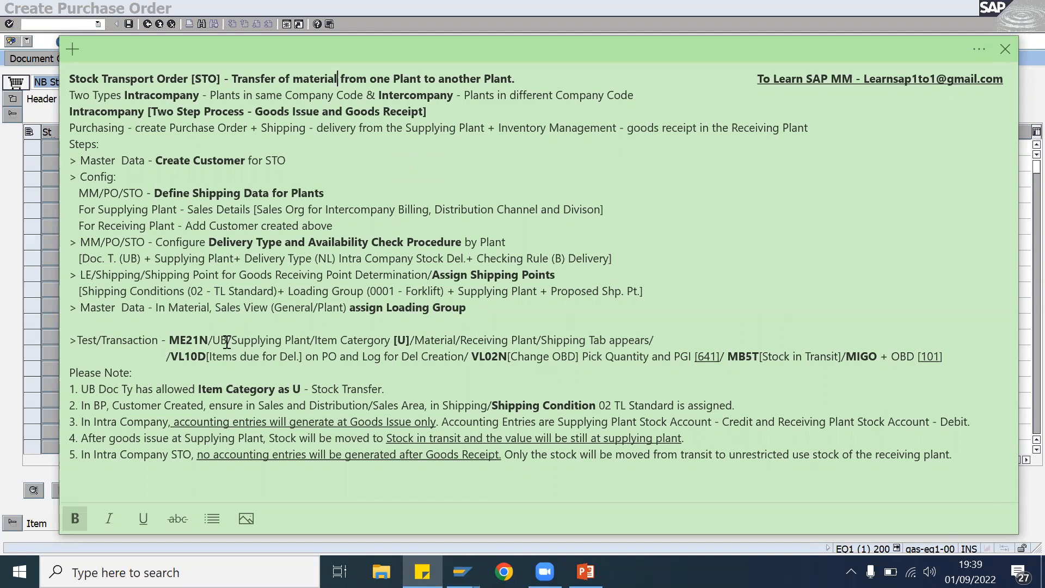
pyautogui.moveTo(210, 338); pyautogui.dragTo(233, 338)
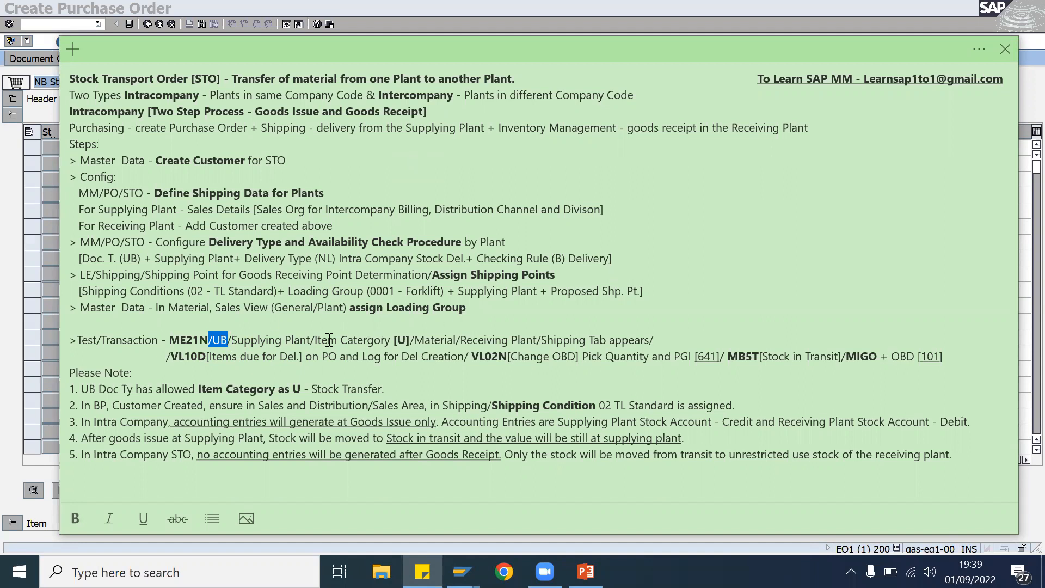
pyautogui.moveTo(311, 339); pyautogui.dragTo(413, 337)
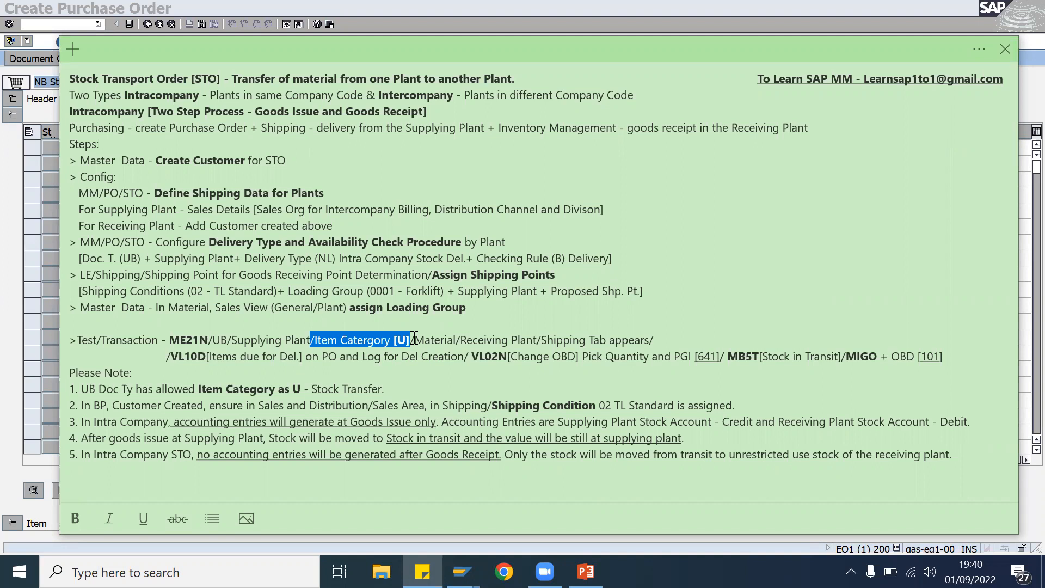
pyautogui.click(688, 339)
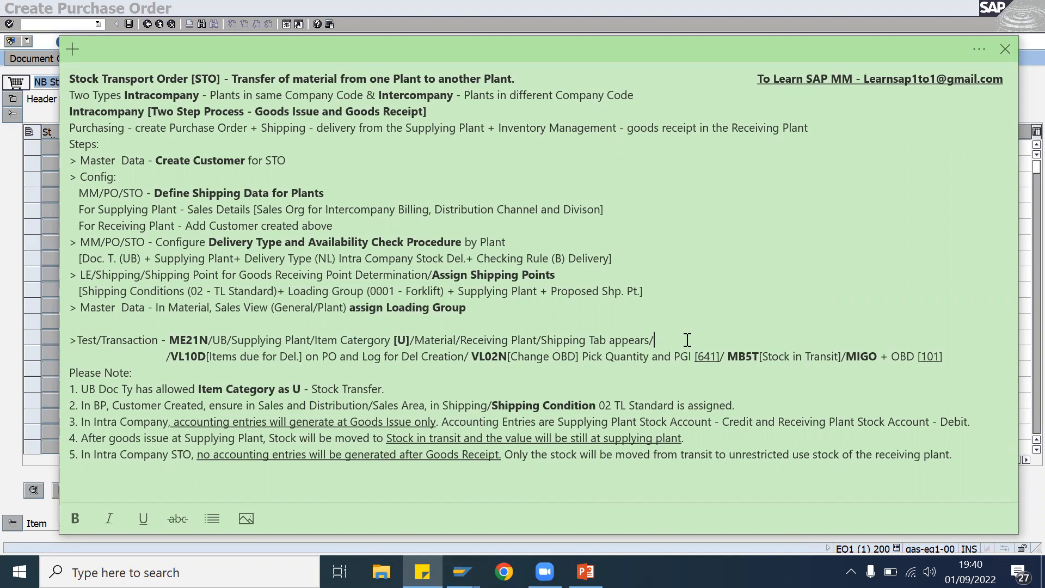
pyautogui.click(229, 340)
pyautogui.moveTo(227, 339); pyautogui.dragTo(212, 339)
pyautogui.click(680, 334)
pyautogui.click(741, 6)
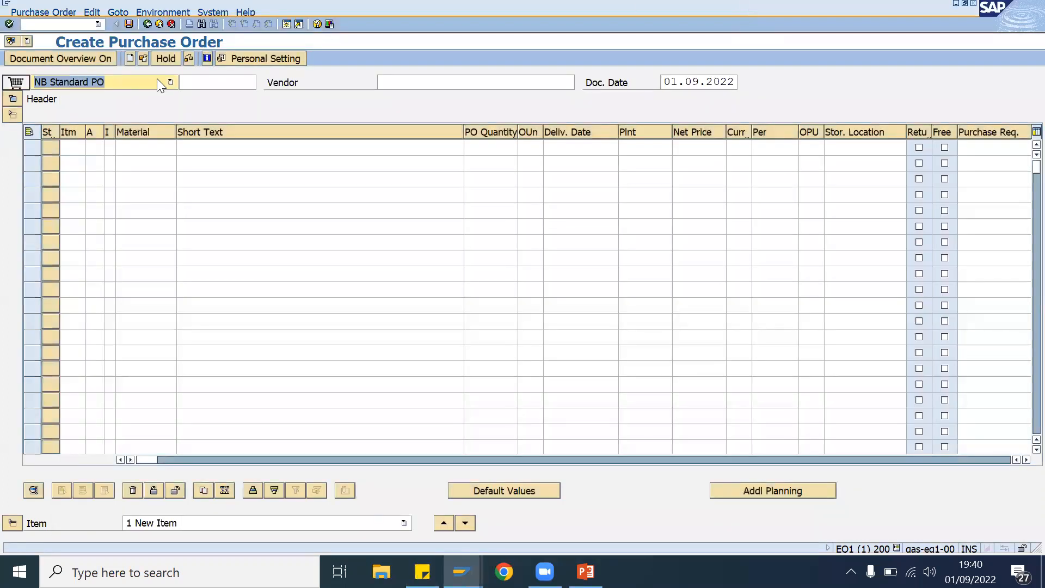
# - Set the order type to UB Stock Transp. Order, collapse the item overview and expand the header details
pyautogui.click(170, 80)
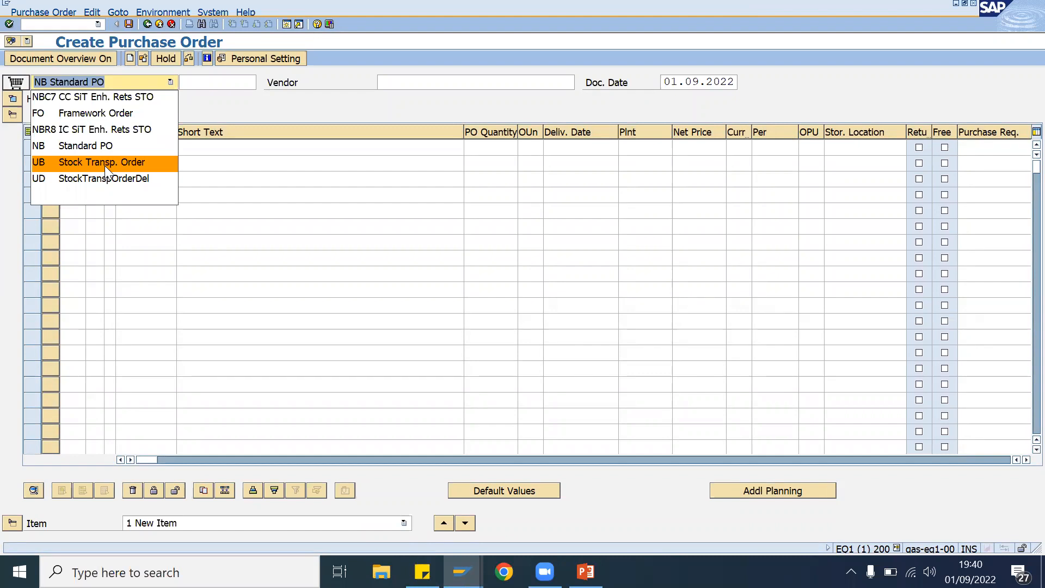
pyautogui.click(137, 163)
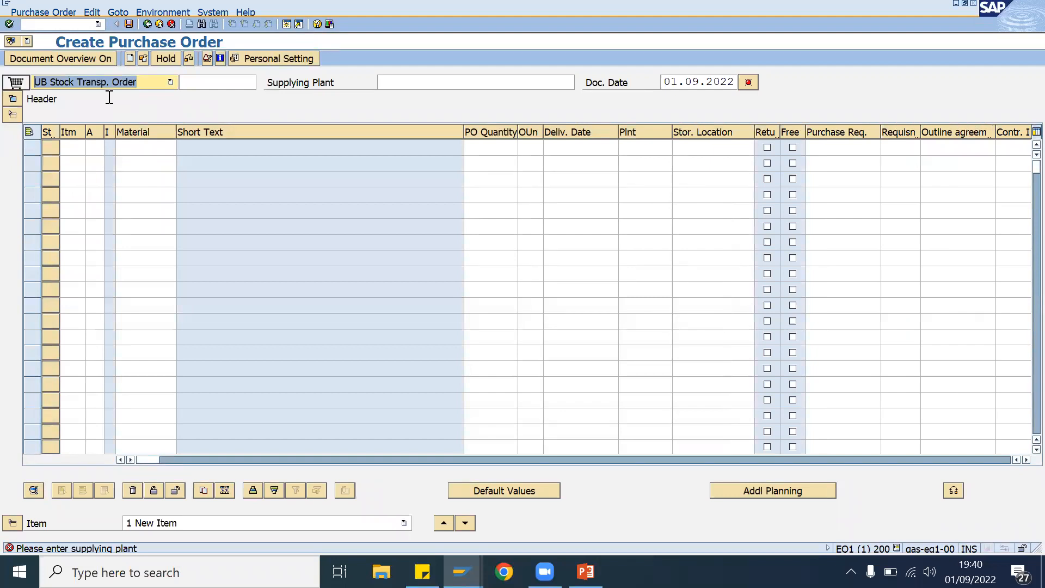
pyautogui.click(12, 114)
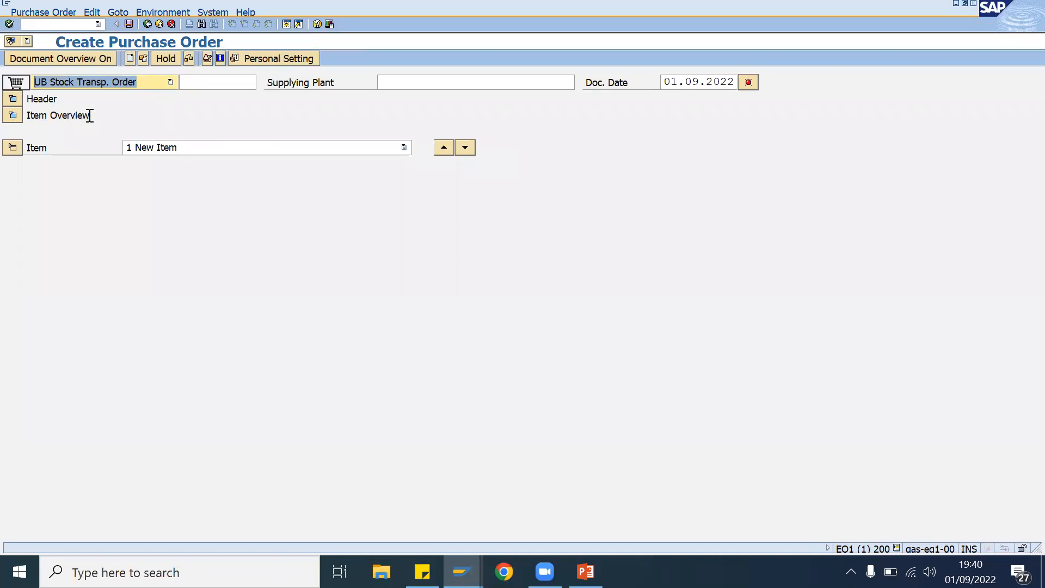
pyautogui.click(12, 101)
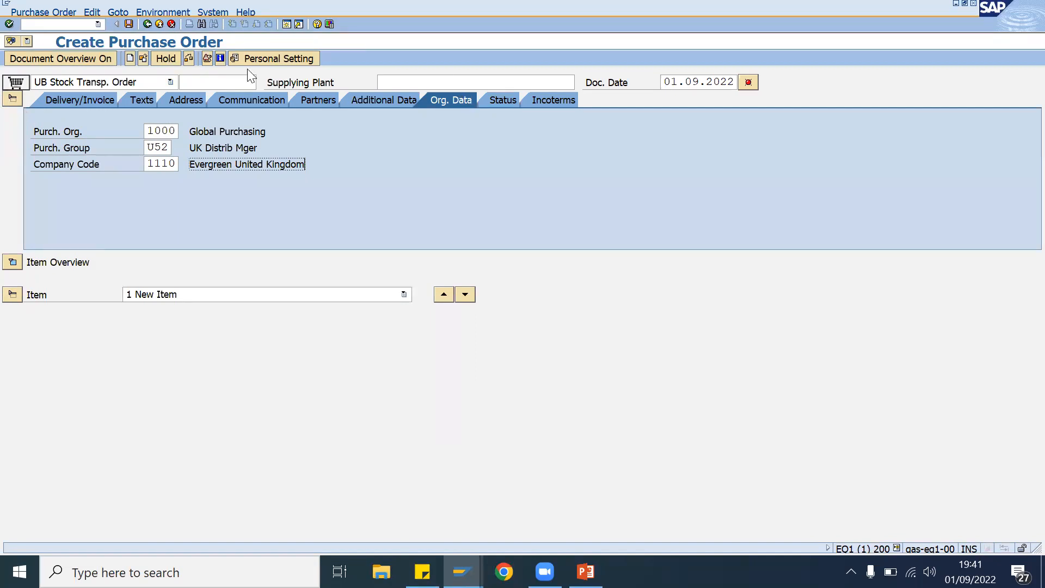
# - Check the available order types, keep the current one and set the supplying plant to B204
pyautogui.click(169, 82)
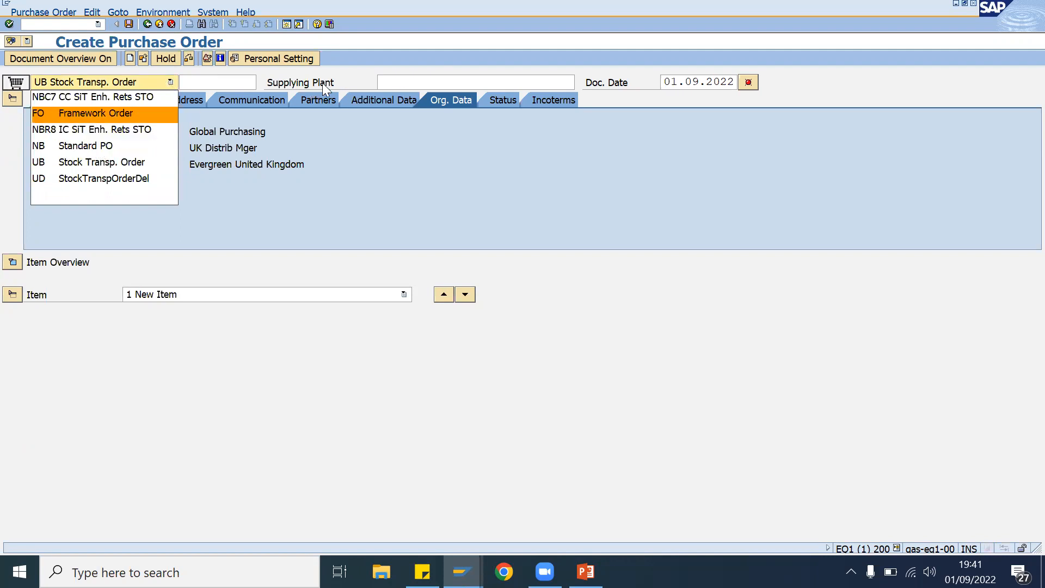
pyautogui.click(381, 33)
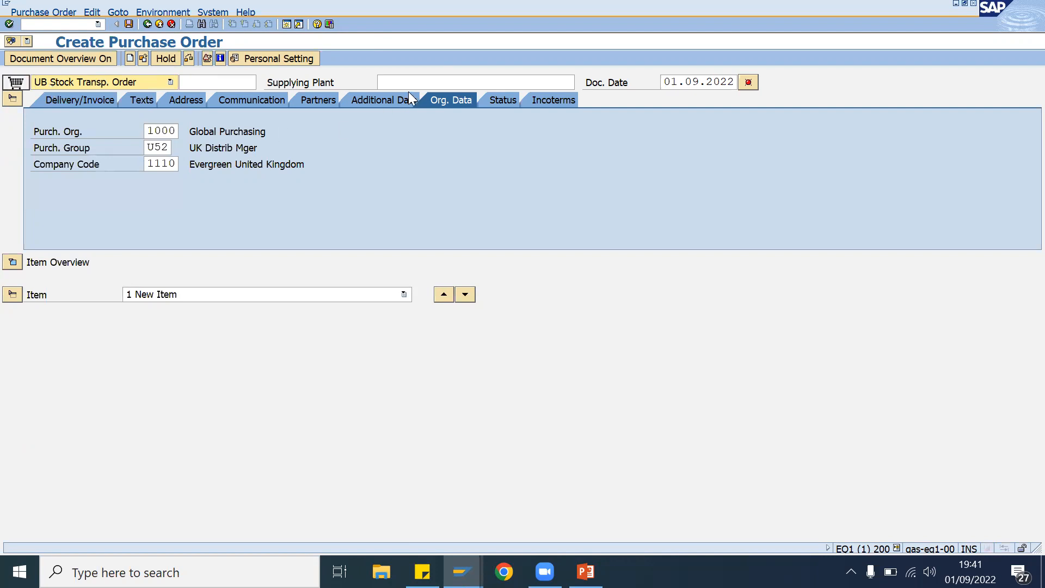
pyautogui.click(423, 85)
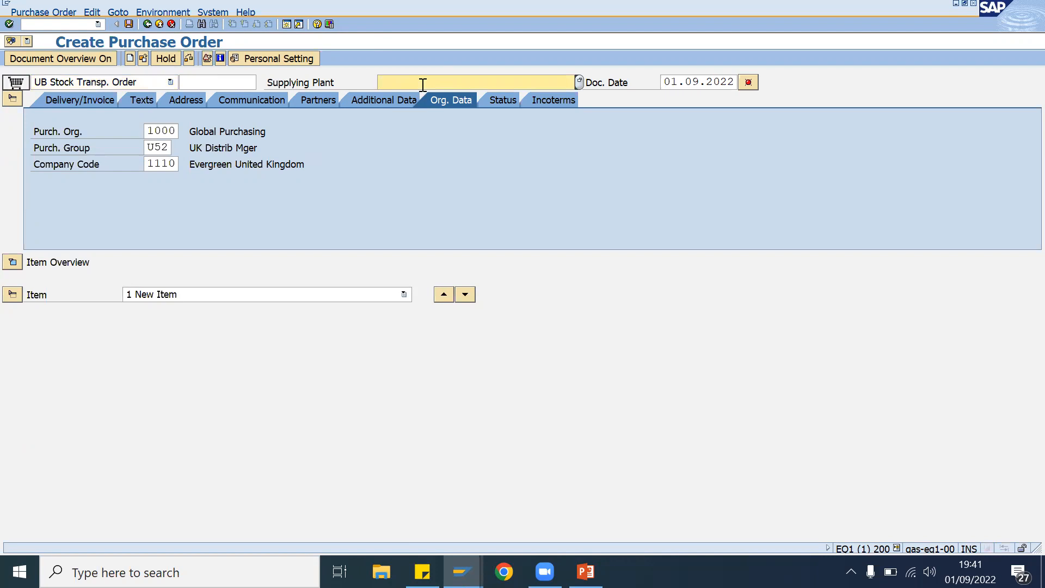
pyautogui.write('B204')
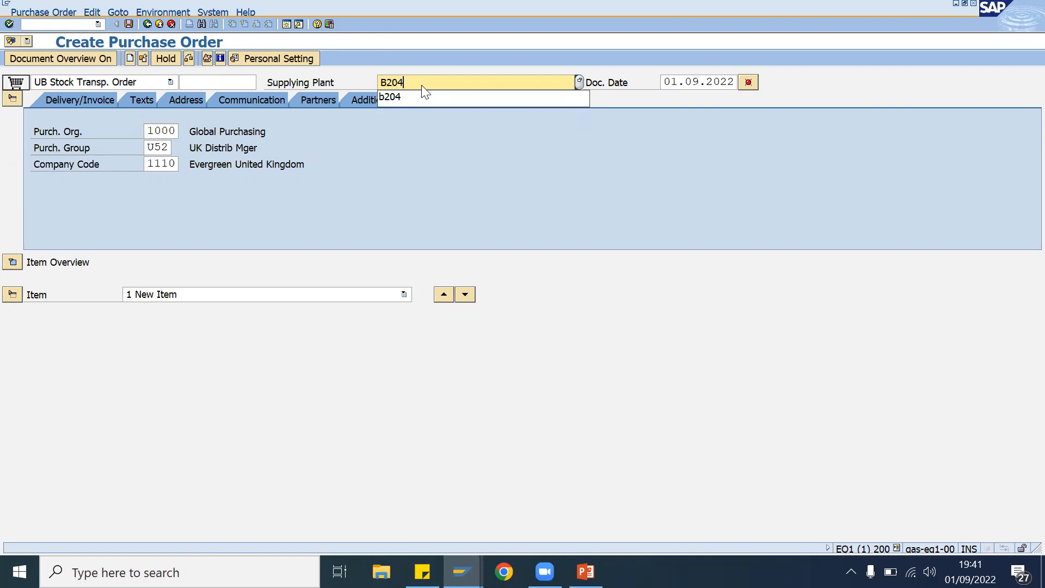
pyautogui.click(420, 41)
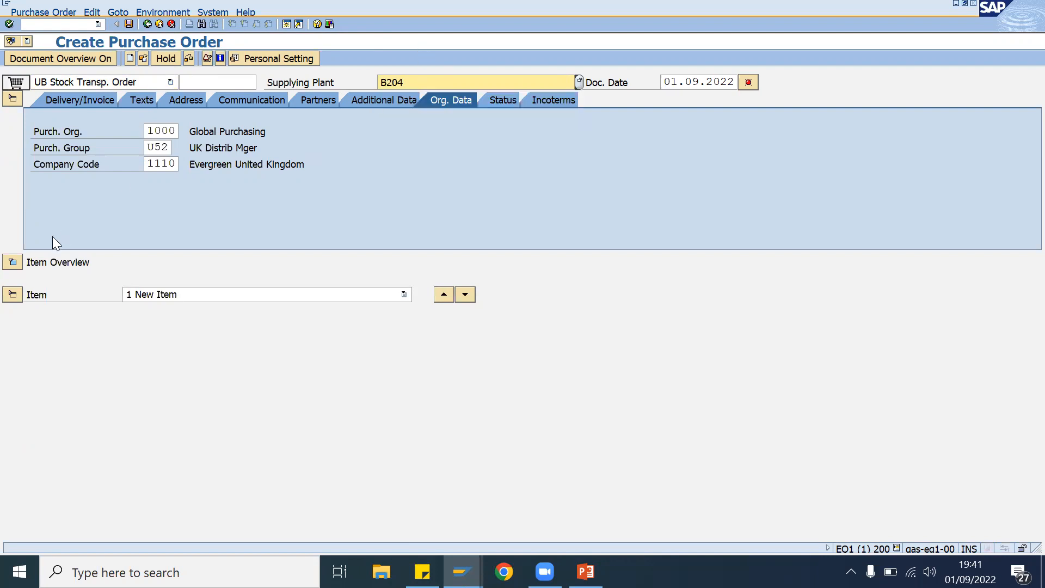
pyautogui.press('Return')
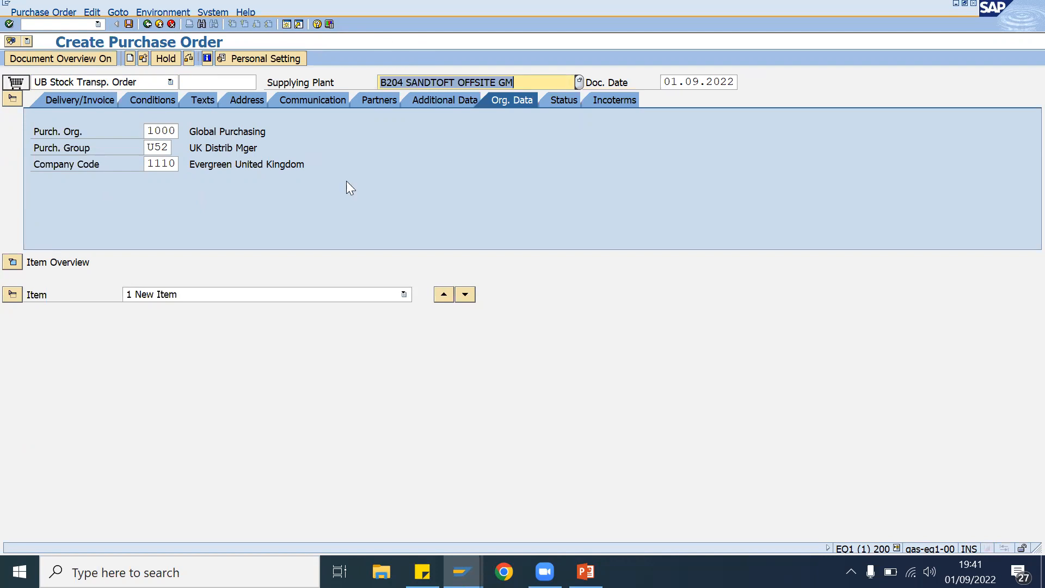
# - Expand the item overview and add a first item with material 119812
pyautogui.click(12, 261)
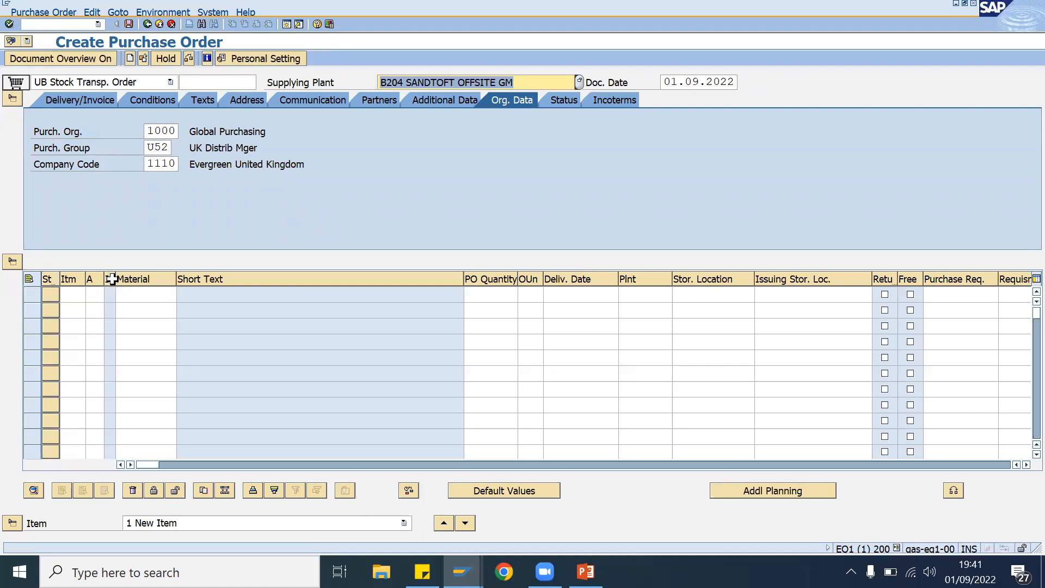
pyautogui.click(110, 278)
pyautogui.click(140, 292)
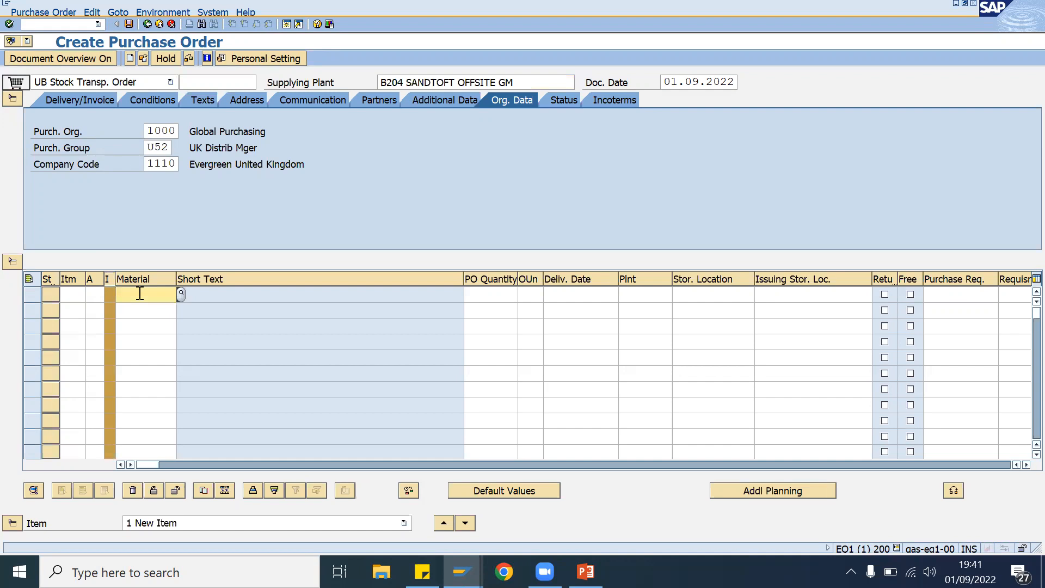
pyautogui.click(138, 310)
pyautogui.press('Return')
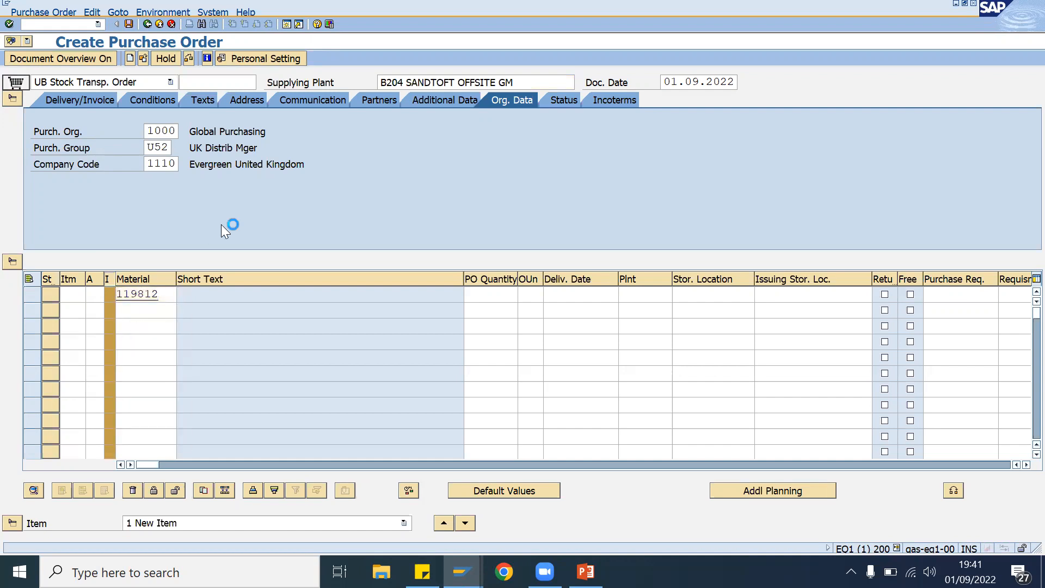
pyautogui.click(110, 295)
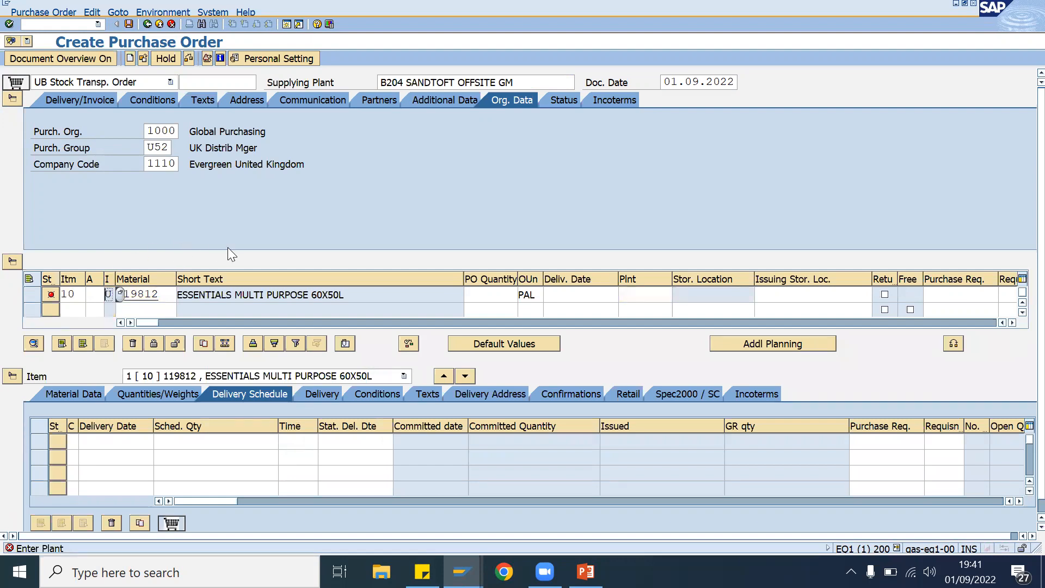
# - Check the item category requirement in the sticky note's test steps and return to the purchase order
pyautogui.click(422, 571)
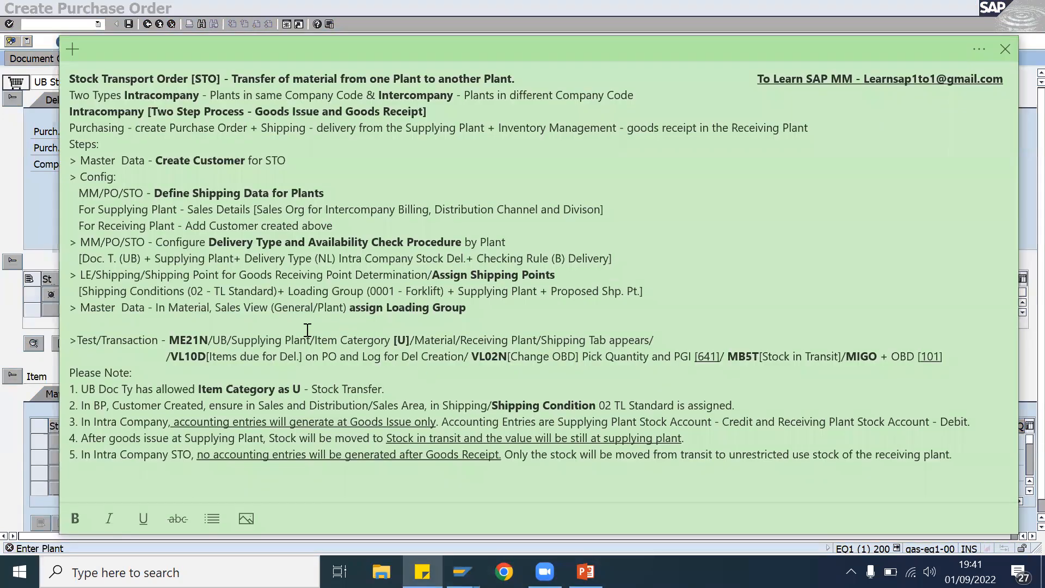
pyautogui.moveTo(315, 339); pyautogui.dragTo(415, 342)
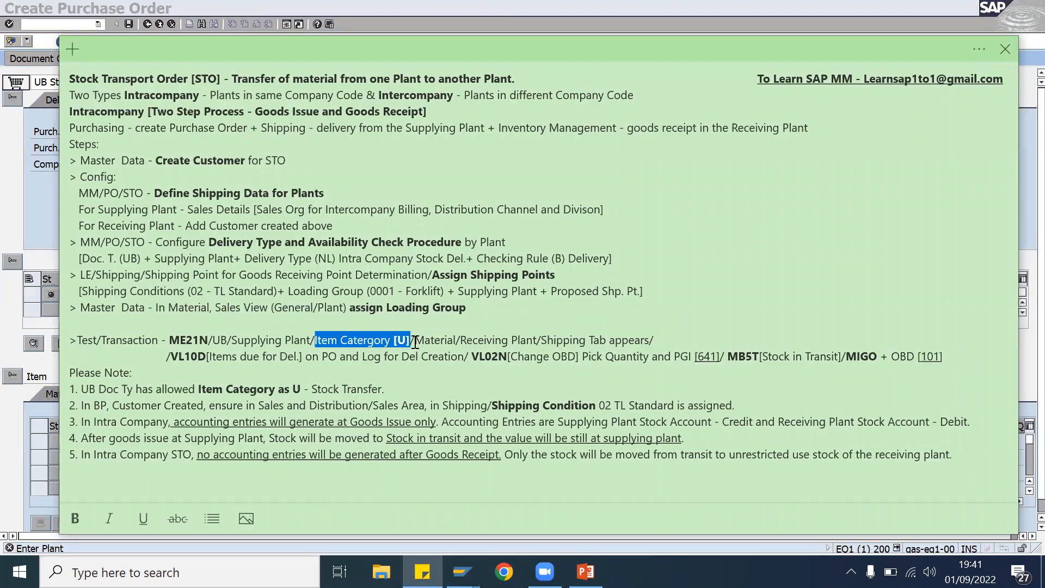
pyautogui.click(697, 336)
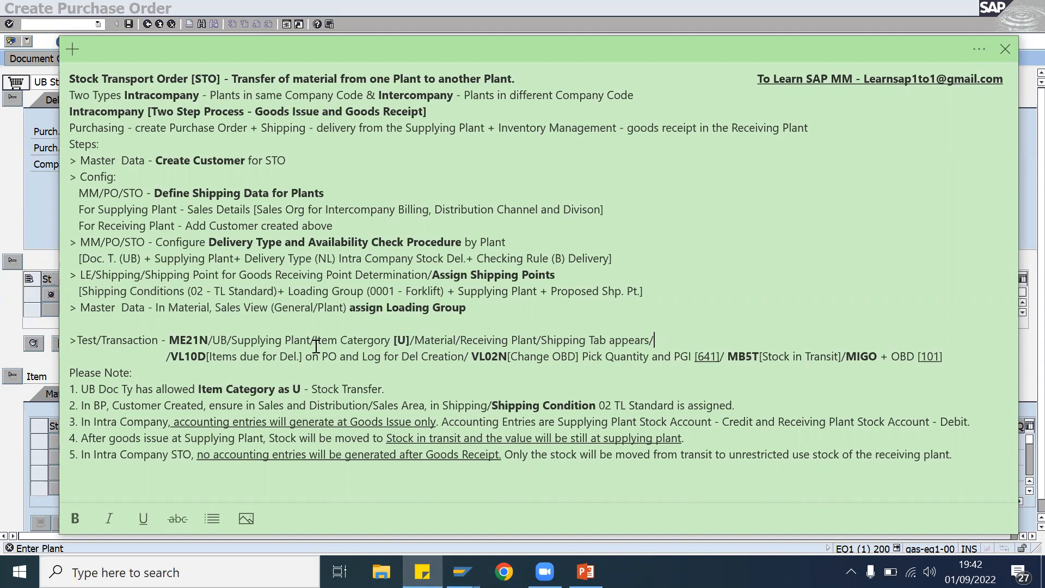
pyautogui.click(673, 19)
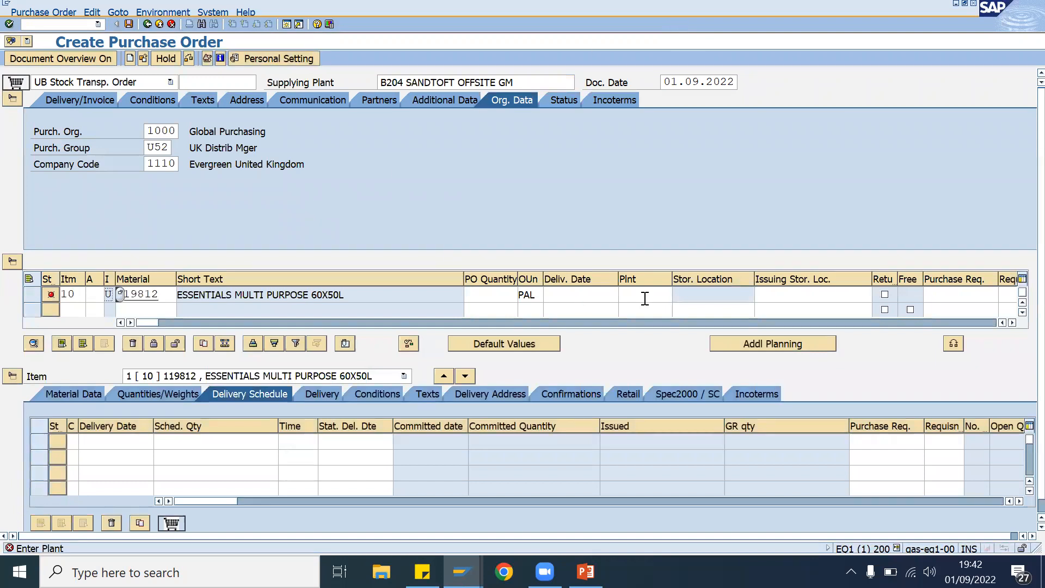
# - Set the receiving plant to B201 and the PO quantity to 10 for the material item
pyautogui.click(645, 296)
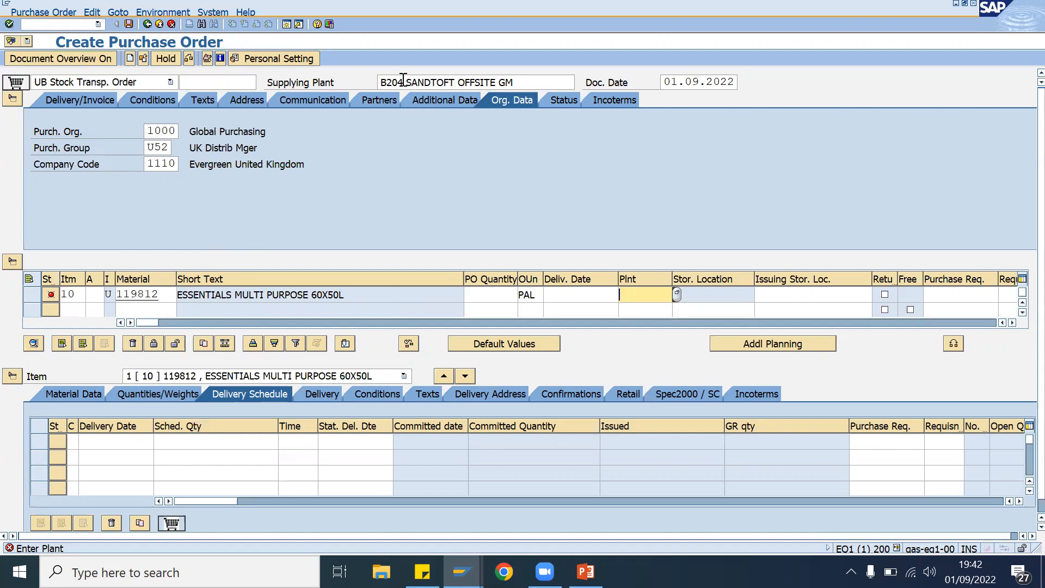
pyautogui.moveTo(403, 80); pyautogui.dragTo(372, 81)
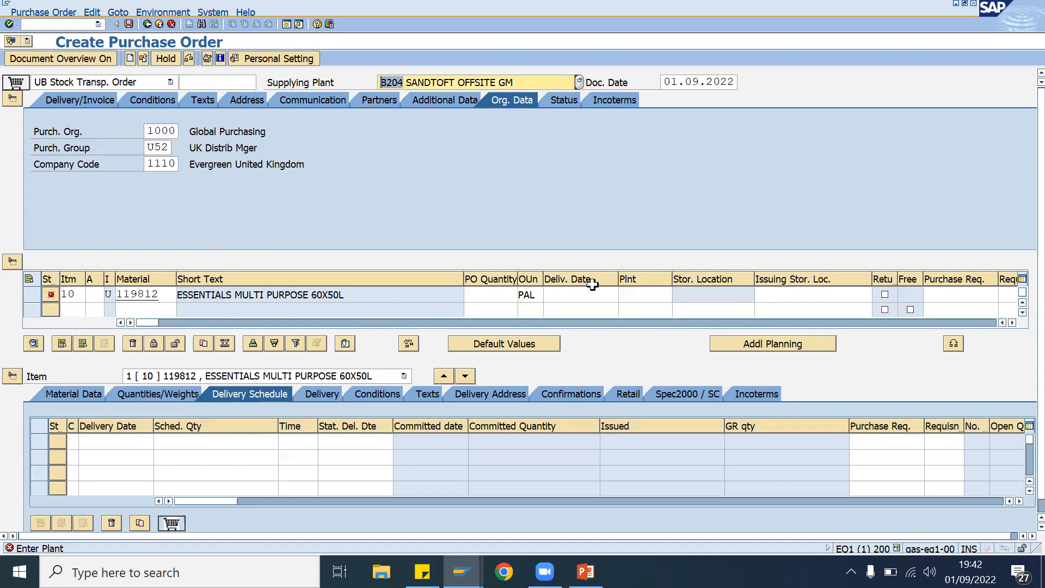
pyautogui.click(626, 291)
pyautogui.write('B201')
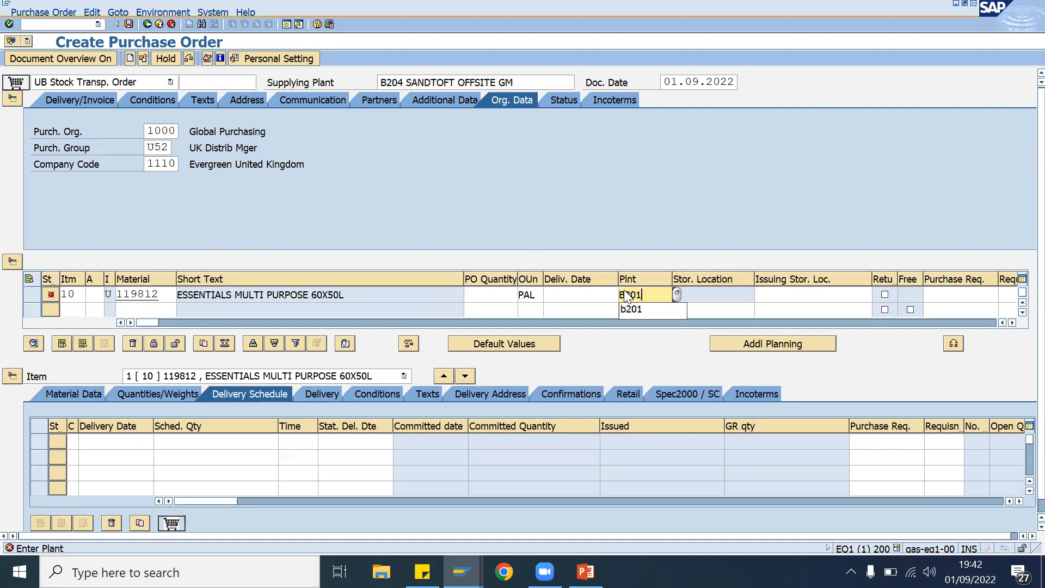
pyautogui.click(580, 186)
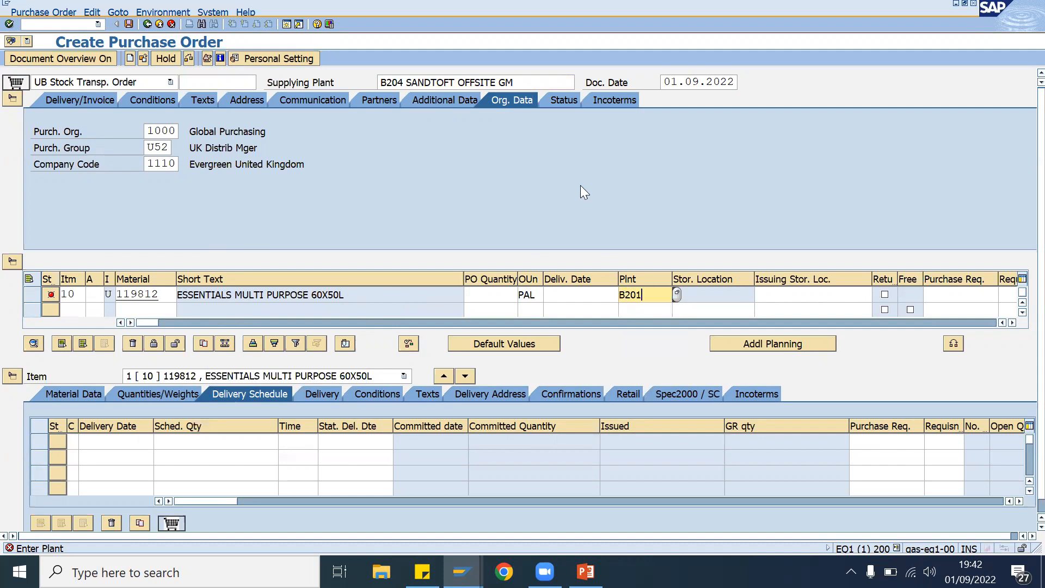
pyautogui.click(505, 291)
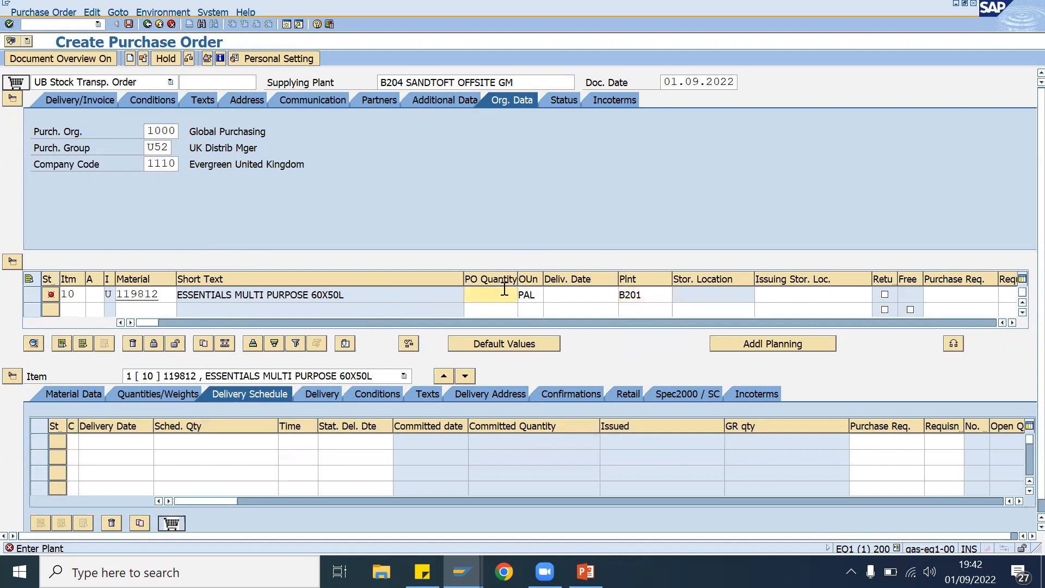
pyautogui.write('10')
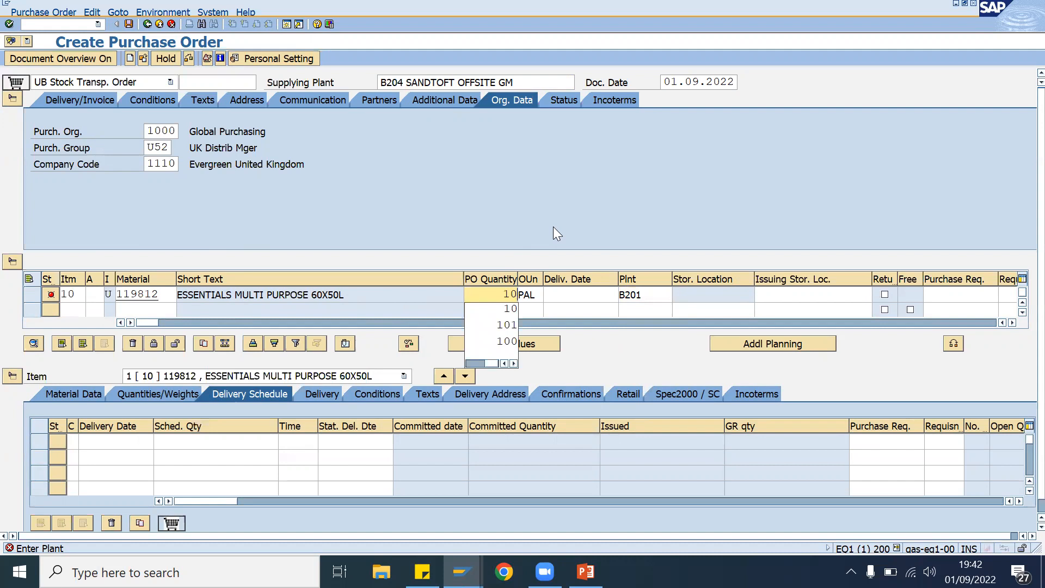
pyautogui.press('Return')
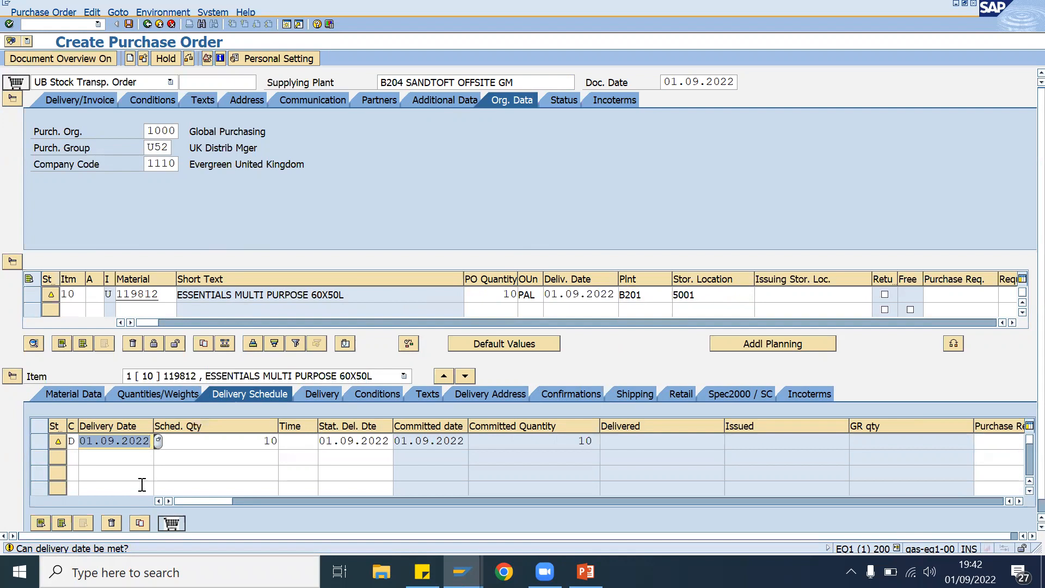
# - Set the item's delivery date to 15.09.2022 and save the stock transport order after checking it
pyautogui.click(158, 442)
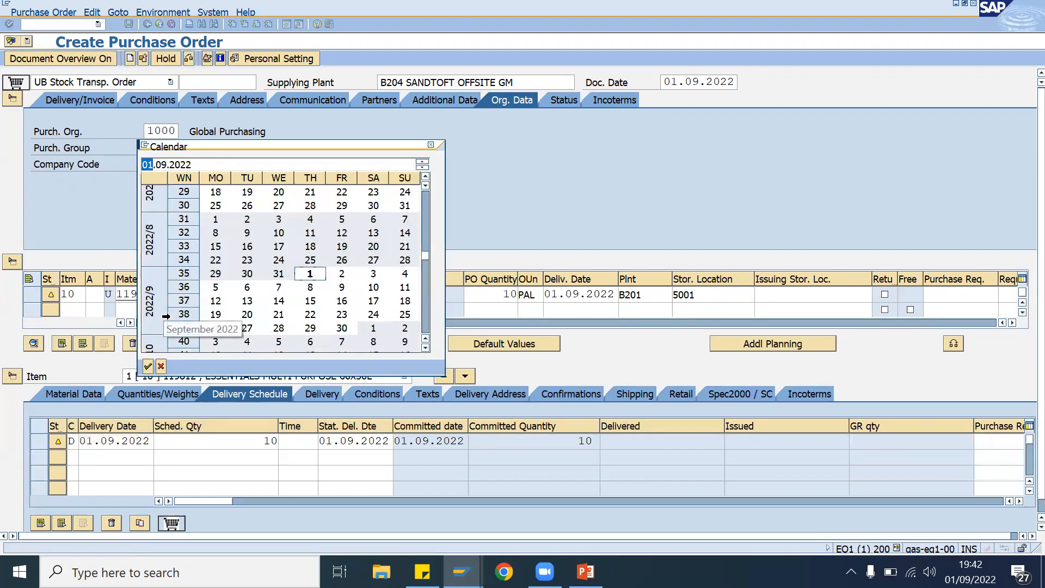
pyautogui.doubleClick(311, 300)
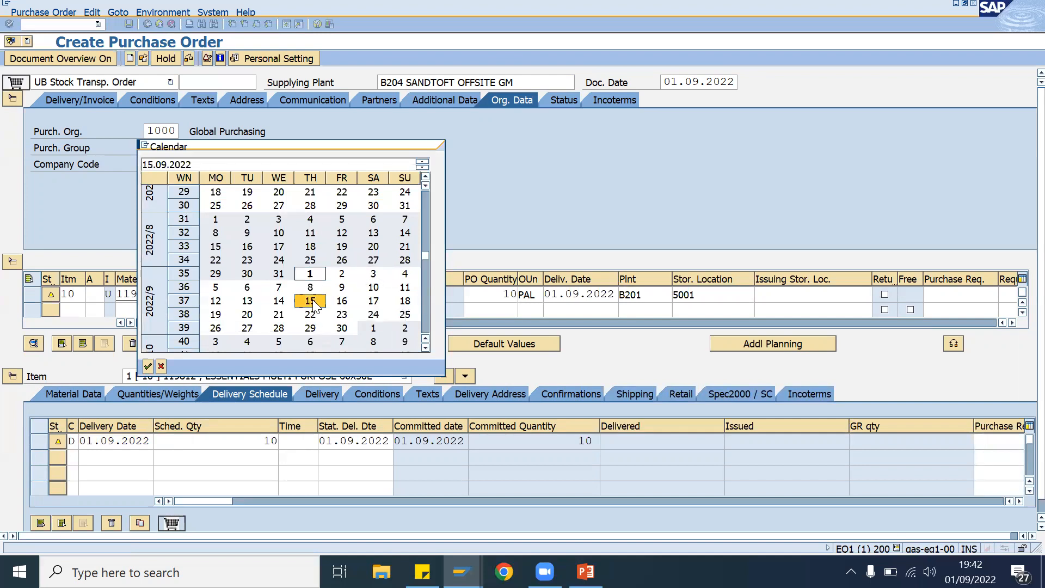
pyautogui.click(188, 58)
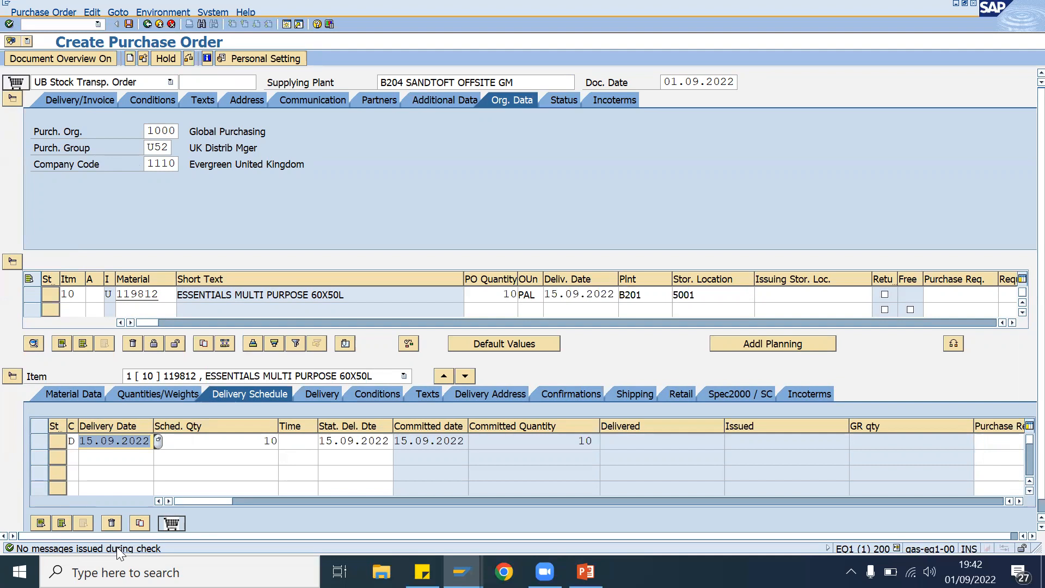
pyautogui.click(129, 23)
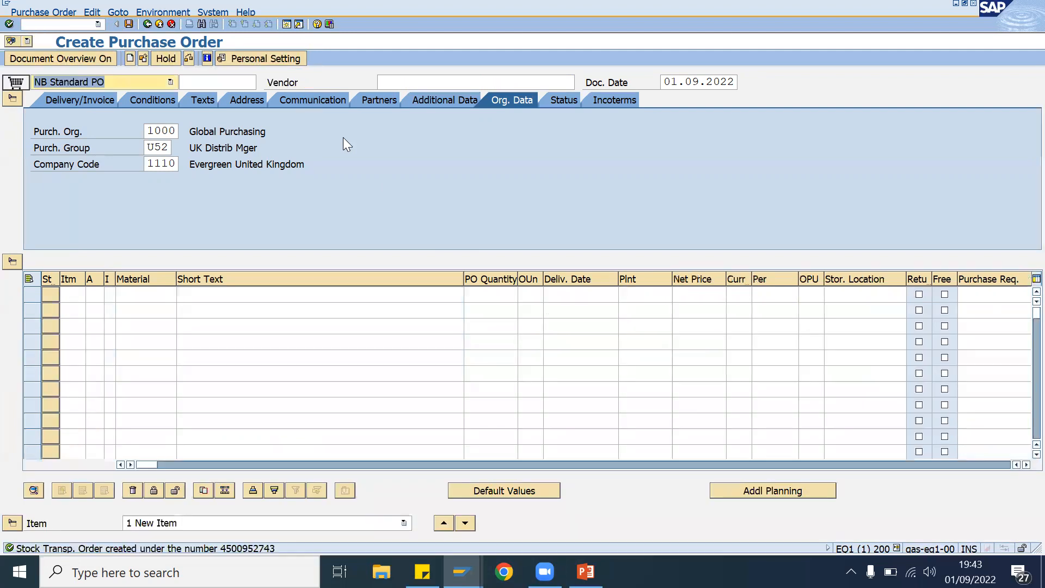
# - Display the stock transport order that was just saved
pyautogui.click(144, 59)
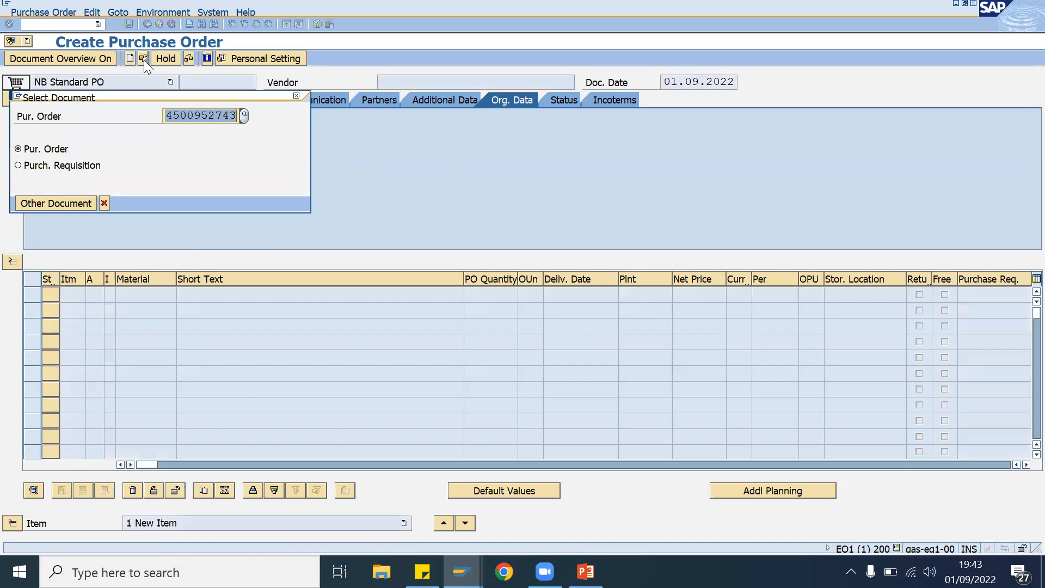
pyautogui.click(81, 202)
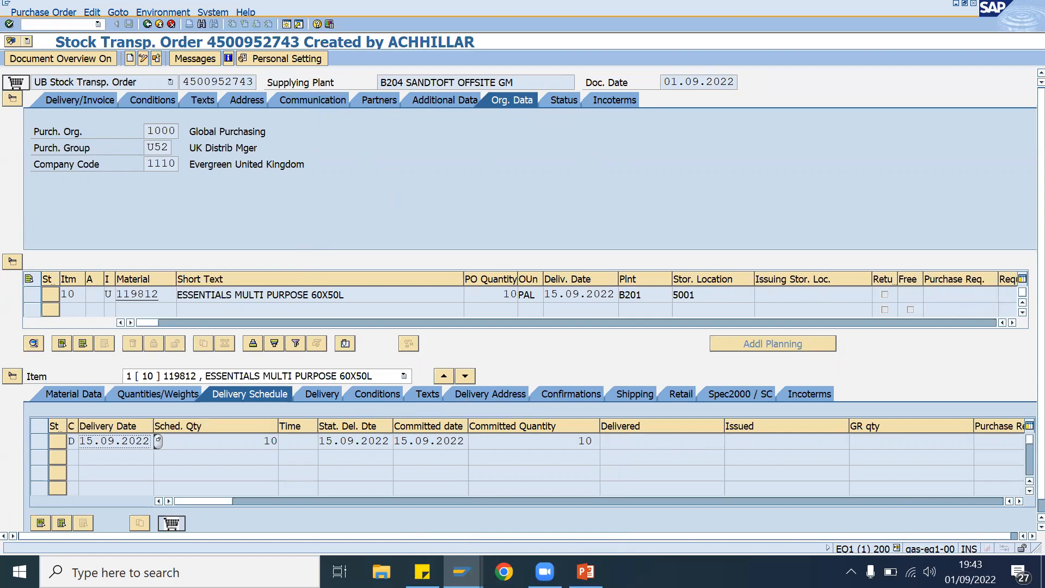
pyautogui.moveTo(462, 571)
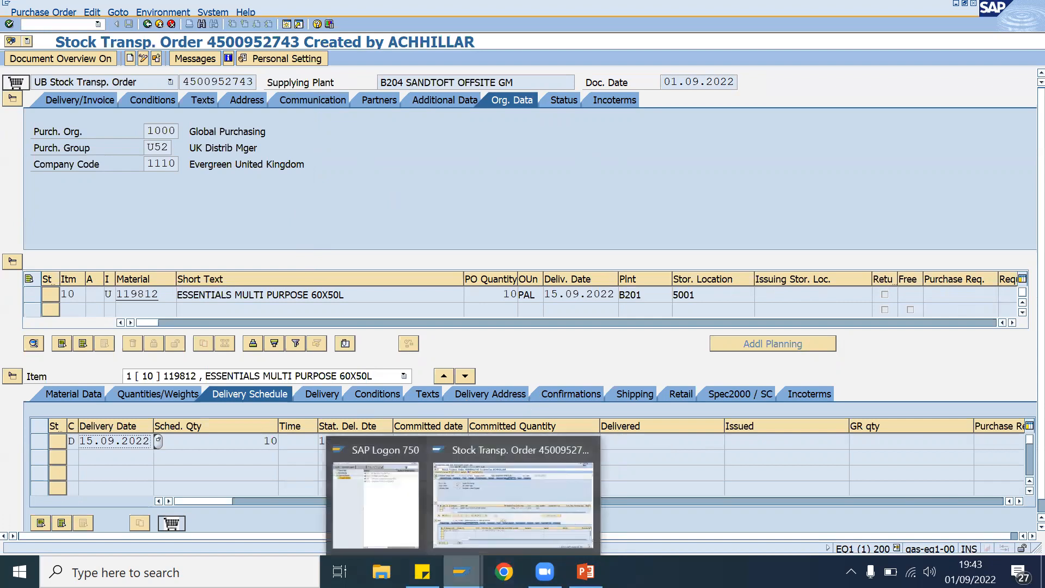
pyautogui.click(521, 490)
# - Open transaction MB5T in a new session and show the transaction code in the status bar
pyautogui.click(286, 25)
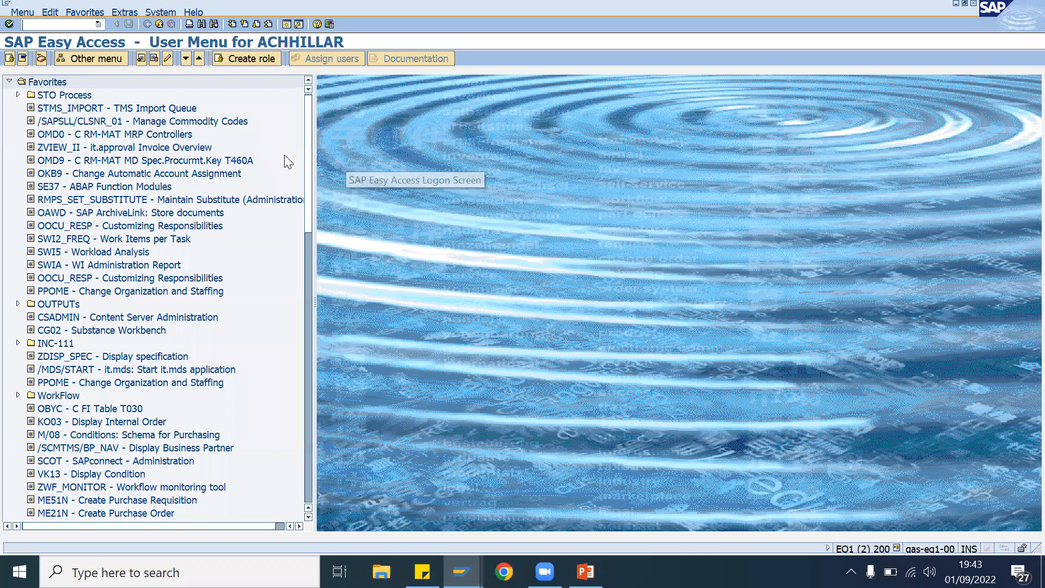
pyautogui.write('mb5t')
pyautogui.press('Return')
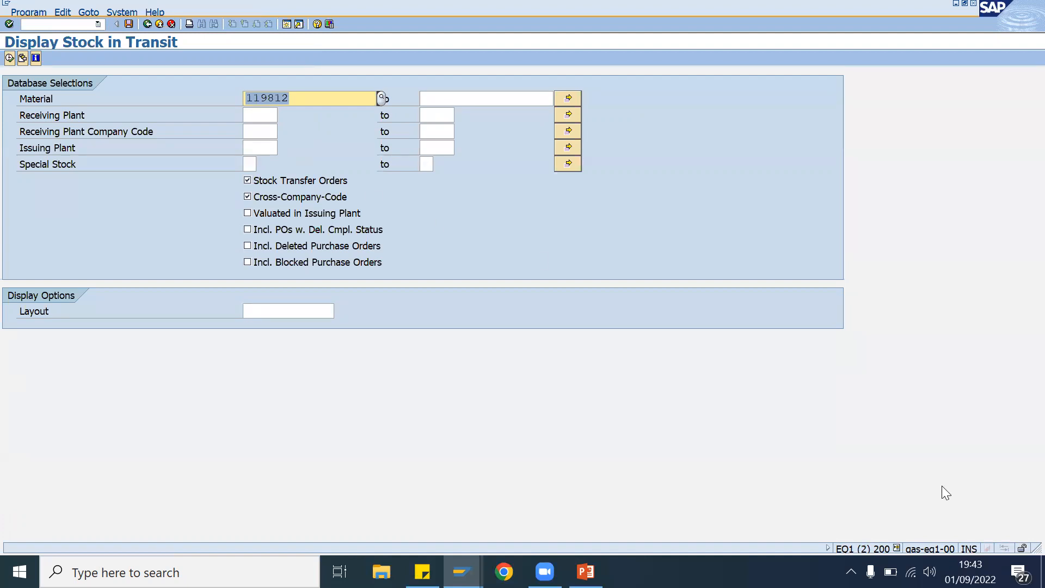
pyautogui.click(896, 549)
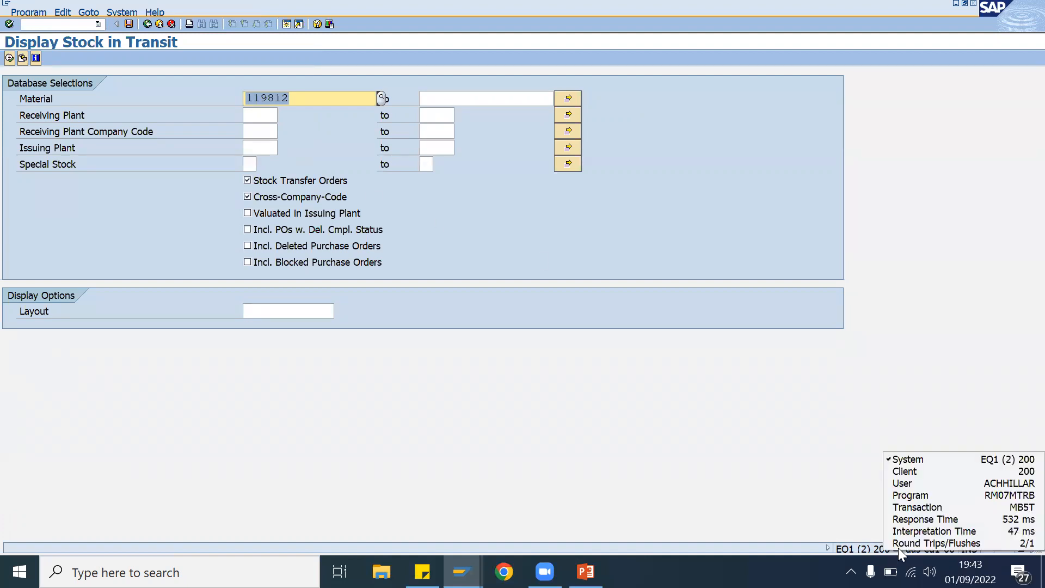
pyautogui.click(914, 508)
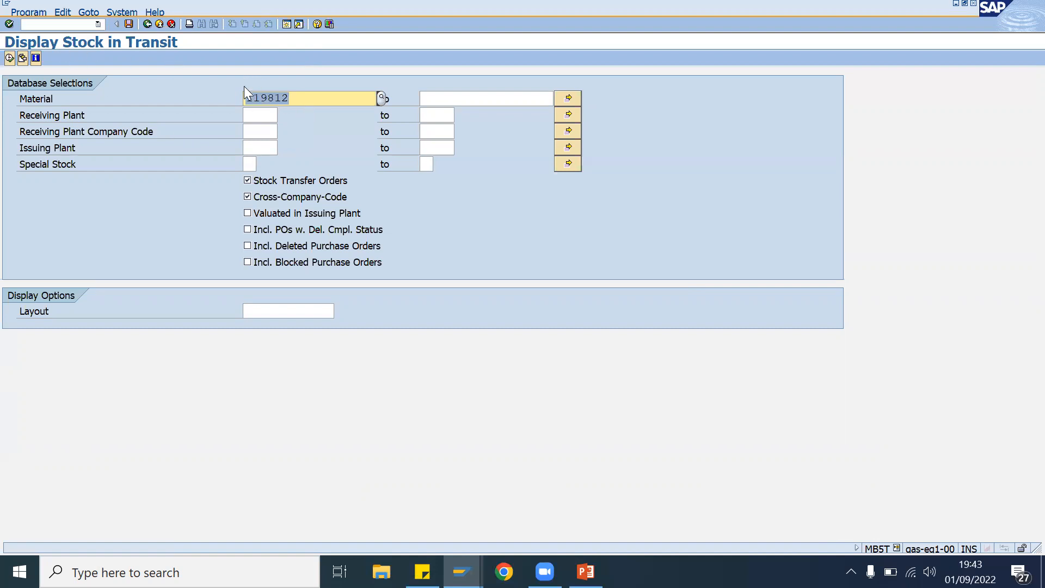
# - Run the stock in transit report for material 119812 with the receiving plant left blank
pyautogui.click(274, 115)
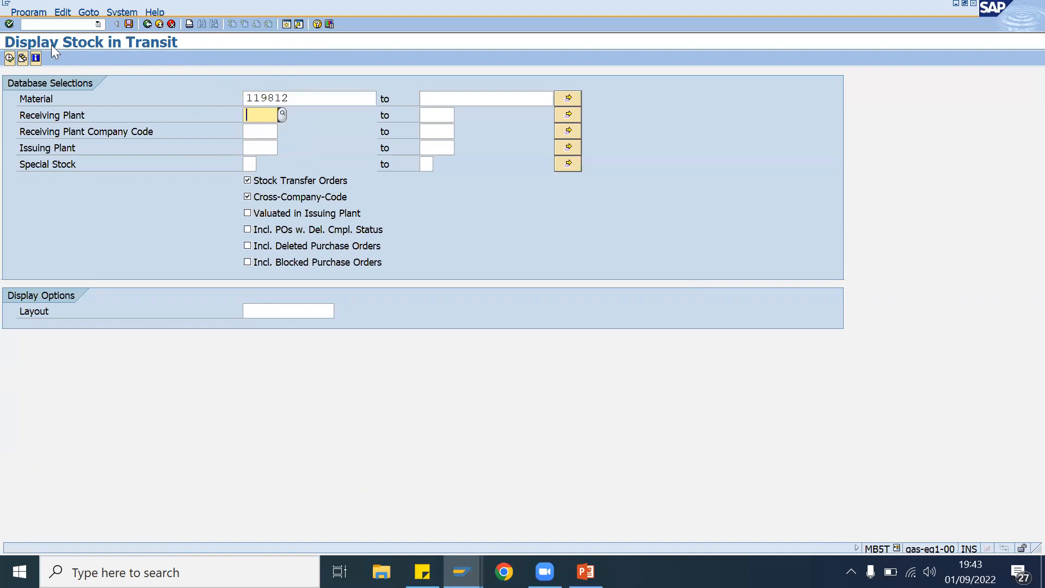
pyautogui.press('F8')
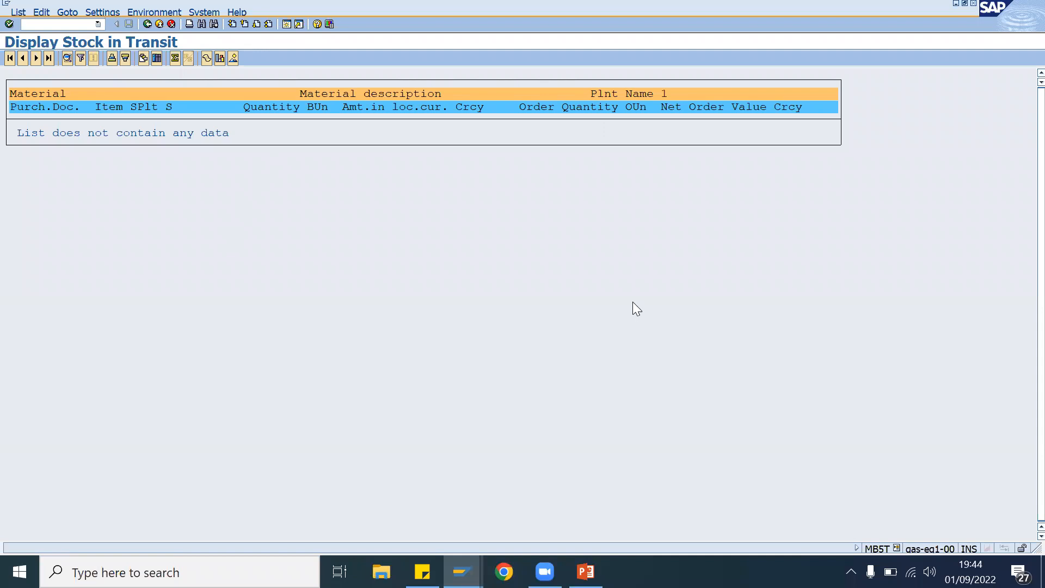
# - Open another session and select VL10D in the STO Process favorites folder
pyautogui.click(461, 572)
pyautogui.click(452, 506)
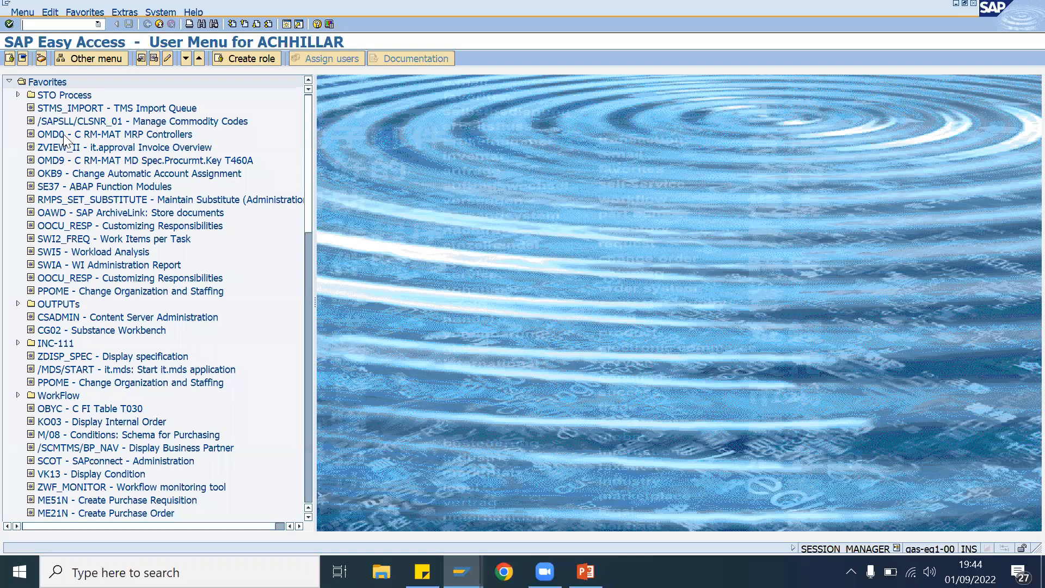
pyautogui.doubleClick(109, 134)
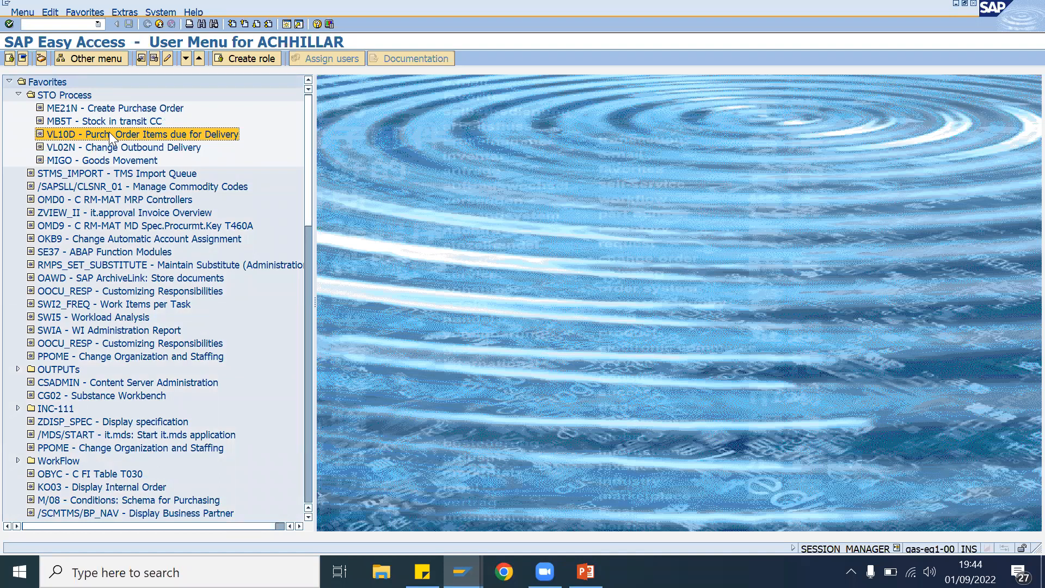
# - Review the sticky note's line on purchasing, shipping and inventory management in the intracompany process, and leave the note
pyautogui.click(423, 572)
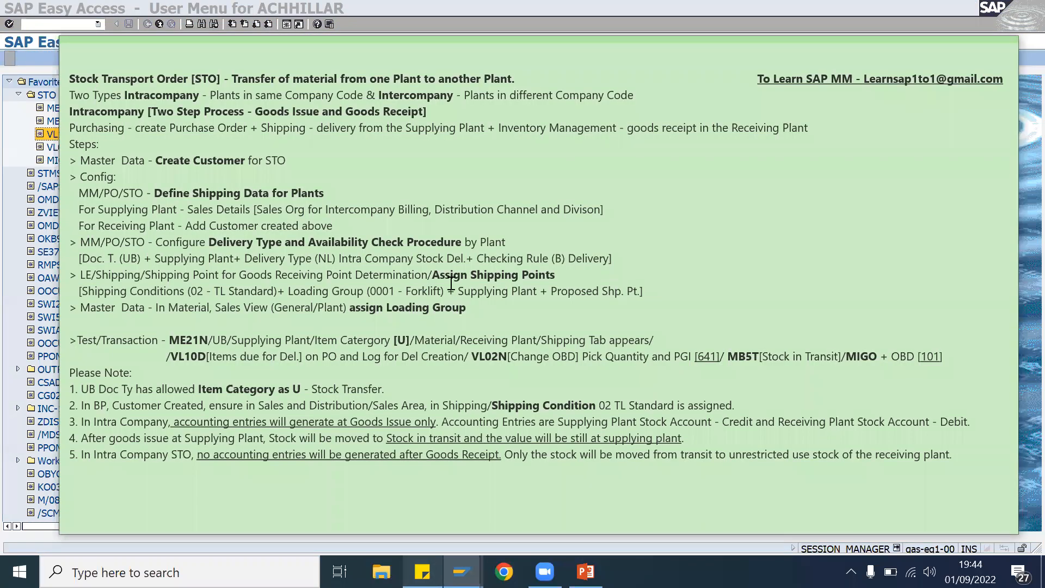
pyautogui.moveTo(72, 127); pyautogui.dragTo(812, 127)
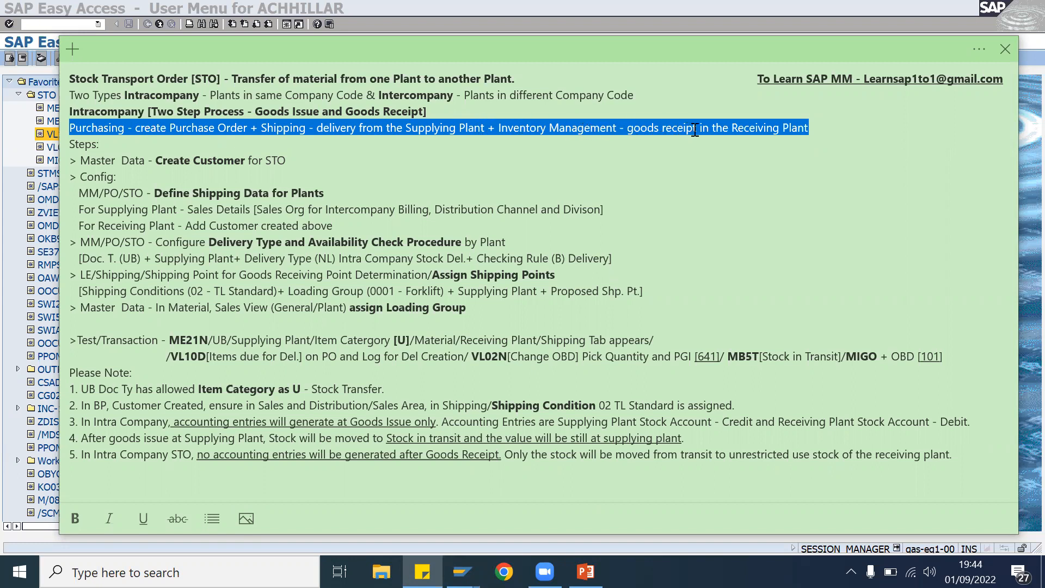
pyautogui.click(838, 124)
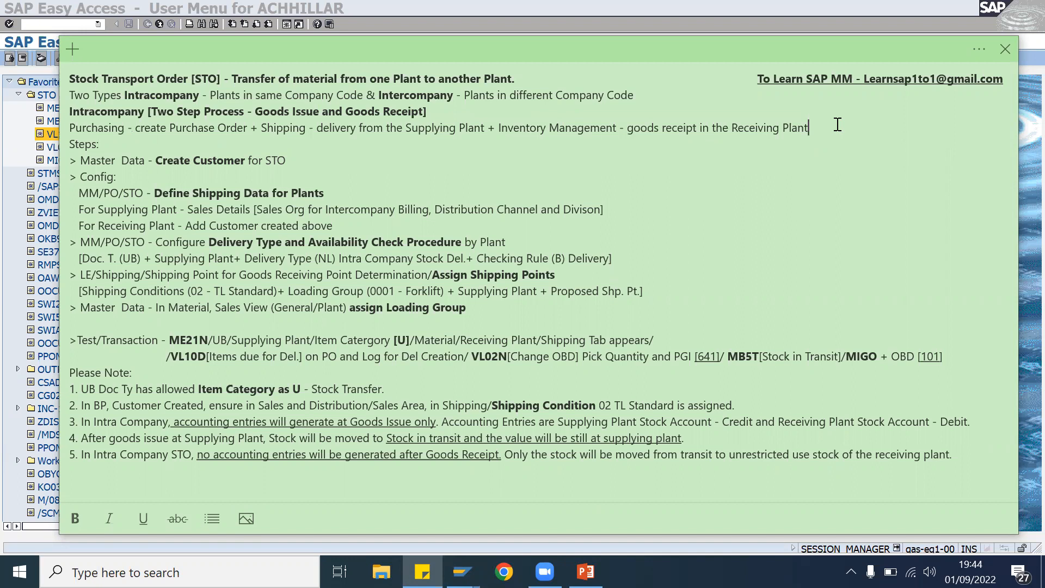
pyautogui.click(765, 10)
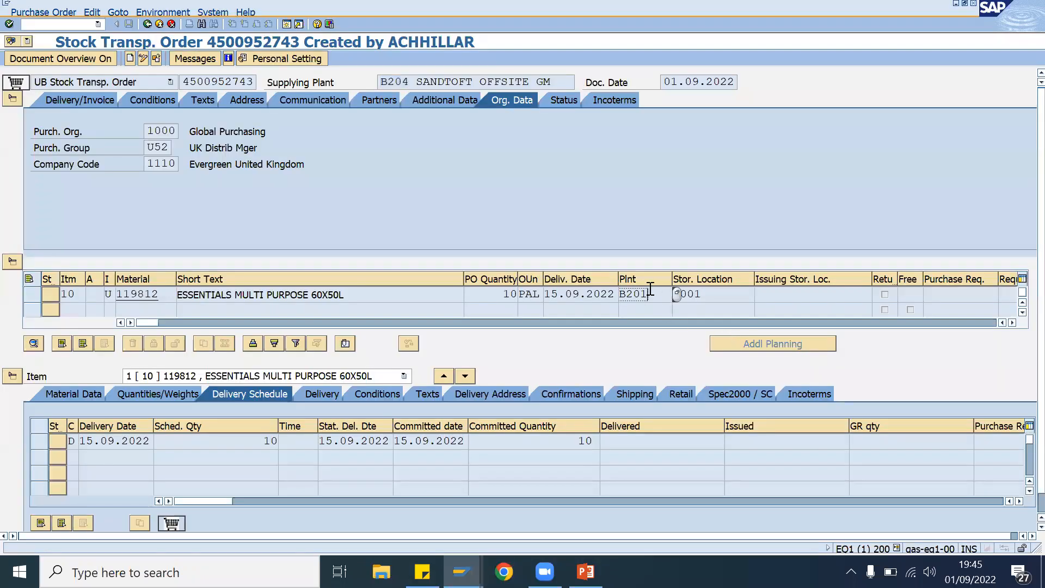
# - Check receiving plant B201 in the stock transport order and look at the stock in transit list again
pyautogui.click(620, 293)
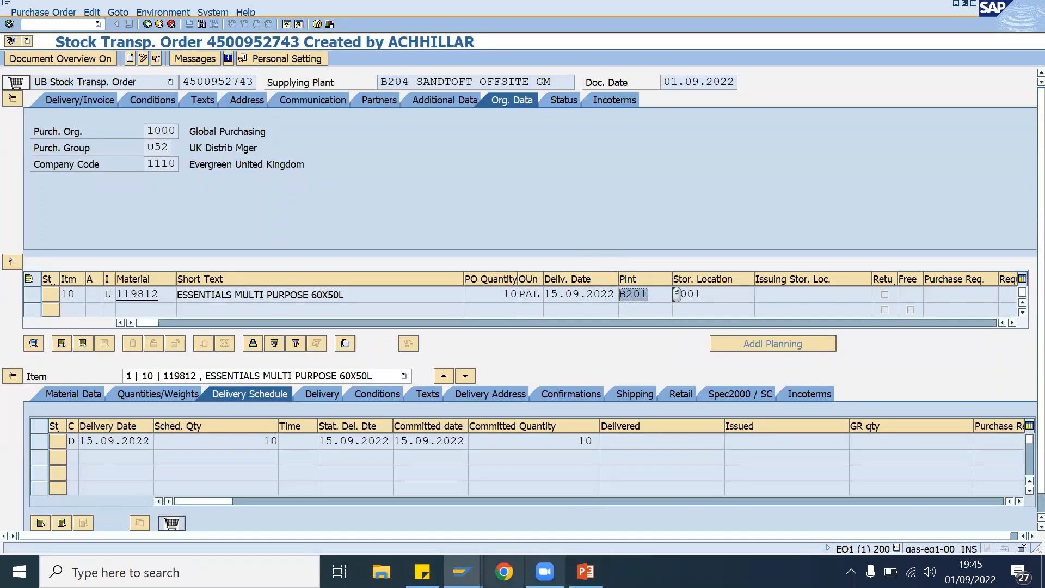
pyautogui.moveTo(462, 571)
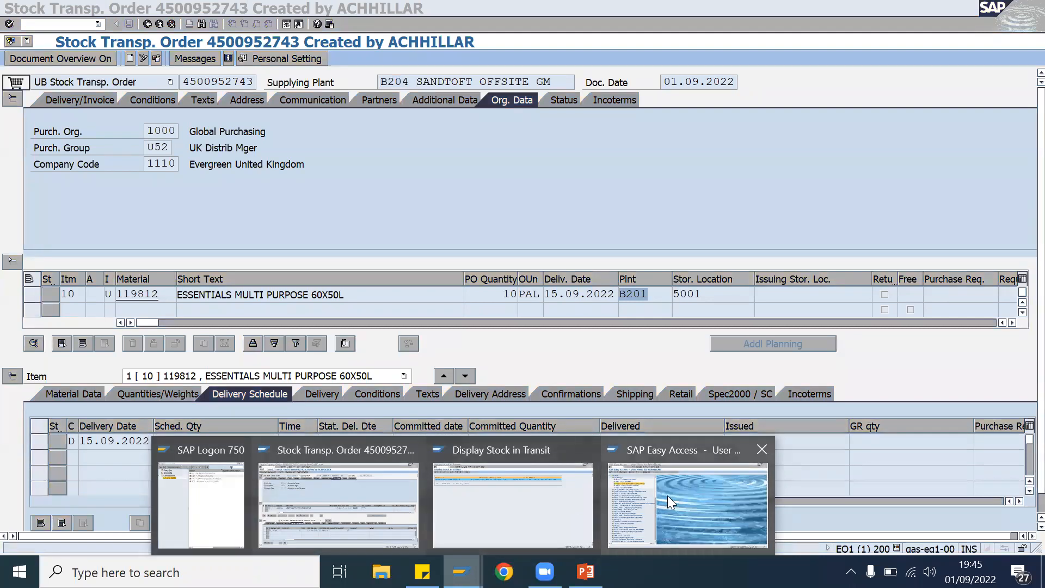
pyautogui.click(512, 490)
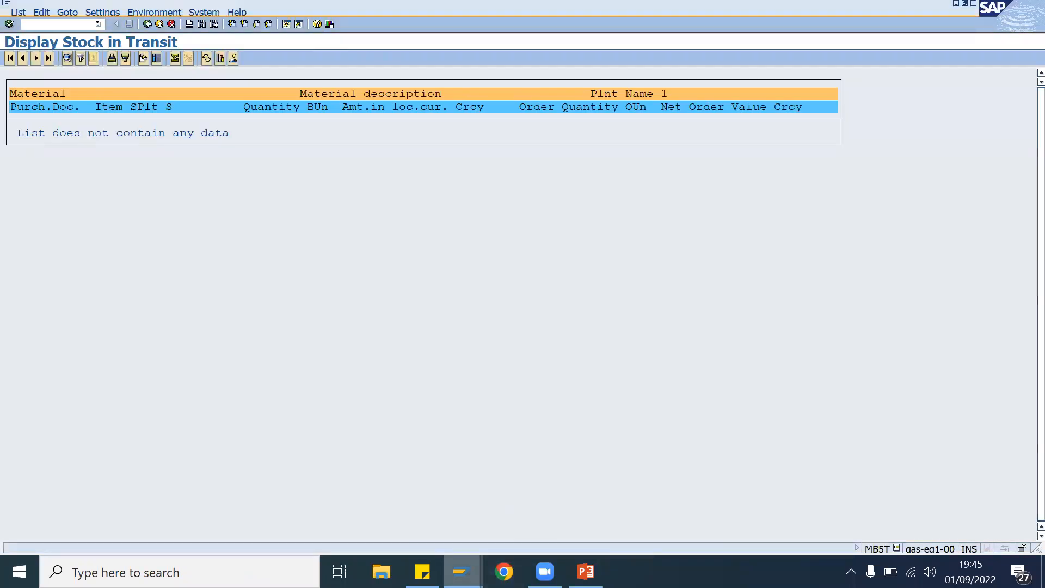
# - Start VL10D and list the due items for shipping point B204 with the saved order's number as purchasing document
pyautogui.moveTo(462, 571)
pyautogui.click(648, 526)
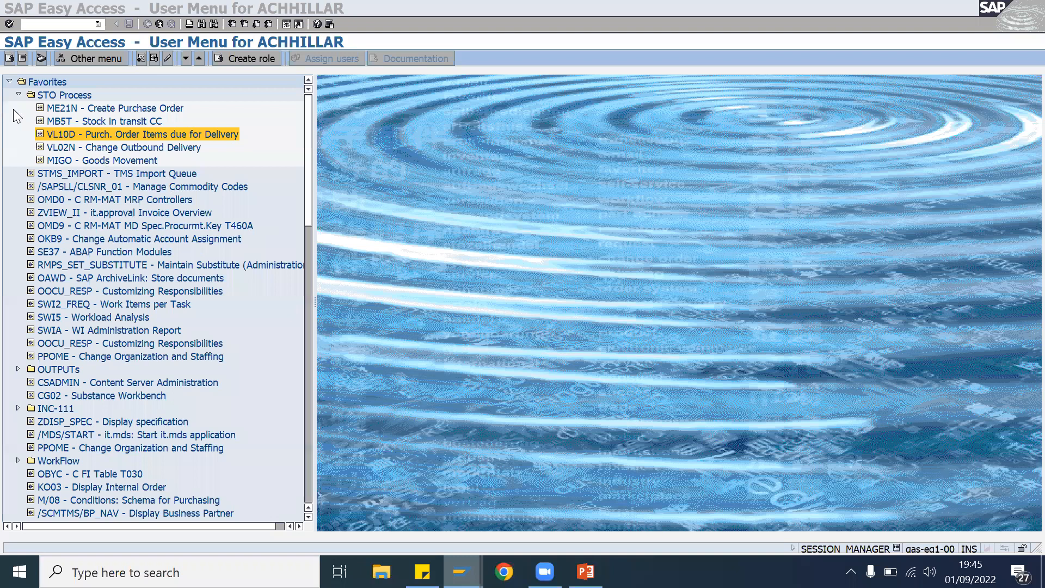
pyautogui.doubleClick(65, 134)
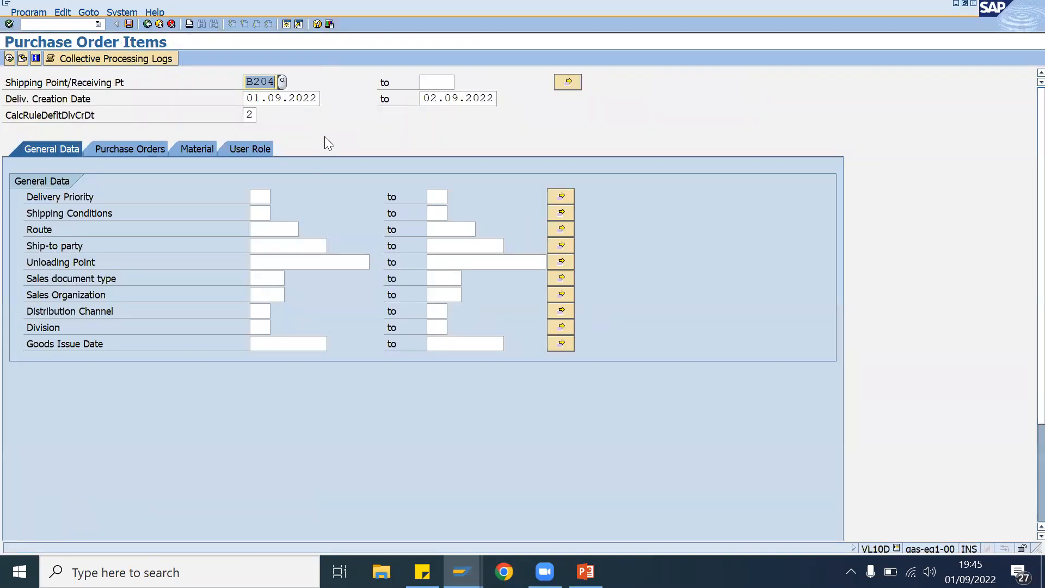
pyautogui.click(142, 148)
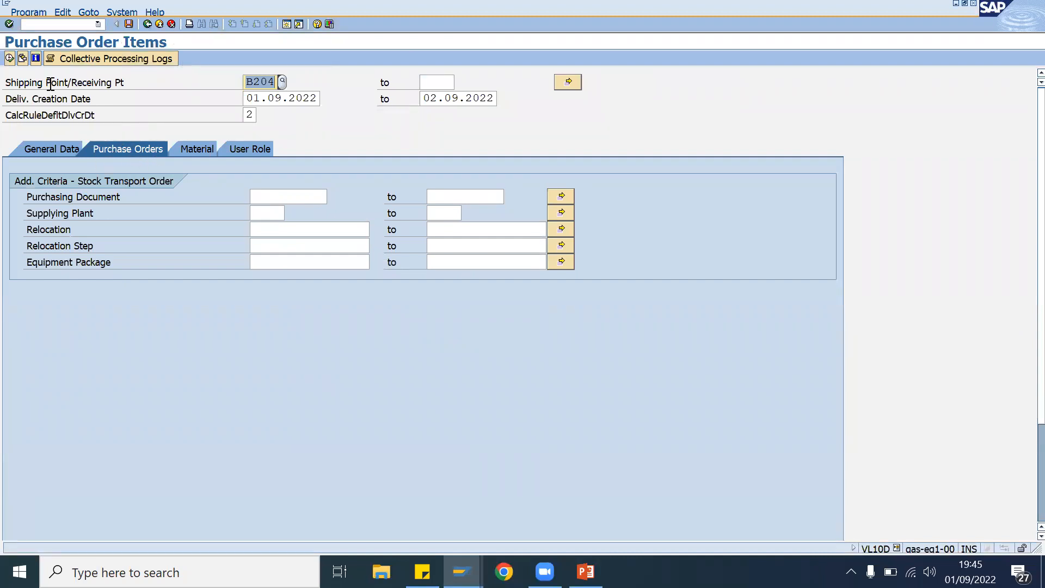
pyautogui.click(276, 82)
pyautogui.click(266, 197)
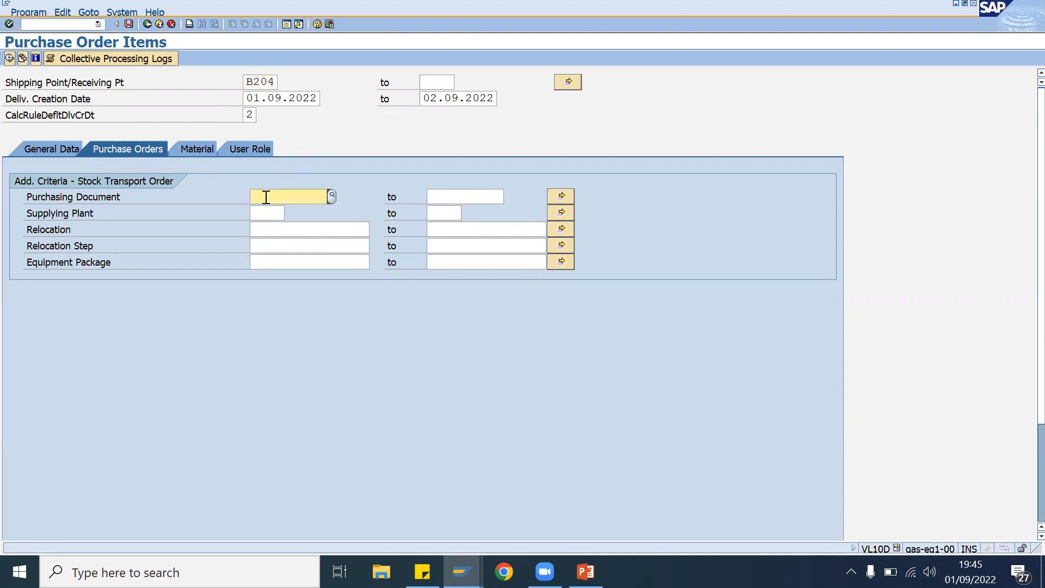
pyautogui.hotkey('ctrl', 'v')
pyautogui.click(10, 58)
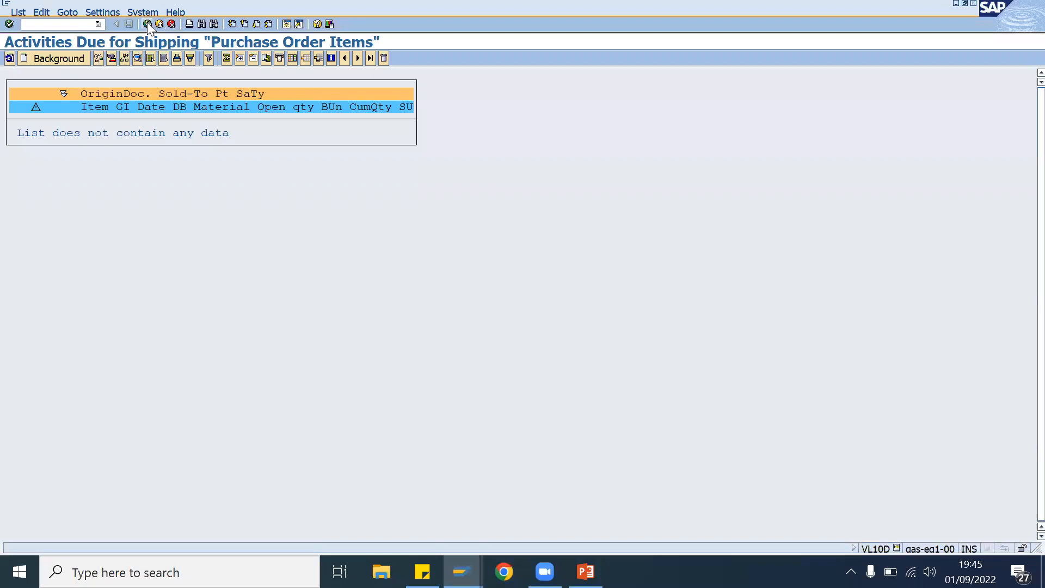
# - Return to the selection, clear the start of the delivery creation date range and rerun the list
pyautogui.click(147, 24)
pyautogui.click(161, 146)
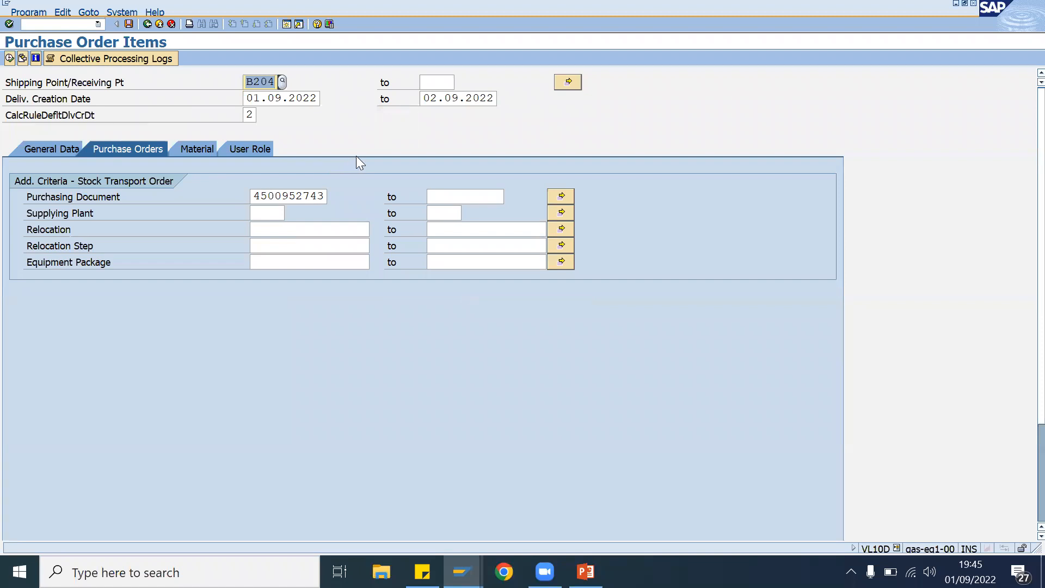
pyautogui.moveTo(318, 98); pyautogui.dragTo(222, 97)
pyautogui.press('Delete')
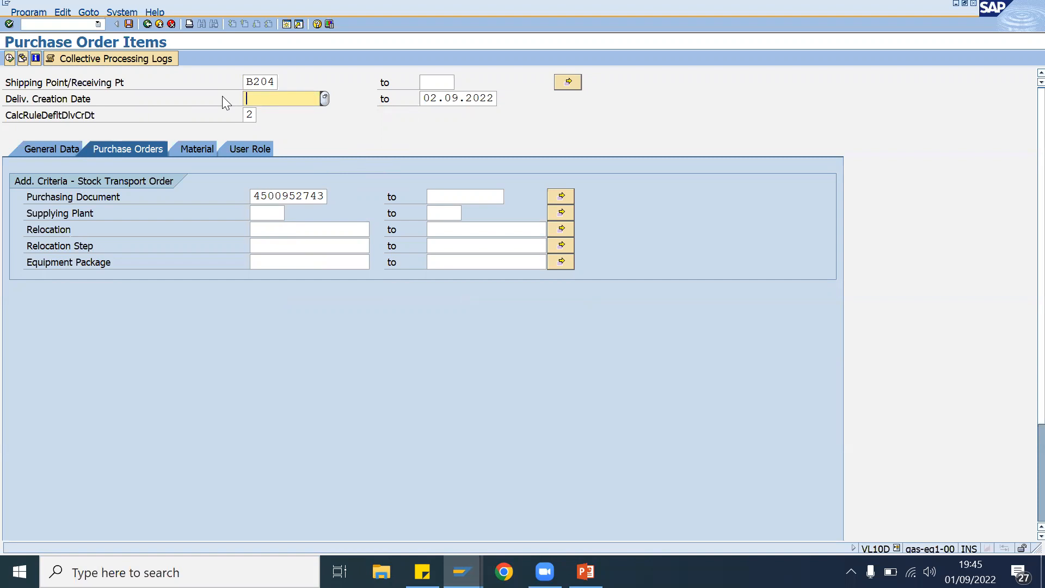
pyautogui.click(10, 59)
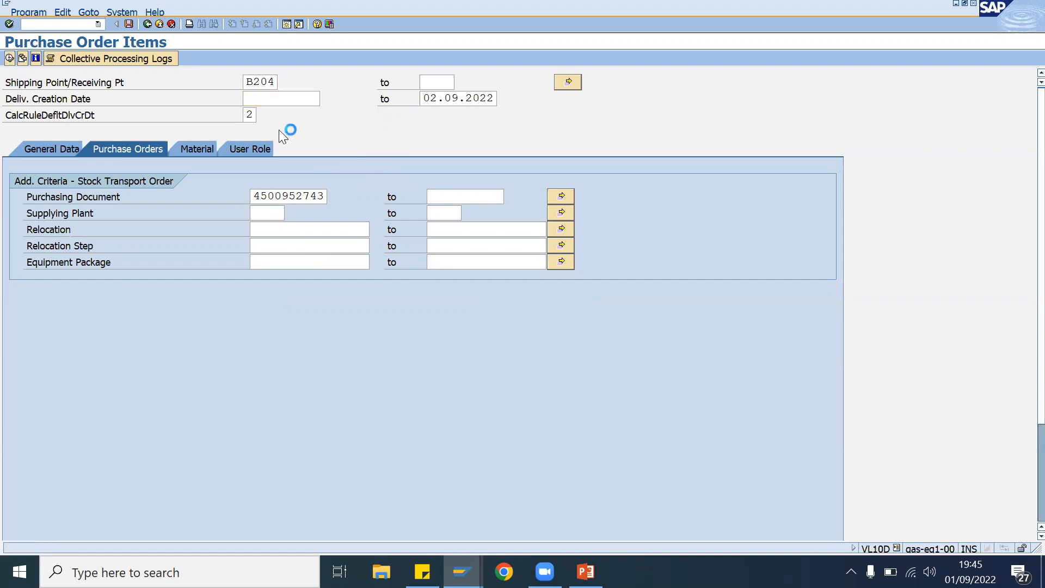
# - Set the end of the delivery creation date range to 01.10.2022 and rerun the list of due items
pyautogui.click(152, 25)
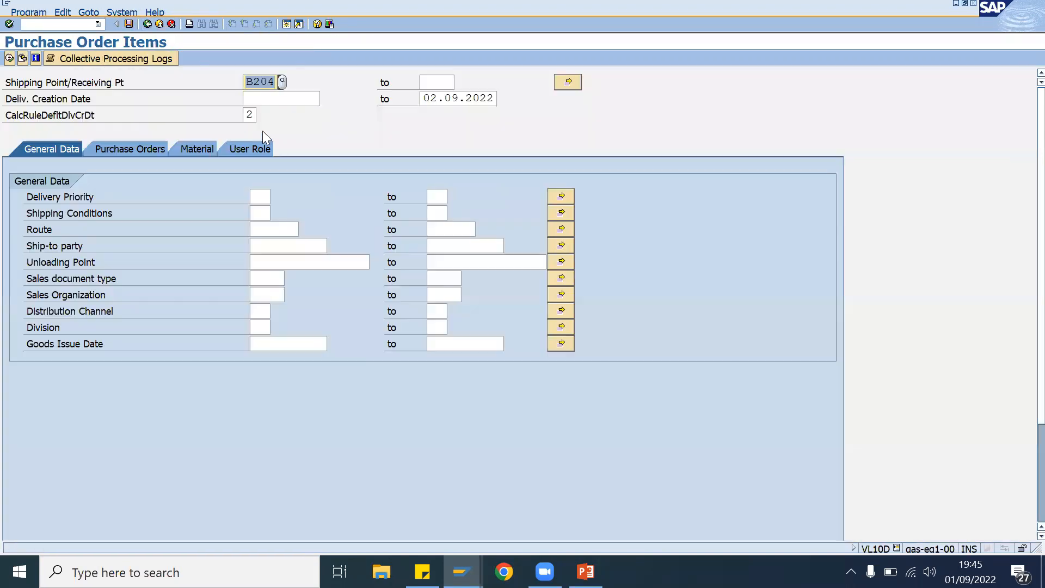
pyautogui.click(495, 96)
pyautogui.moveTo(494, 96); pyautogui.dragTo(366, 120)
pyautogui.press('Delete')
pyautogui.click(10, 59)
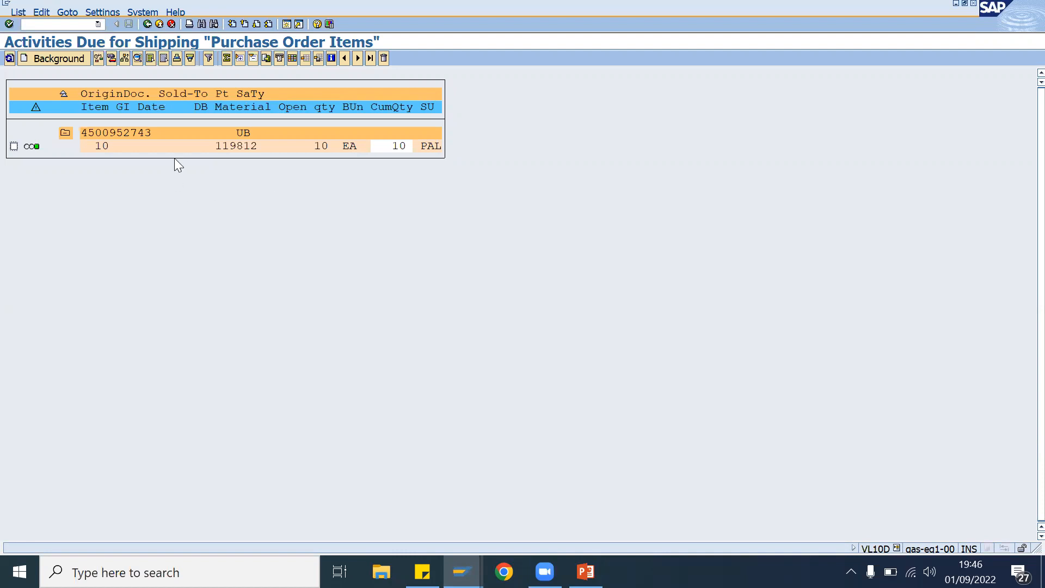
# - Check the purchasing document criterion in the selection and display the due items again
pyautogui.click(147, 24)
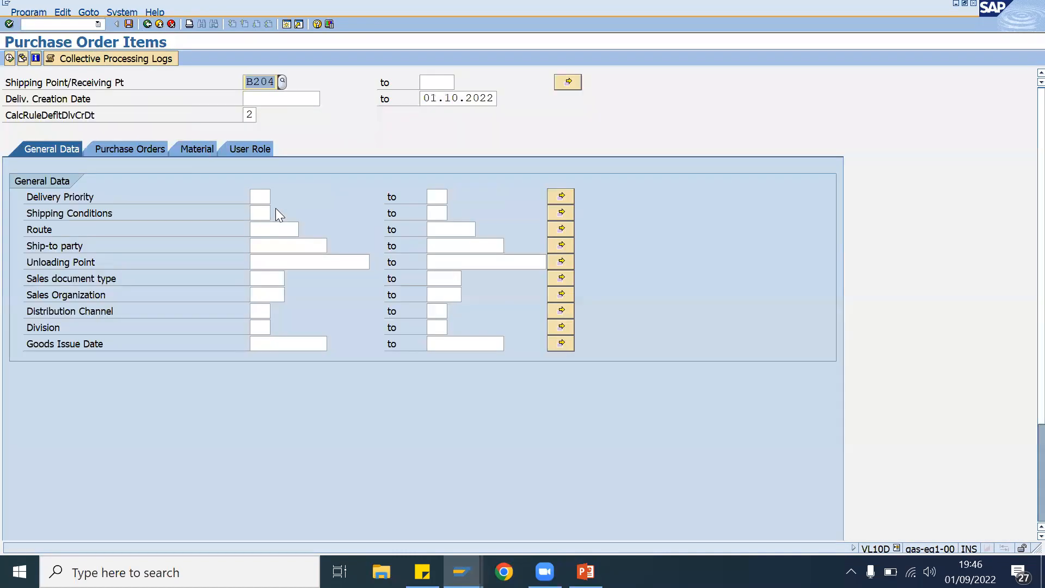
pyautogui.click(159, 150)
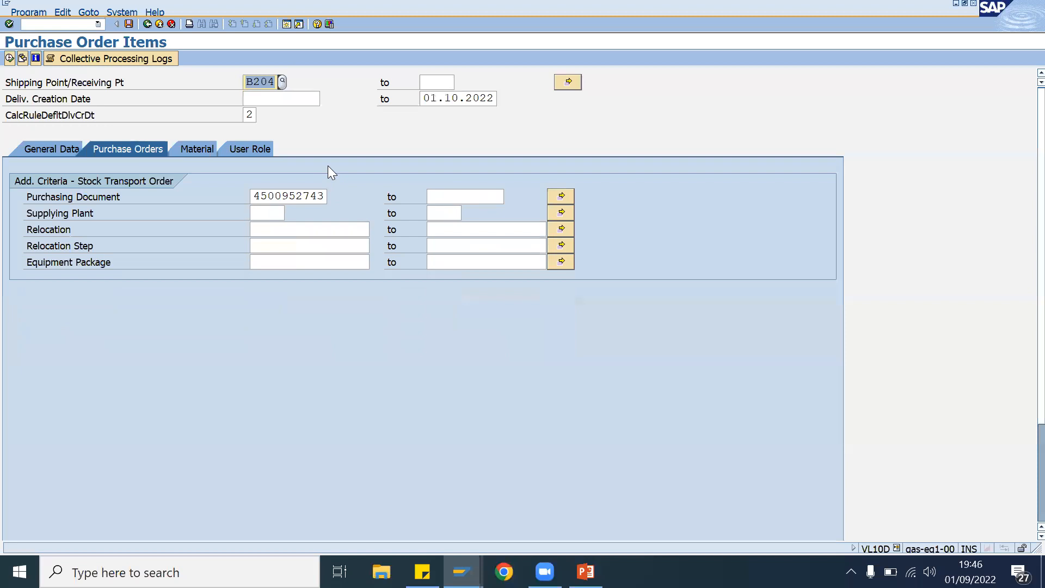
pyautogui.click(10, 58)
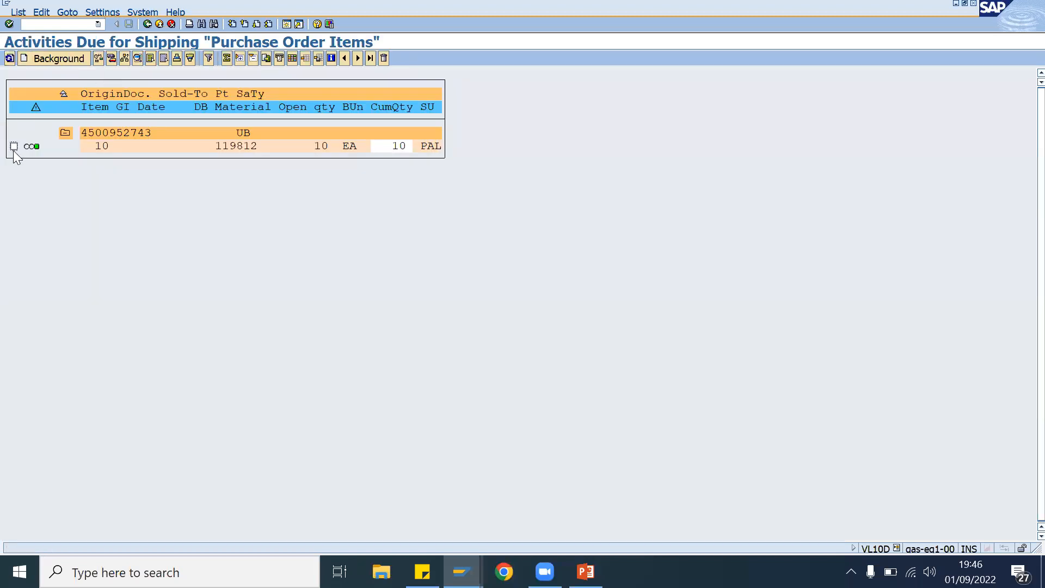
# - Select the due item for material 119812 and create its outbound delivery in the background
pyautogui.click(104, 147)
pyautogui.click(409, 147)
pyautogui.click(13, 146)
pyautogui.click(68, 59)
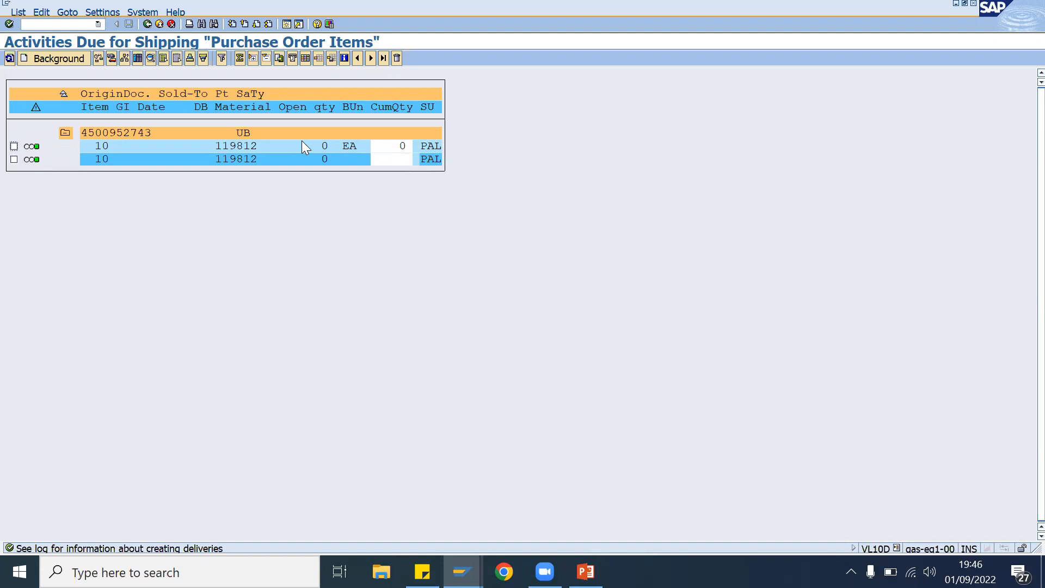
# - Enter 10 as the cumulative quantity of the first item line, select it and display the delivery creation log
pyautogui.click(401, 146)
pyautogui.doubleClick(400, 145)
pyautogui.write('10')
pyautogui.click(137, 56)
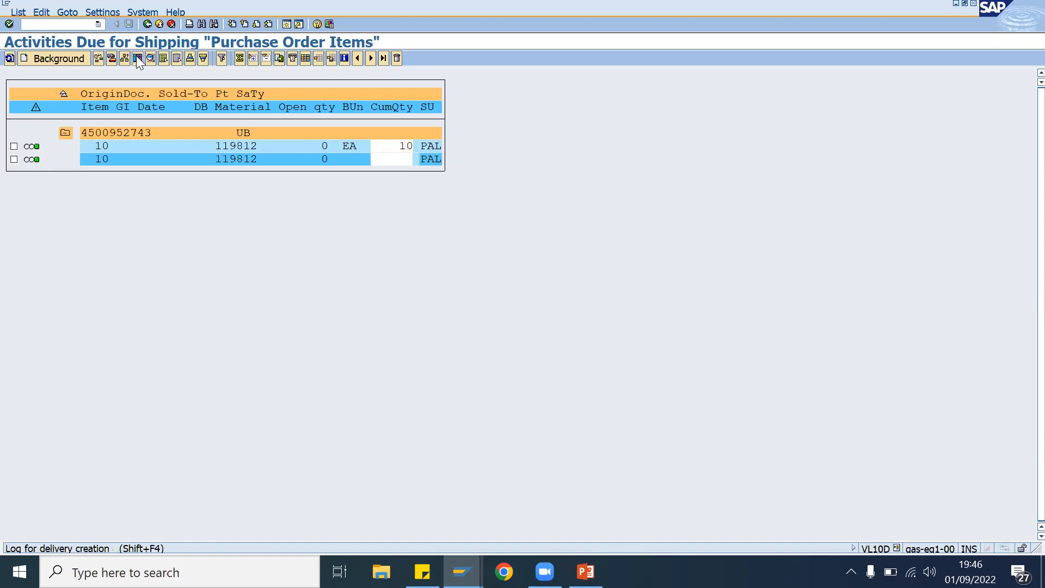
pyautogui.click(13, 146)
pyautogui.click(138, 59)
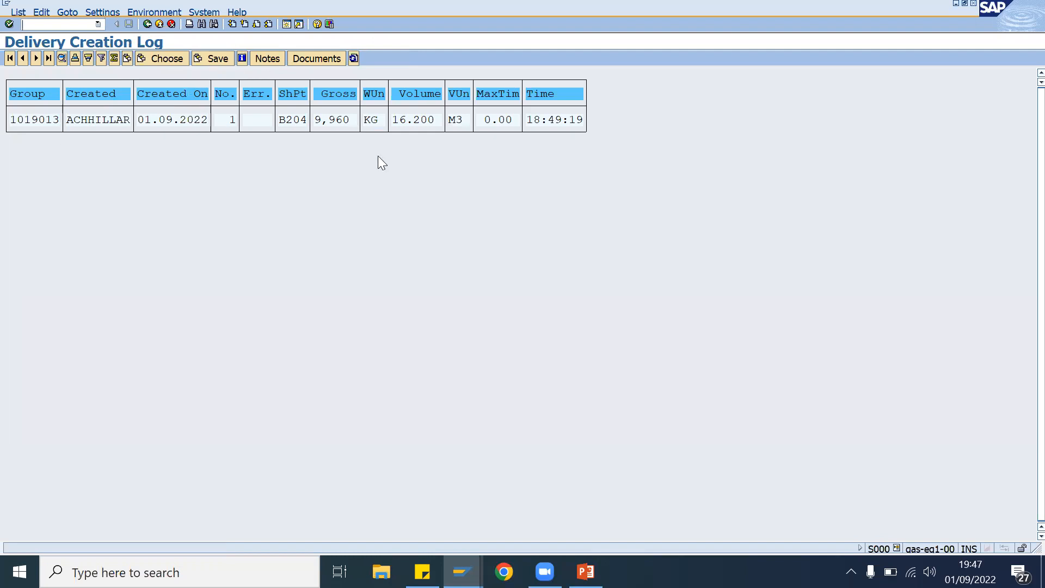
# - Reload the stock transport order and display the purchase order history of its item
pyautogui.click(462, 572)
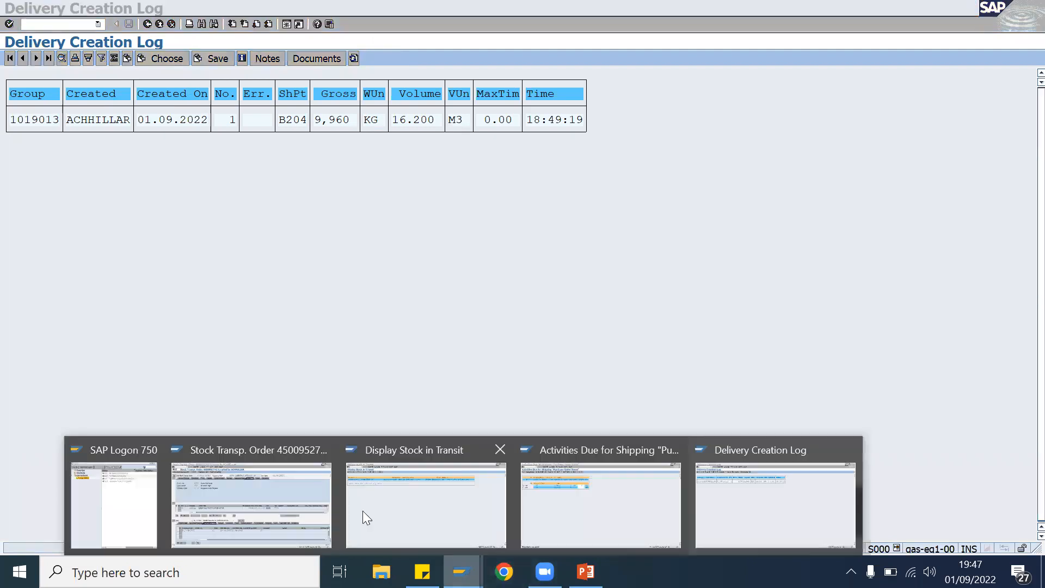
pyautogui.click(294, 495)
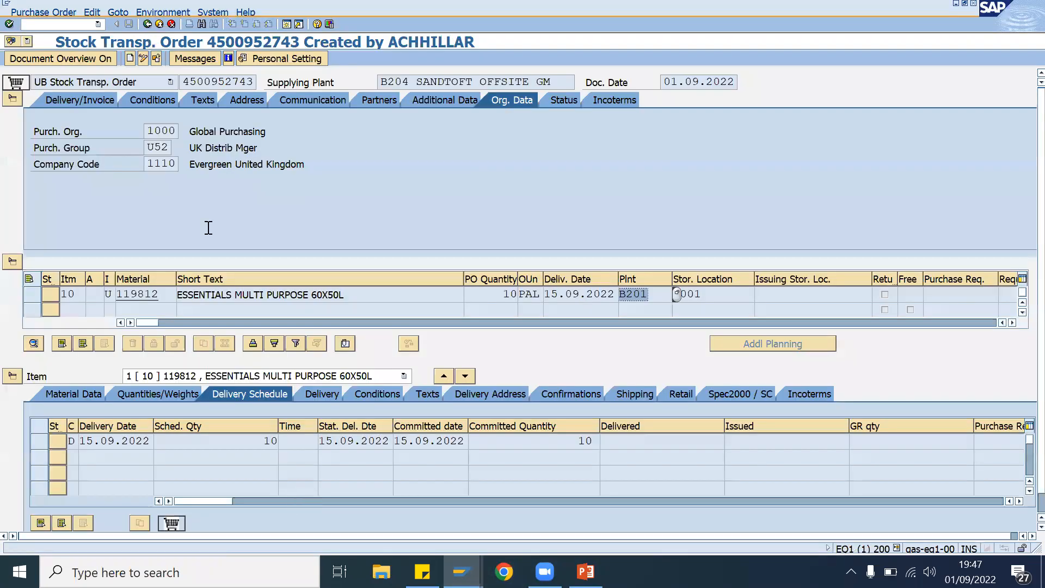
pyautogui.click(155, 58)
pyautogui.press('Return')
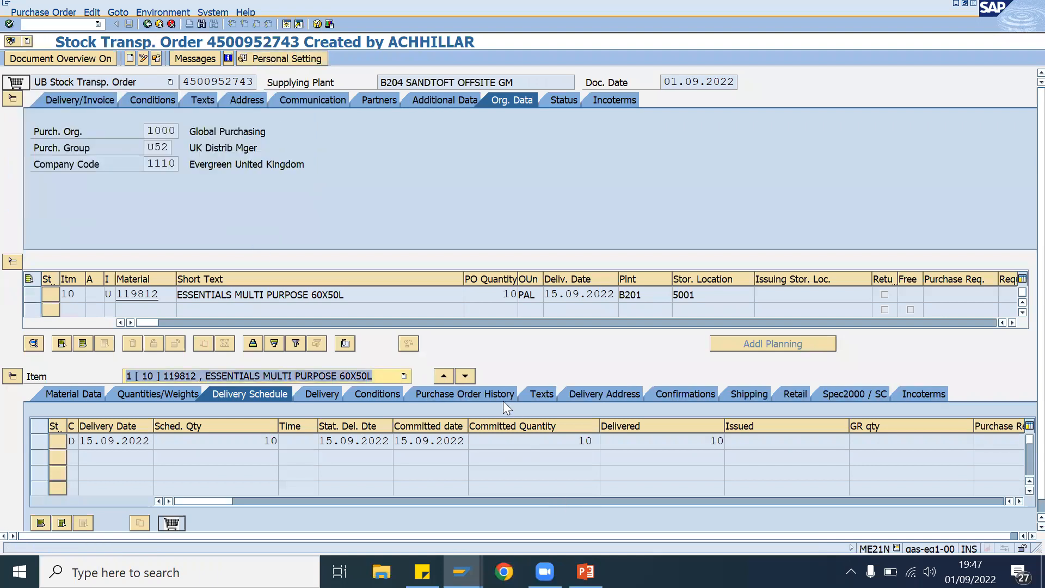
pyautogui.click(500, 394)
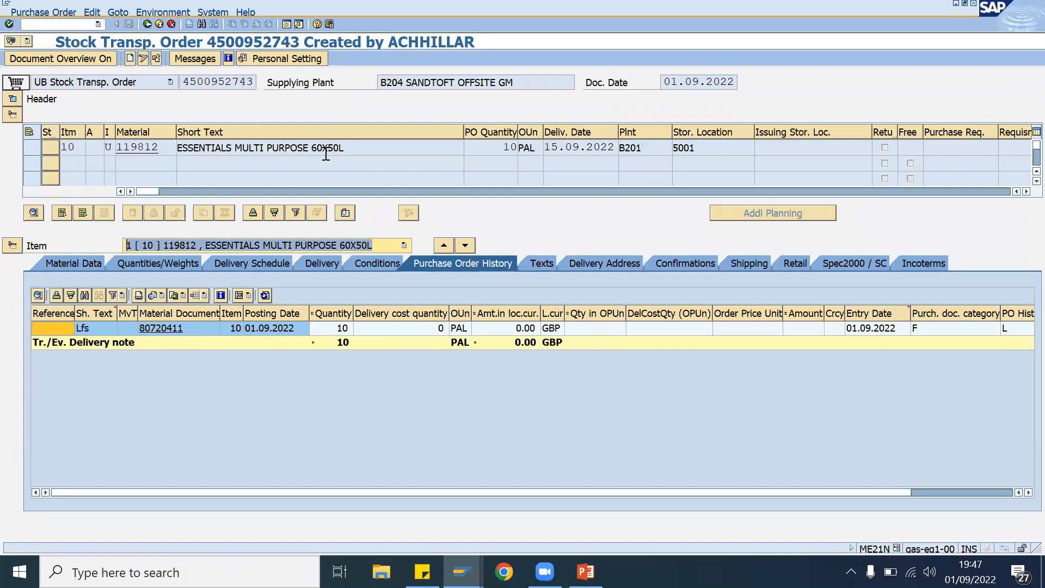
# - Return to SAP Easy Access in the delivery creation log session and start Change Outbound Delivery (VL02N)
pyautogui.click(462, 571)
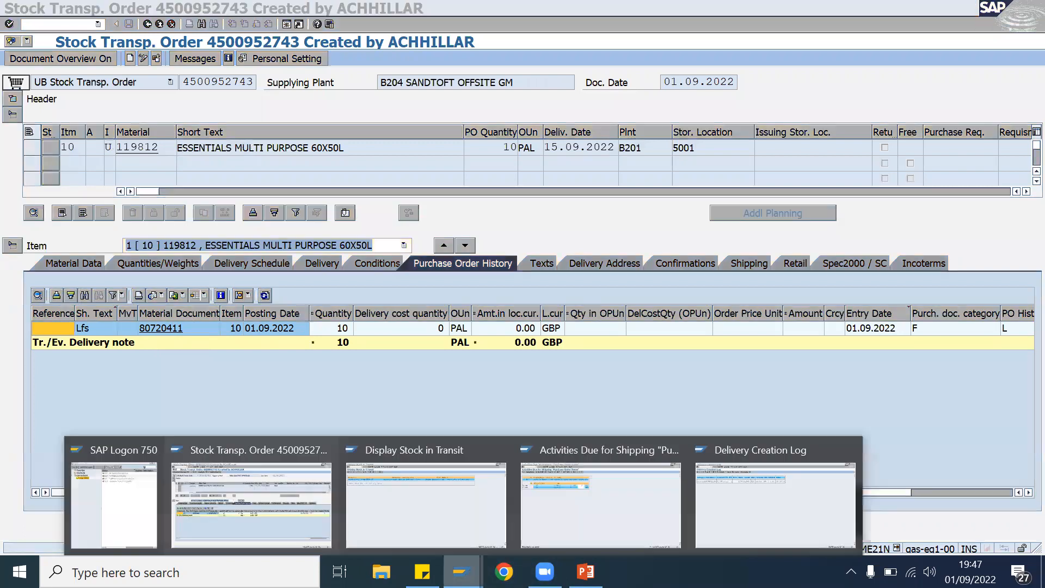
pyautogui.click(772, 523)
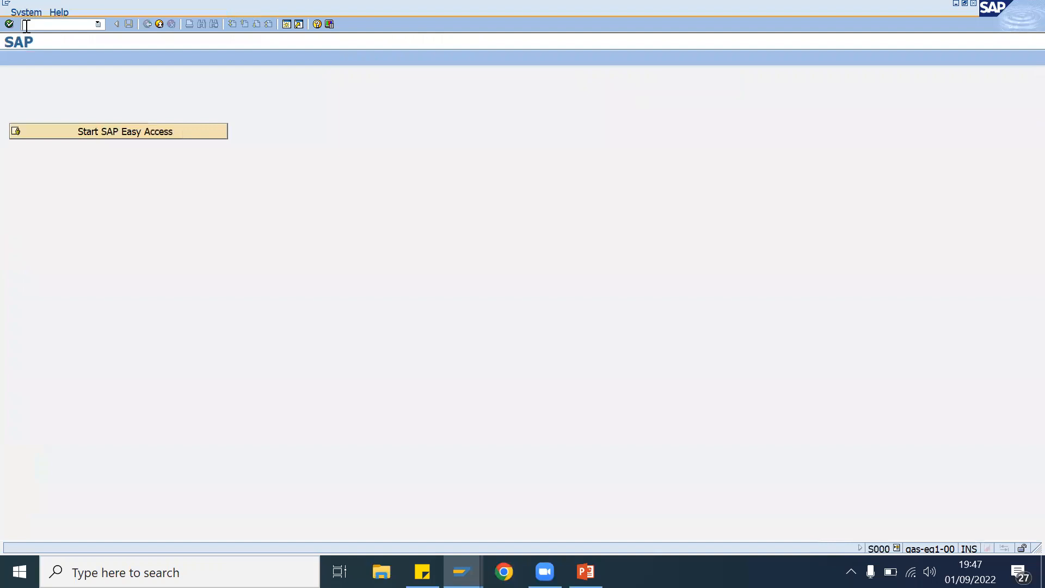
pyautogui.click(55, 130)
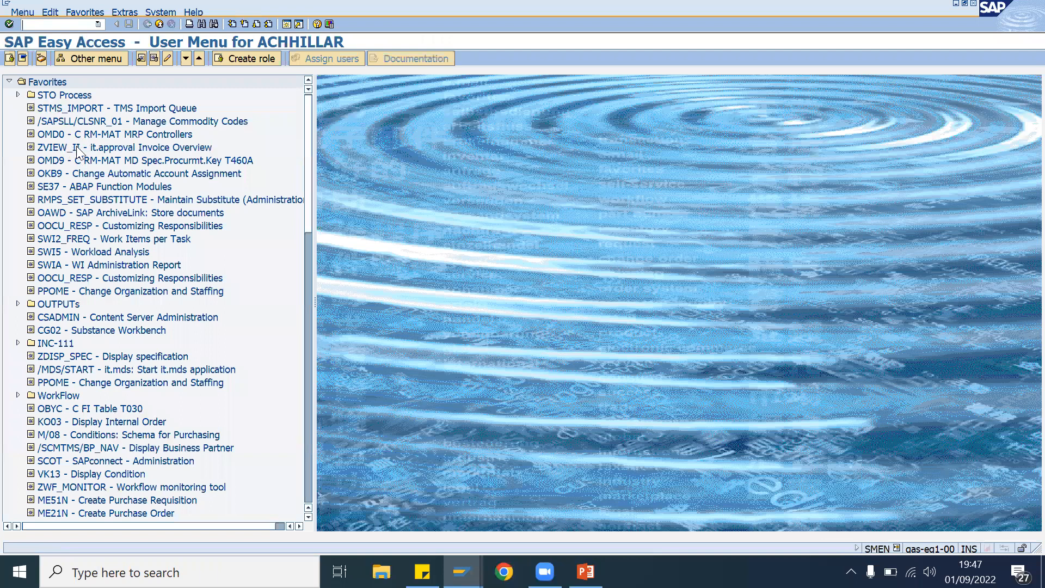
pyautogui.doubleClick(109, 149)
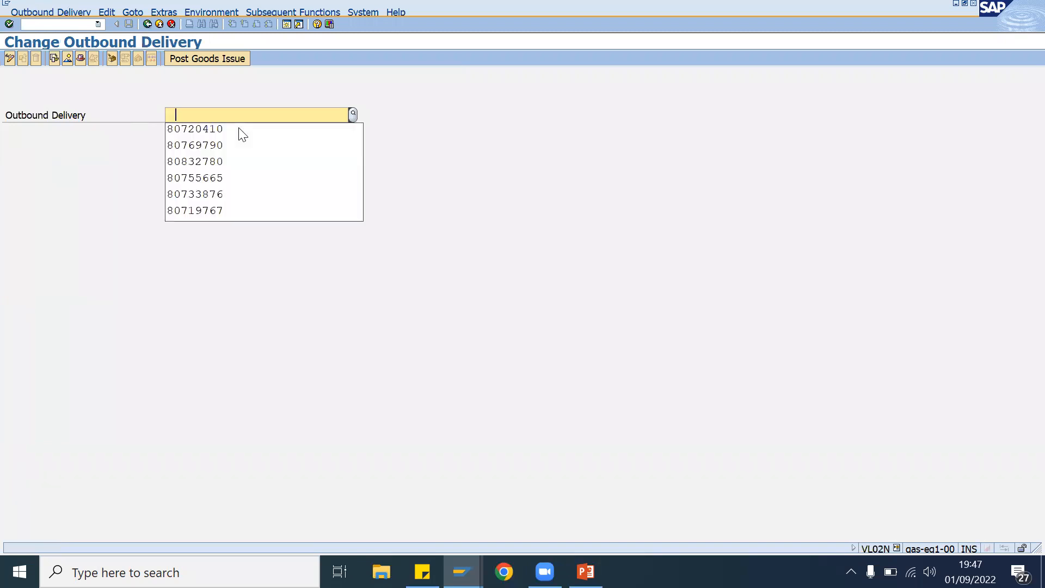
# - Check the new delivery number in the order's purchase history and open that outbound delivery for changing
pyautogui.click(223, 134)
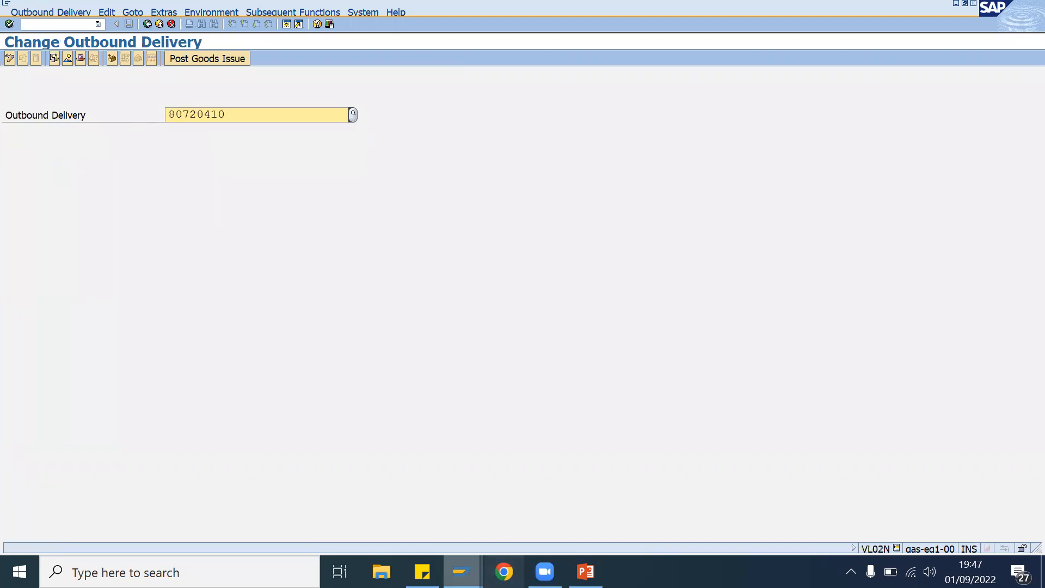
pyautogui.press('Return')
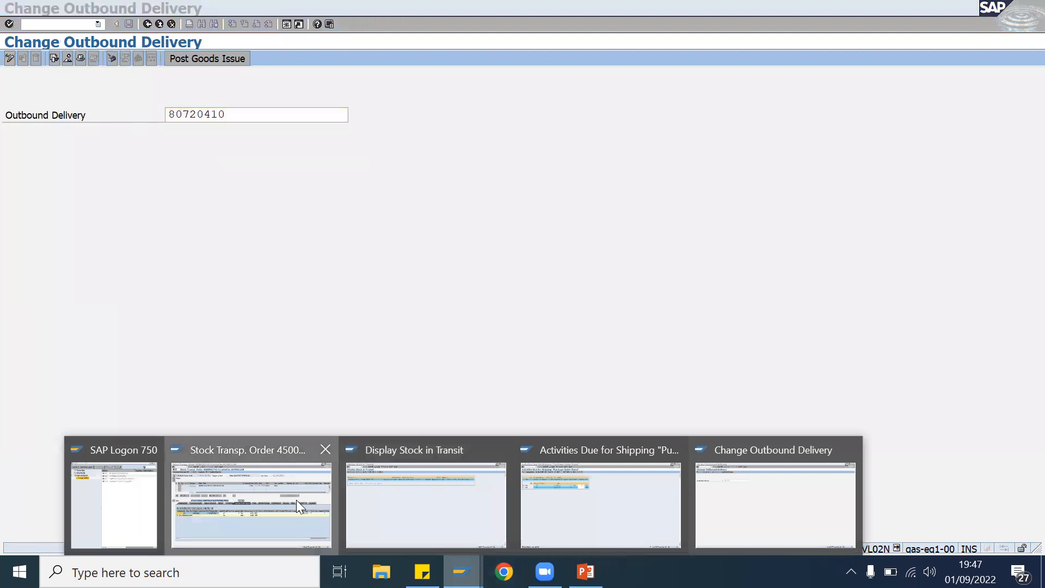
pyautogui.click(296, 500)
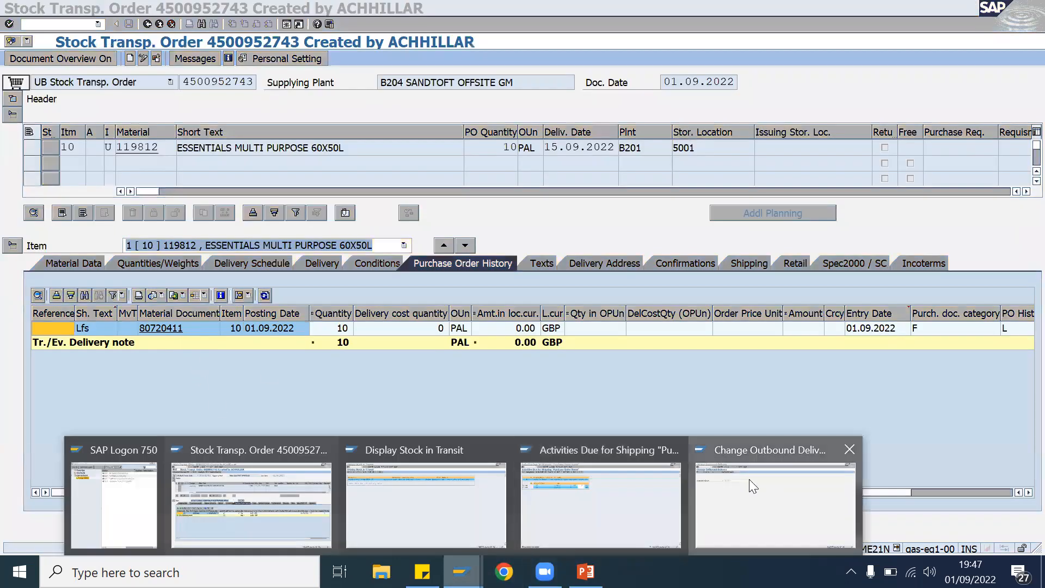
pyautogui.click(749, 479)
pyautogui.press('BackSpace')
pyautogui.write('1')
pyautogui.press('Return')
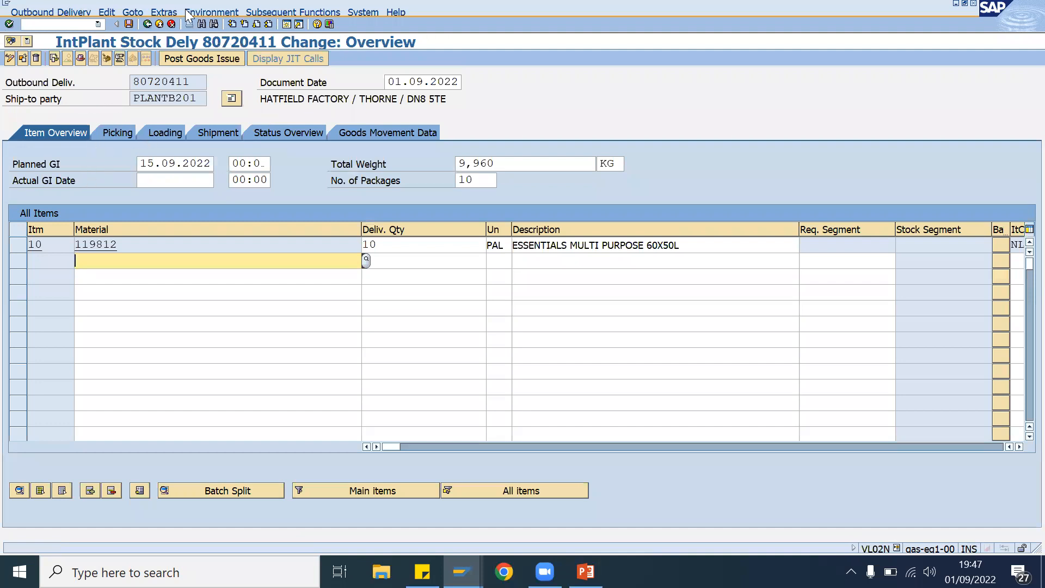
# - Set the picked quantity of material 119812 to 10 PAL and post the goods issue
pyautogui.click(116, 133)
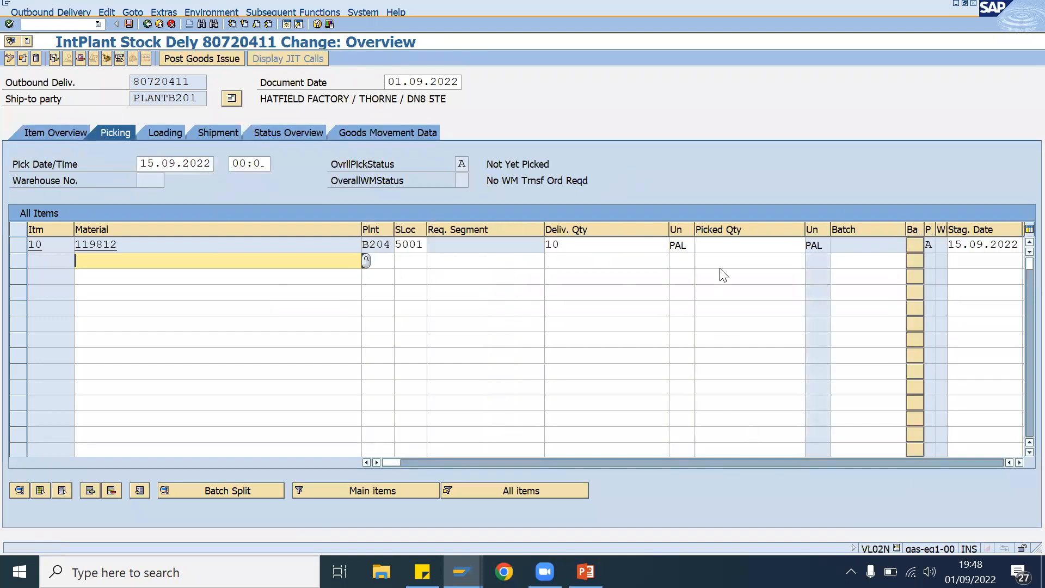
pyautogui.click(728, 246)
pyautogui.write('10')
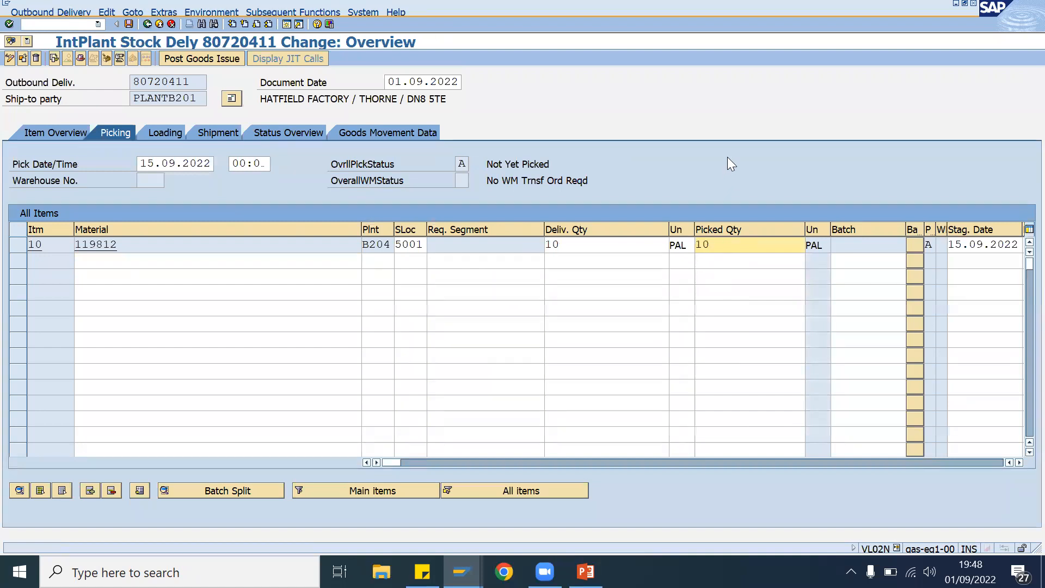
pyautogui.click(210, 59)
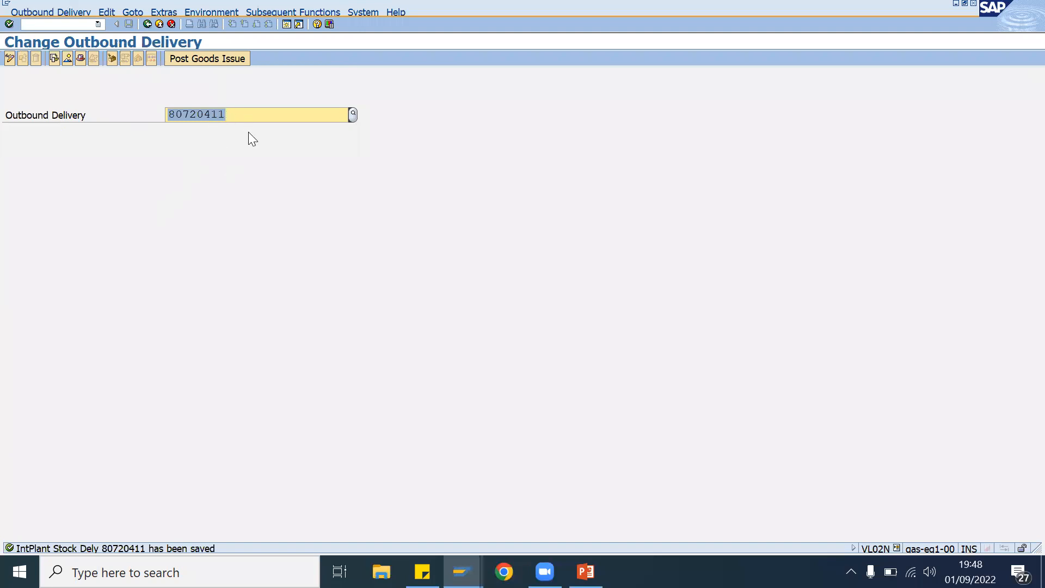
# - Reload the stock transport order and select the goods issue entry in its purchase order history
pyautogui.click(462, 572)
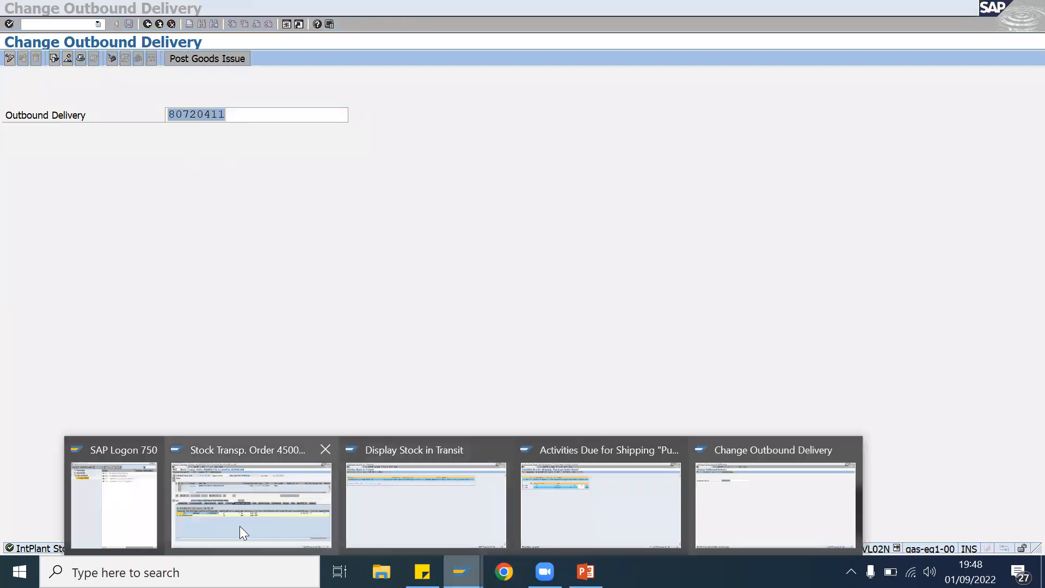
pyautogui.click(240, 526)
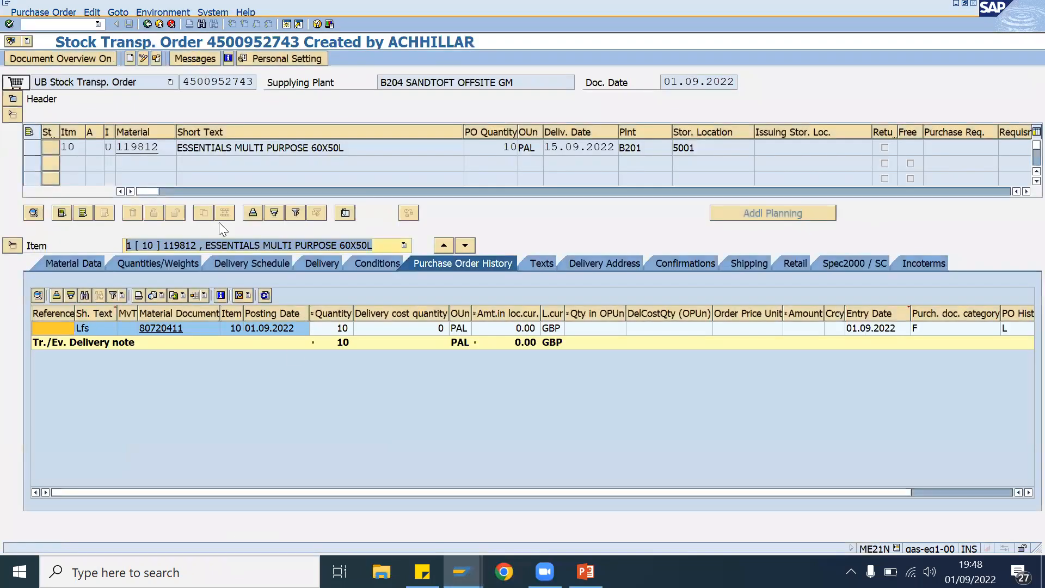
pyautogui.click(157, 57)
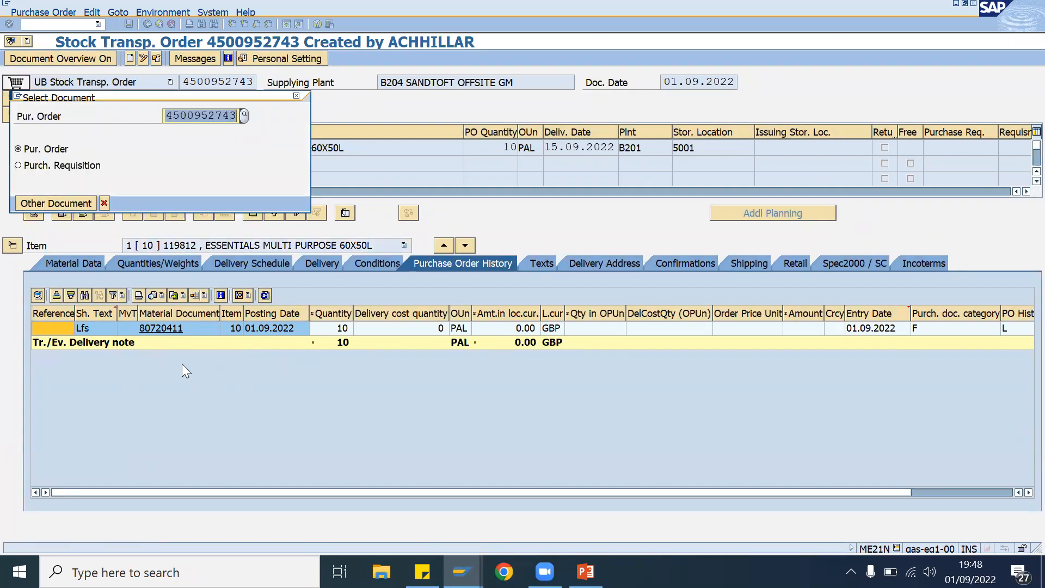
pyautogui.click(62, 203)
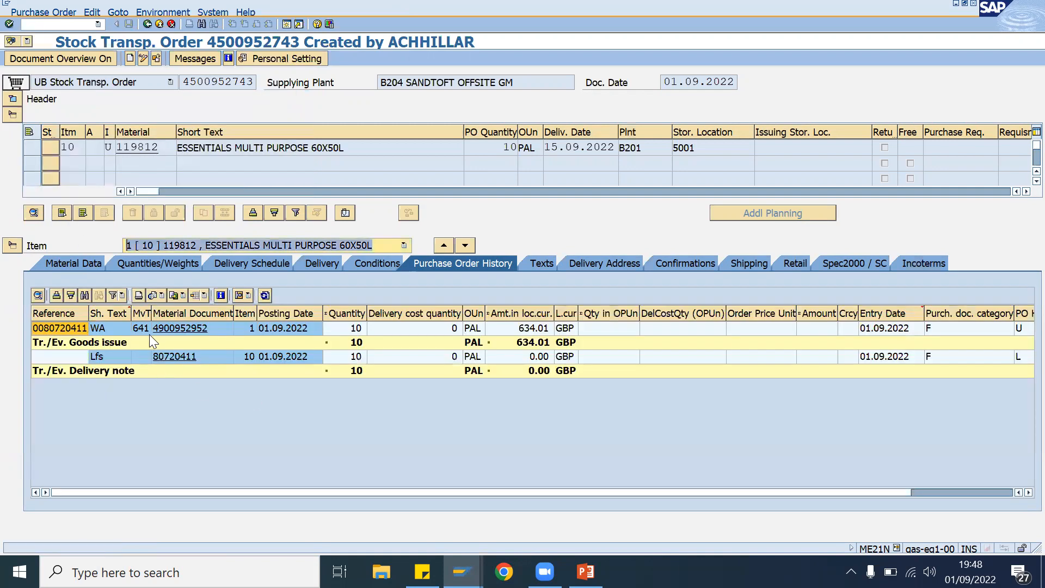
pyautogui.click(142, 327)
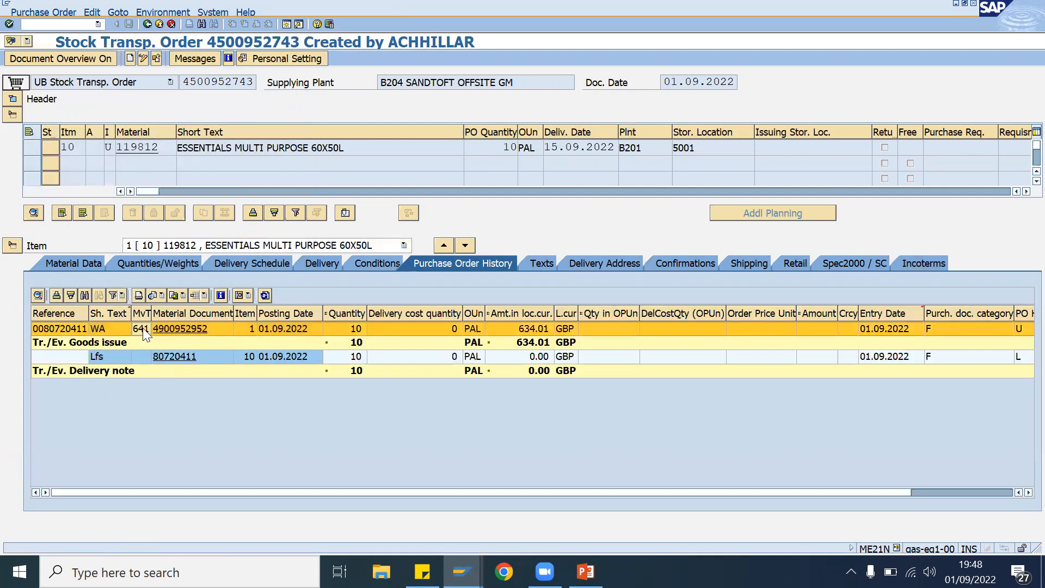
# - Rerun the stock in transit list for material 119812 and examine the purchasing document, material and plant shown
pyautogui.click(462, 572)
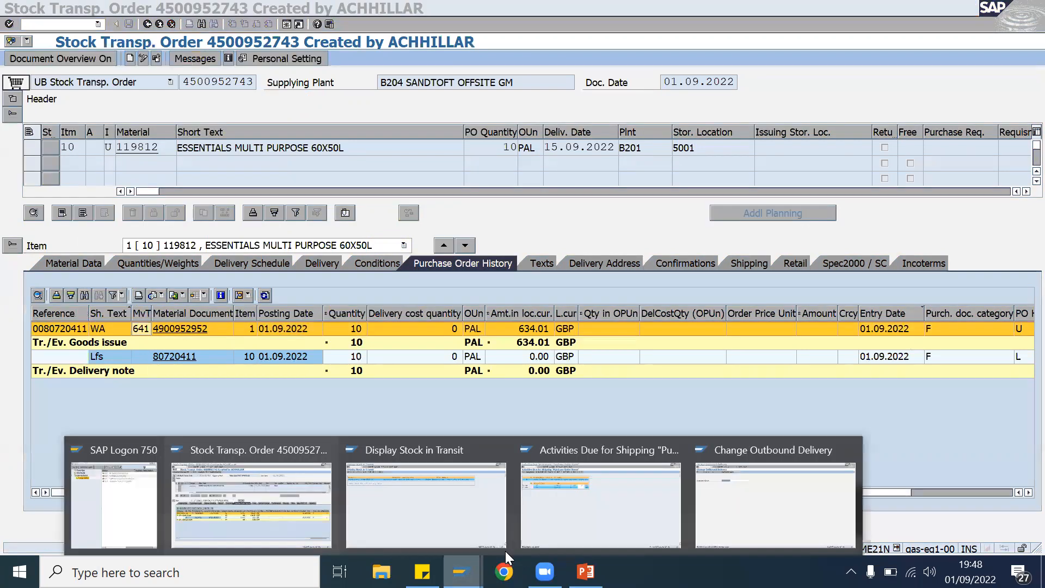
pyautogui.click(458, 500)
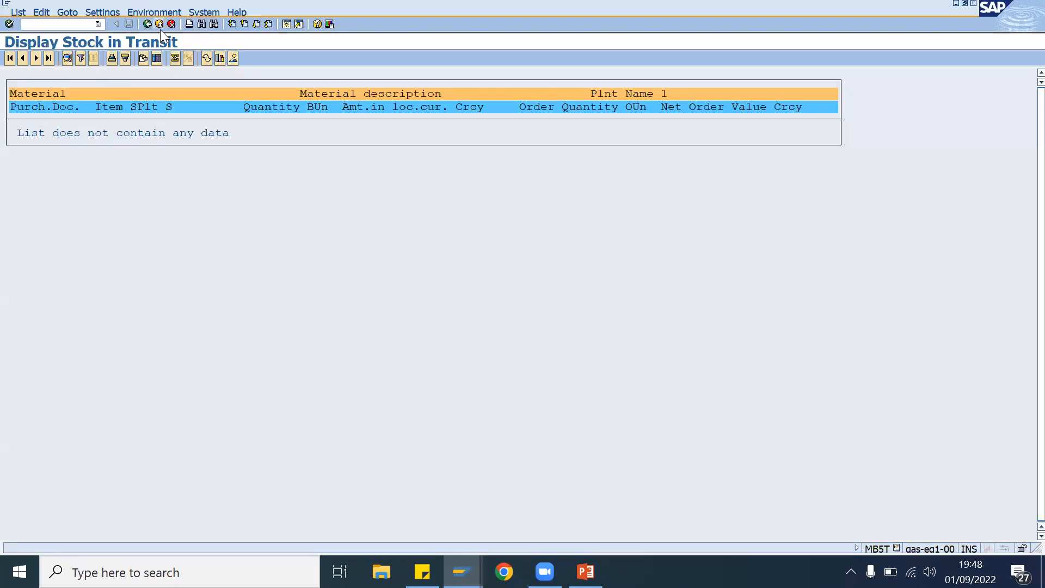
pyautogui.click(147, 24)
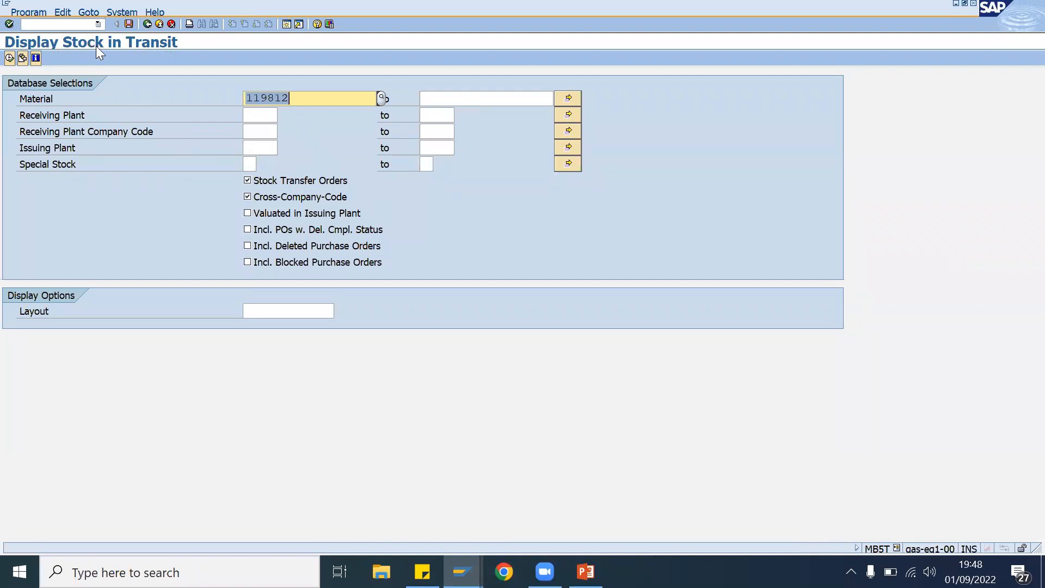
pyautogui.click(9, 57)
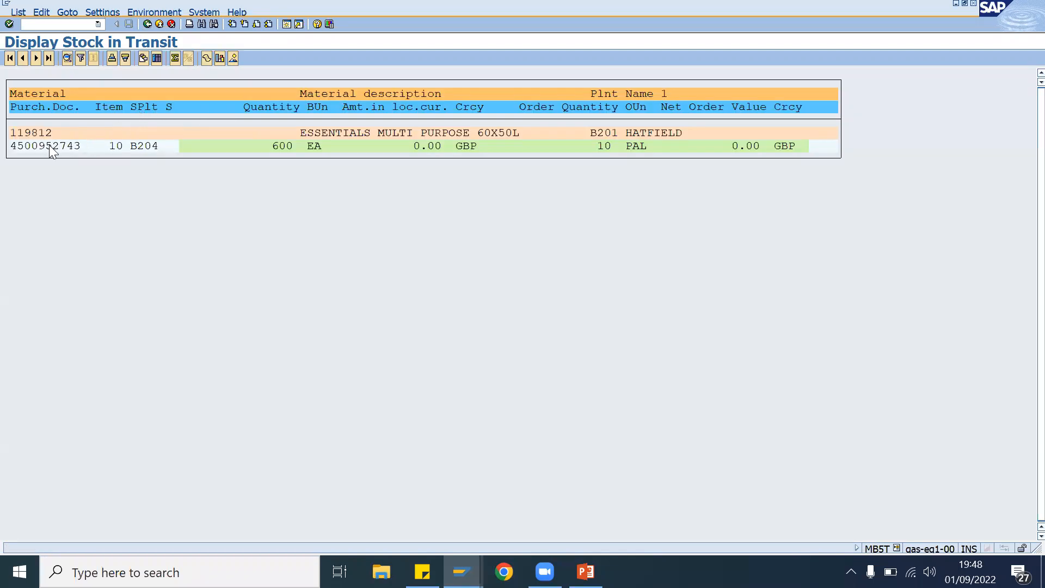
pyautogui.click(49, 146)
pyautogui.click(87, 147)
pyautogui.click(203, 134)
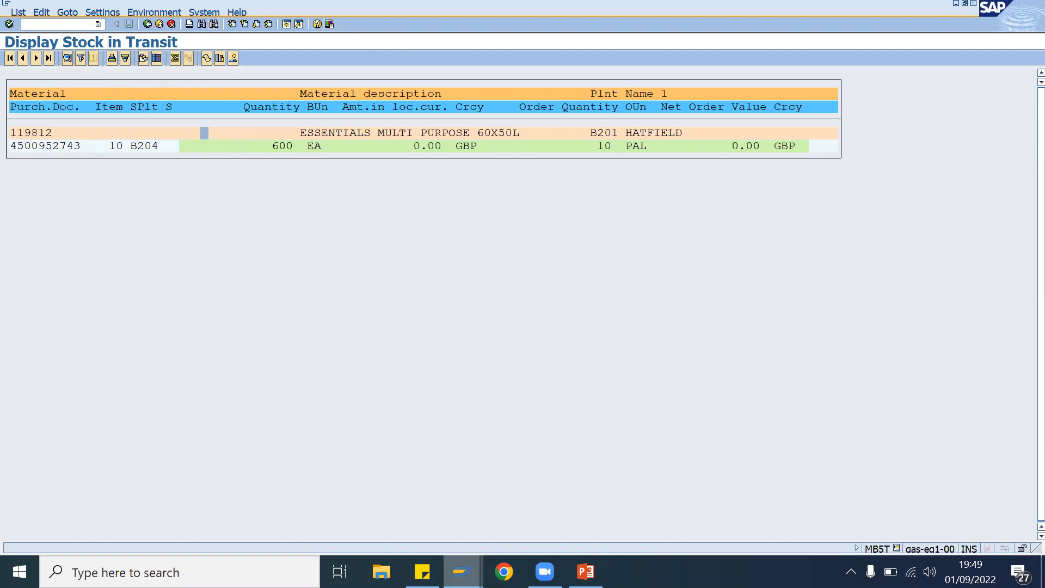
# - Compare the stock transport order's number with the purchasing document in the stock in transit list
pyautogui.moveTo(462, 571)
pyautogui.click(274, 516)
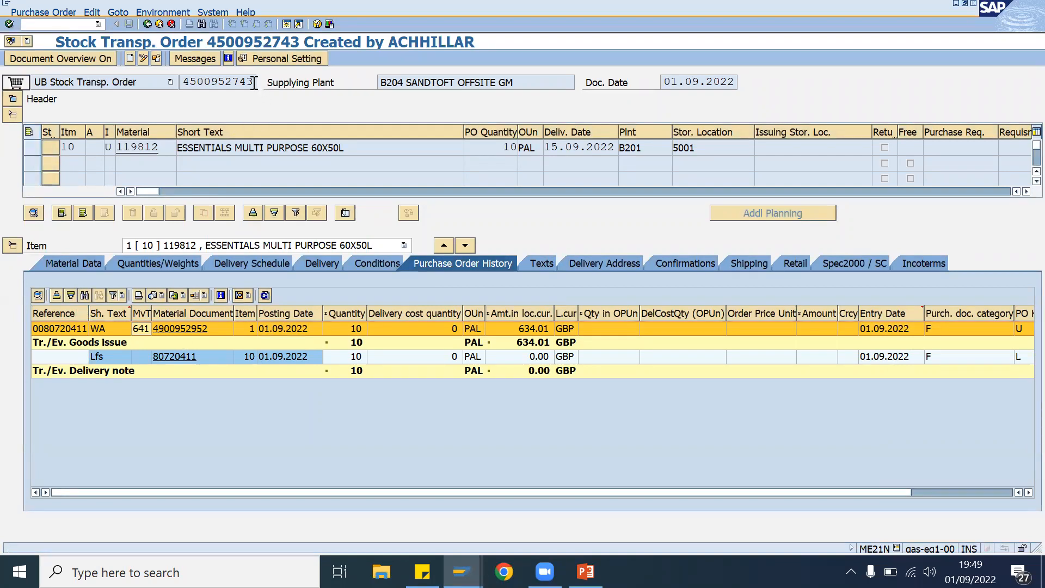
pyautogui.moveTo(255, 82); pyautogui.dragTo(172, 76)
pyautogui.click(410, 480)
pyautogui.moveTo(462, 572)
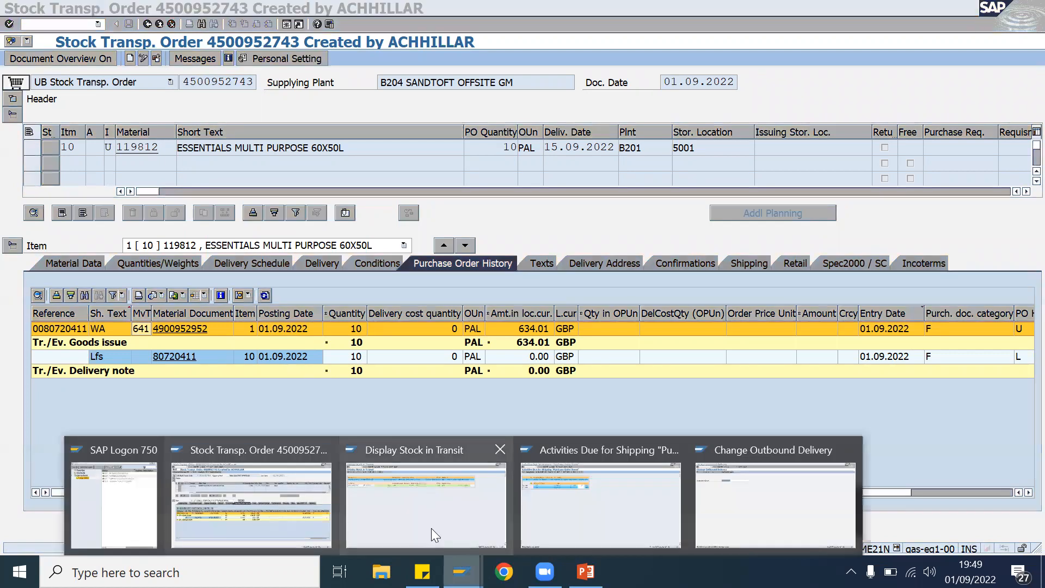
pyautogui.click(431, 528)
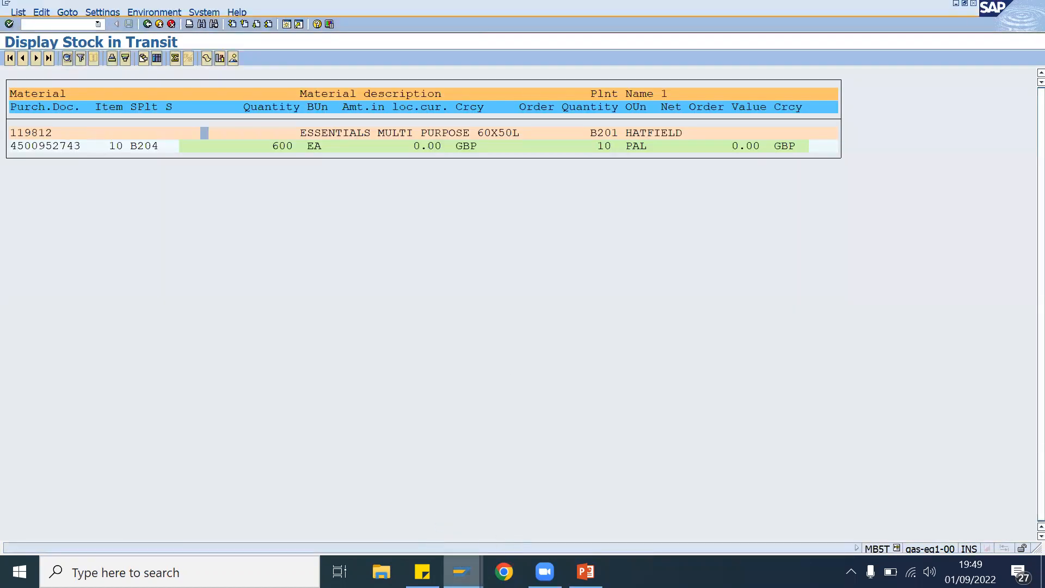
# - Start the goods receipt transaction MIGO in the Change Outbound Delivery session
pyautogui.click(461, 572)
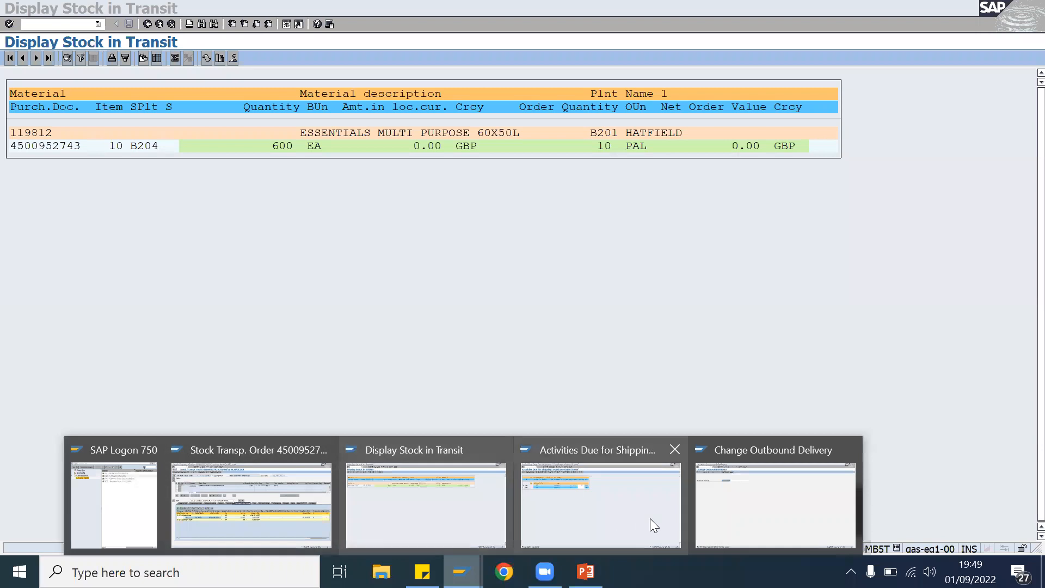
pyautogui.click(771, 519)
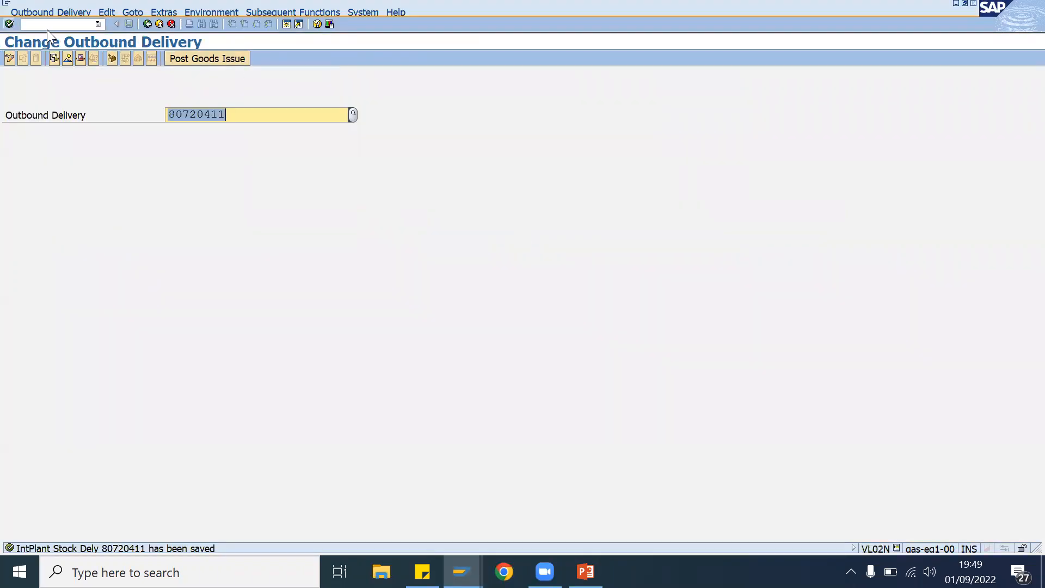
pyautogui.click(50, 24)
pyautogui.write('/n')
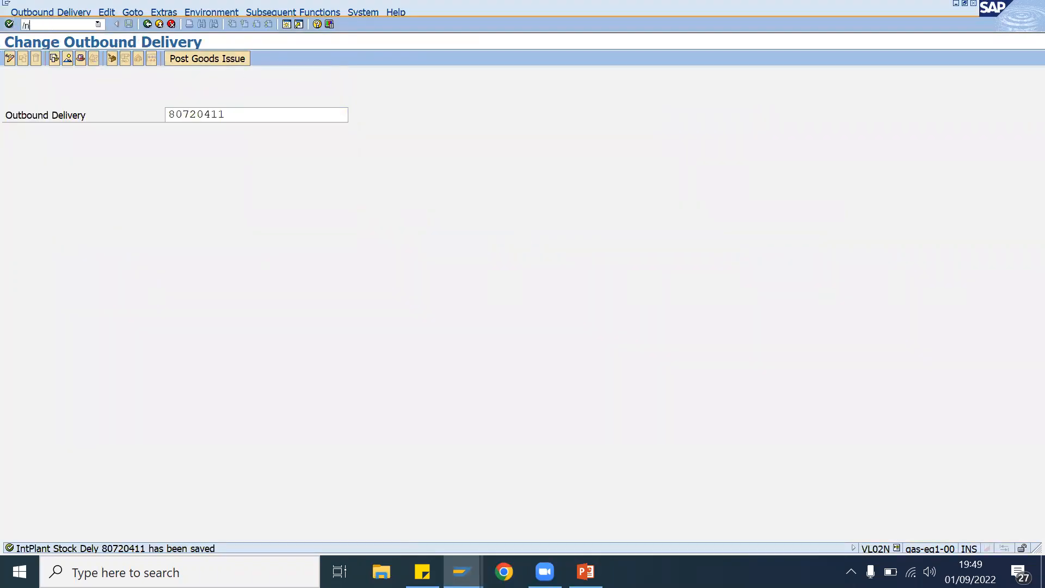
pyautogui.write('vl02n')
pyautogui.press('Return')
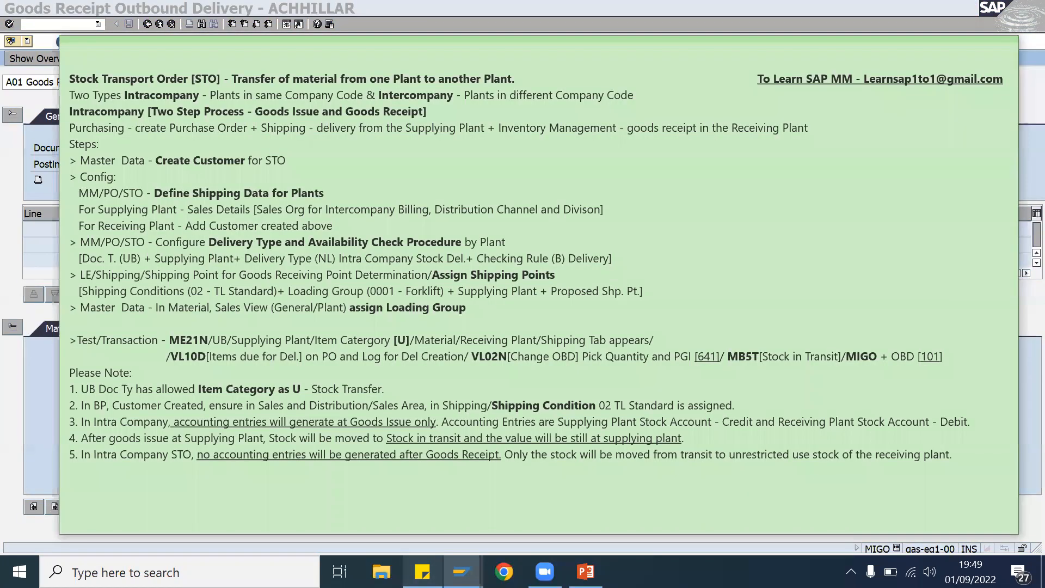
# - Review the transaction sequence in the stock transport order notes, highlighting ME21N, VL10D, VL02N, MB5T and MIGO in turn
pyautogui.click(422, 572)
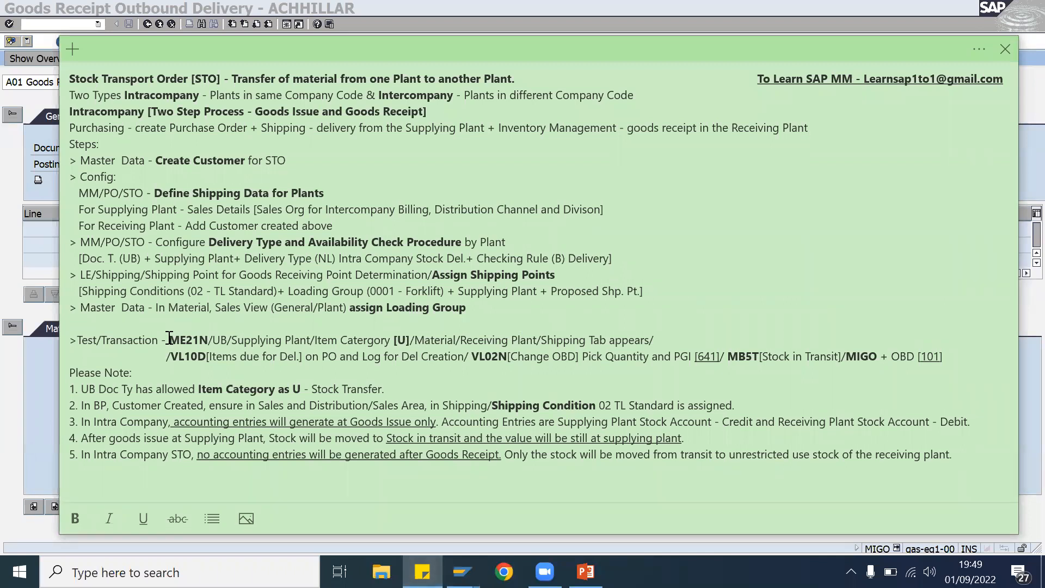
pyautogui.moveTo(170, 339); pyautogui.dragTo(209, 340)
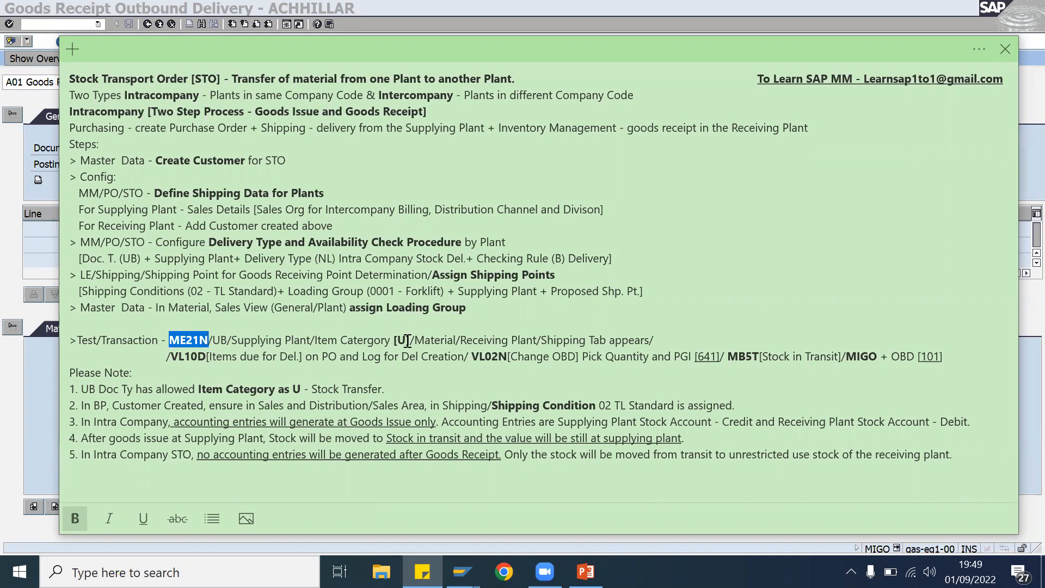
pyautogui.moveTo(206, 356); pyautogui.dragTo(174, 357)
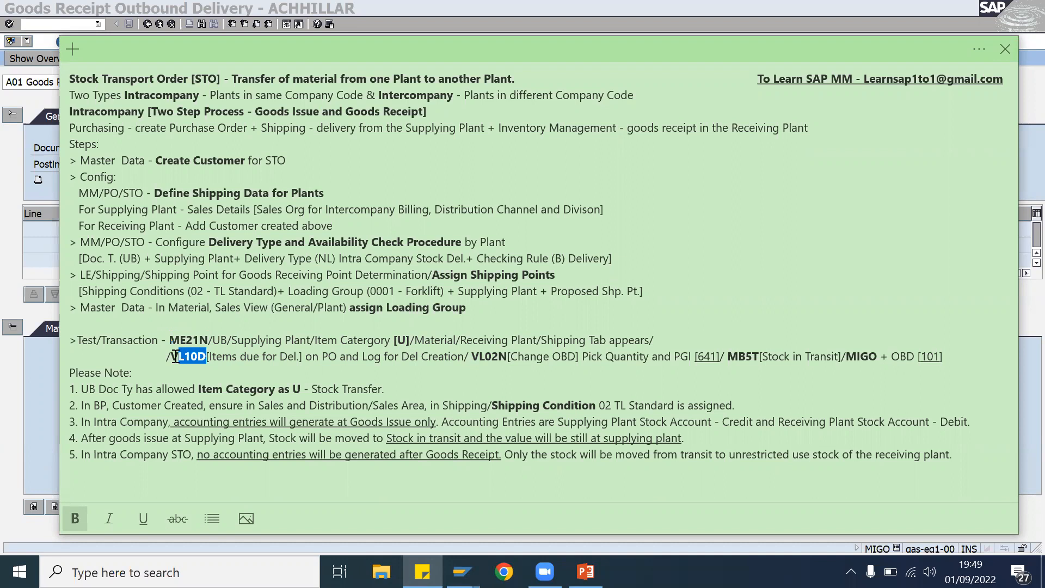
pyautogui.moveTo(508, 356); pyautogui.dragTo(472, 356)
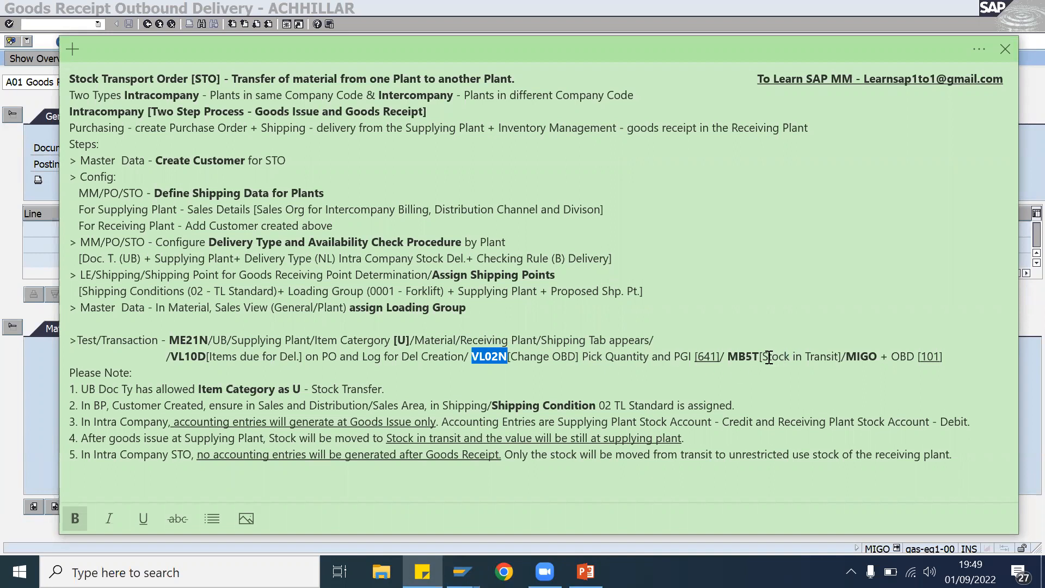
pyautogui.moveTo(760, 357); pyautogui.dragTo(731, 359)
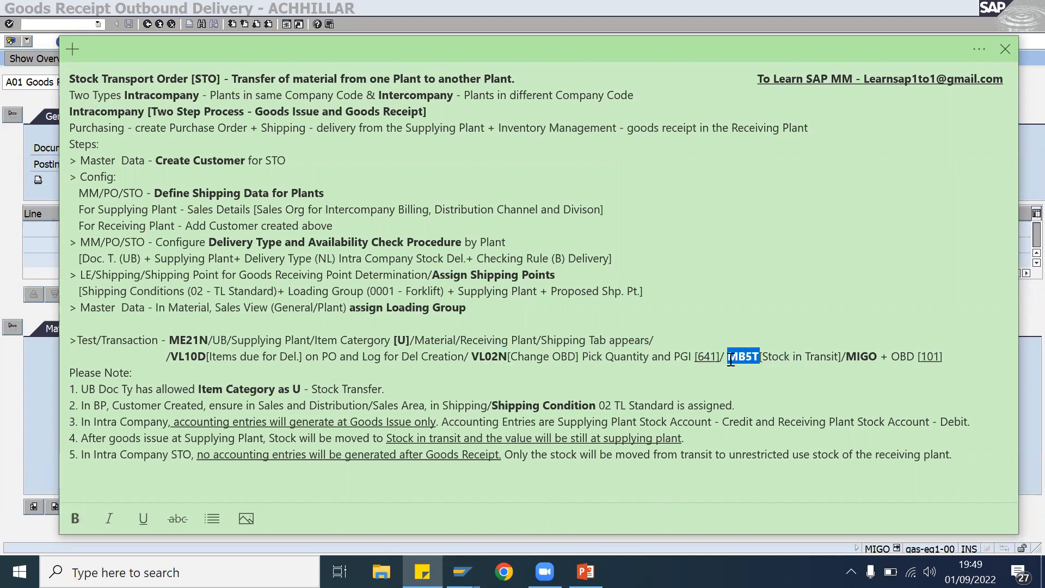
pyautogui.moveTo(878, 359); pyautogui.dragTo(850, 362)
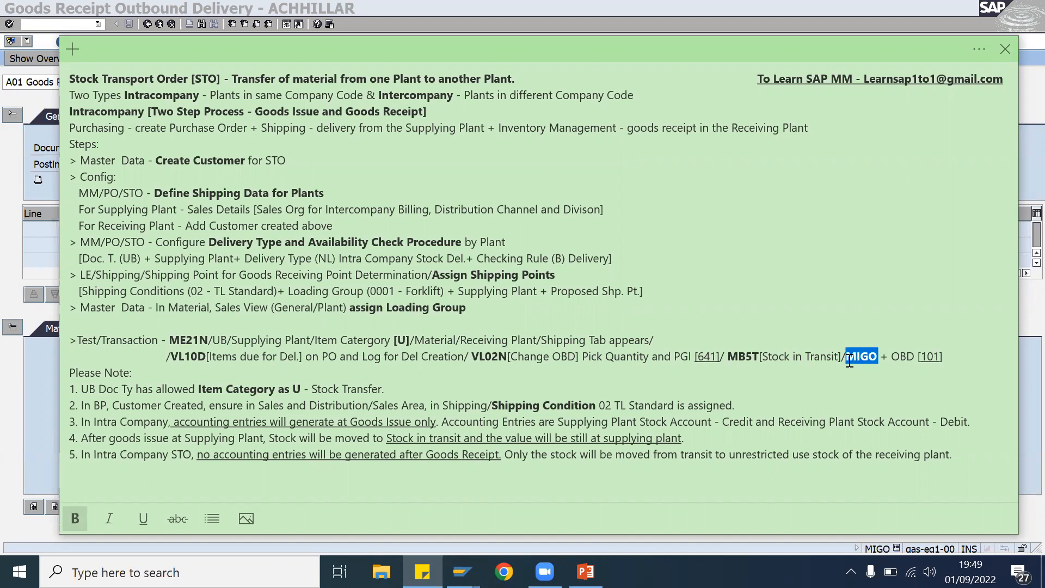
pyautogui.click(558, 391)
pyautogui.click(756, 6)
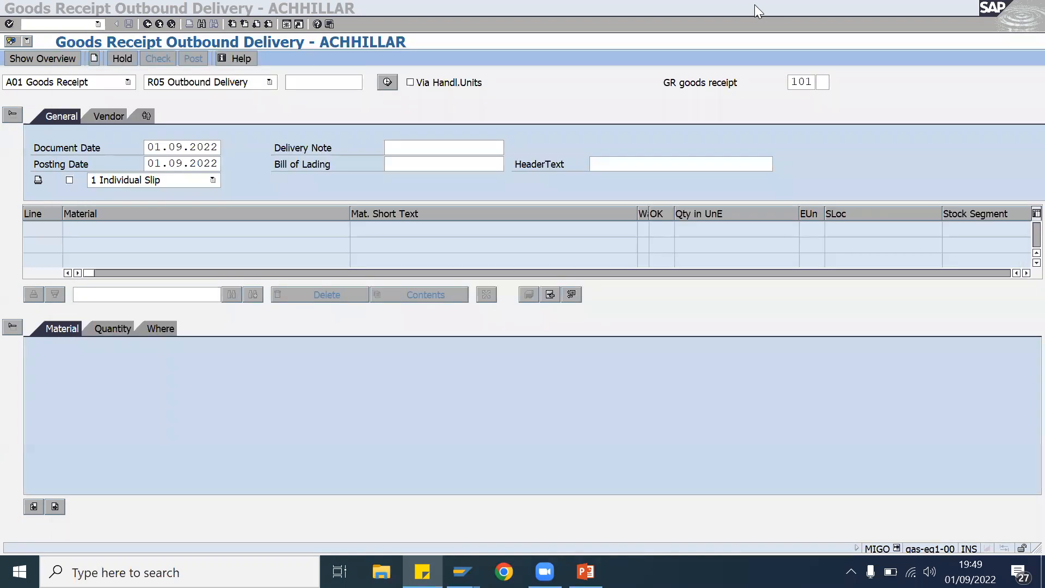
# - Switch the goods receipt's reference document to R01 Purchase Order and copy the stock transport order's number from its session
pyautogui.click(268, 83)
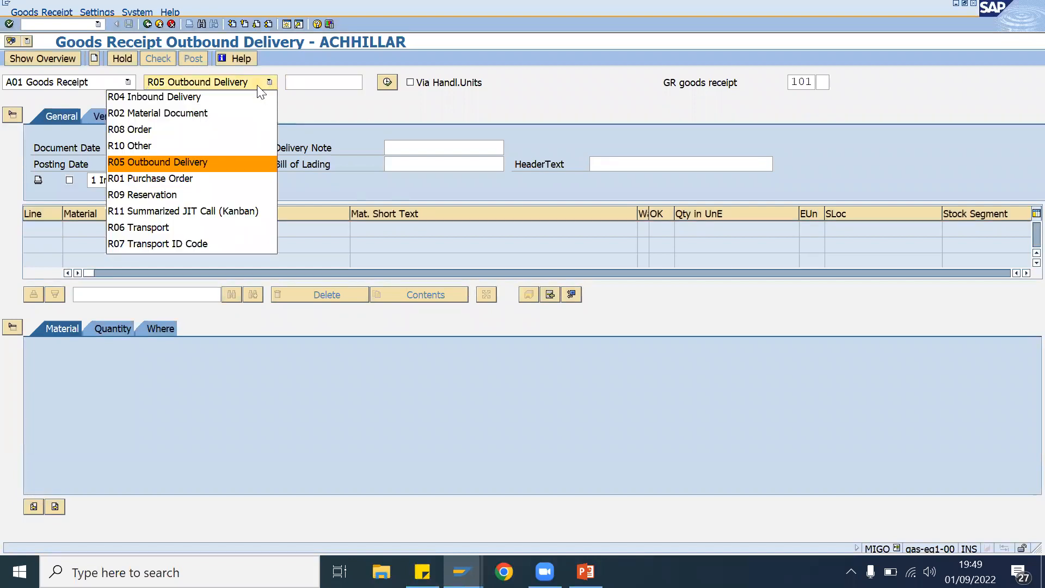
pyautogui.click(195, 179)
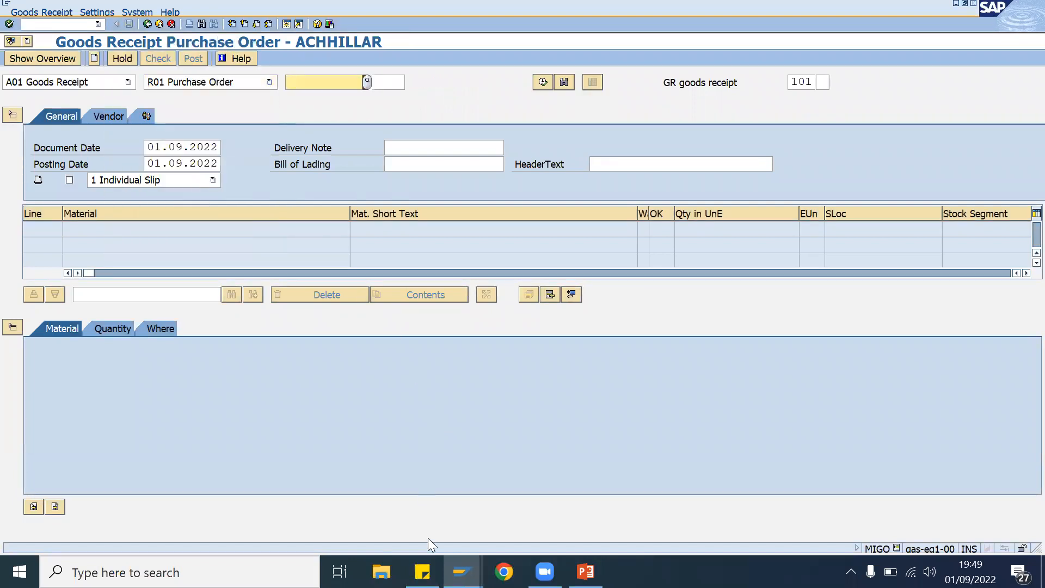
pyautogui.click(461, 572)
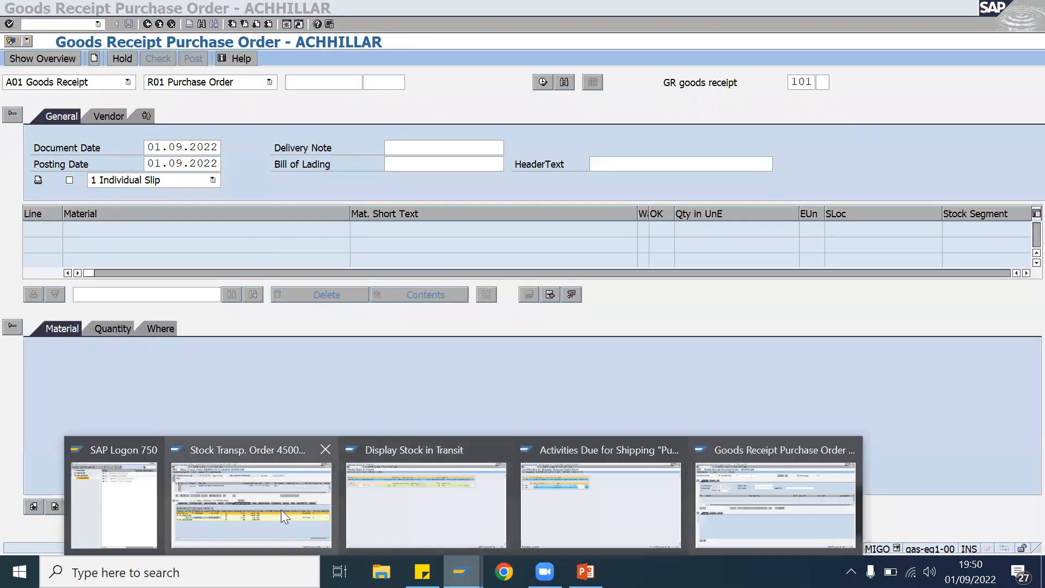
pyautogui.click(281, 510)
pyautogui.moveTo(258, 80); pyautogui.dragTo(177, 87)
pyautogui.hotkey('ctrl', 'c')
pyautogui.click(177, 87)
# - Load the copied order number into the goods receipt and run the check with its item marked as Item OK
pyautogui.click(461, 572)
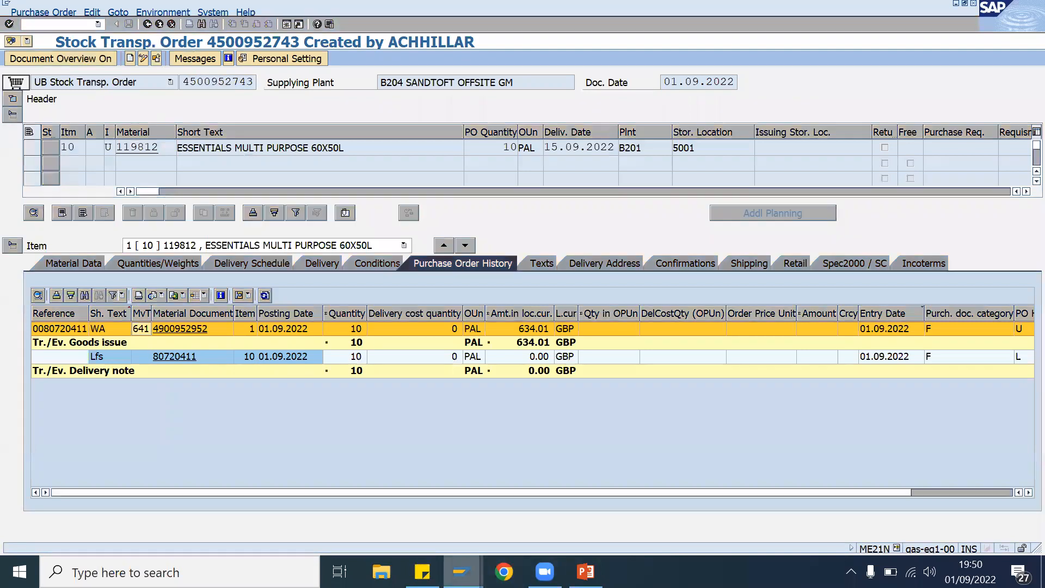
pyautogui.click(782, 510)
pyautogui.hotkey('ctrl', 'v')
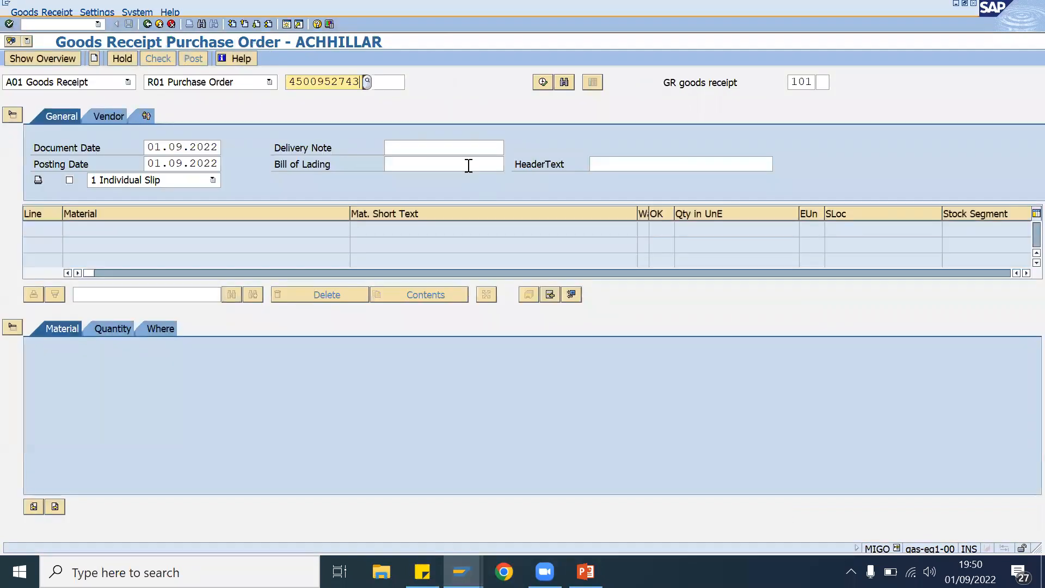
pyautogui.press('Return')
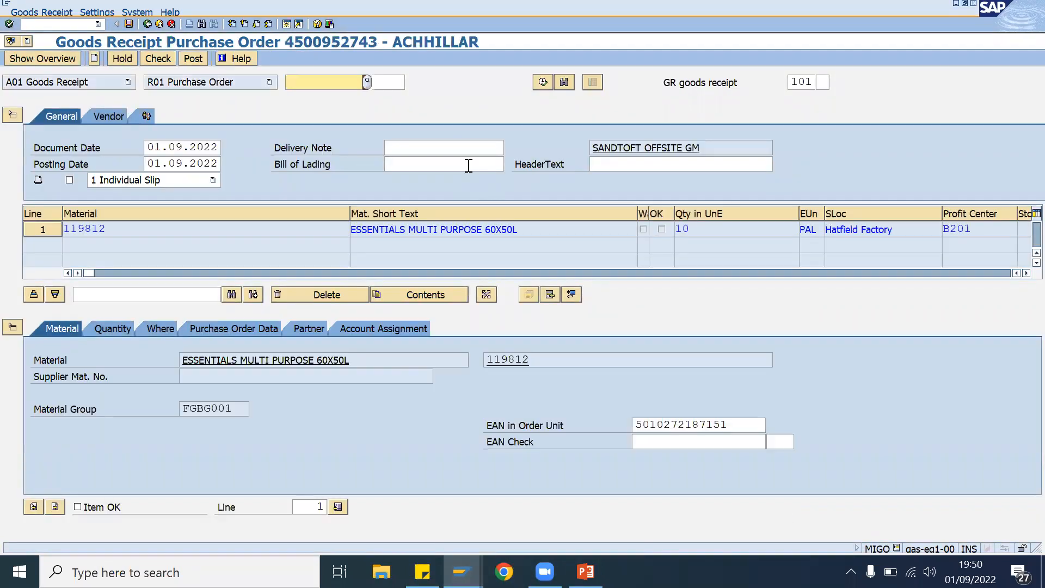
pyautogui.click(77, 507)
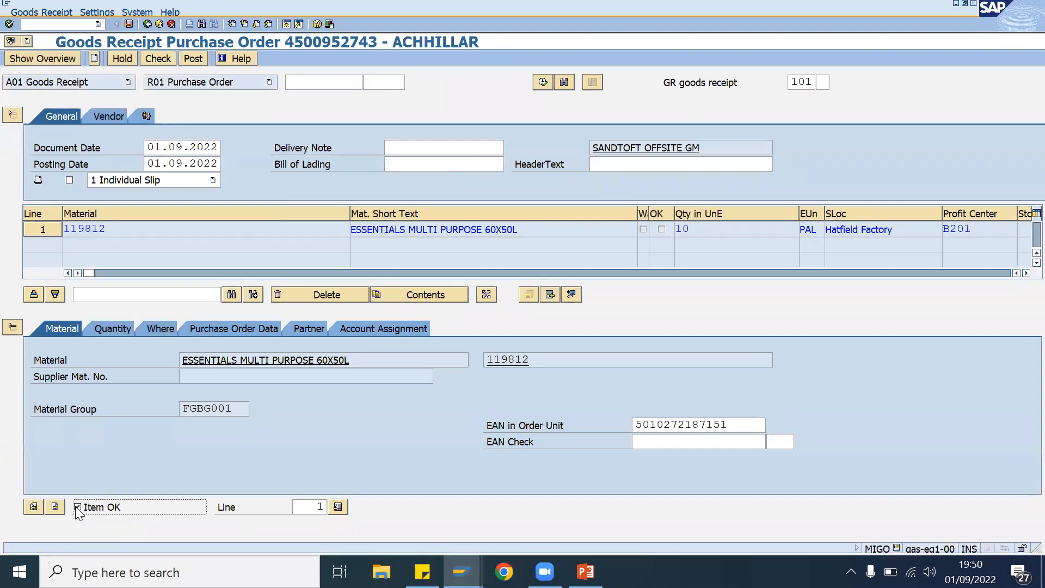
pyautogui.click(161, 59)
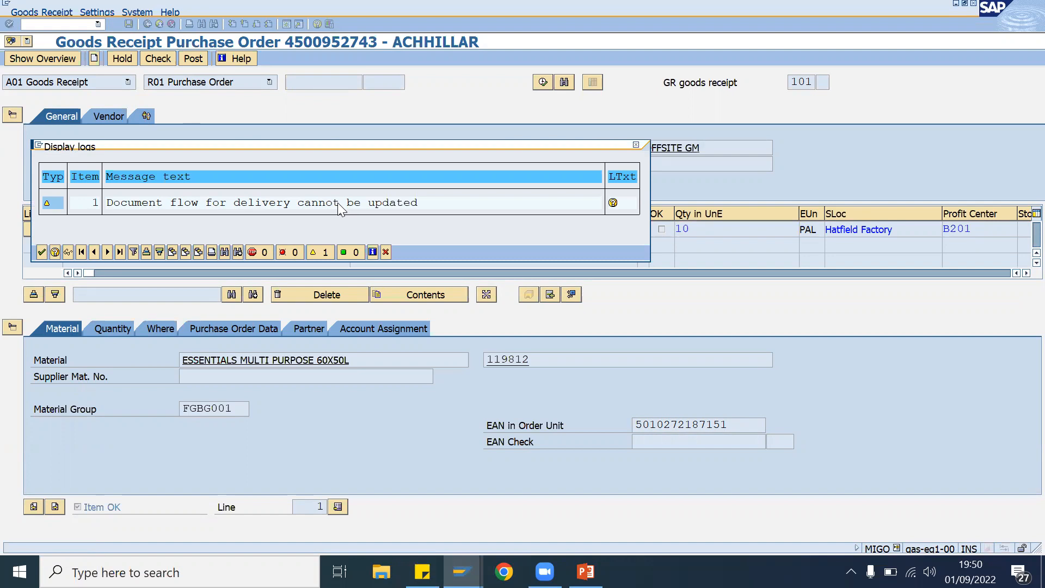
# - Open the delivery from the stock transport order's purchase order history and display its document flow
pyautogui.click(462, 572)
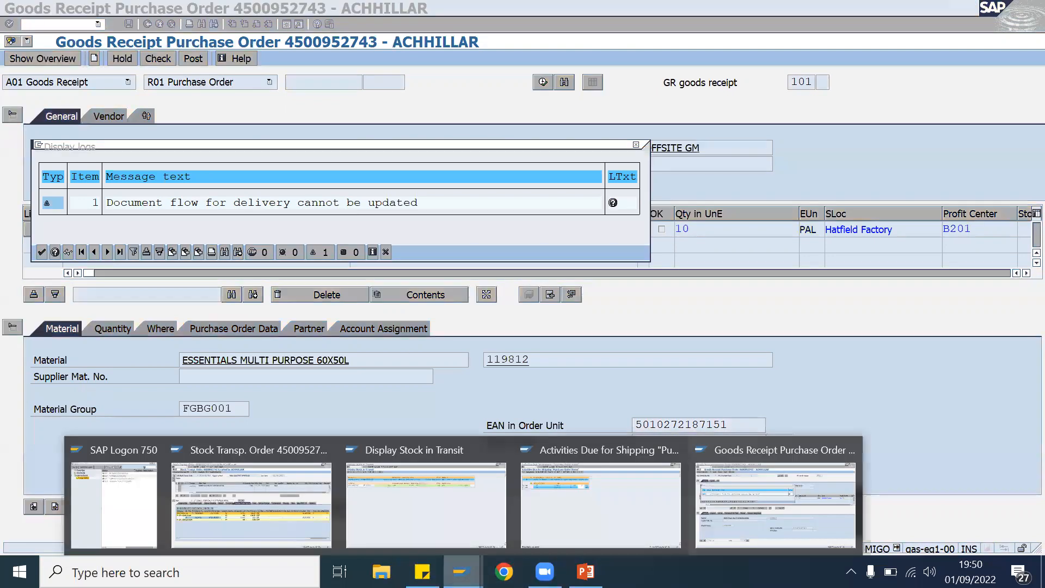
pyautogui.click(253, 528)
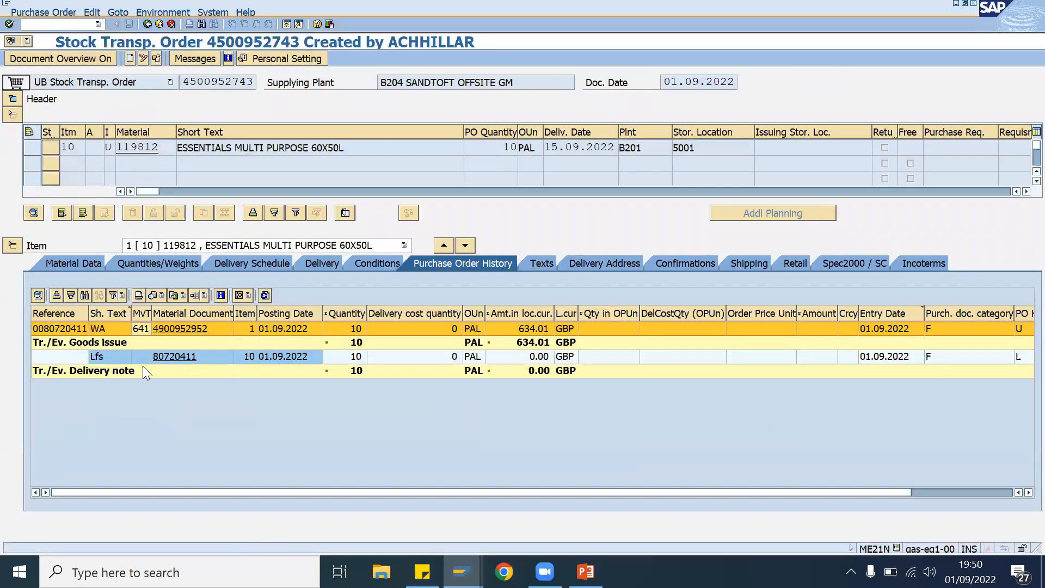
pyautogui.click(179, 357)
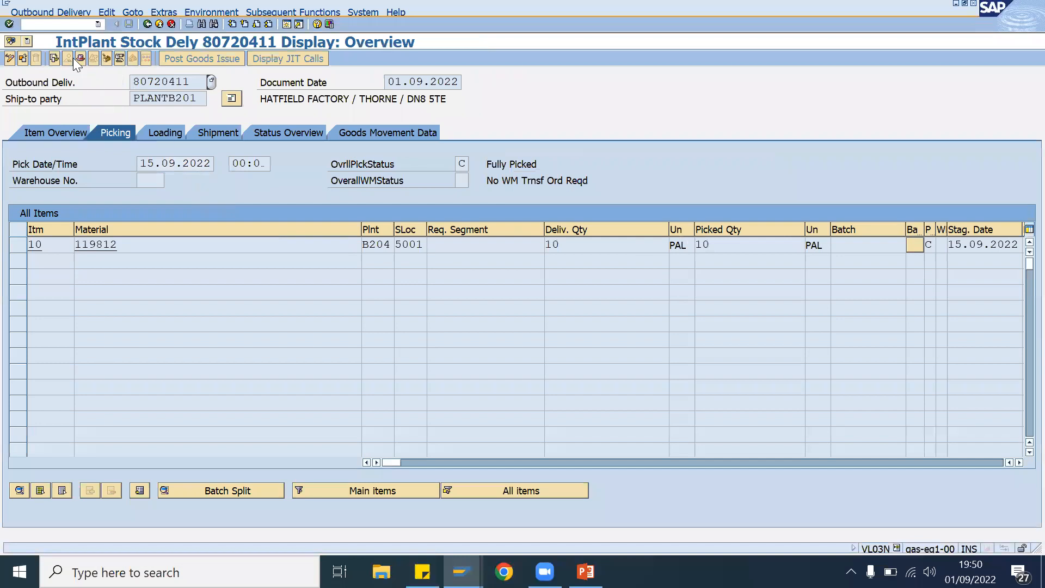
pyautogui.click(73, 58)
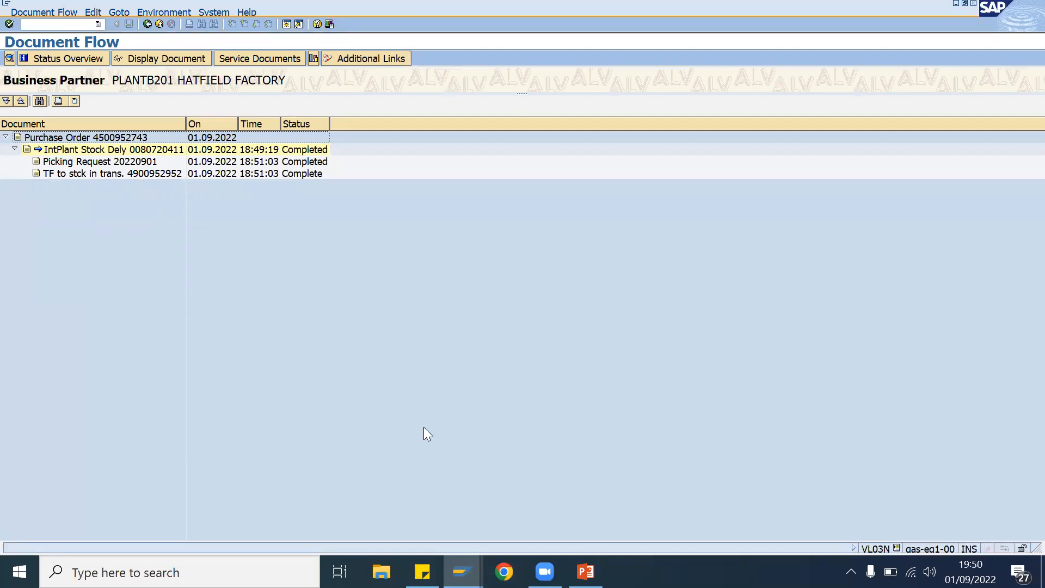
# - Close the check log in the goods receipt session and restart the transaction with /nmigo
pyautogui.click(461, 571)
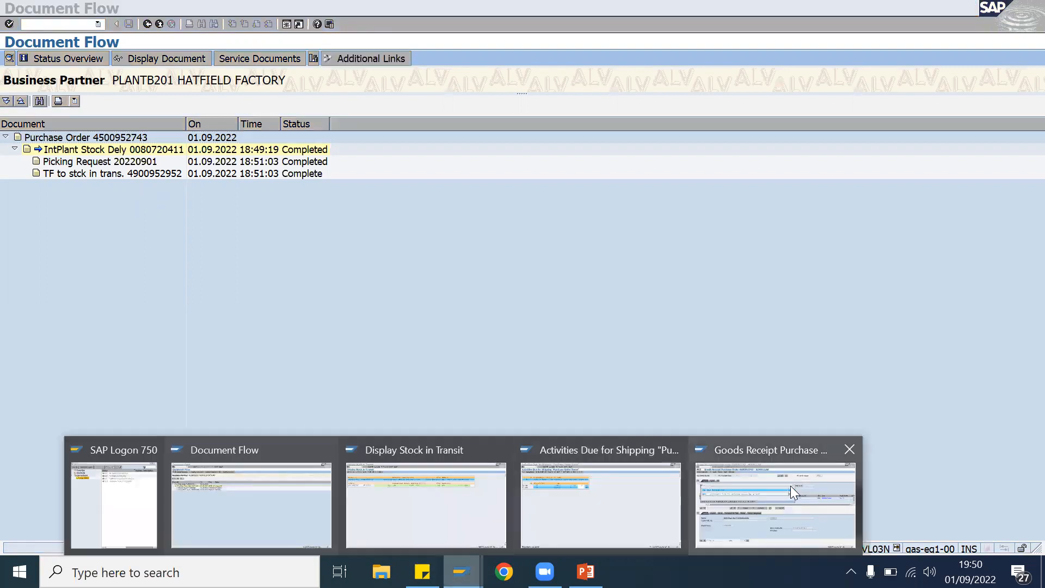
pyautogui.click(791, 486)
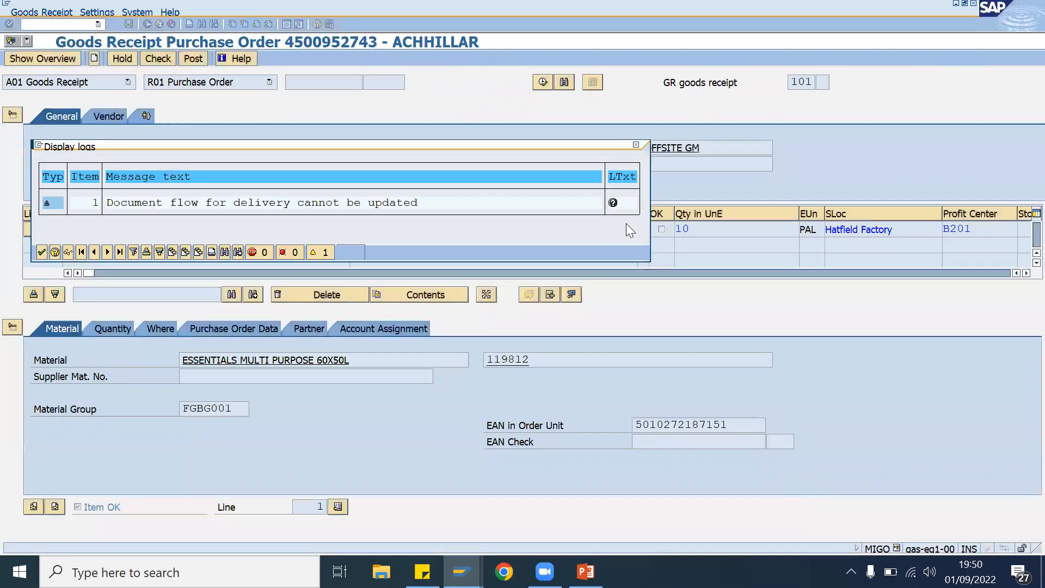
pyautogui.click(636, 145)
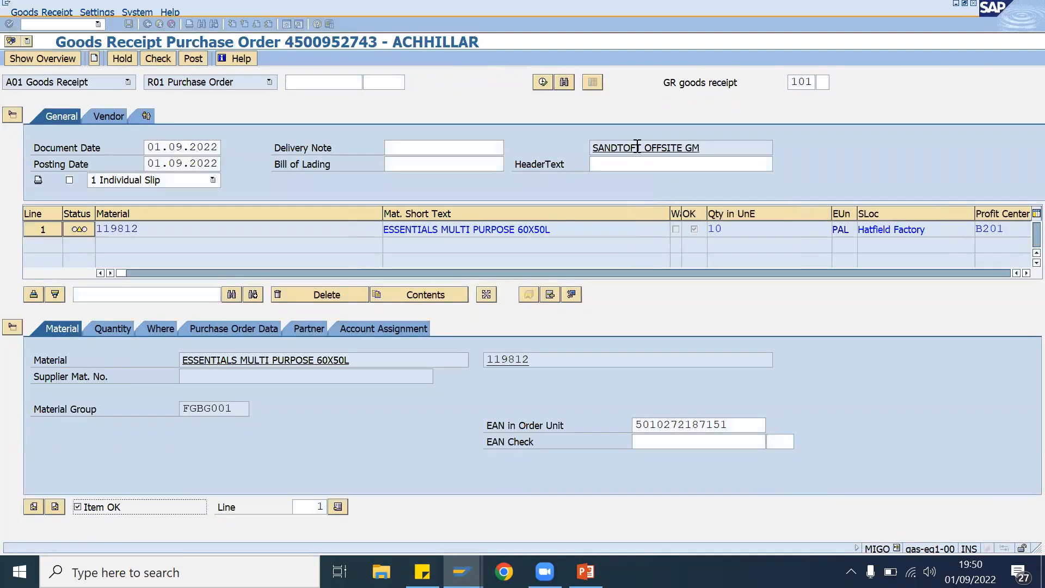
pyautogui.click(78, 24)
pyautogui.write('/')
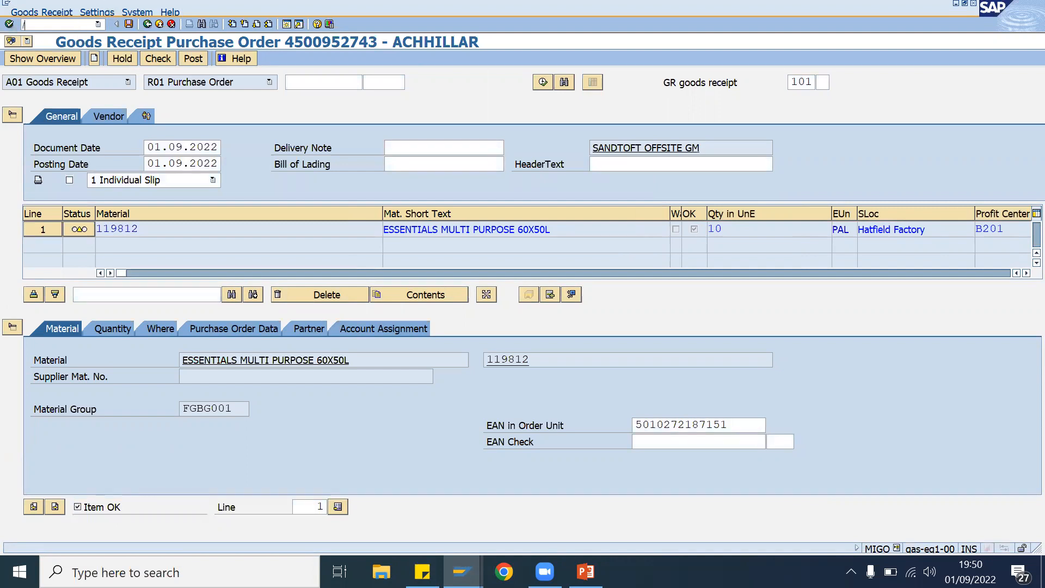
pyautogui.write('nmigo')
pyautogui.press('Return')
# - Set the goods receipt's reference document to R05 Outbound Delivery and enter the outbound delivery's number
pyautogui.click(270, 81)
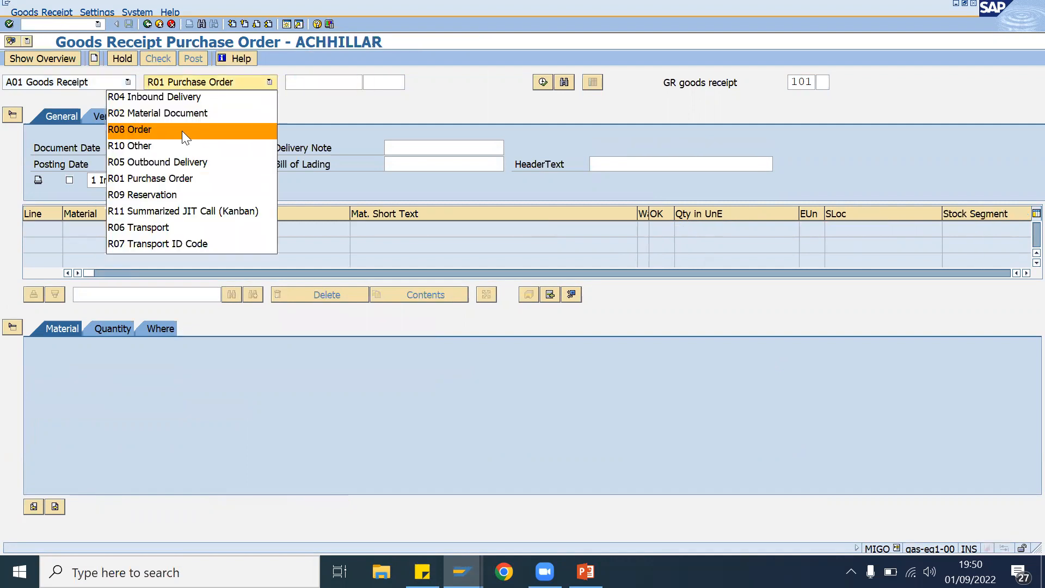
pyautogui.click(175, 161)
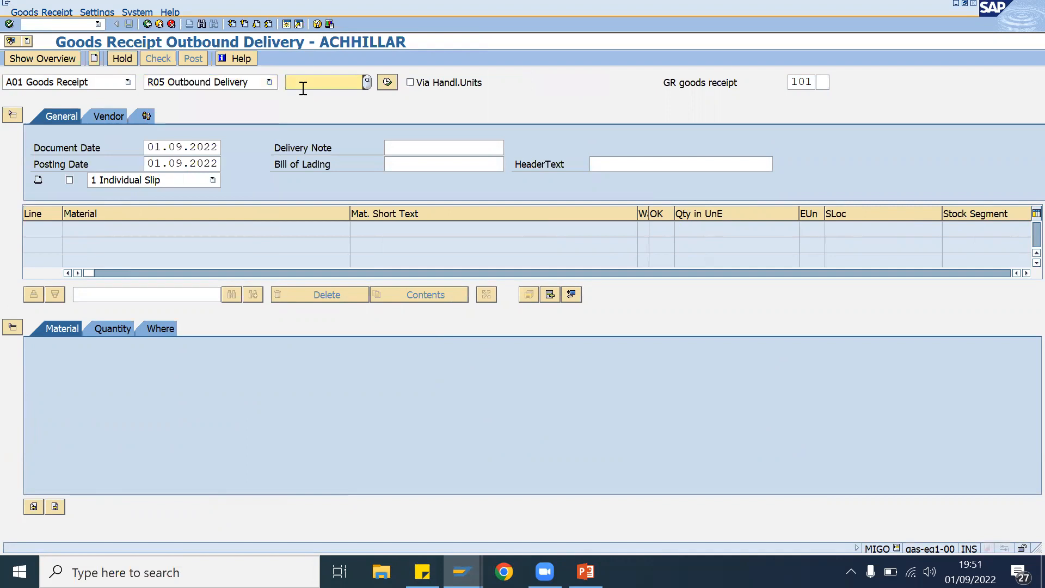
pyautogui.click(302, 87)
pyautogui.click(302, 96)
pyautogui.press('BackSpace')
pyautogui.write('1')
# - Leave the document flow and delivery display, and compare the entered delivery number with the order's purchase order history
pyautogui.click(462, 572)
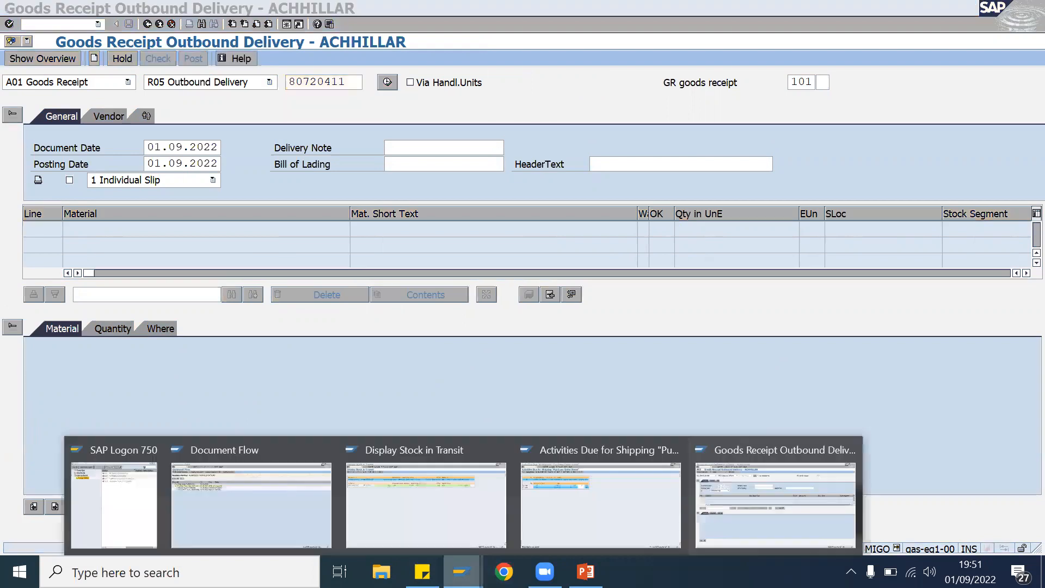
pyautogui.click(251, 504)
pyautogui.click(147, 24)
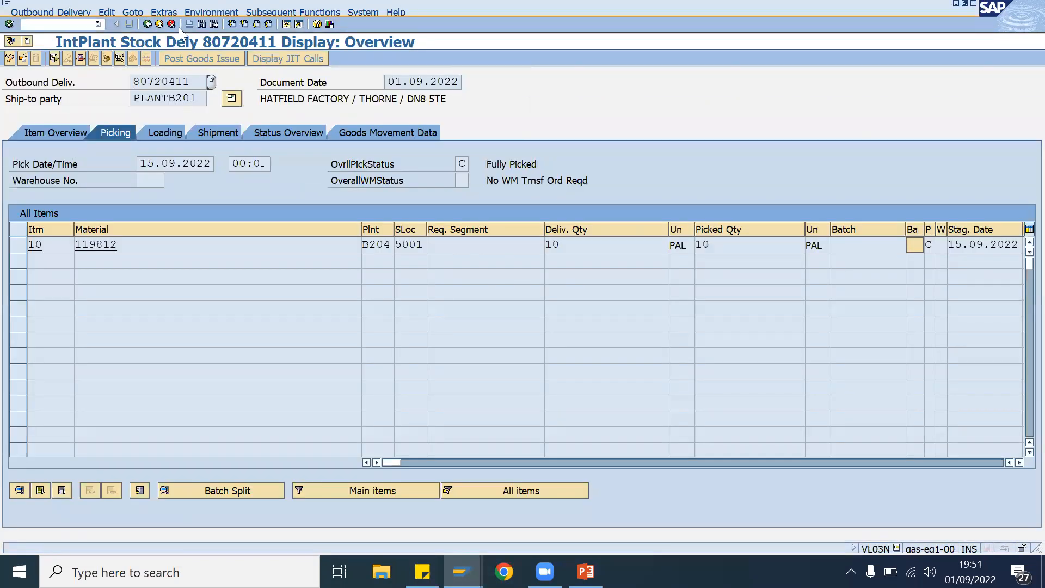
pyautogui.click(147, 24)
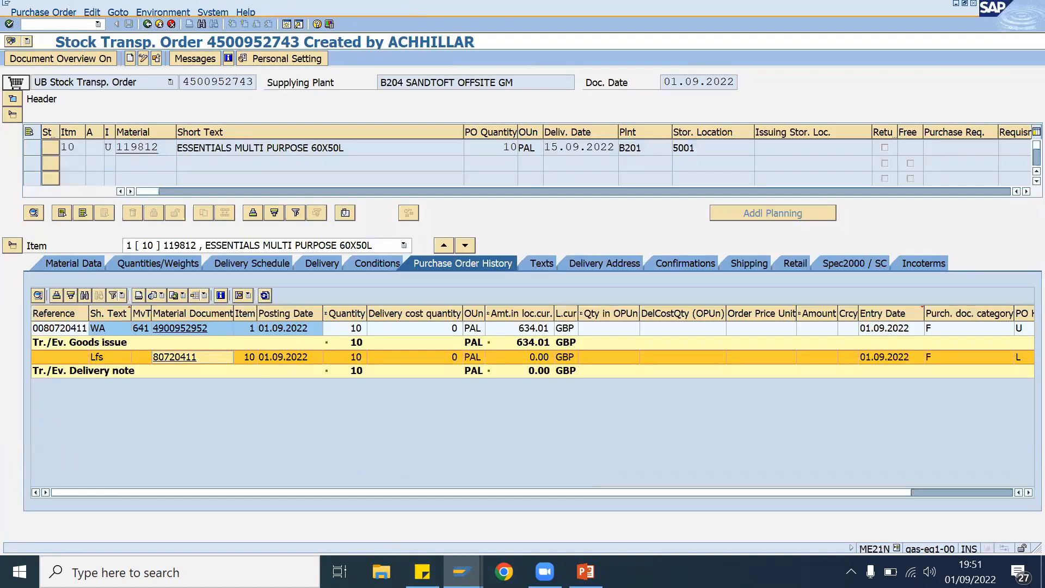
pyautogui.click(461, 572)
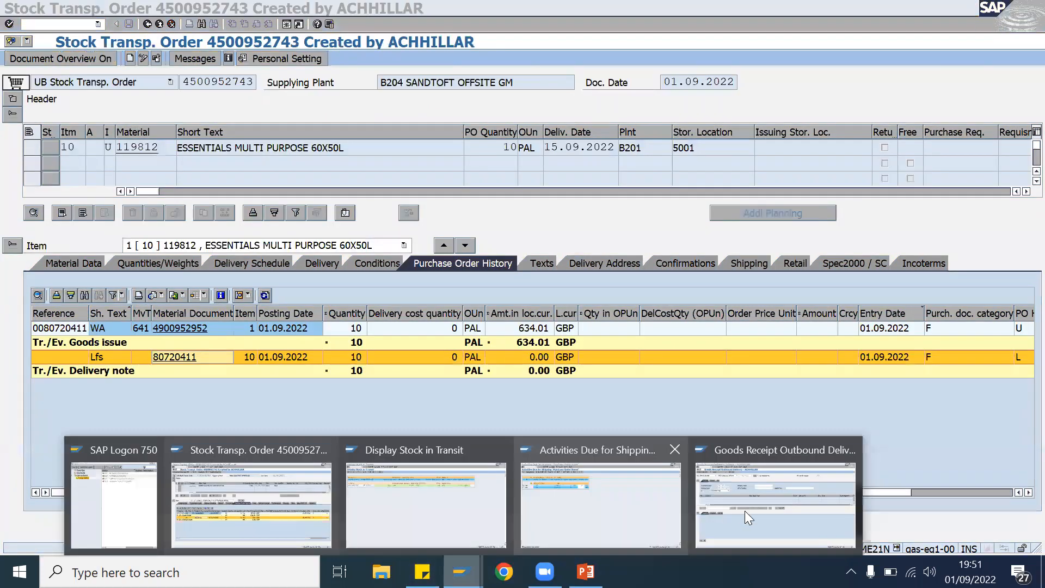
pyautogui.click(745, 511)
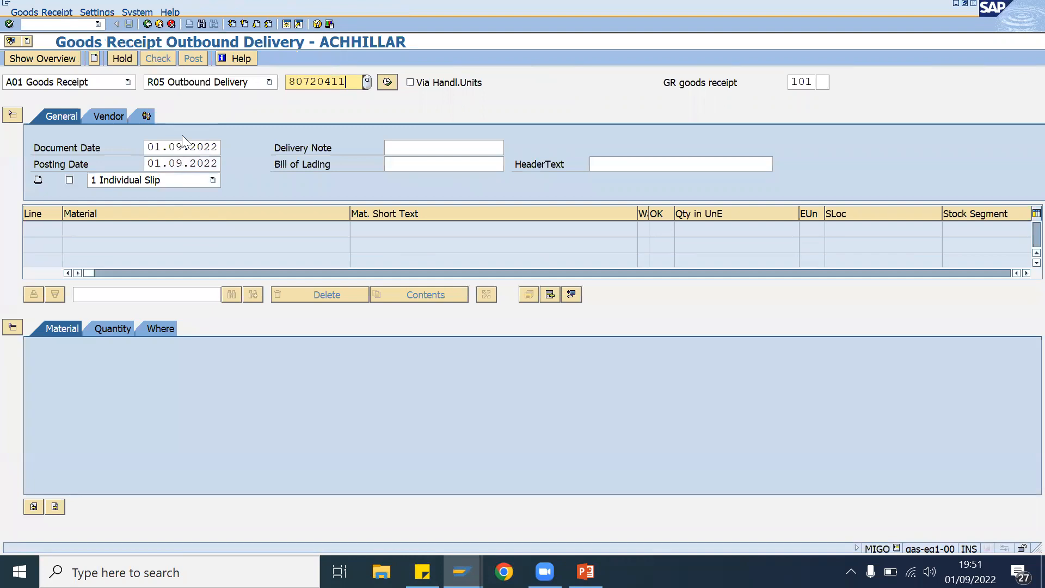
# - Load the outbound delivery with its item marked as Item OK, and check and post the goods receipt
pyautogui.press('Return')
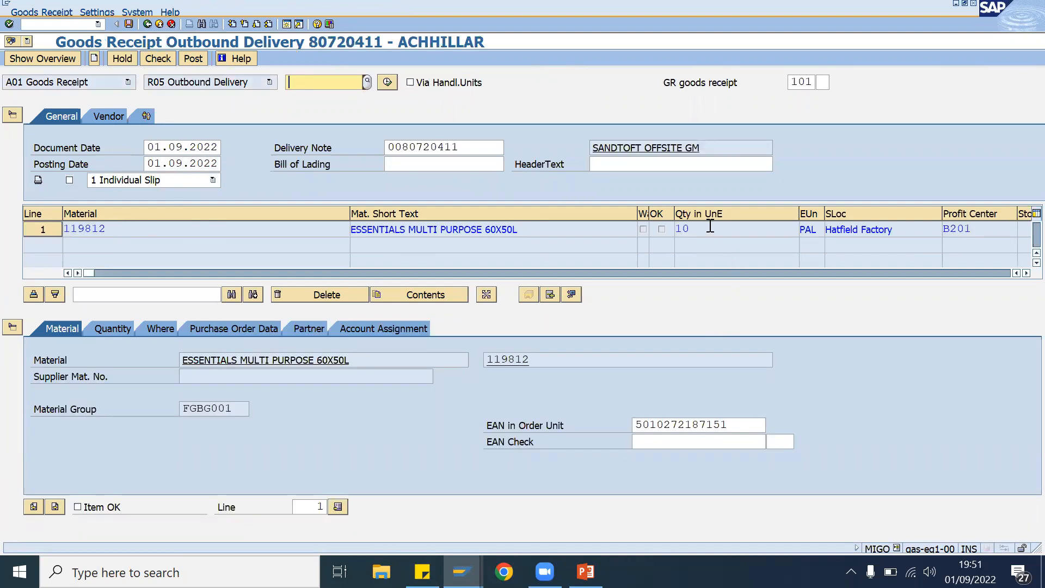
pyautogui.click(79, 507)
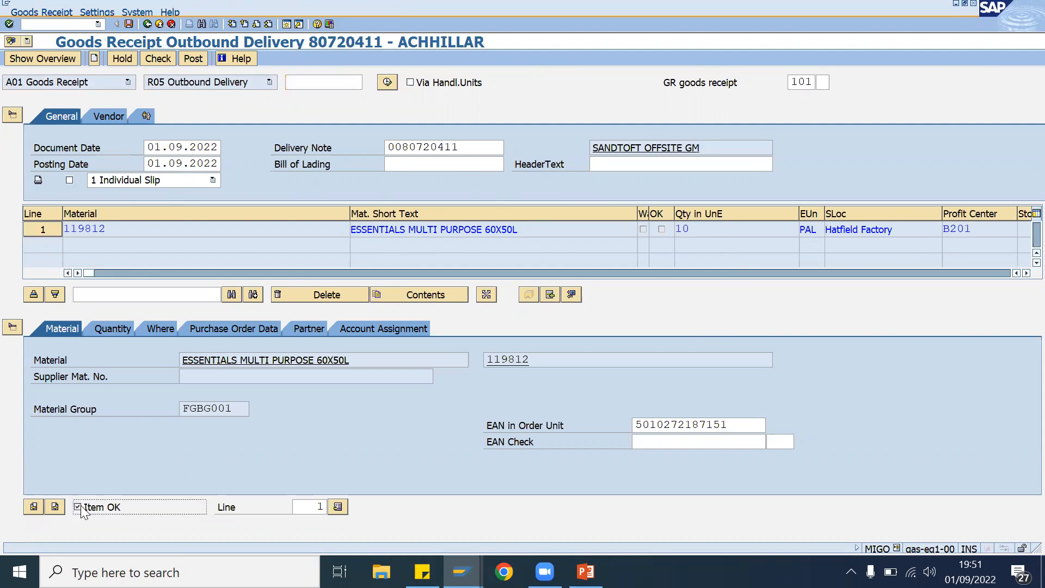
pyautogui.click(159, 58)
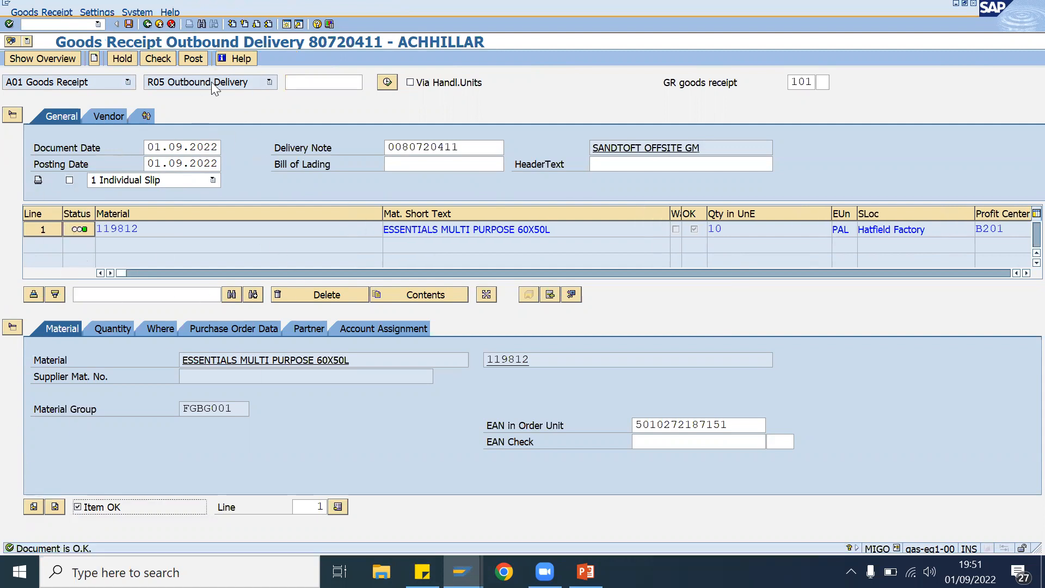
pyautogui.click(192, 59)
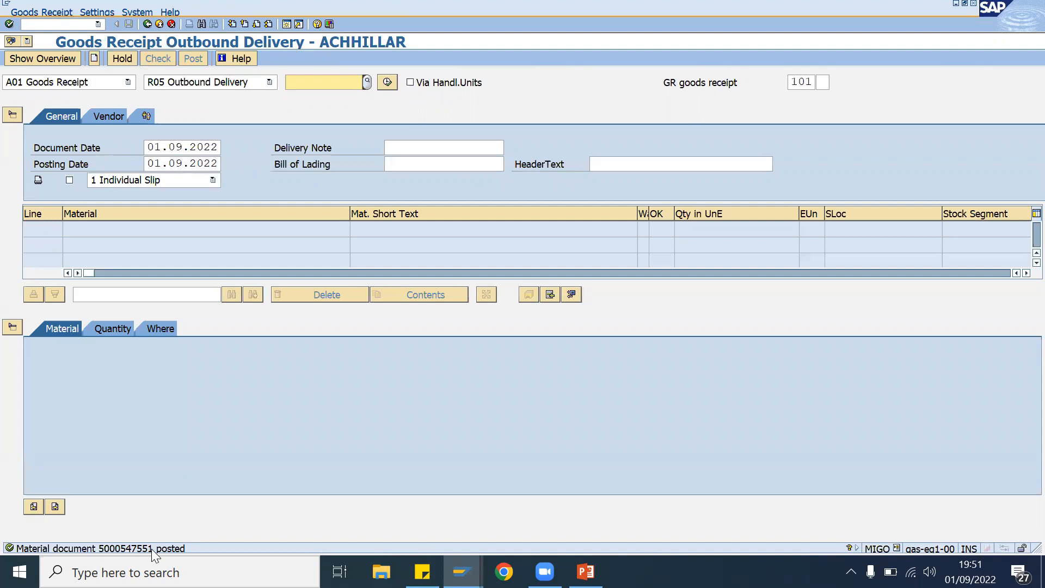
# - Switch to the stock transport order session and reload the order to review its purchase order history
pyautogui.click(461, 572)
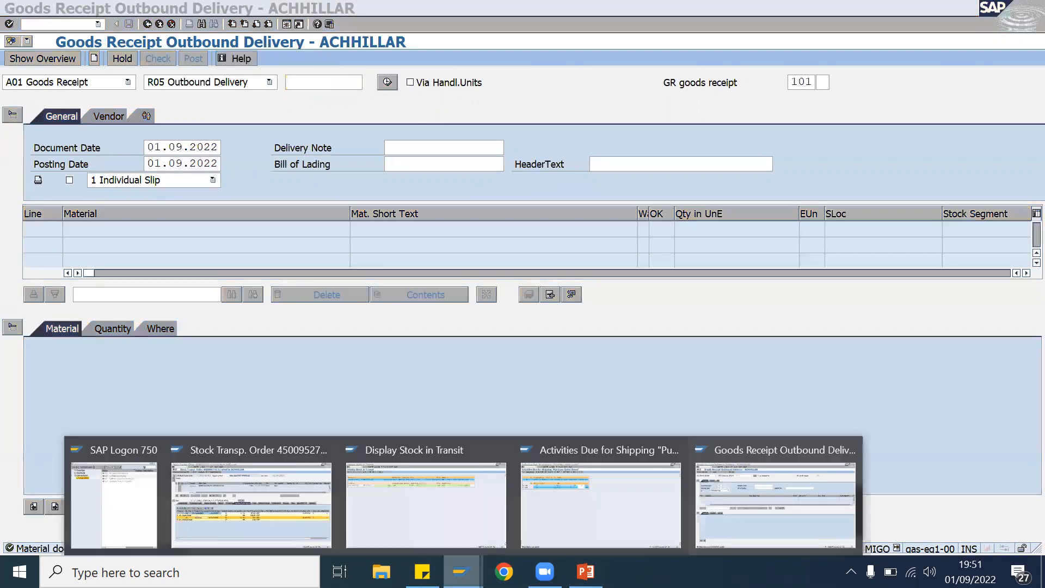
pyautogui.click(243, 536)
pyautogui.click(158, 58)
pyautogui.click(62, 203)
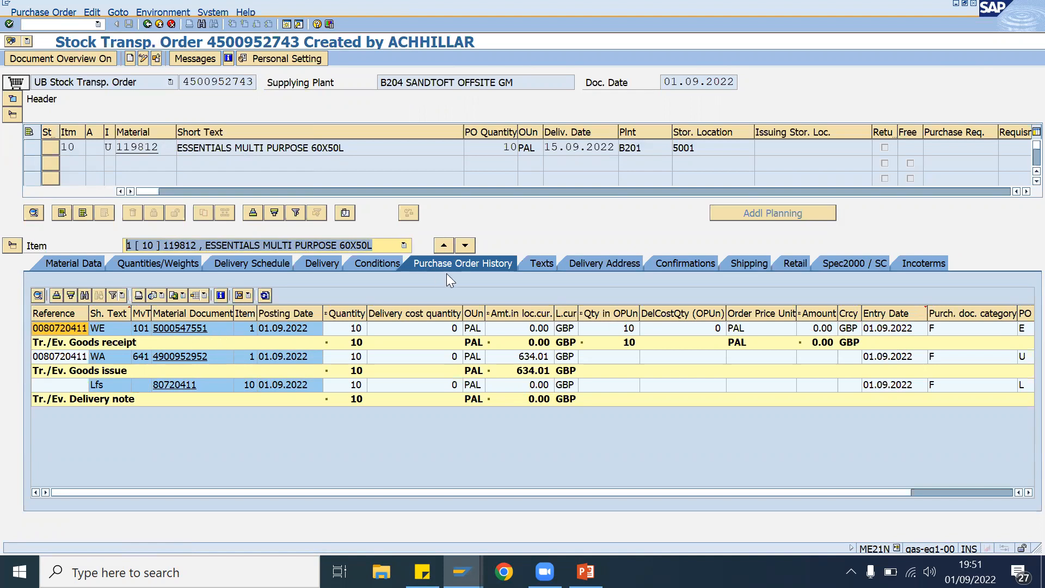
# - Open the outbound delivery from the purchase order history and examine the goods receipt entry in its document flow
pyautogui.click(172, 385)
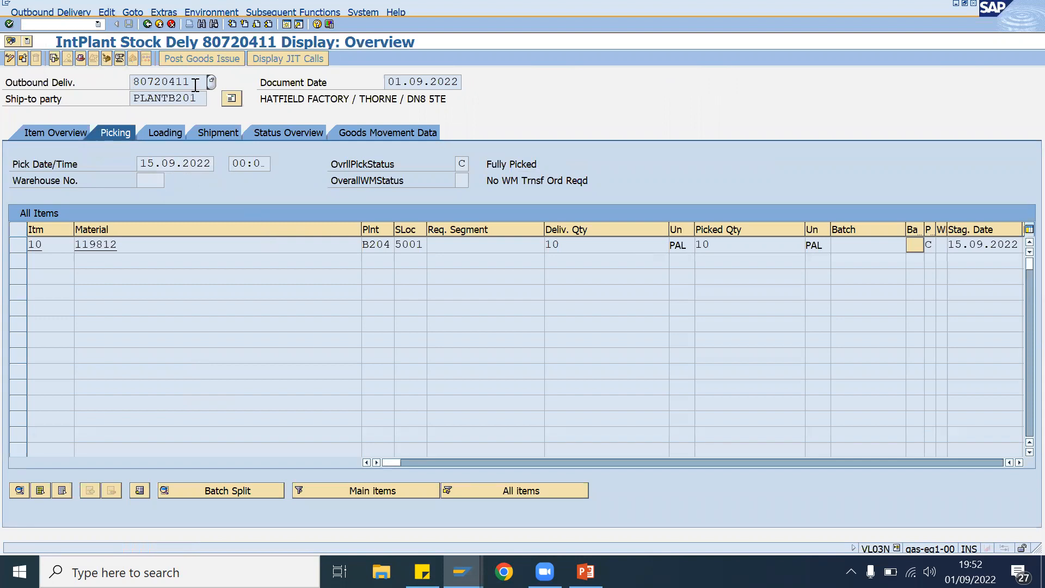
pyautogui.click(68, 59)
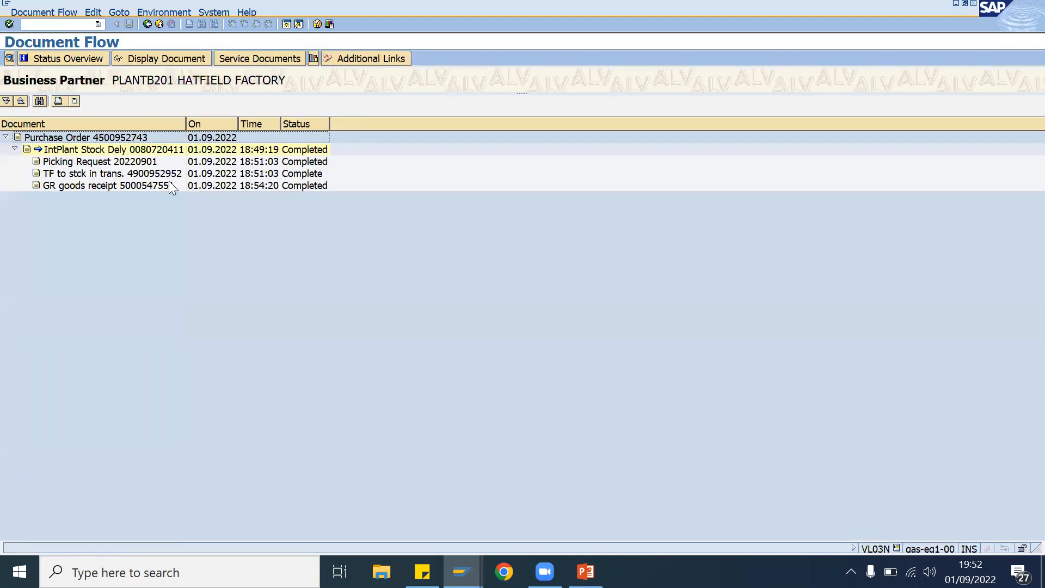
pyautogui.click(96, 184)
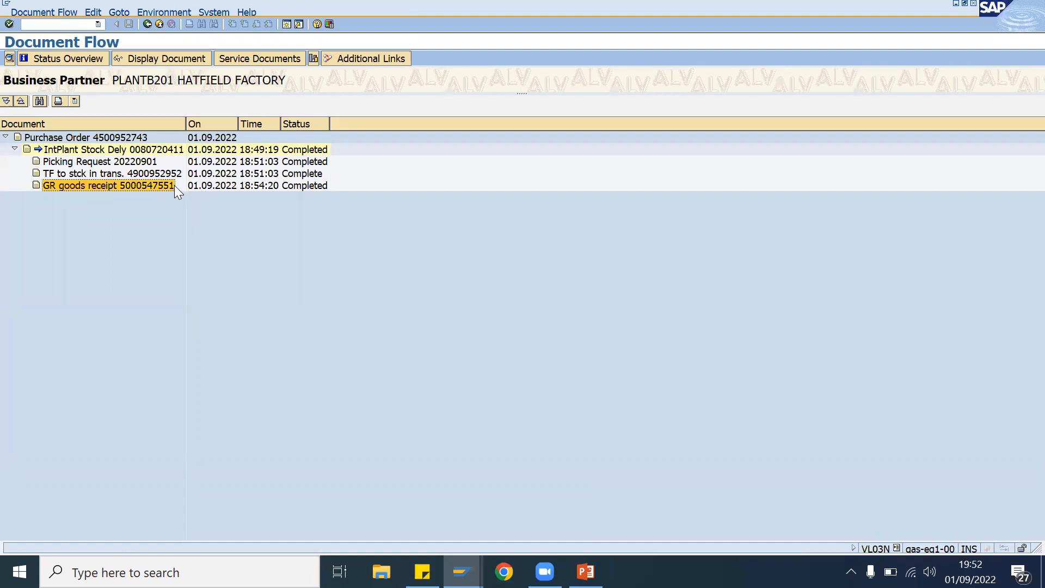
pyautogui.click(147, 24)
# - Bring up the Activities Due for Shipping session and close it
pyautogui.click(461, 572)
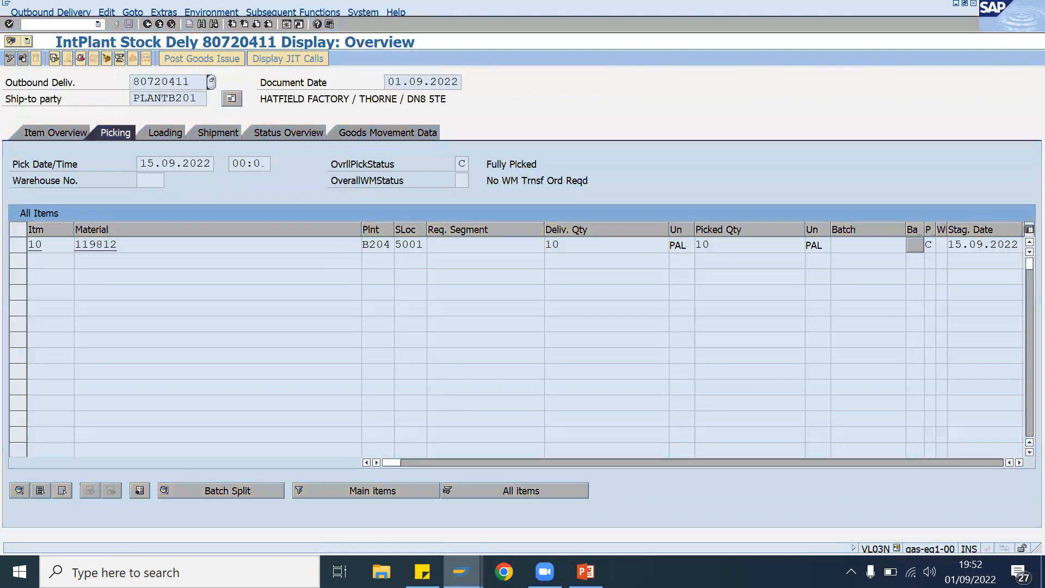
pyautogui.click(609, 541)
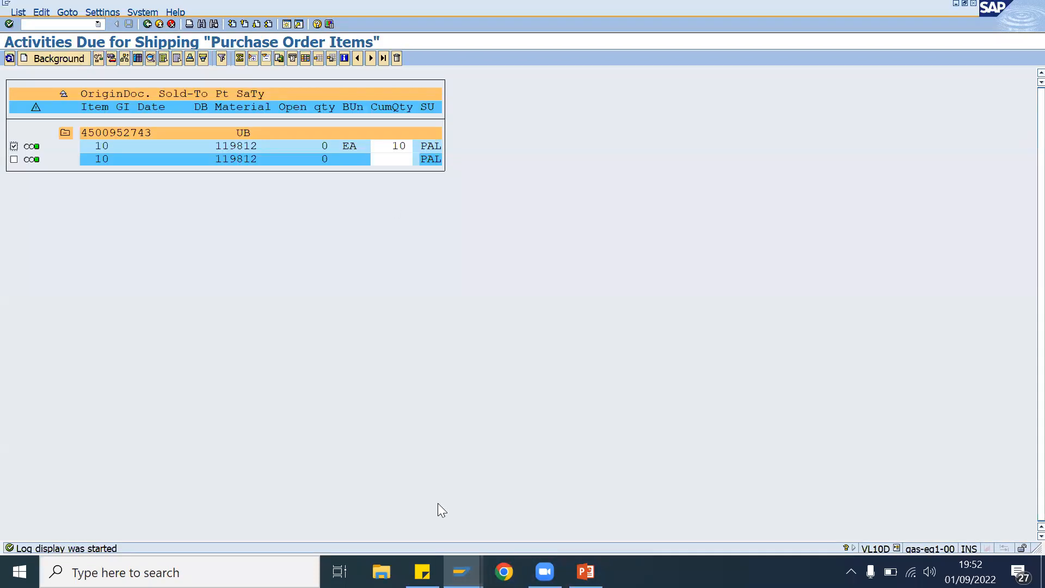
pyautogui.click(462, 572)
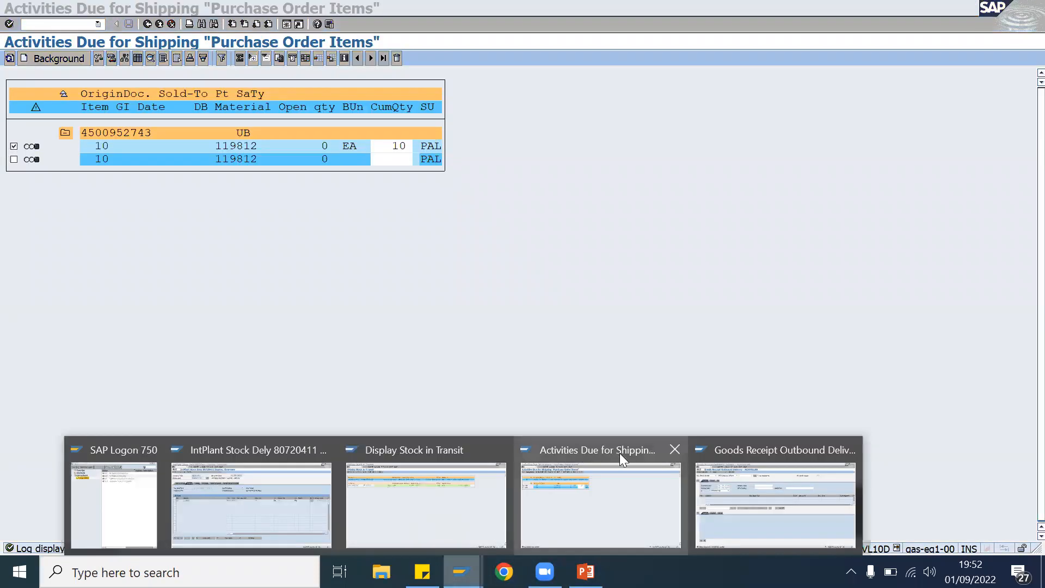
pyautogui.click(675, 451)
# - Switch to the Display Stock in Transit session and rerun the report for material 119812
pyautogui.click(525, 518)
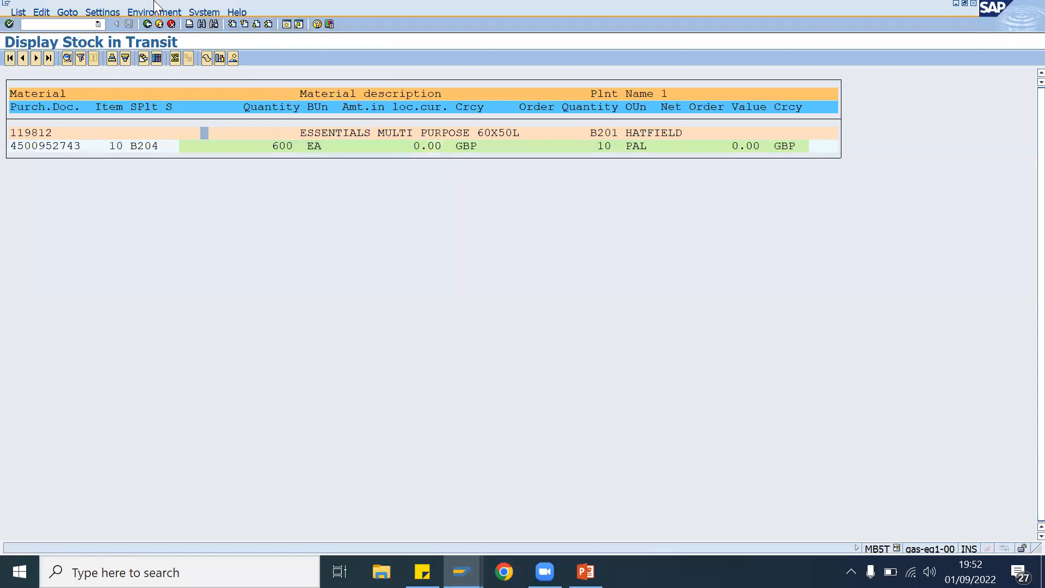
pyautogui.click(141, 24)
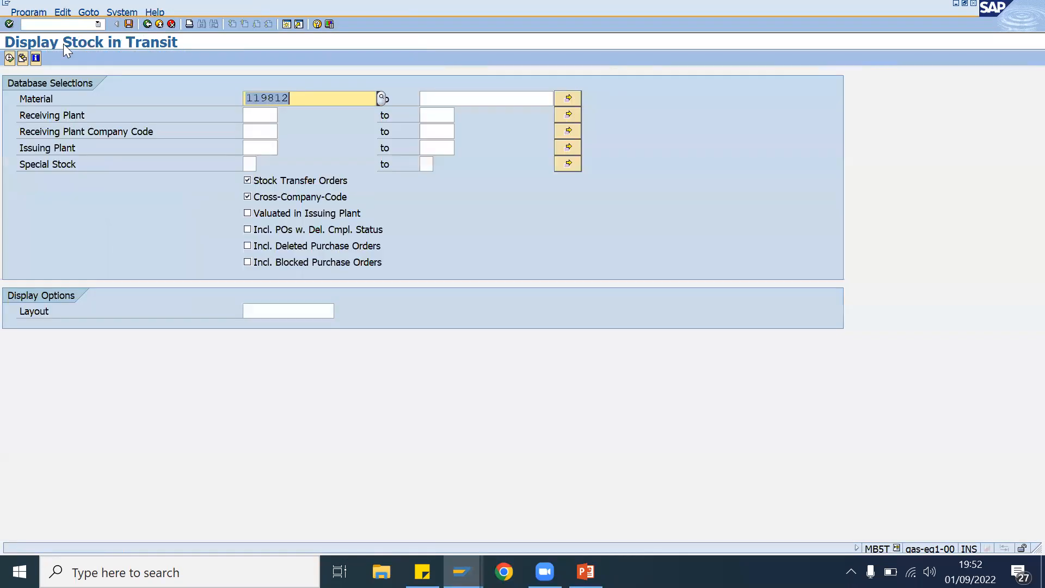
pyautogui.click(9, 58)
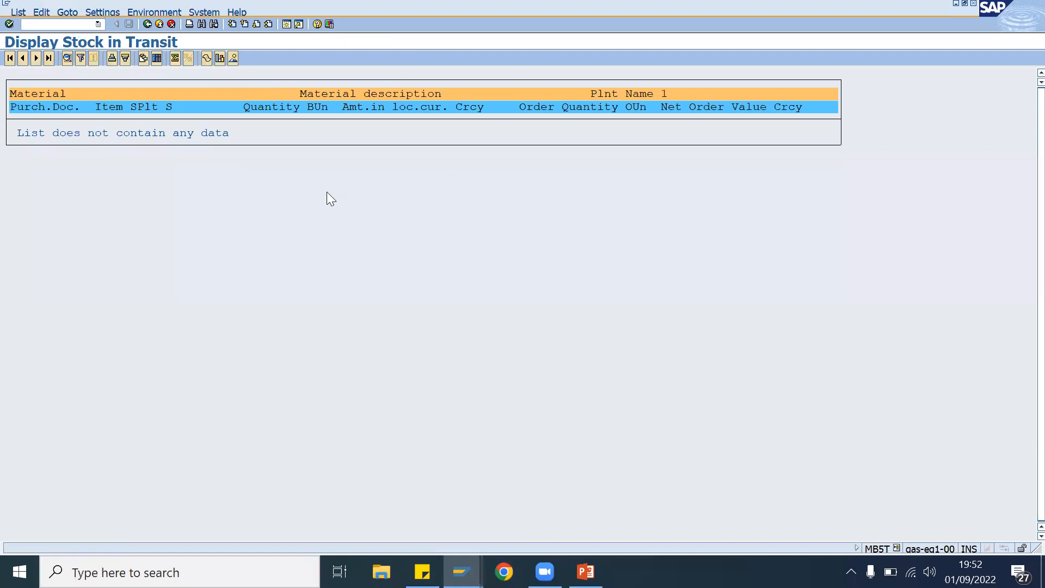
# - Start the stock overview with /nmmbe and run it for material 119812 in plant B201
pyautogui.click(43, 22)
pyautogui.write('/nmbe')
pyautogui.press('Return')
pyautogui.click(248, 114)
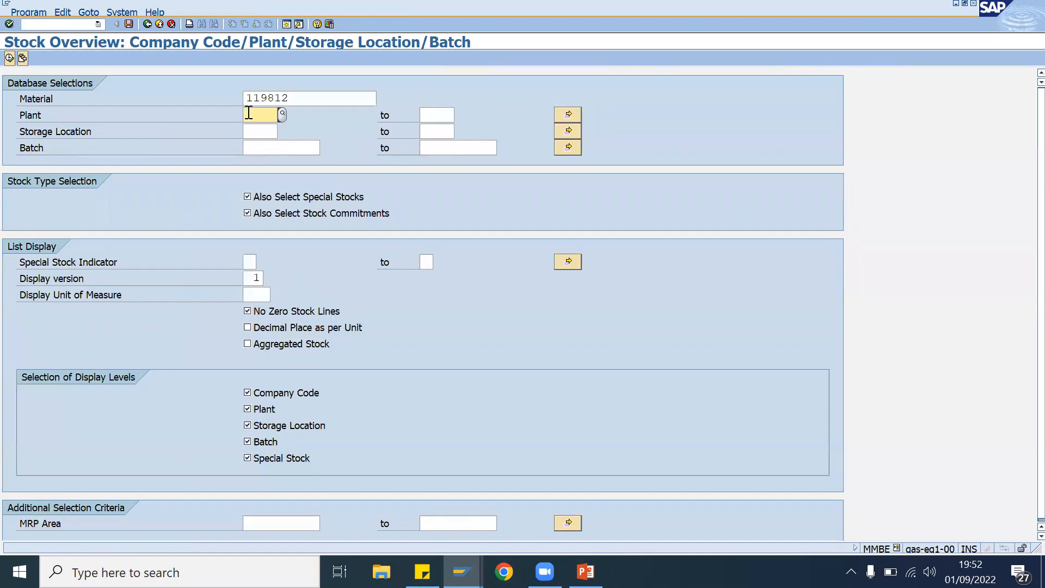
pyautogui.write('B201')
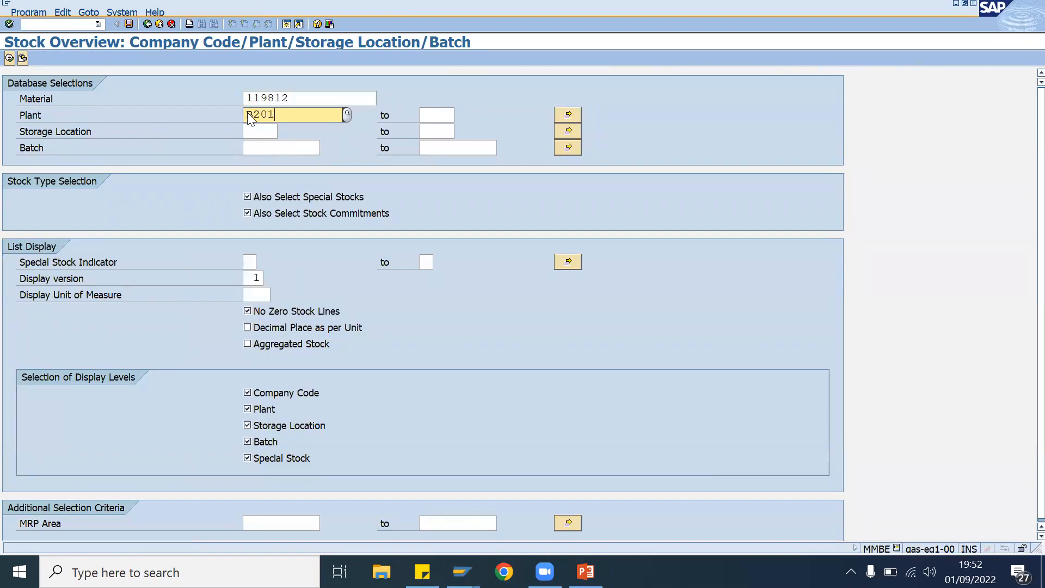
pyautogui.press('Return')
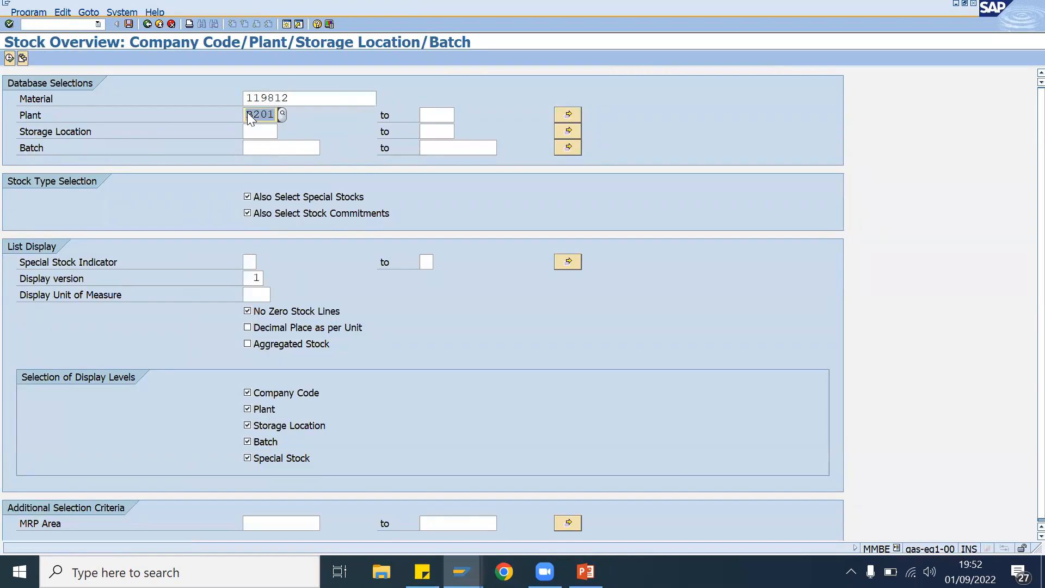
pyautogui.click(9, 58)
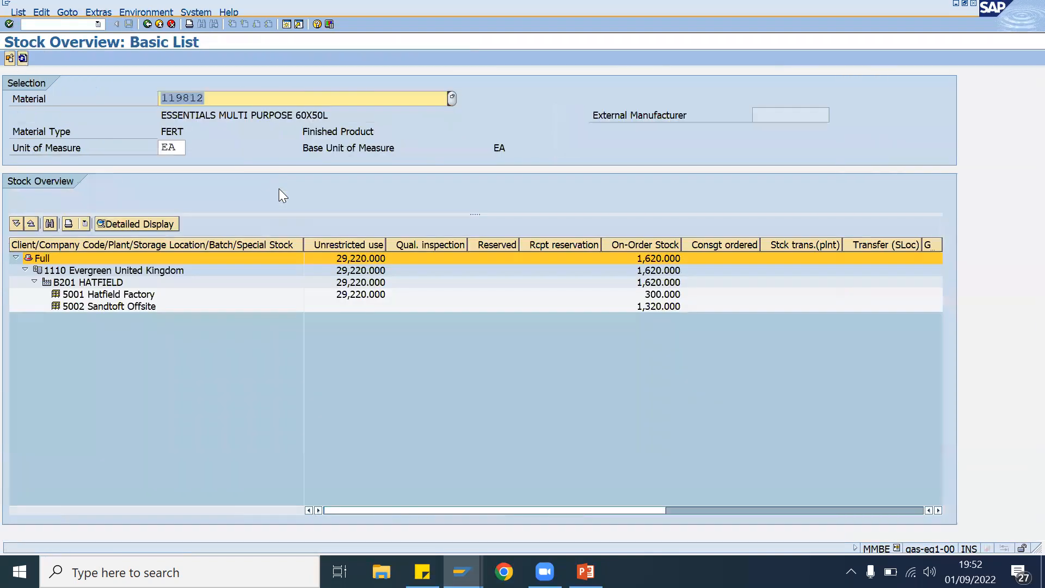
# - Check the unrestricted-use stock of plant B201, especially at storage location 5001 Hatfield Factory
pyautogui.click(337, 239)
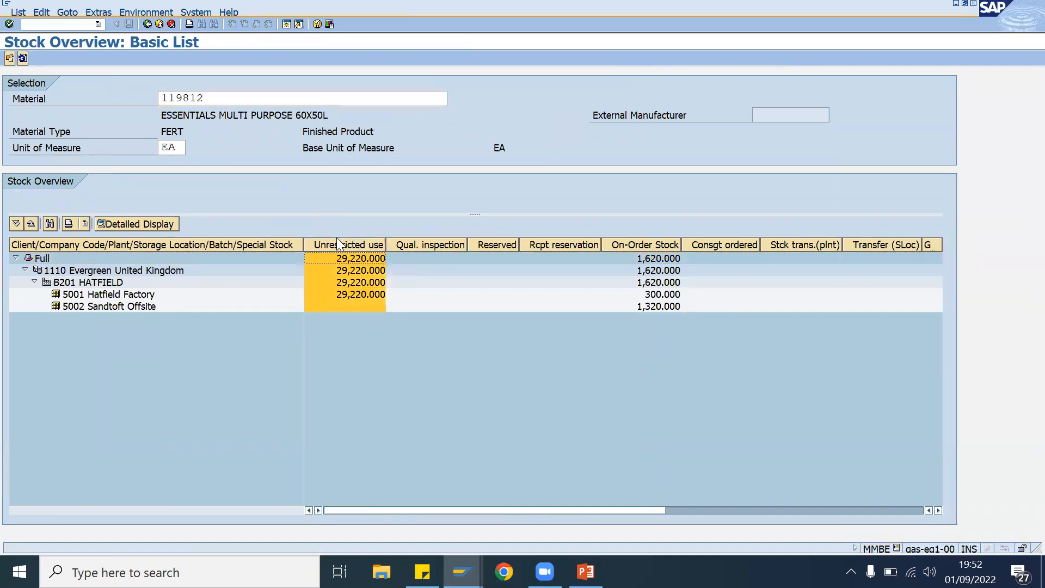
pyautogui.click(91, 296)
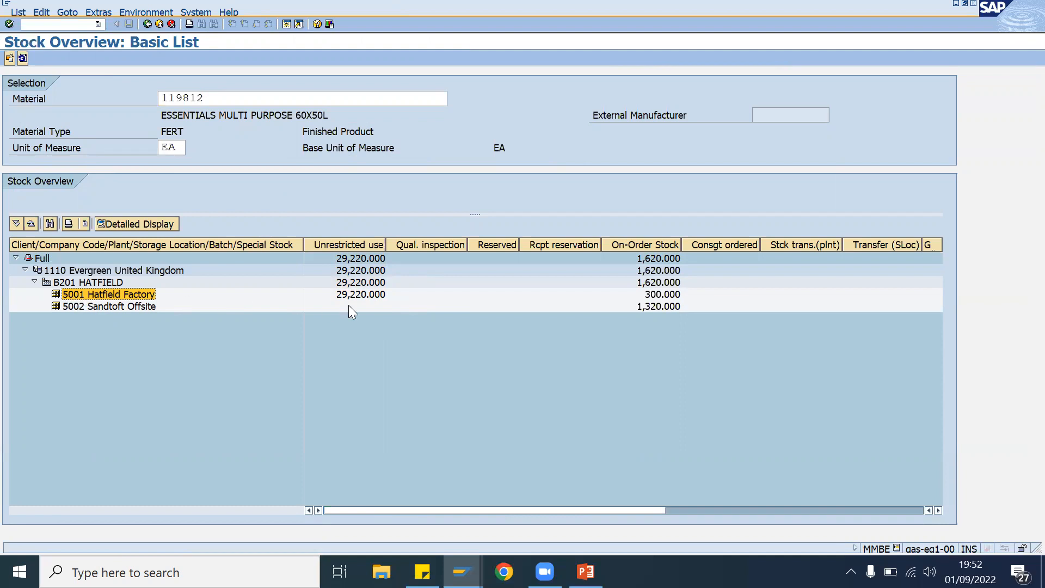
pyautogui.click(367, 298)
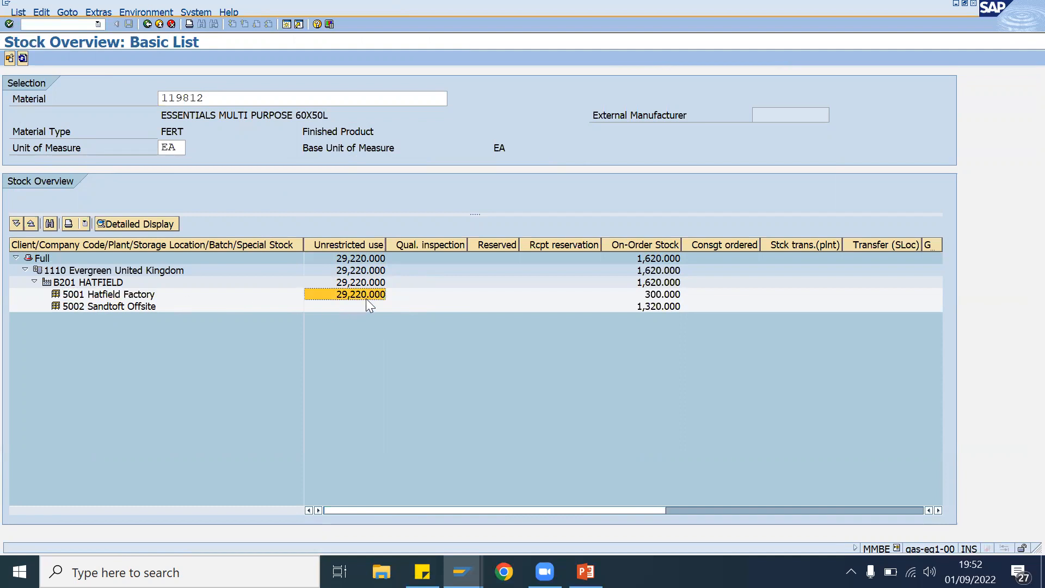
# - Rerun the stock overview for plant B204, check its unrestricted-use stock, and return to the selection screen
pyautogui.click(148, 25)
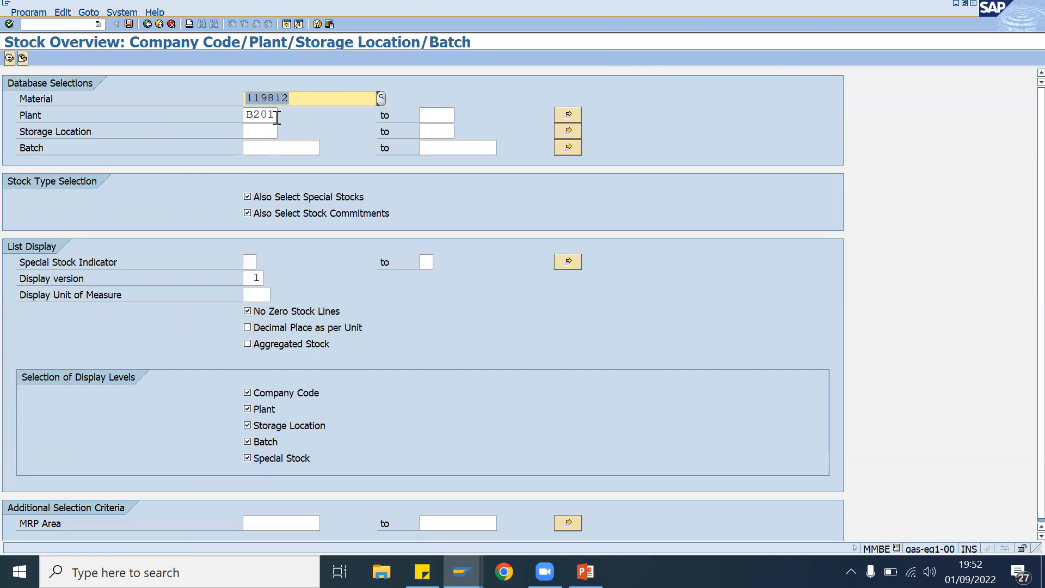
pyautogui.click(276, 116)
pyautogui.press('BackSpace')
pyautogui.write('4')
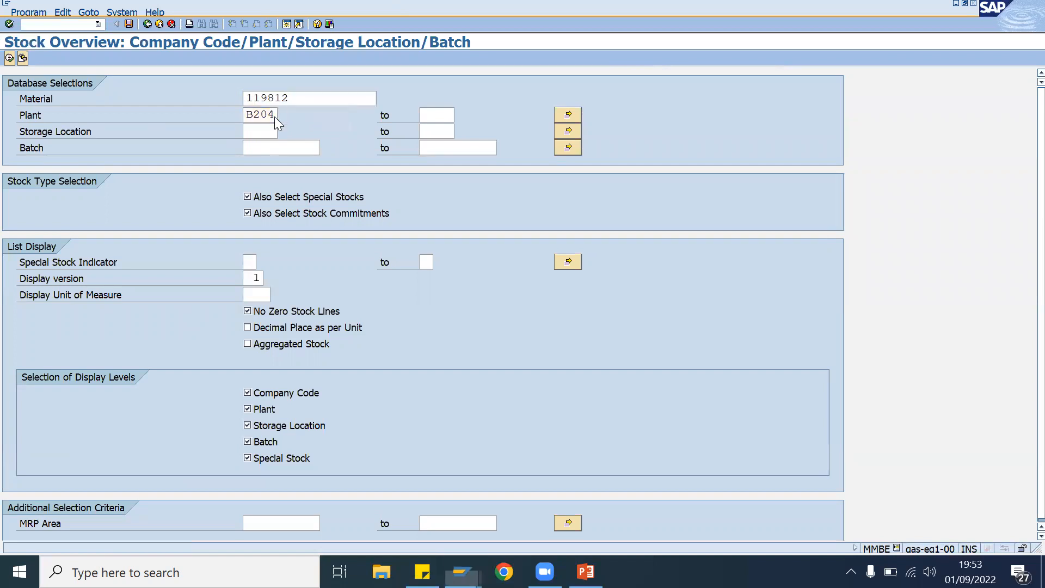
pyautogui.press('Return')
pyautogui.click(9, 59)
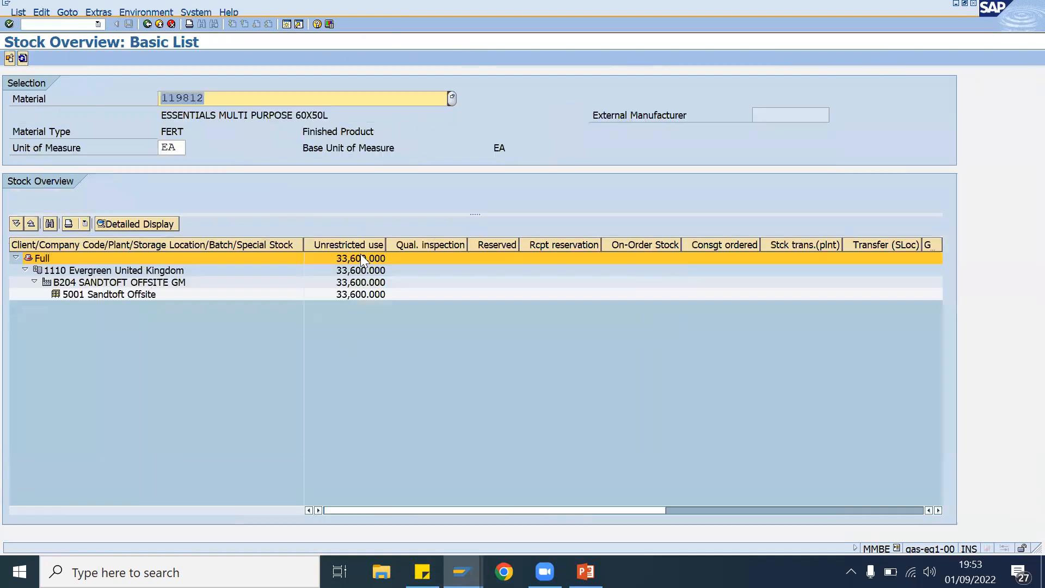
pyautogui.click(363, 241)
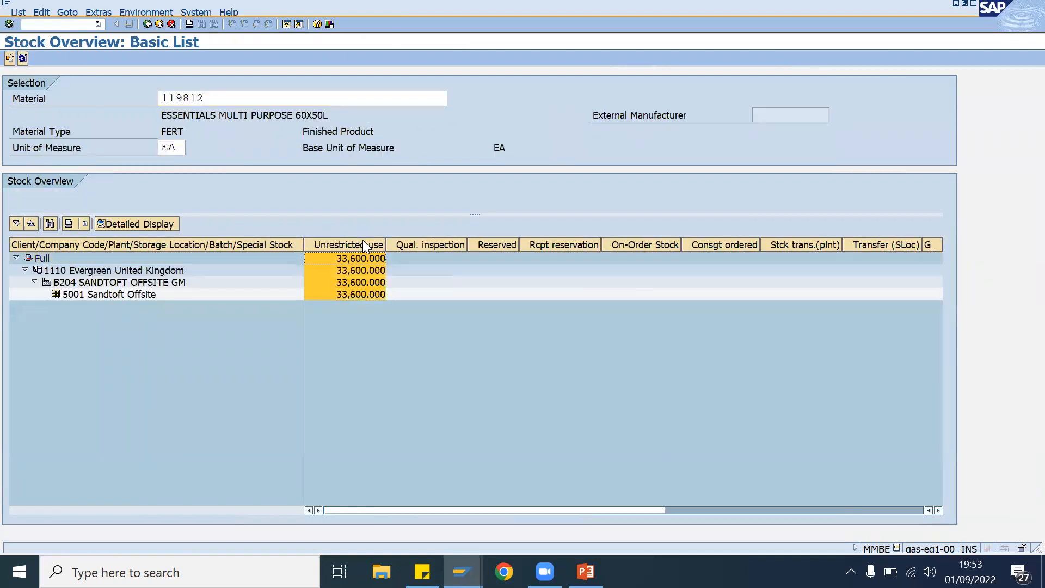
pyautogui.click(145, 23)
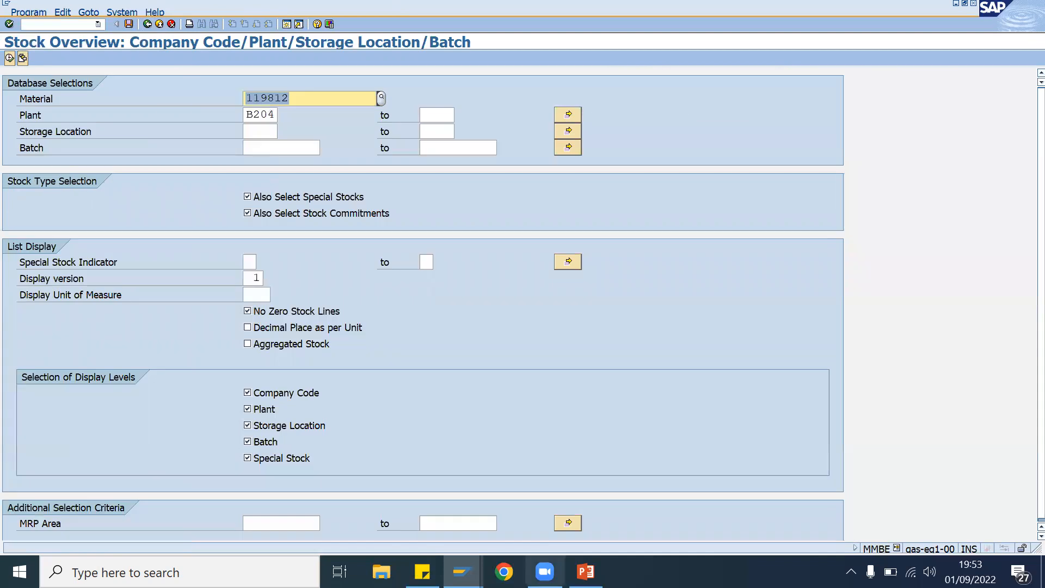
# - Switch to the outbound delivery session and go back to the stock transport order's purchase order history
pyautogui.moveTo(461, 572)
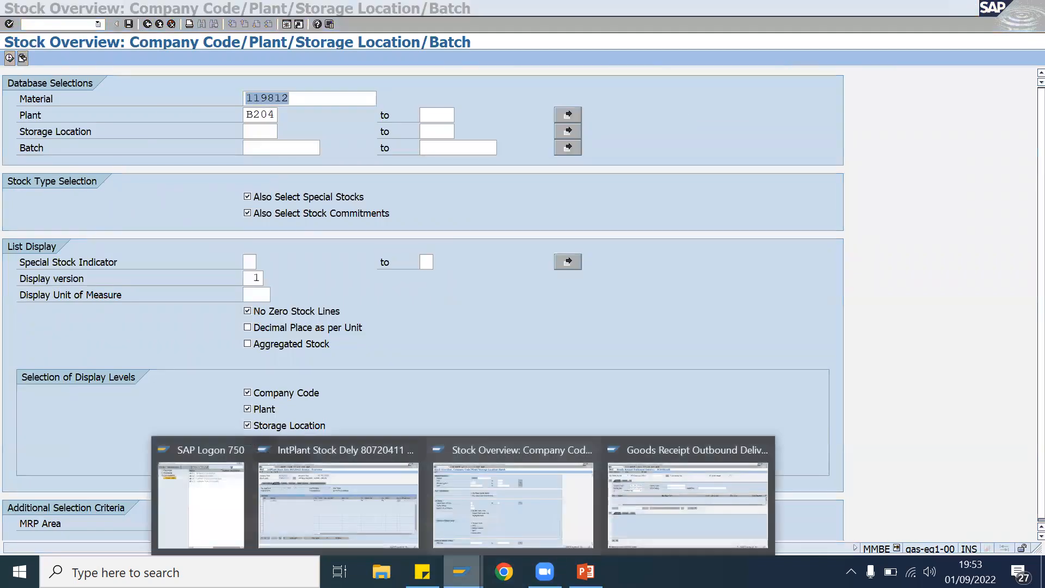
pyautogui.click(360, 526)
pyautogui.click(145, 23)
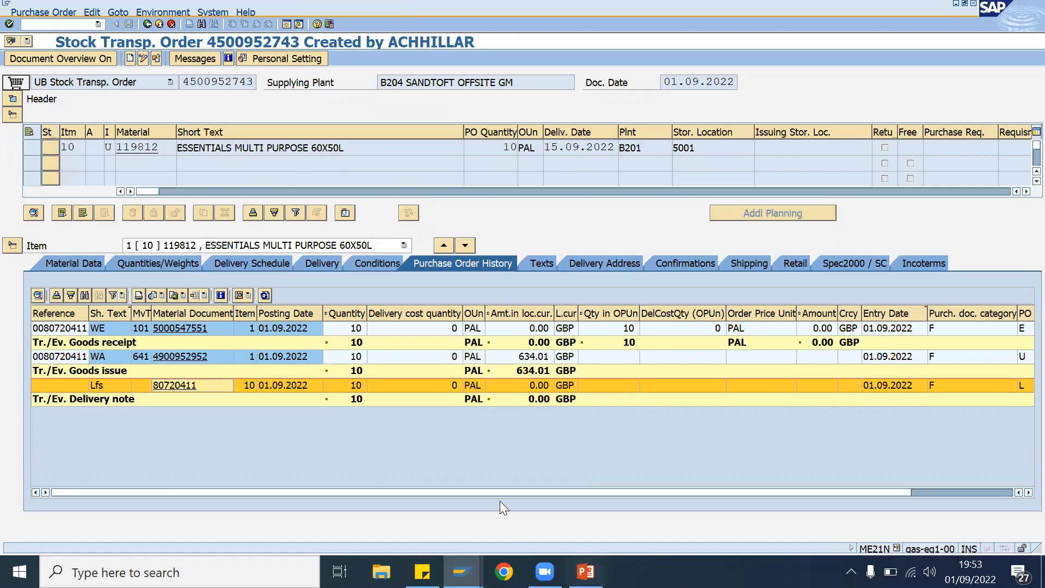
# - Consult the Create Customer master data step in the Sticky Notes process outline and return to the stock transport order in SAP
pyautogui.click(422, 571)
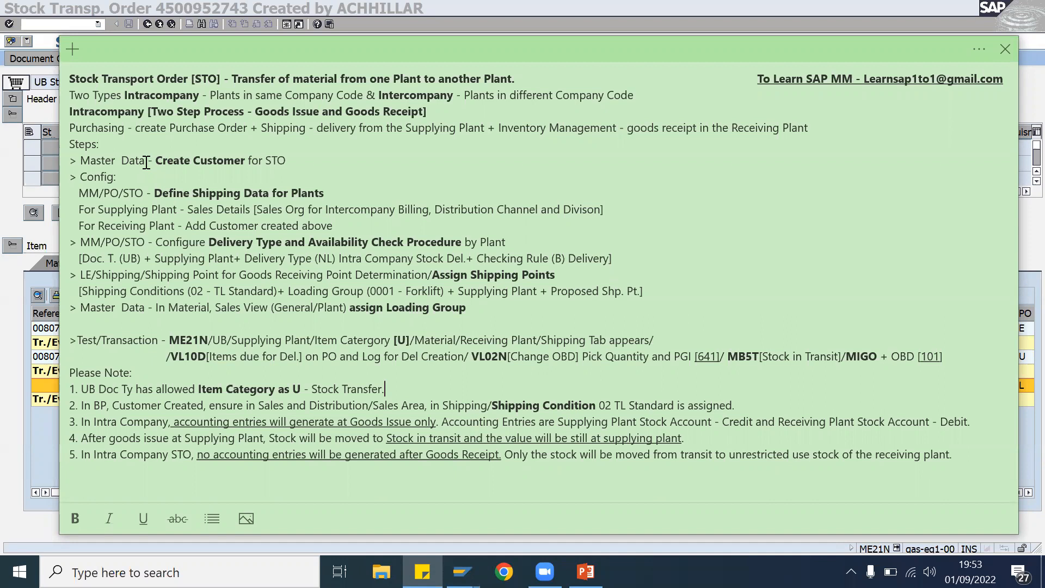
pyautogui.moveTo(157, 161); pyautogui.dragTo(248, 161)
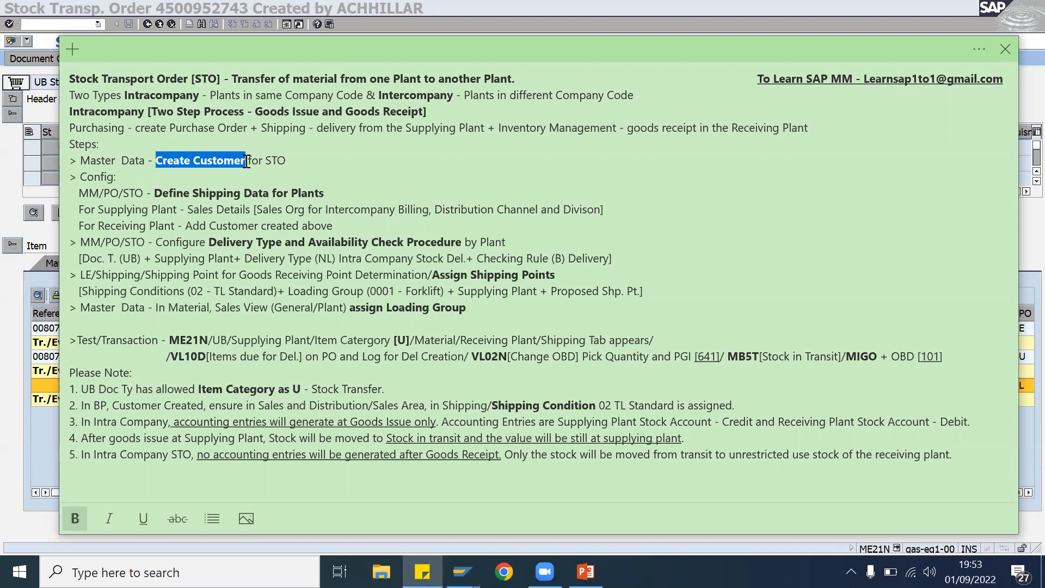
pyautogui.click(293, 158)
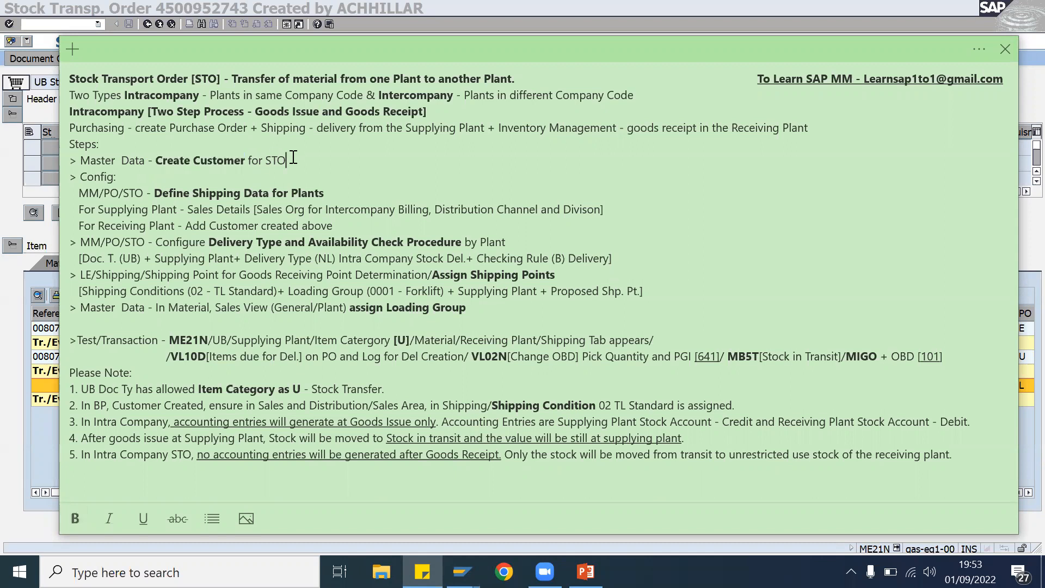
pyautogui.click(2, 451)
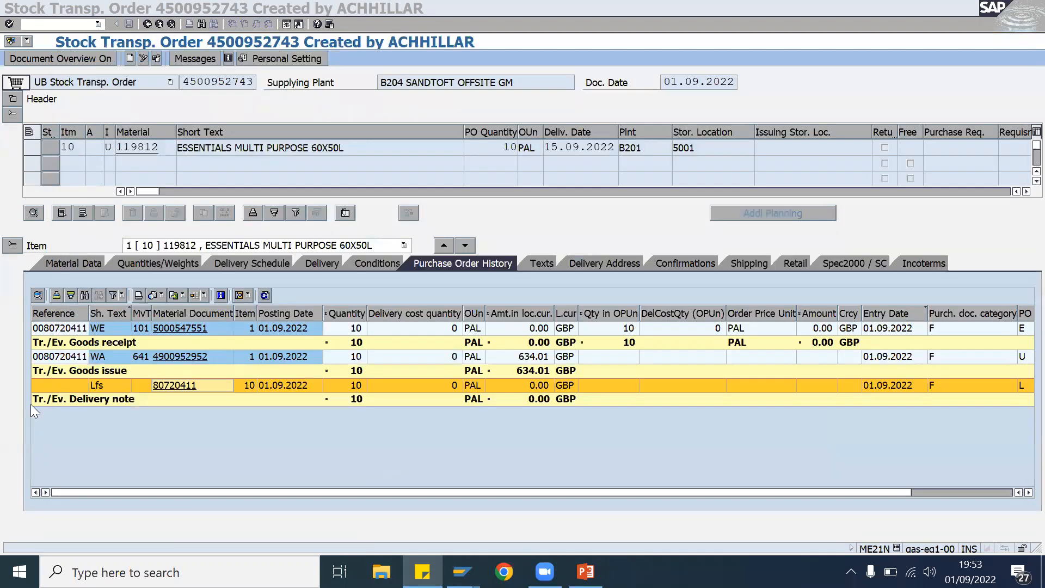
pyautogui.click(280, 64)
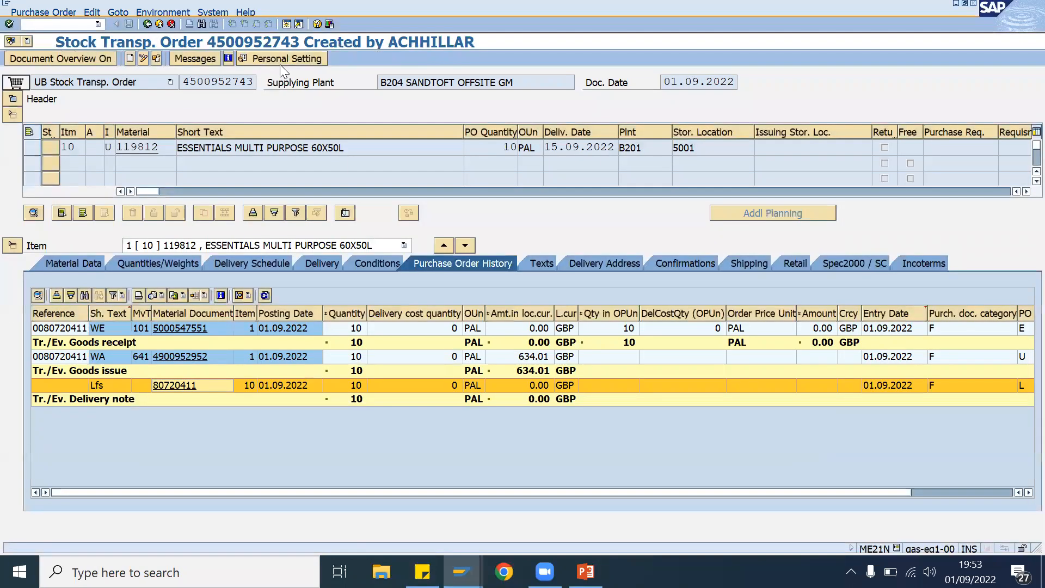
# - Open a new SAP session and display the sales areas of business partner PLANTB204 in the FLCU01 Customer role
pyautogui.click(285, 24)
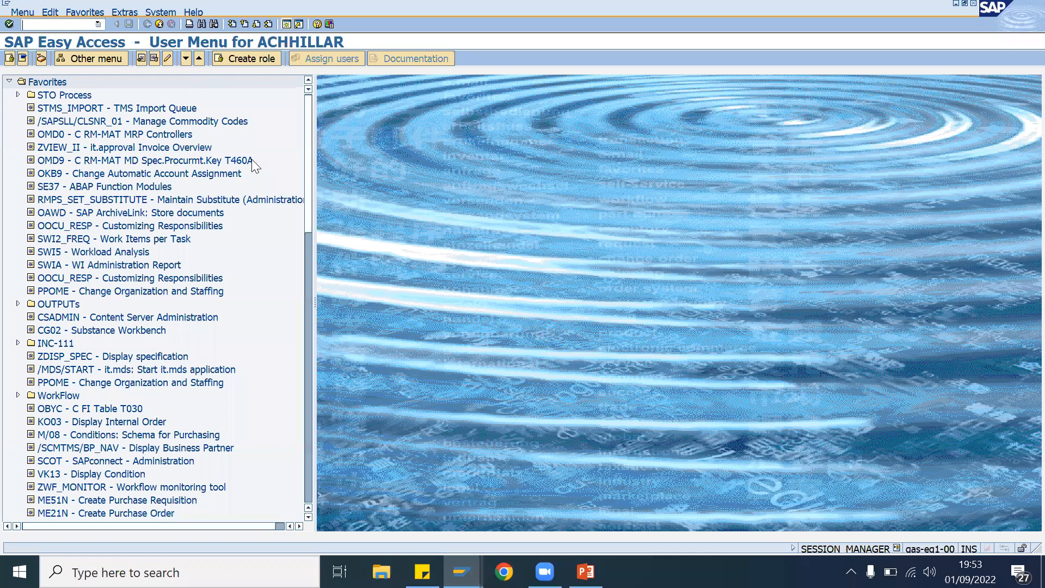
pyautogui.hotkey('alt', 'Tab')
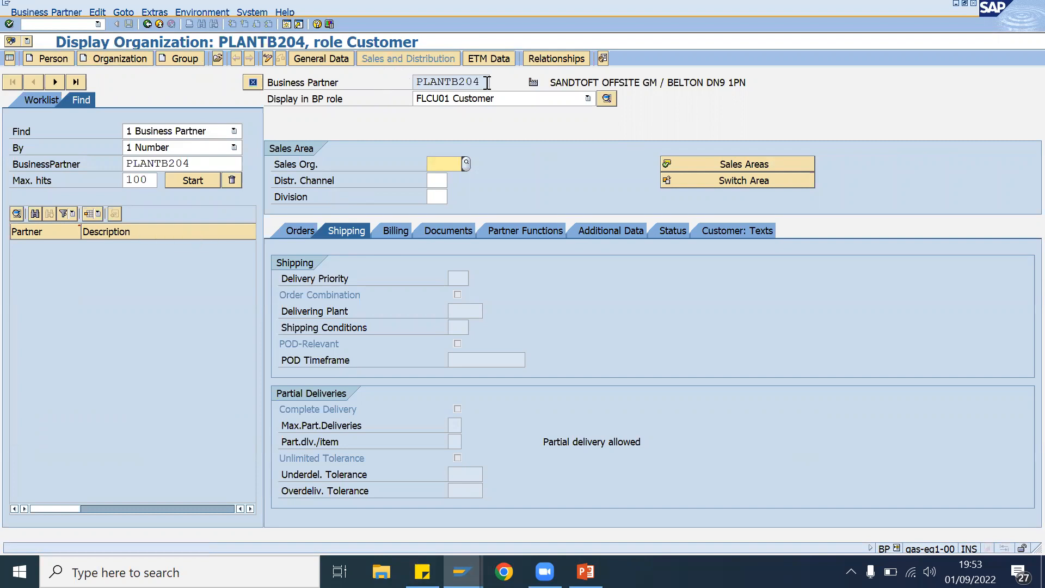
pyautogui.doubleClick(481, 81)
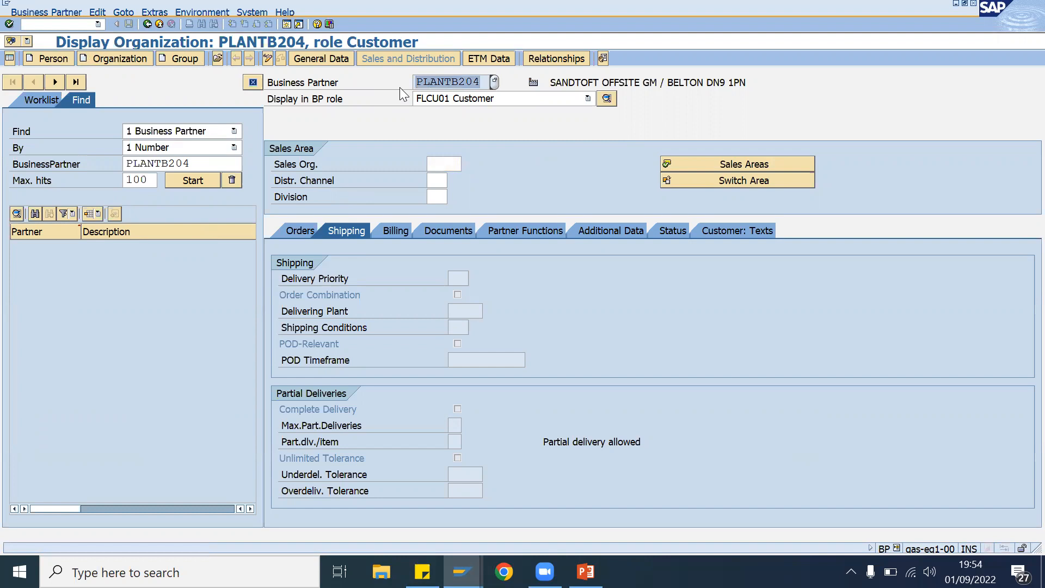
pyautogui.click(482, 82)
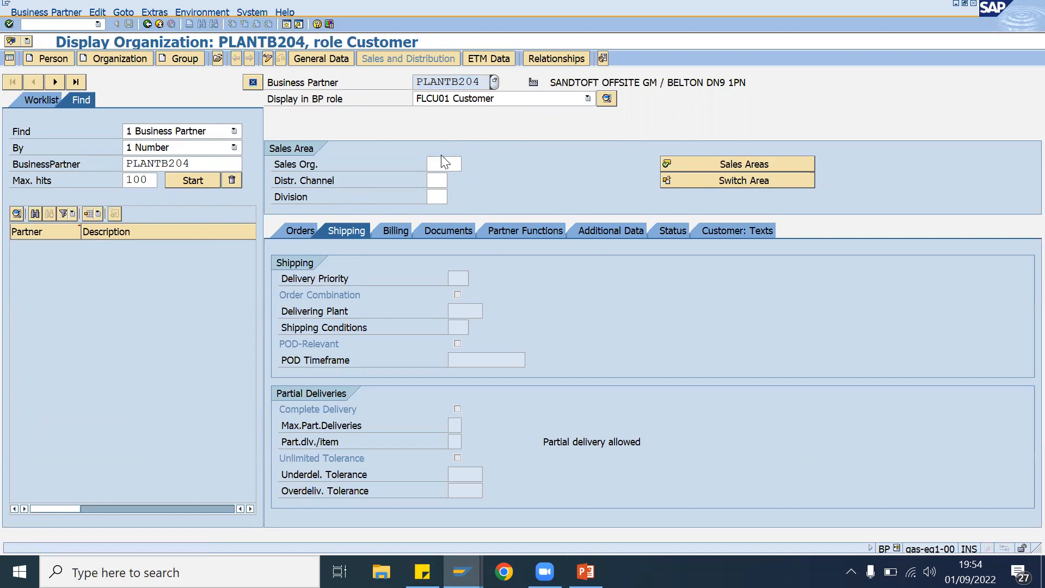
pyautogui.click(711, 166)
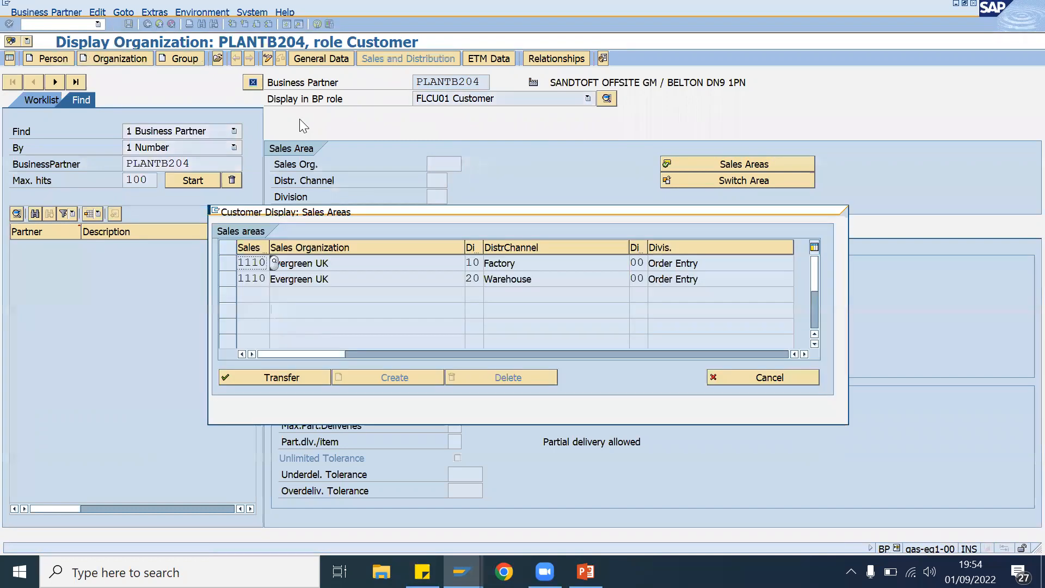
# - Display the data of sales area 1110 Evergreen UK, distribution channel 10 Factory, division 00 for plant B204's business partner
pyautogui.click(229, 270)
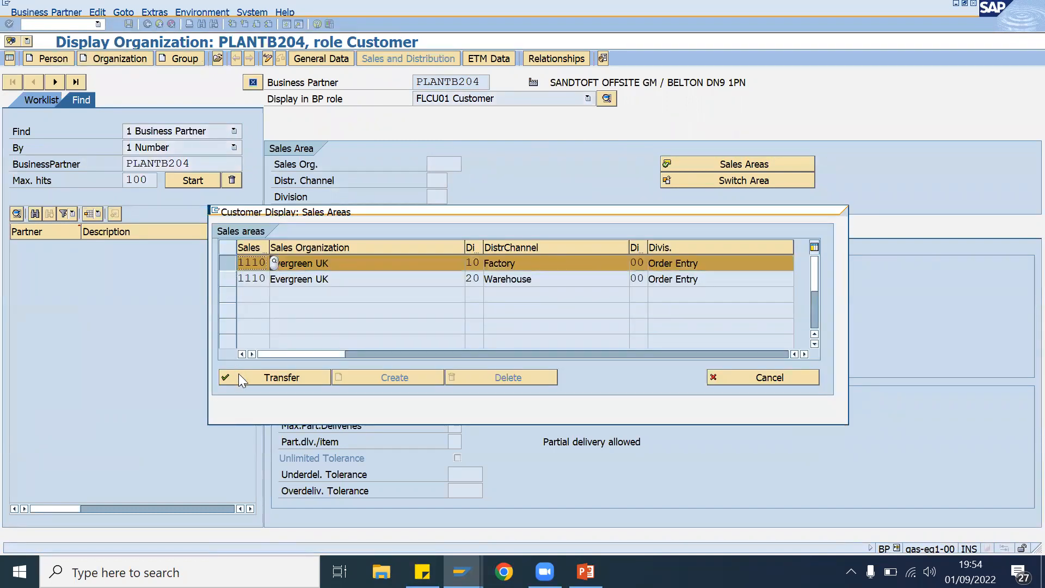
pyautogui.click(238, 374)
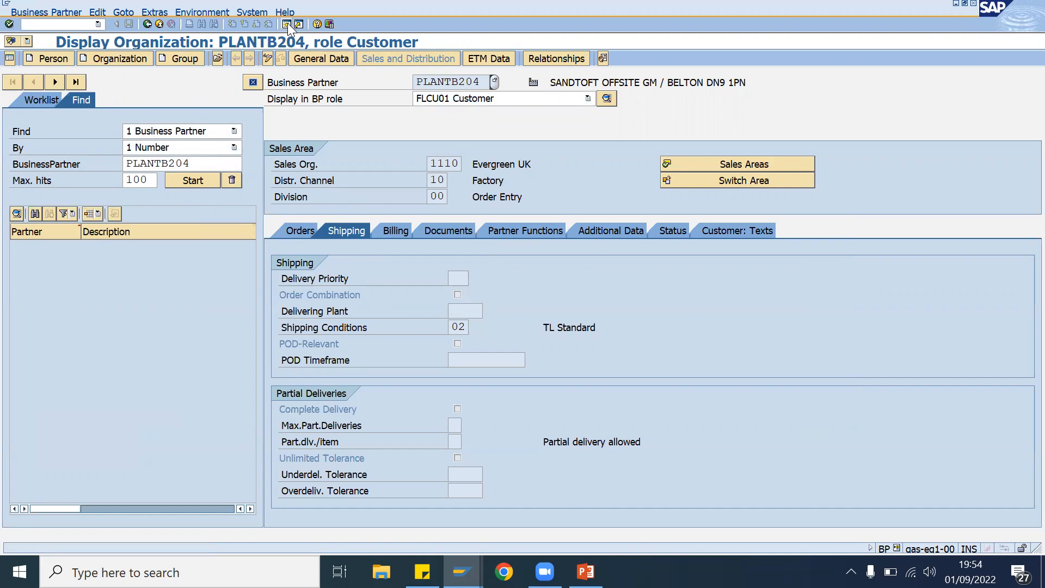
pyautogui.moveTo(481, 82); pyautogui.dragTo(412, 85)
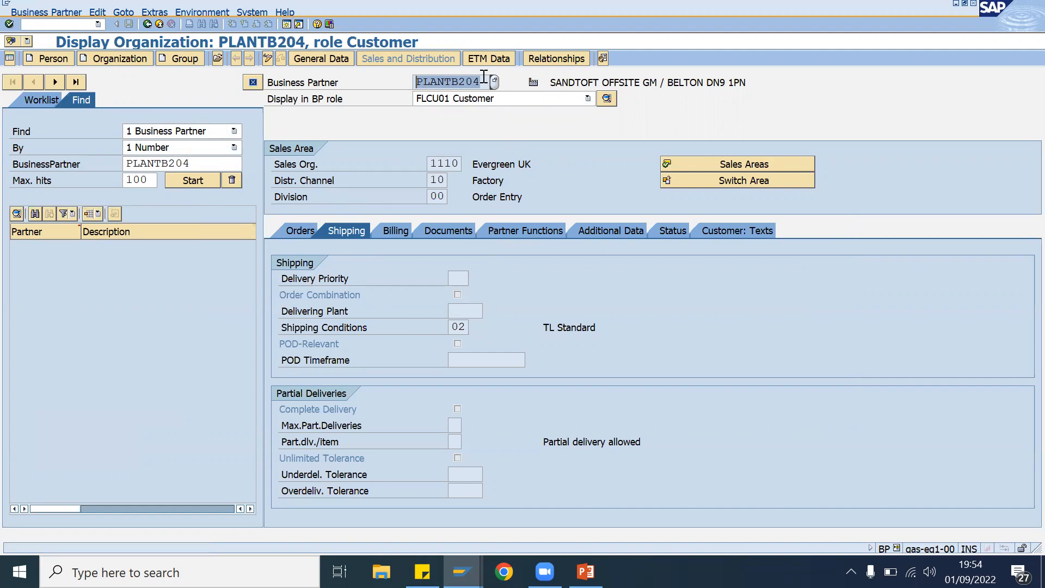
# - Open a new SAP session and start transaction SPRO to display the SAP Customizing Implementation Guide
pyautogui.click(286, 23)
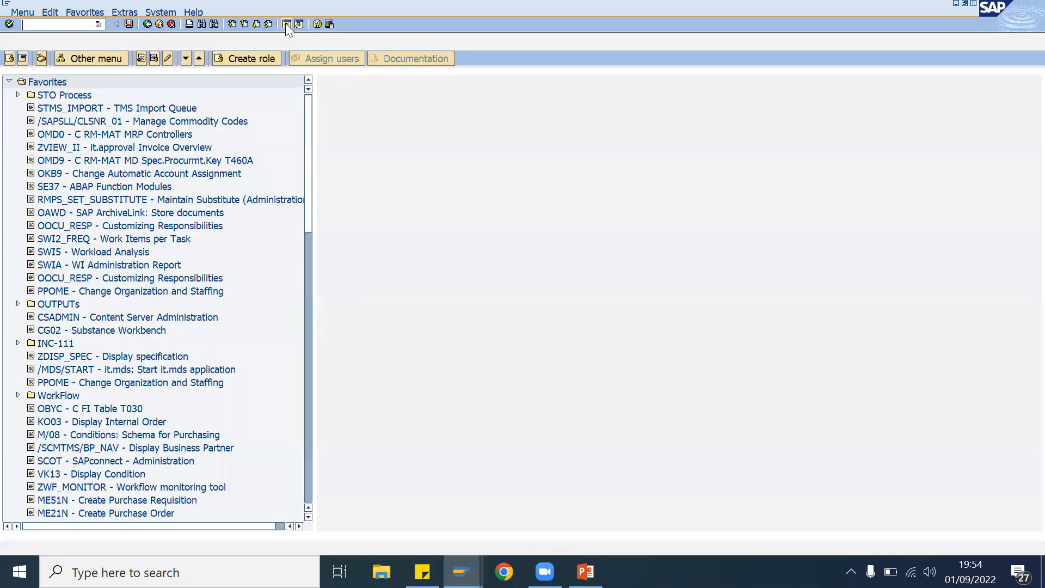
pyautogui.write('s')
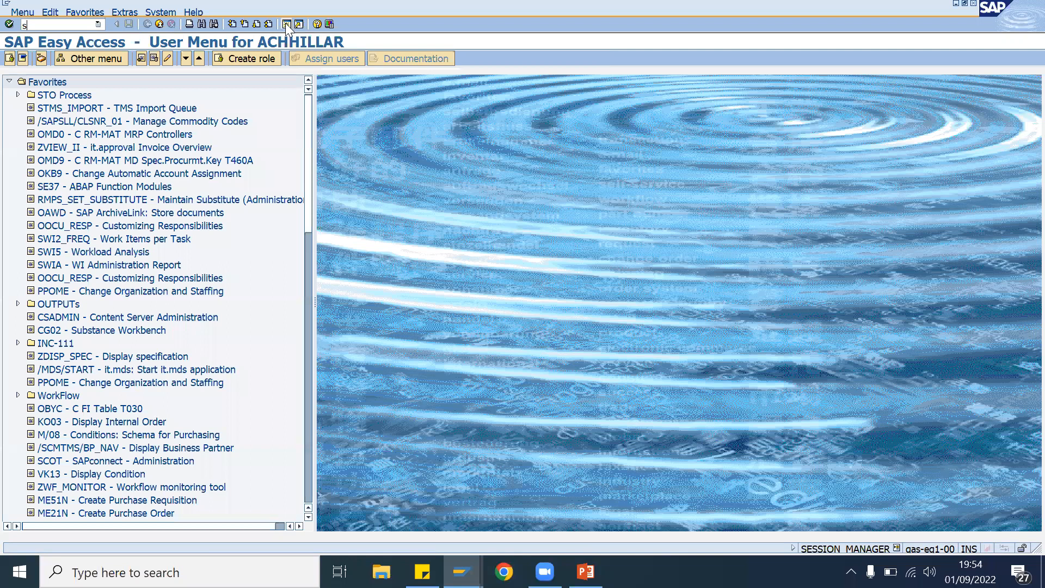
pyautogui.write('pro')
pyautogui.press('Return')
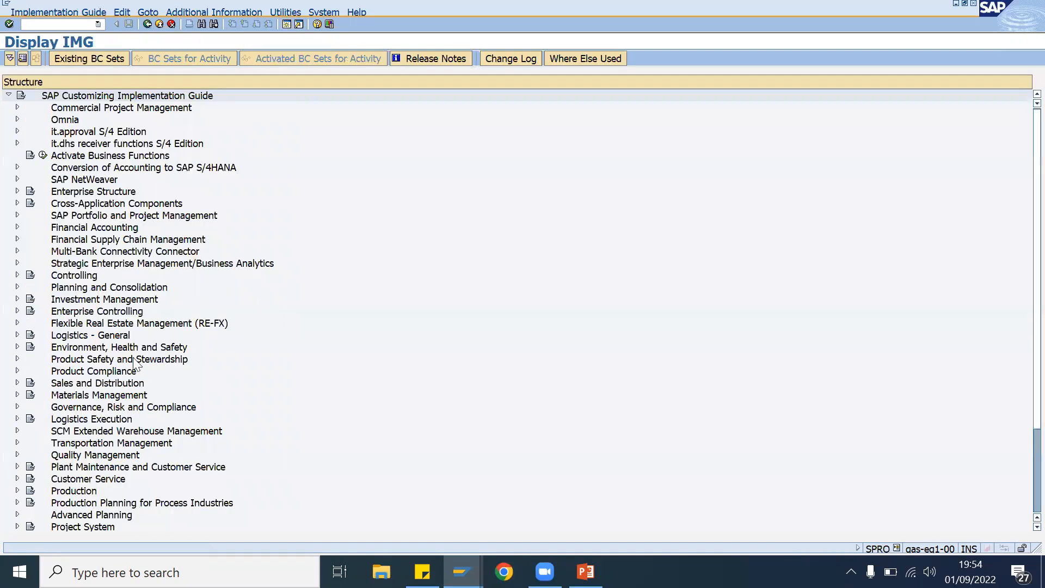
# - Expand the guide through Materials Management, Purchasing and Purchase Order down to the Set up Stock Transport Order activities
pyautogui.click(92, 396)
pyautogui.click(17, 396)
pyautogui.click(27, 431)
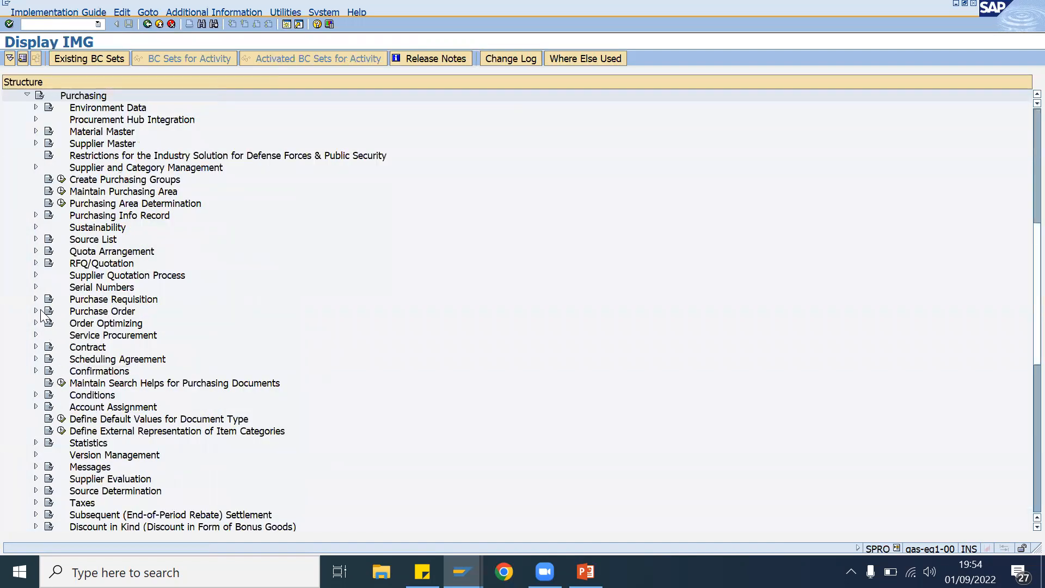
pyautogui.click(36, 311)
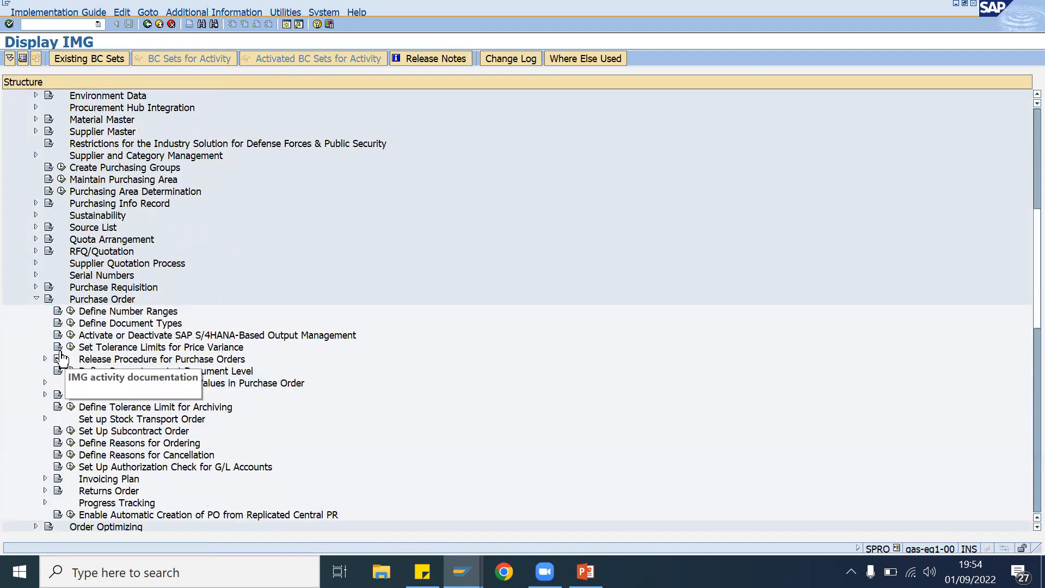
pyautogui.click(45, 419)
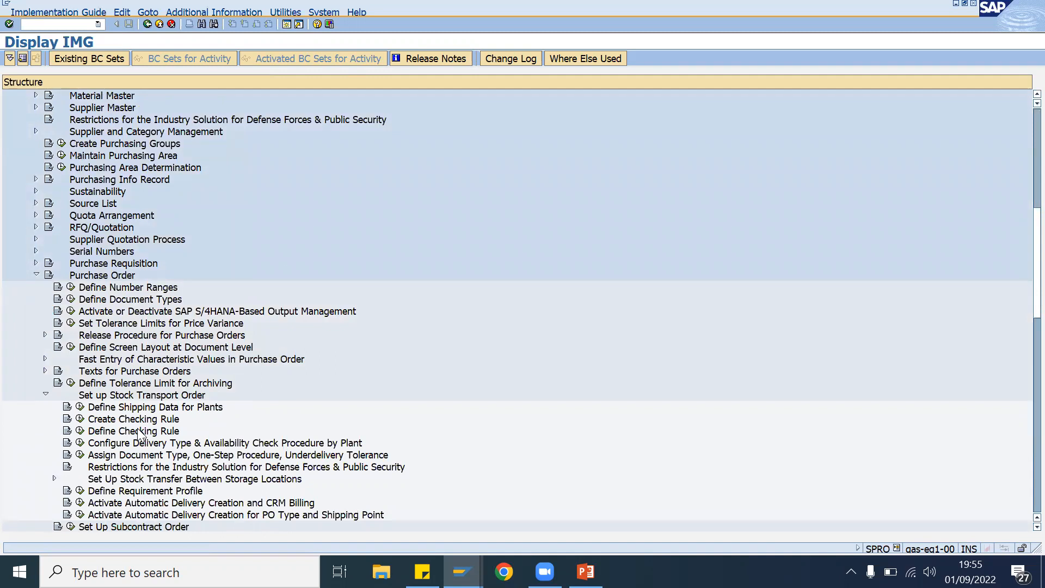
# - Execute Define Shipping Data for Plants and position the Stock Transport Order plant overview at plant B204
pyautogui.click(117, 409)
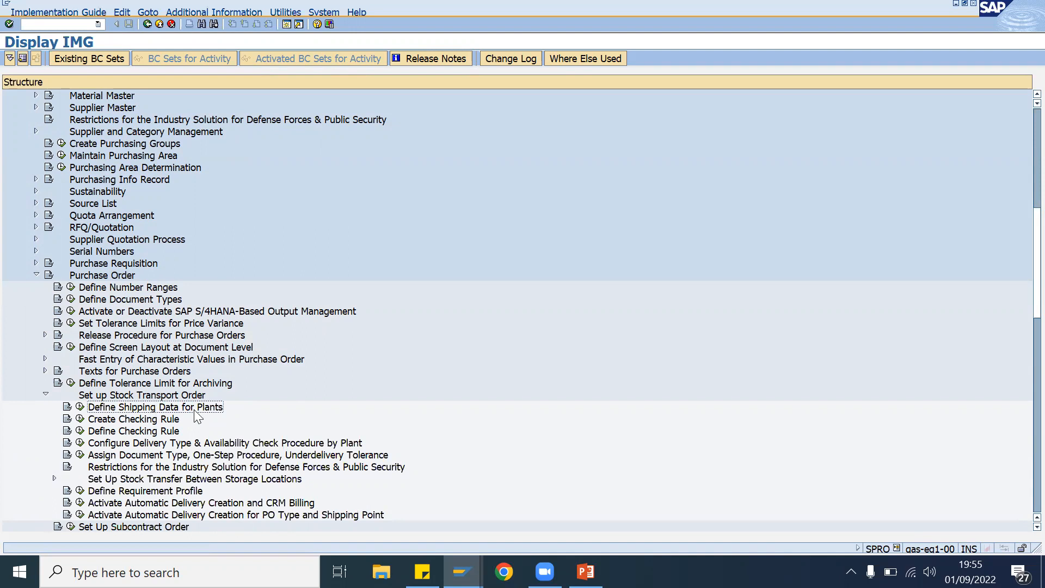
pyautogui.click(80, 407)
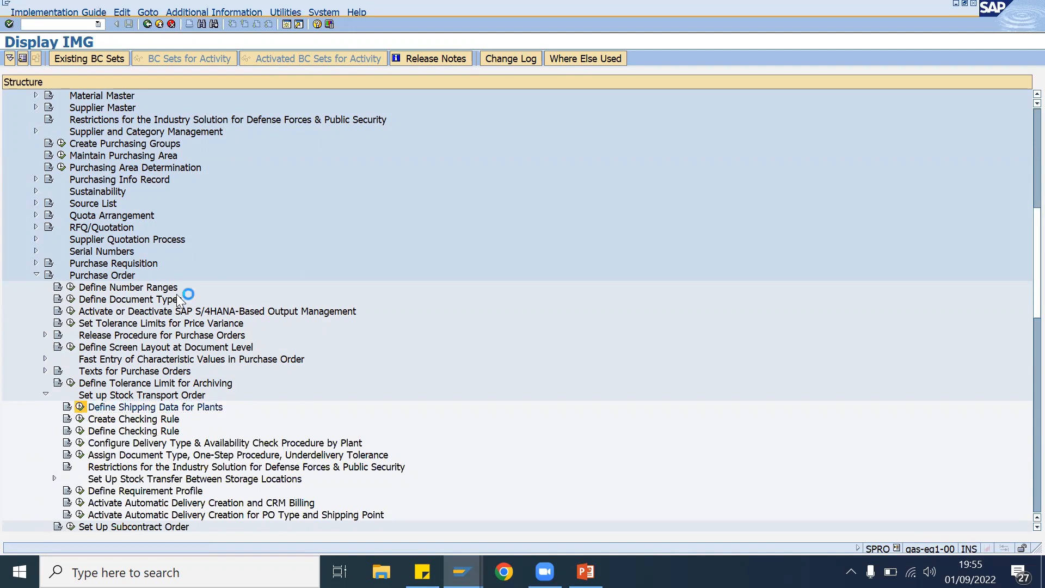
pyautogui.click(84, 366)
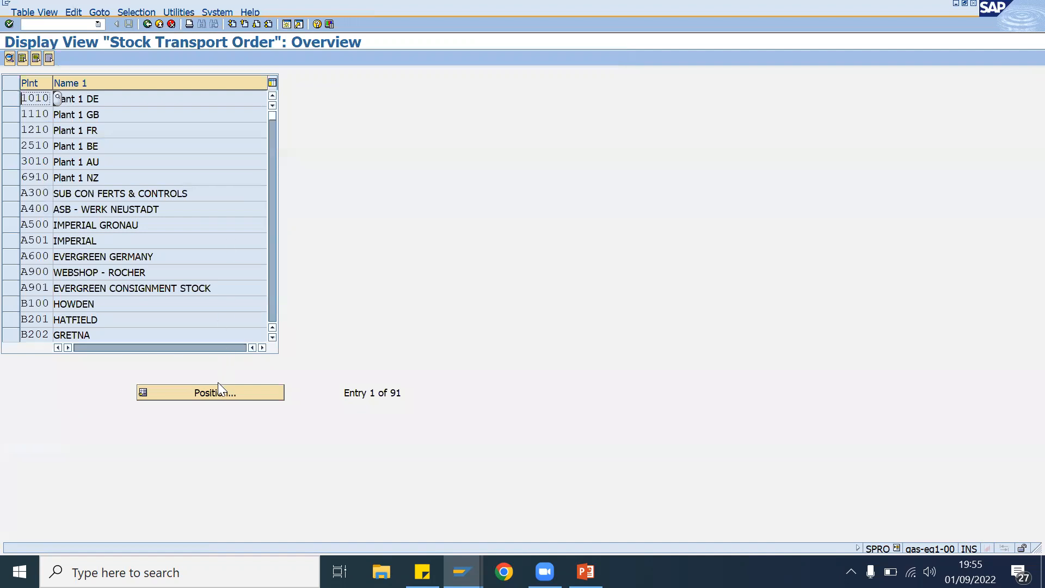
pyautogui.click(222, 390)
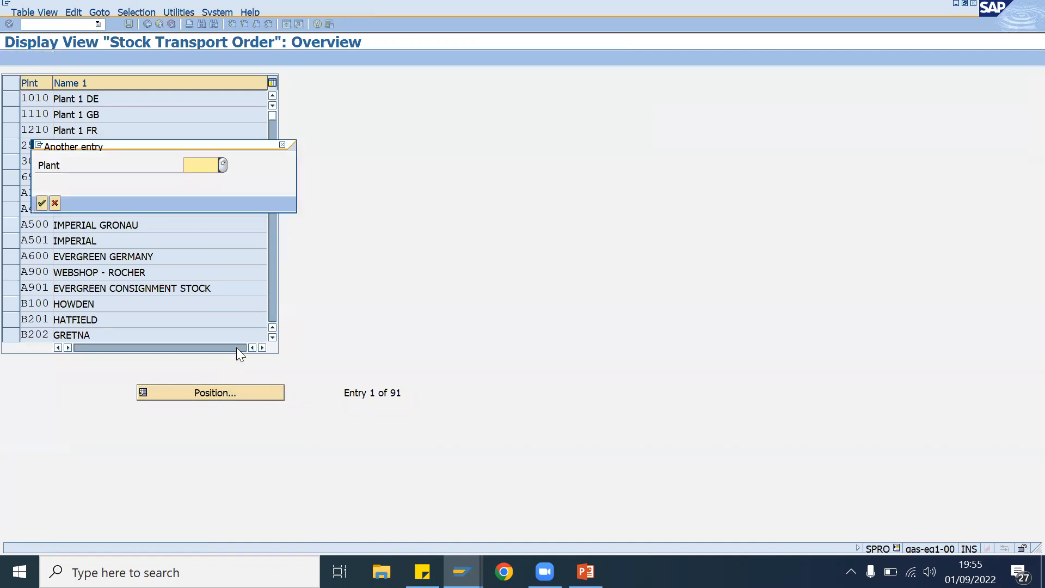
pyautogui.write('B204')
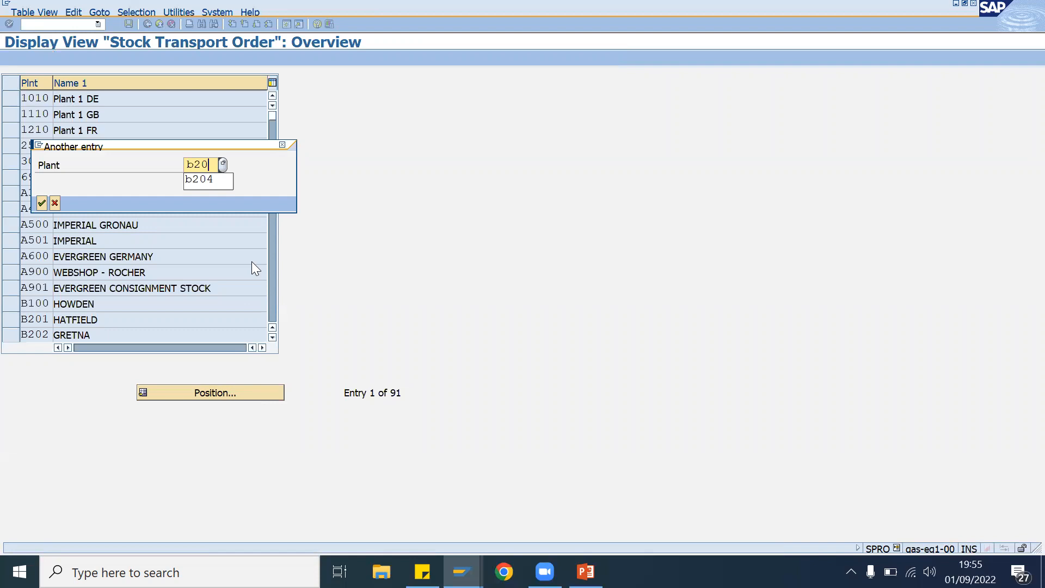
pyautogui.press('Return')
pyautogui.click(168, 98)
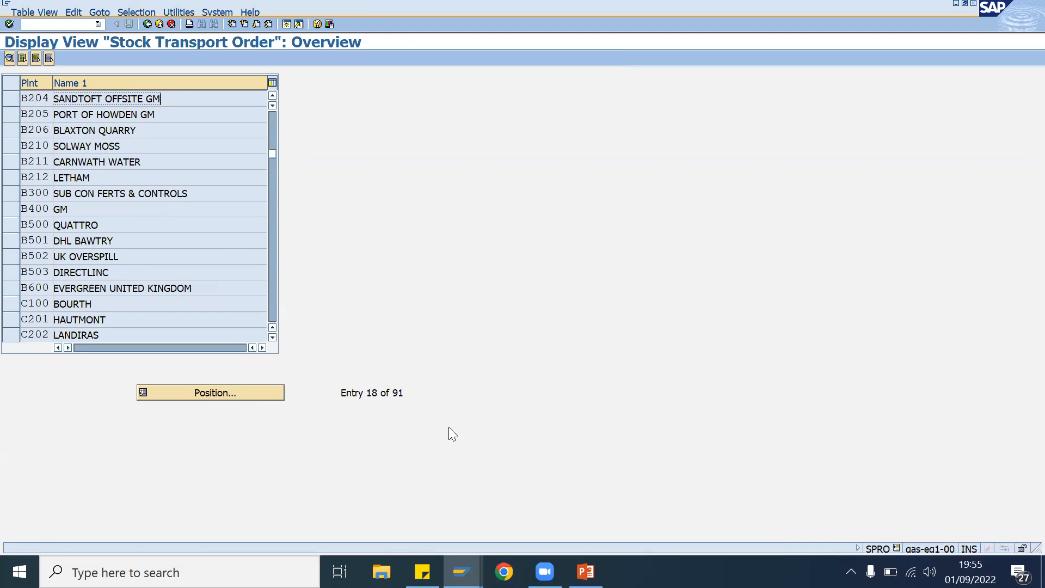
# - Check the supplying plant in the stock transport order session and return to the shipping data plant overview
pyautogui.click(462, 572)
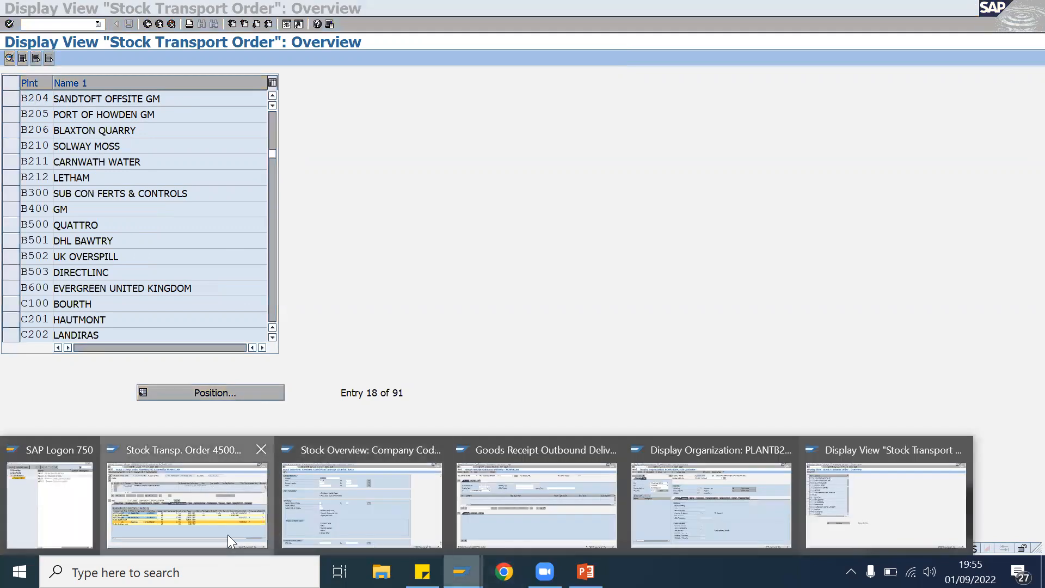
pyautogui.click(227, 534)
pyautogui.moveTo(404, 81); pyautogui.dragTo(373, 83)
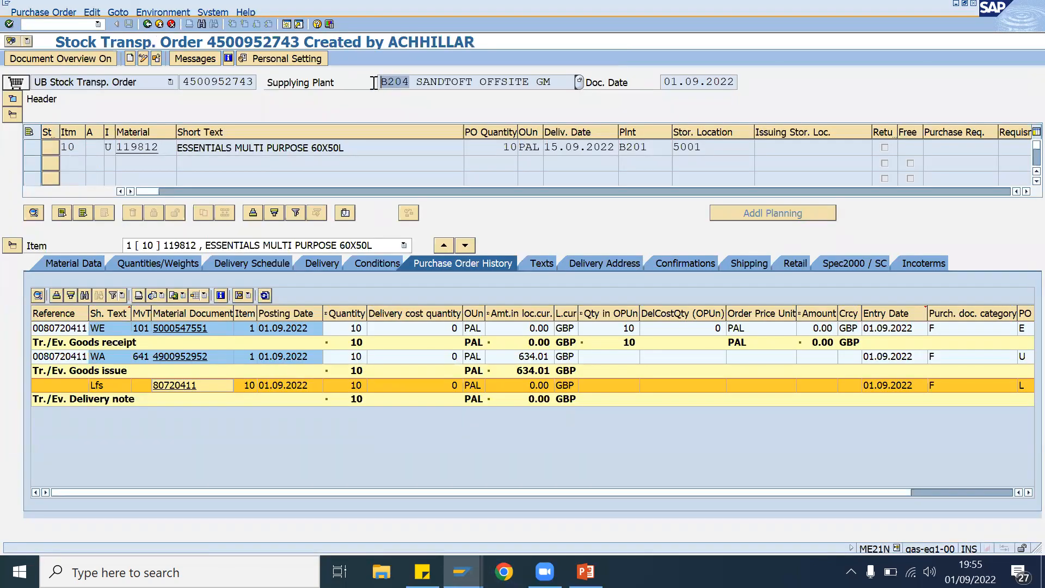
pyautogui.click(956, 4)
# - Display the shipping data details of plant B204 and examine its assigned customer number and the related customer search
pyautogui.click(35, 100)
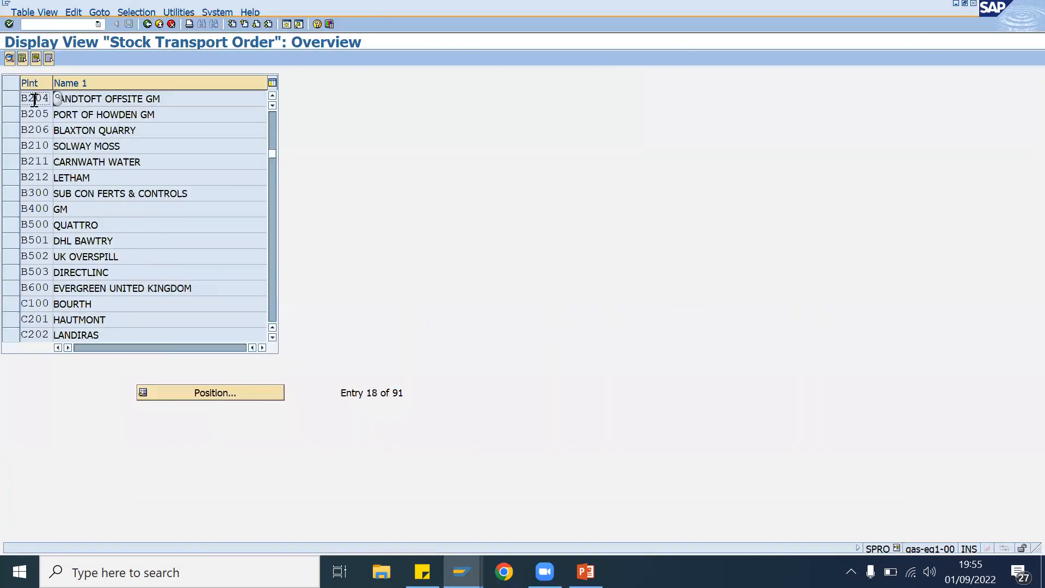
pyautogui.doubleClick(34, 100)
pyautogui.click(309, 80)
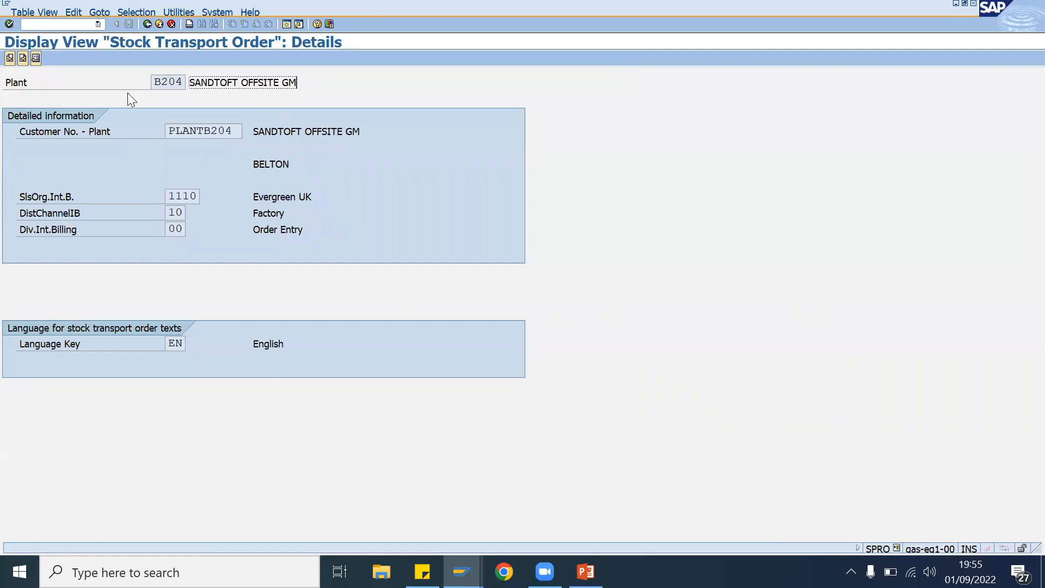
pyautogui.click(57, 133)
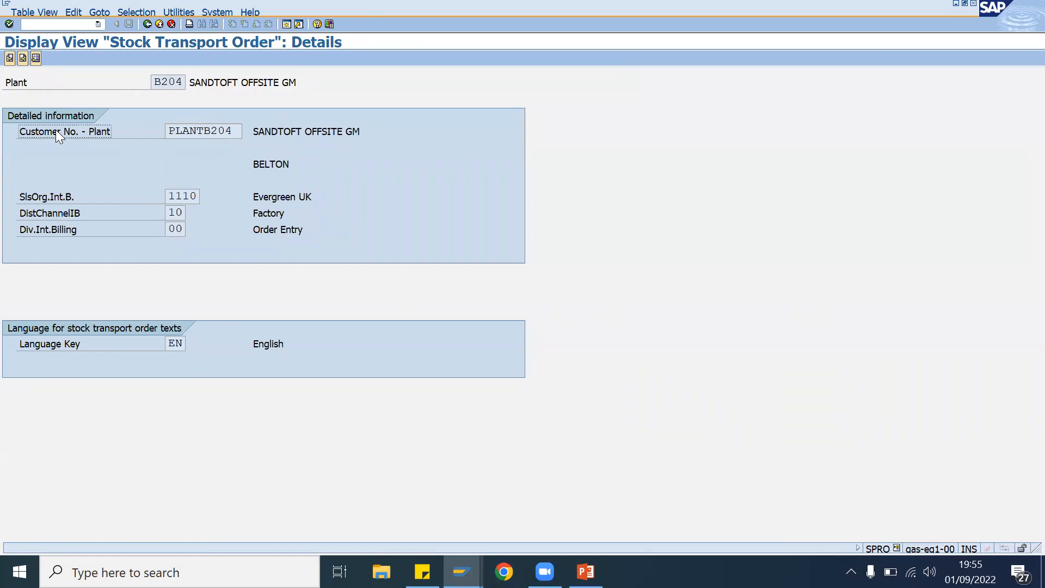
pyautogui.moveTo(239, 136); pyautogui.dragTo(164, 122)
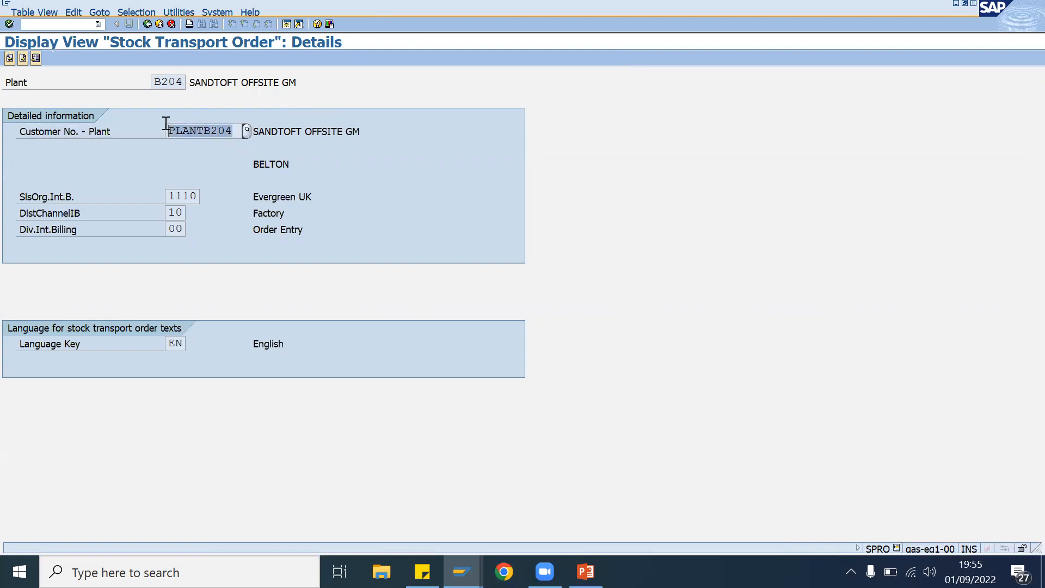
pyautogui.click(205, 131)
pyautogui.click(244, 130)
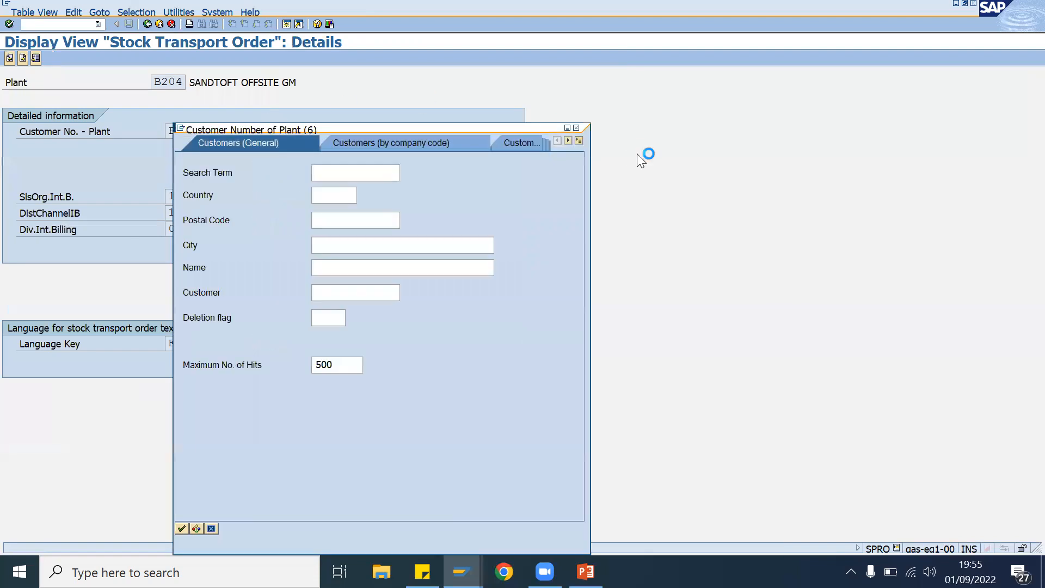
pyautogui.click(575, 128)
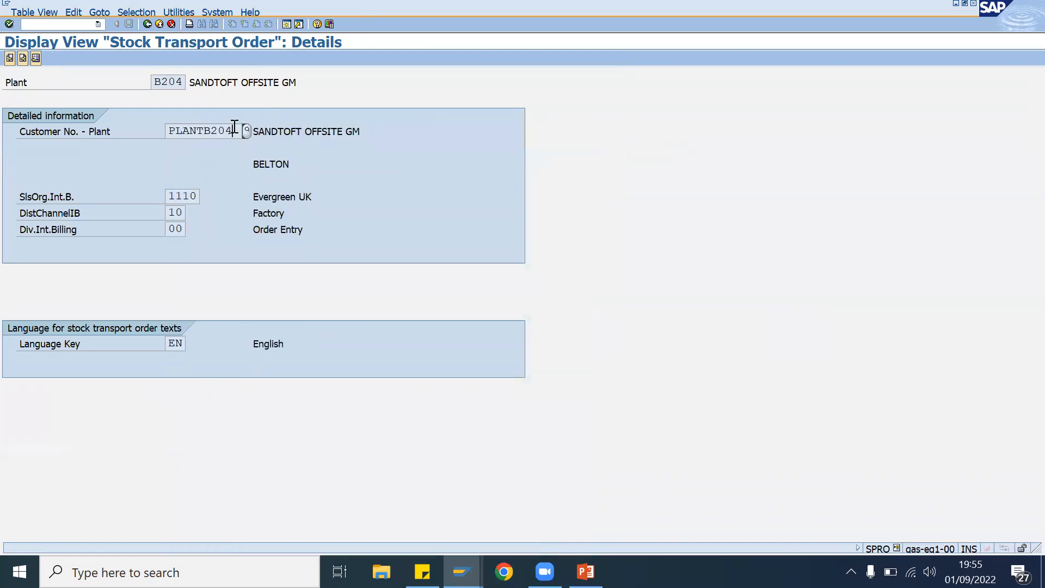
# - Compare the business partner number in the customer master session with the customer number assigned to plant B204 in the shipping data
pyautogui.click(462, 571)
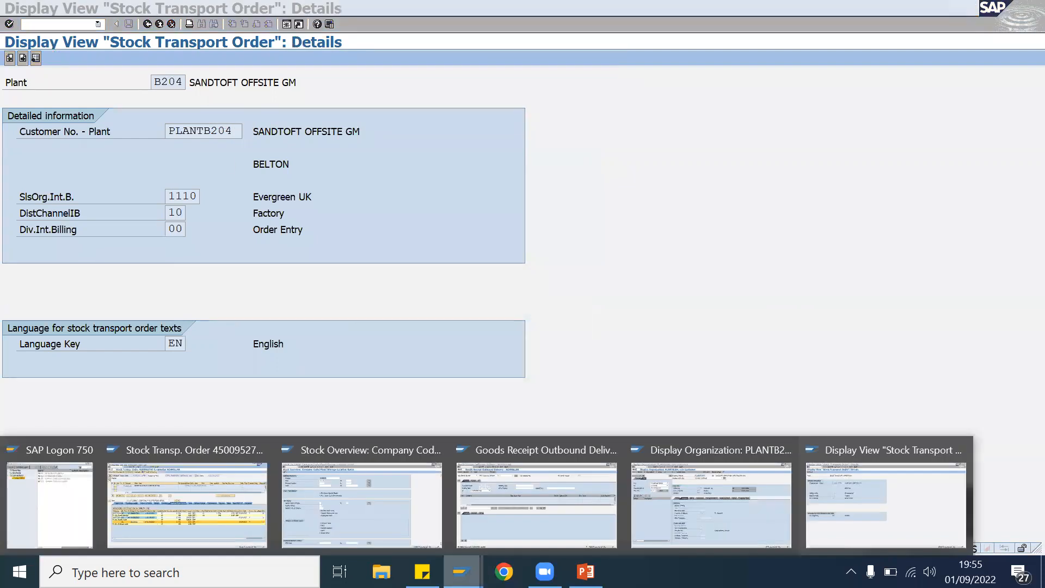
pyautogui.click(653, 511)
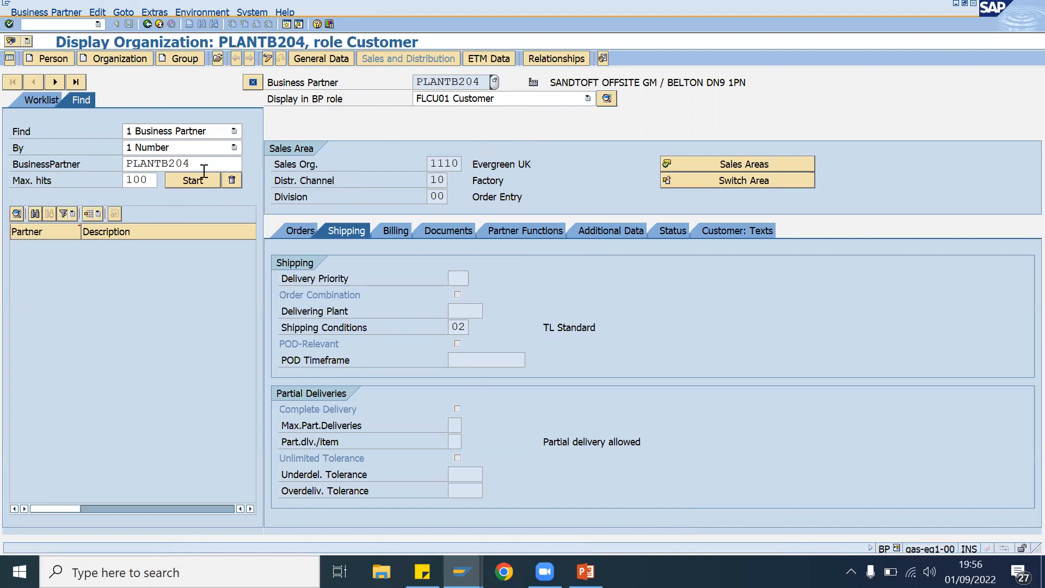
pyautogui.moveTo(482, 81); pyautogui.dragTo(389, 81)
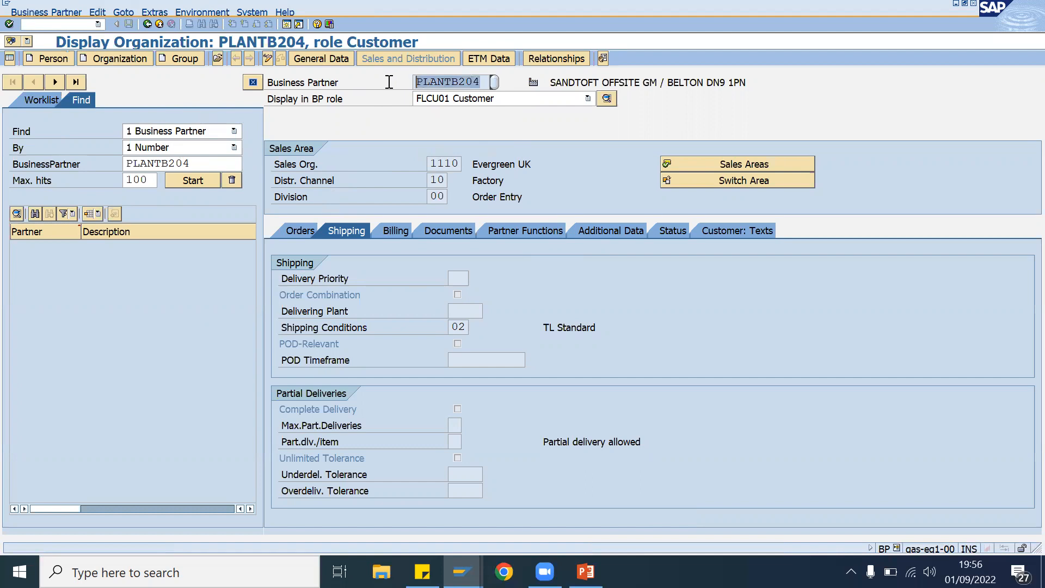
pyautogui.click(461, 572)
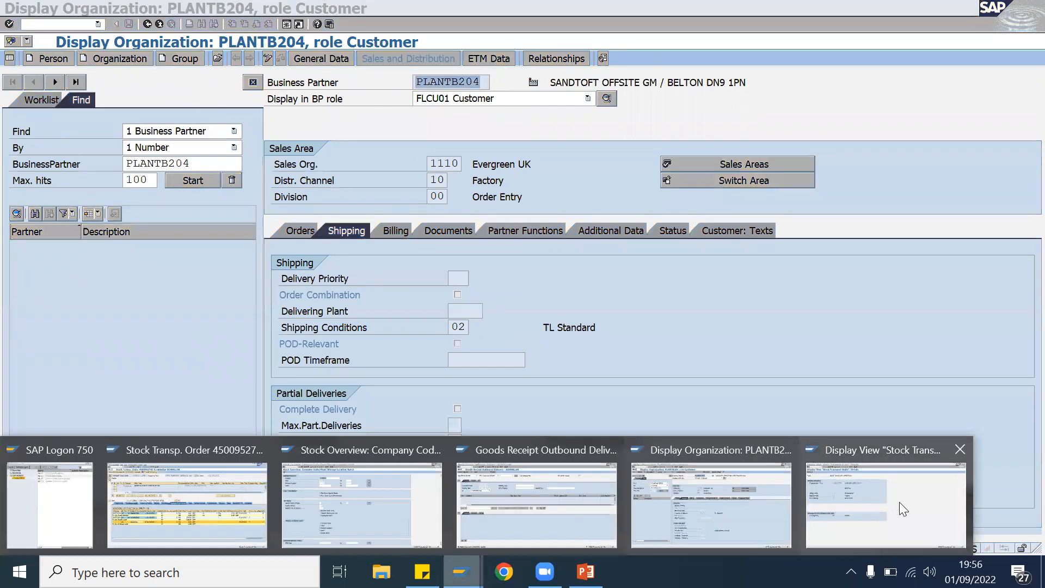
pyautogui.click(843, 524)
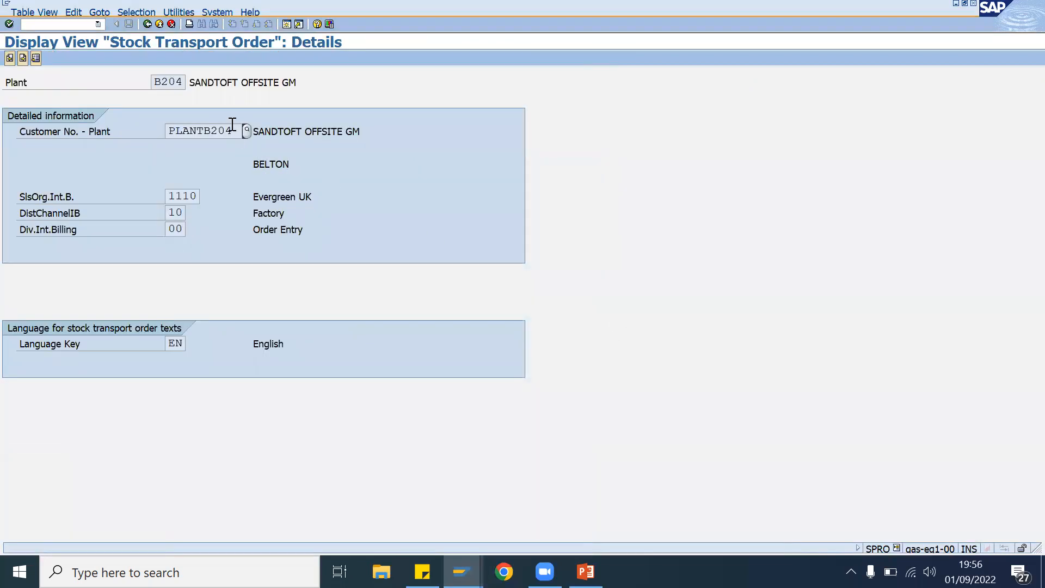
pyautogui.moveTo(232, 130); pyautogui.dragTo(128, 143)
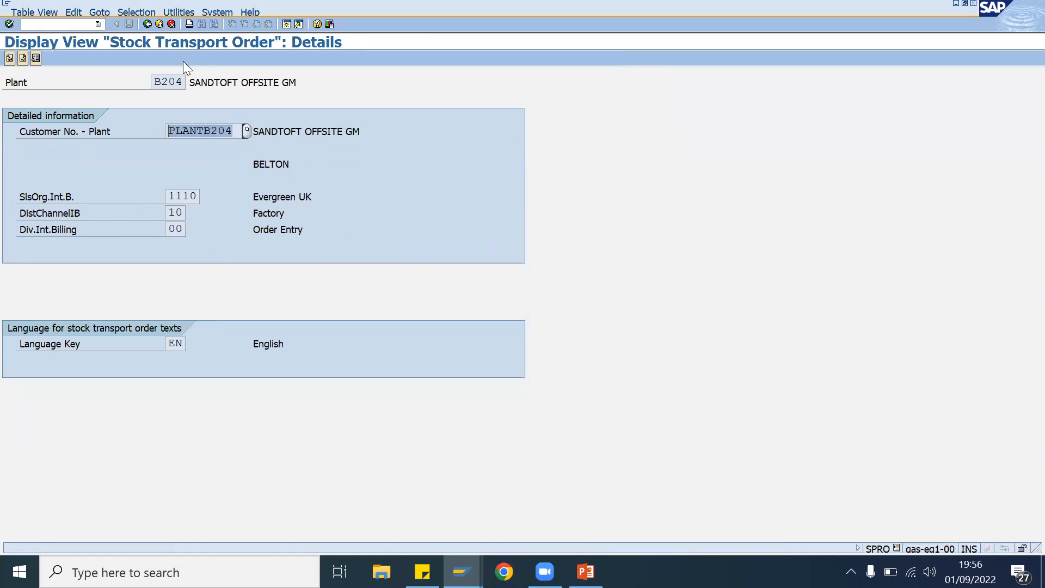
# - Go back to the plant overview and display the stock transport order shipping data details of plant B201 Hatfield
pyautogui.click(148, 24)
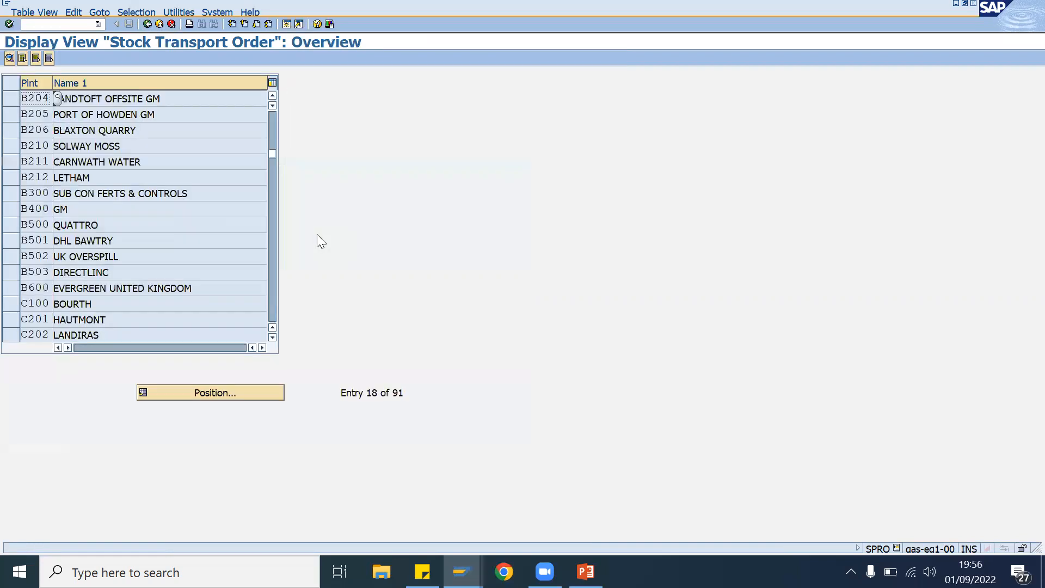
pyautogui.click(272, 96)
pyautogui.click(271, 96)
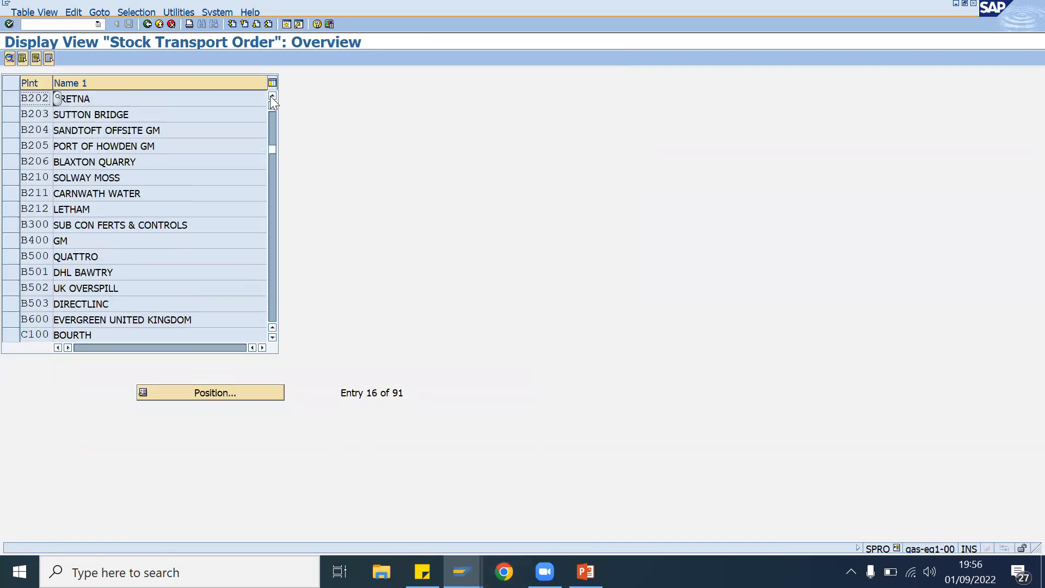
pyautogui.click(271, 96)
pyautogui.doubleClick(42, 98)
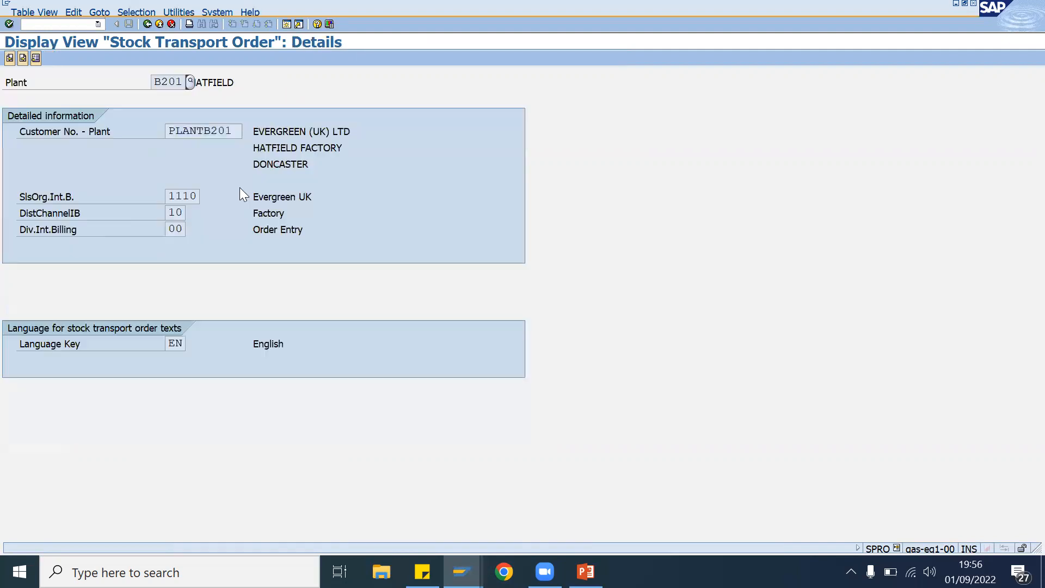
pyautogui.click(351, 194)
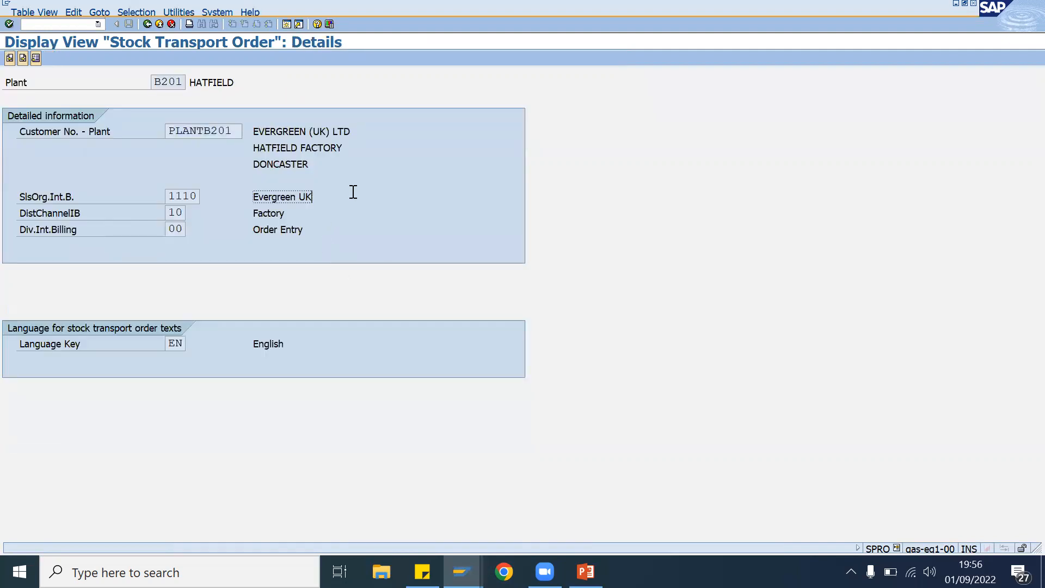
pyautogui.click(462, 571)
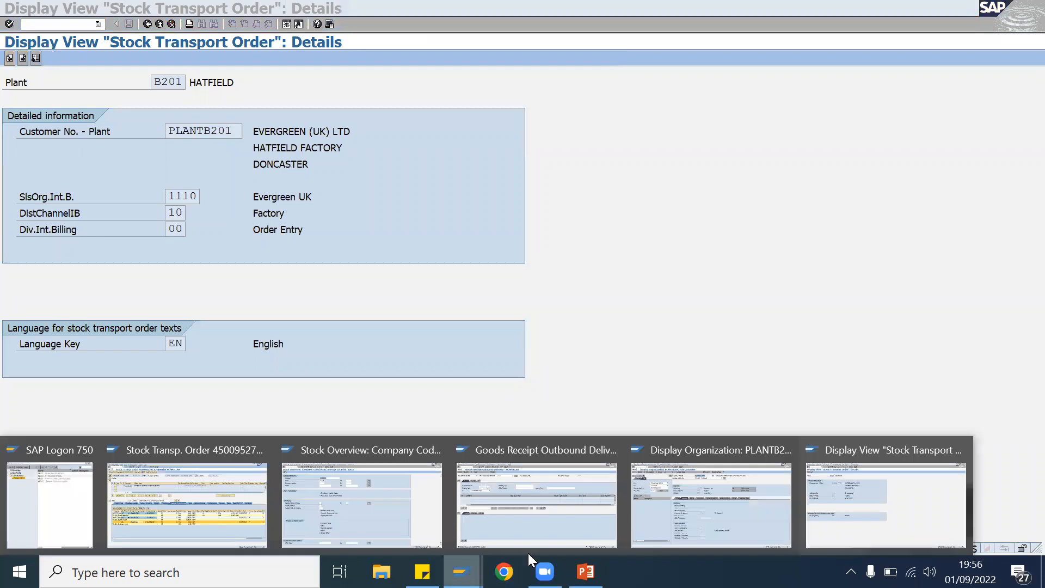
pyautogui.click(627, 308)
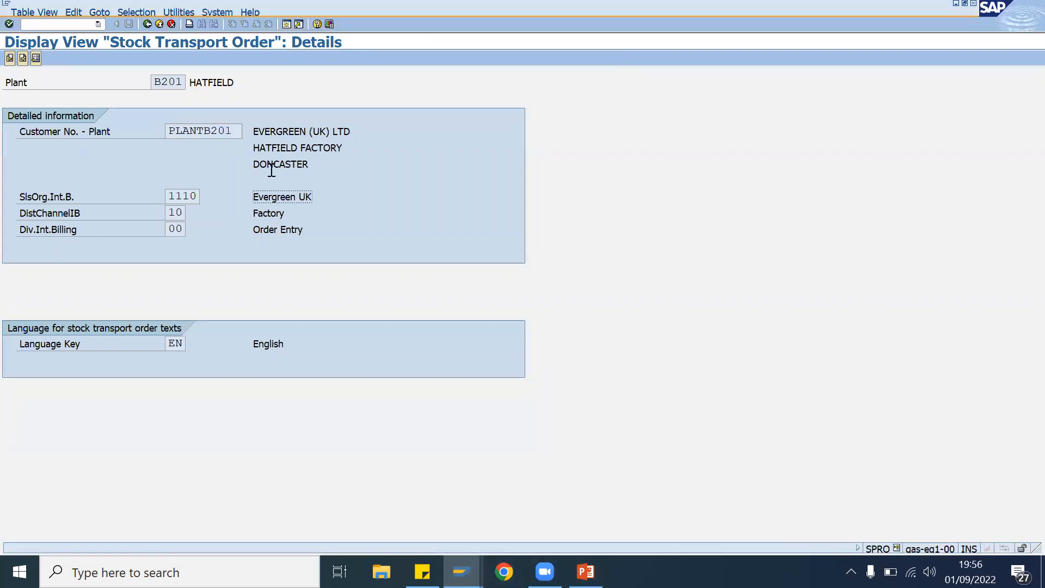
# - Examine the customer number assigned to plant B201 in its stock transport order shipping data
pyautogui.click(241, 130)
pyautogui.moveTo(241, 130); pyautogui.dragTo(168, 130)
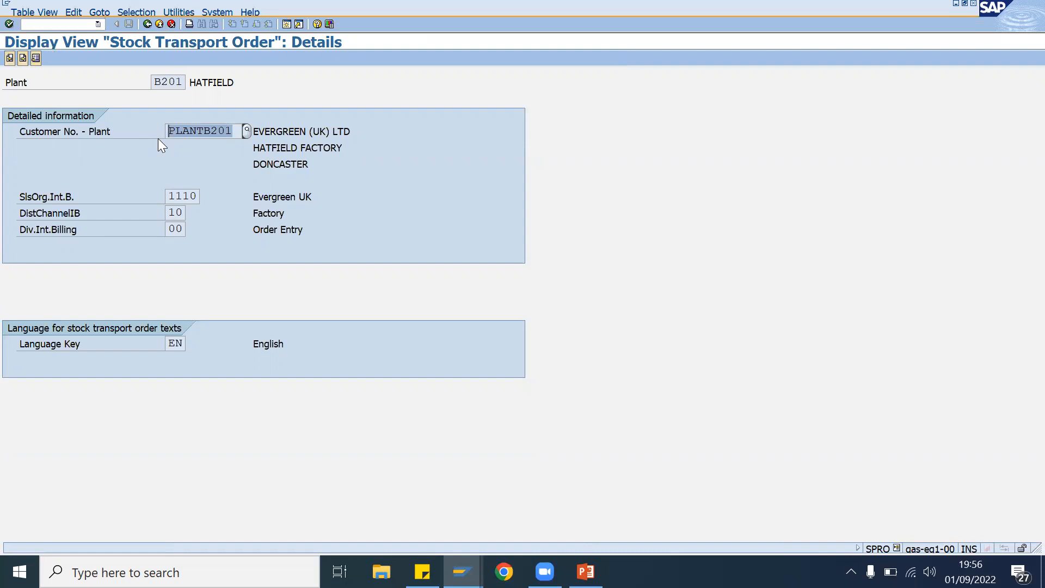
pyautogui.click(241, 131)
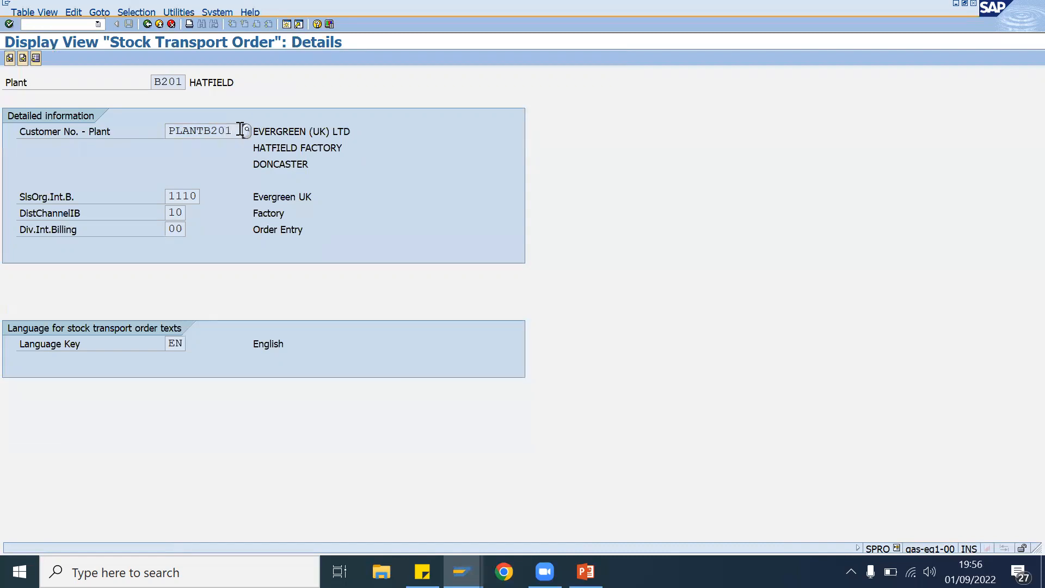
# - Switch to the stock transport order session and check the supplying plant and the receiving plant of item 10
pyautogui.click(463, 571)
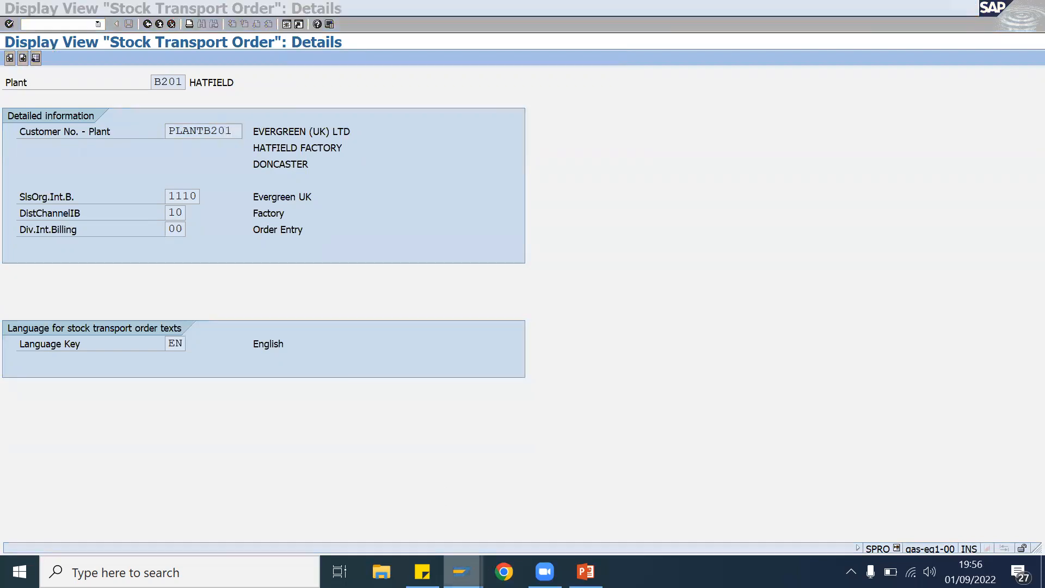
pyautogui.click(202, 527)
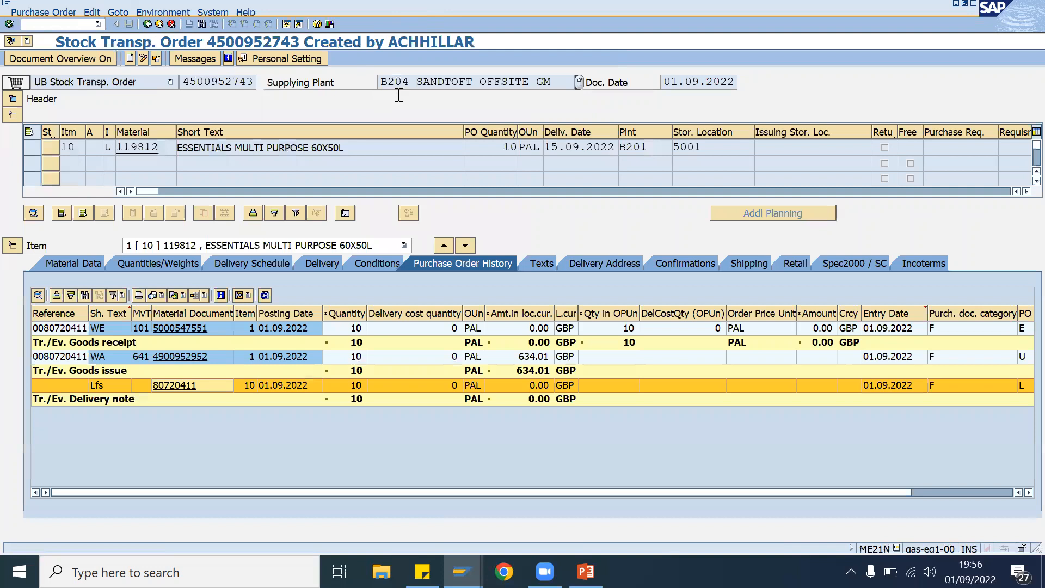
pyautogui.doubleClick(376, 82)
pyautogui.moveTo(658, 145); pyautogui.dragTo(615, 140)
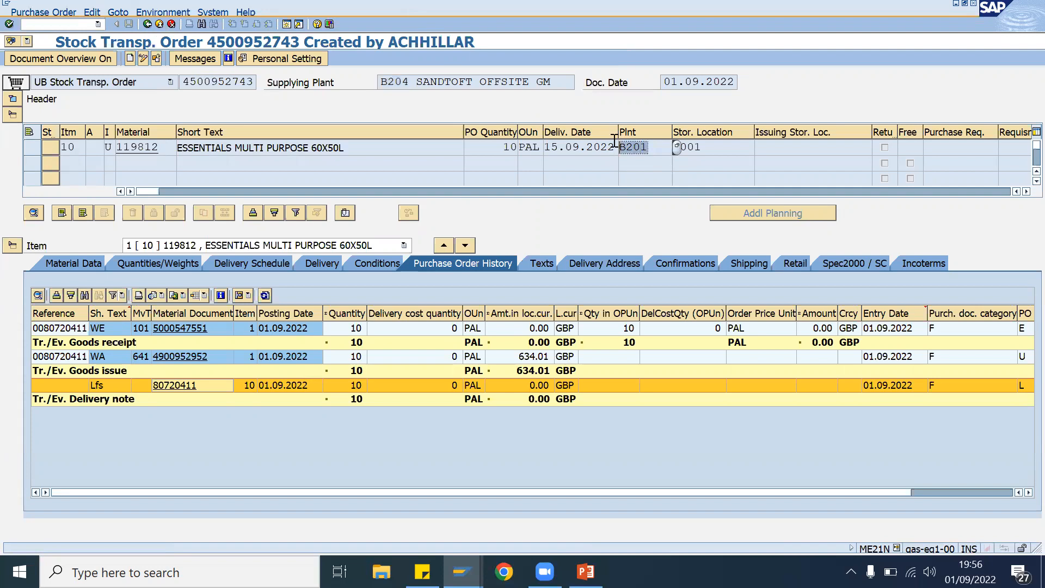
# - Return to the plant B201 shipping data and review its customer number, sales organization, distribution channel and division for internal billing
pyautogui.click(462, 571)
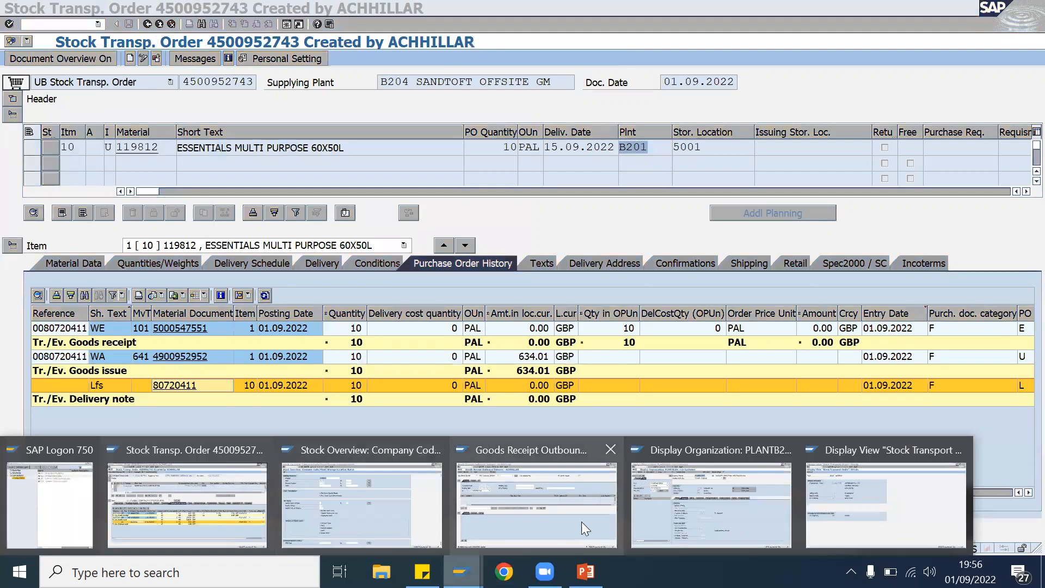
pyautogui.click(793, 476)
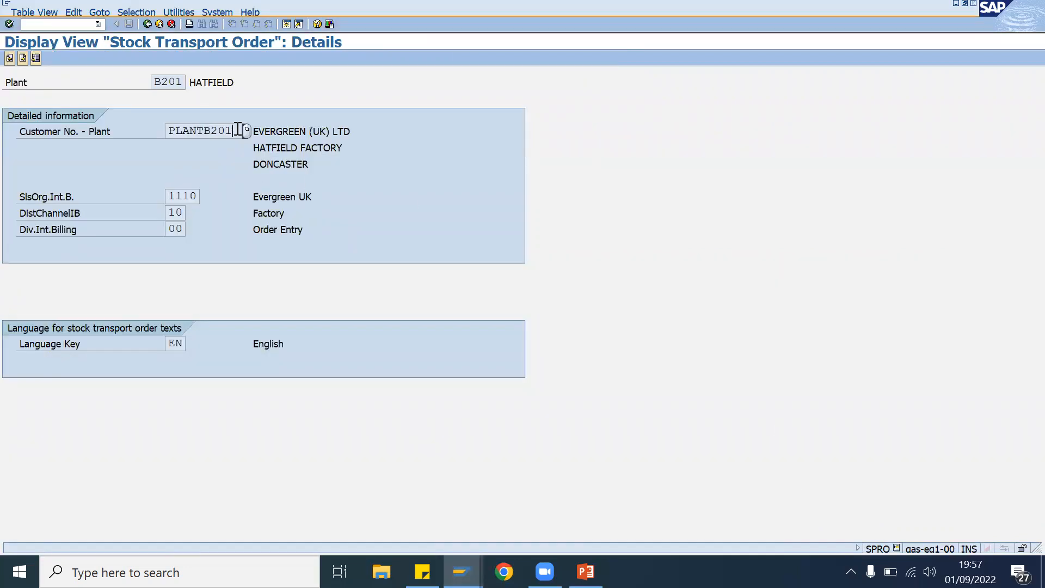
pyautogui.moveTo(238, 130); pyautogui.dragTo(135, 136)
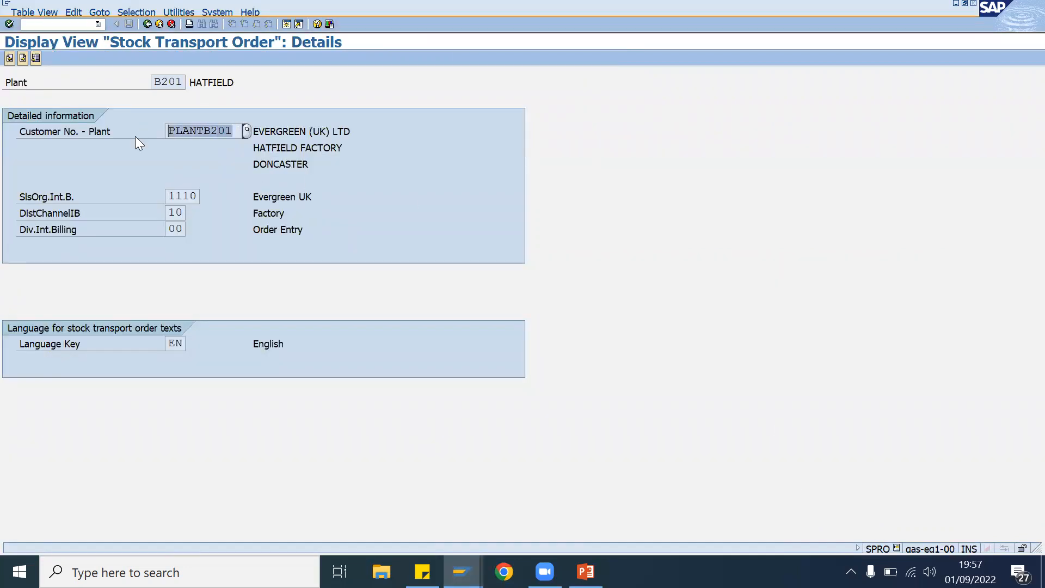
pyautogui.click(200, 196)
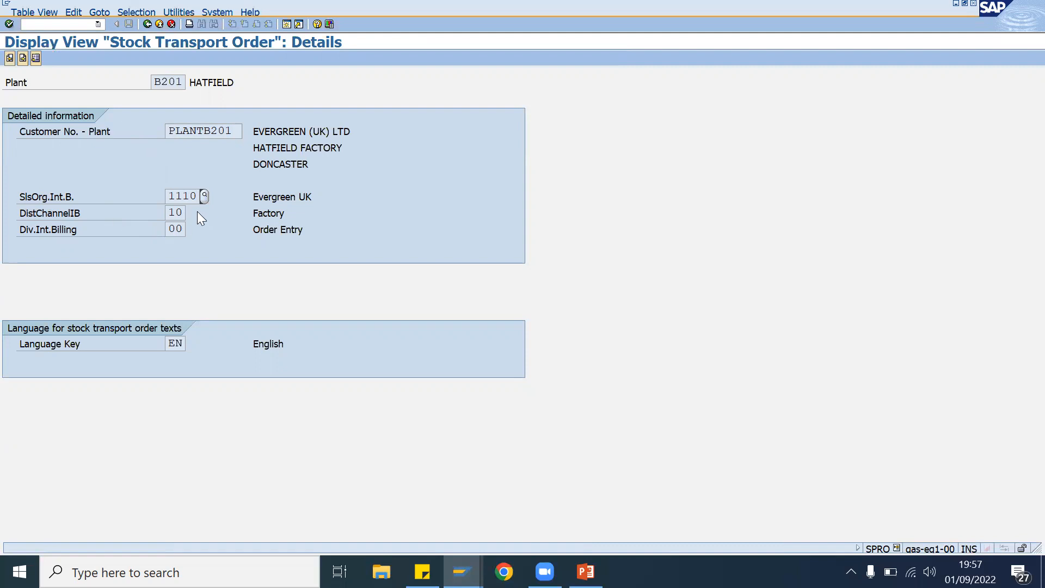
pyautogui.click(91, 210)
pyautogui.click(183, 212)
pyautogui.click(95, 226)
pyautogui.click(185, 228)
# - Switch to the customer master session and check the shipping conditions in the sales area's shipping data
pyautogui.click(462, 572)
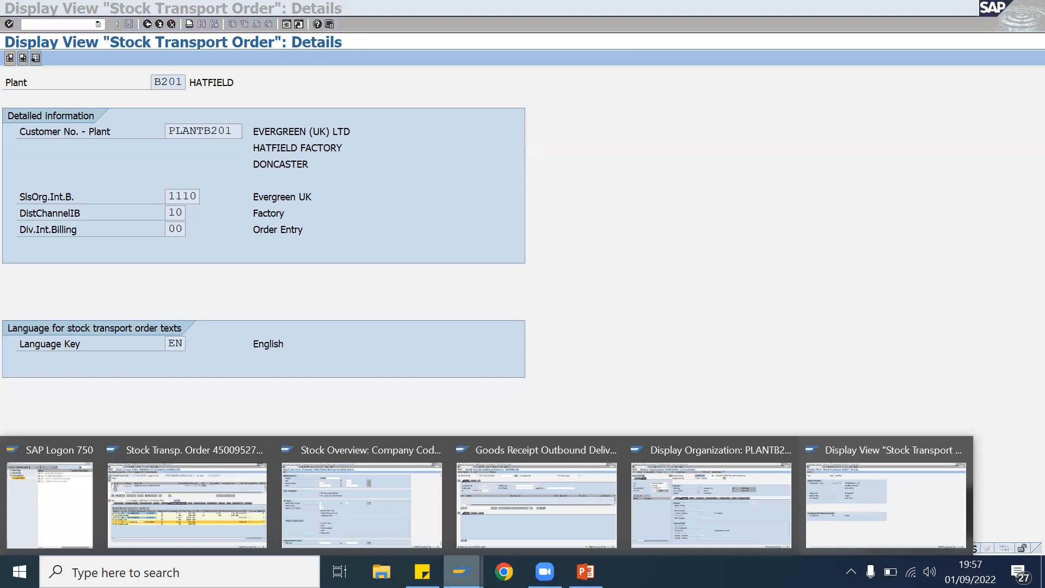
pyautogui.click(661, 524)
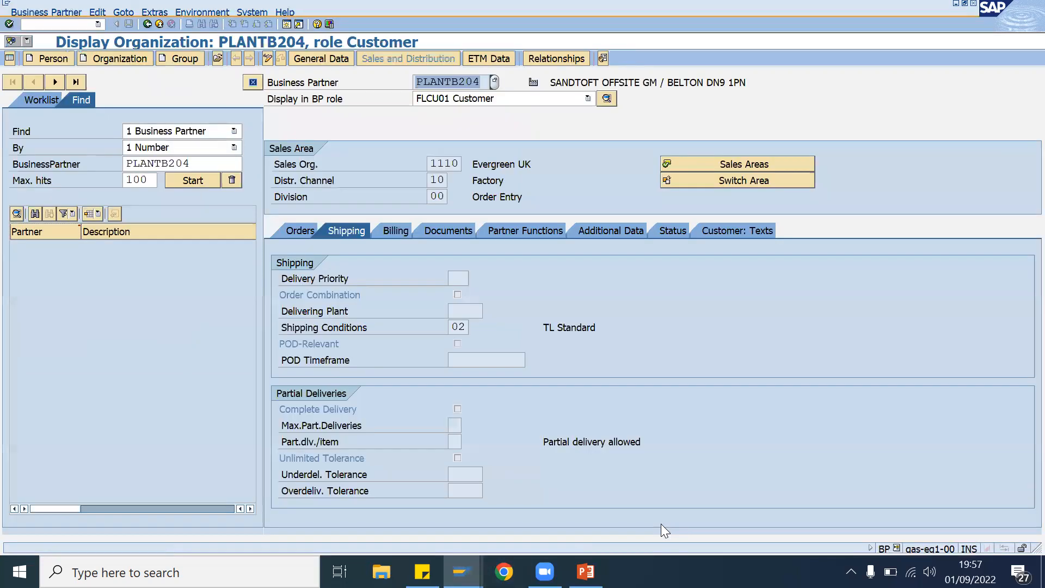
pyautogui.click(467, 328)
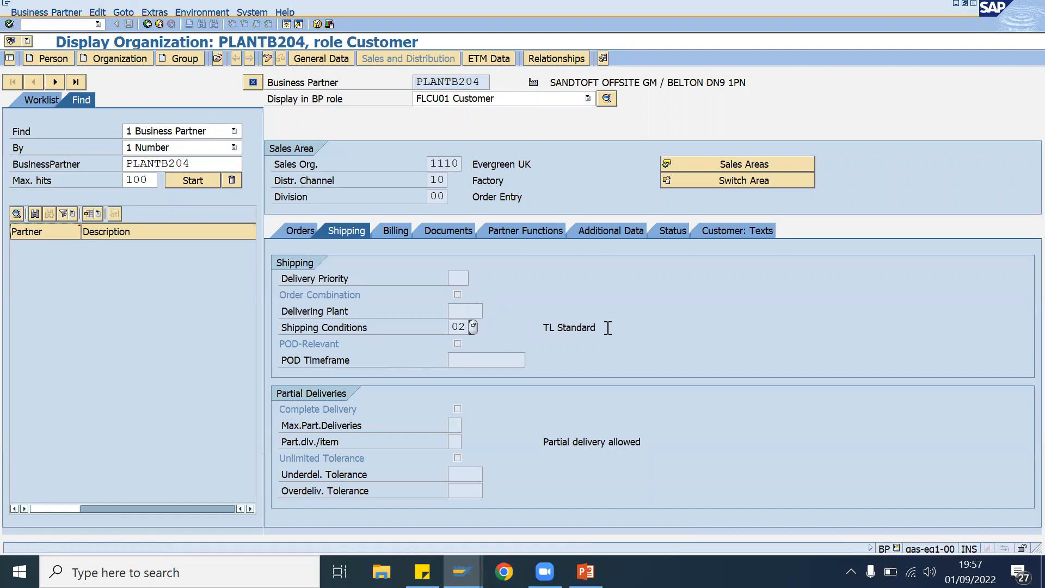
pyautogui.click(544, 327)
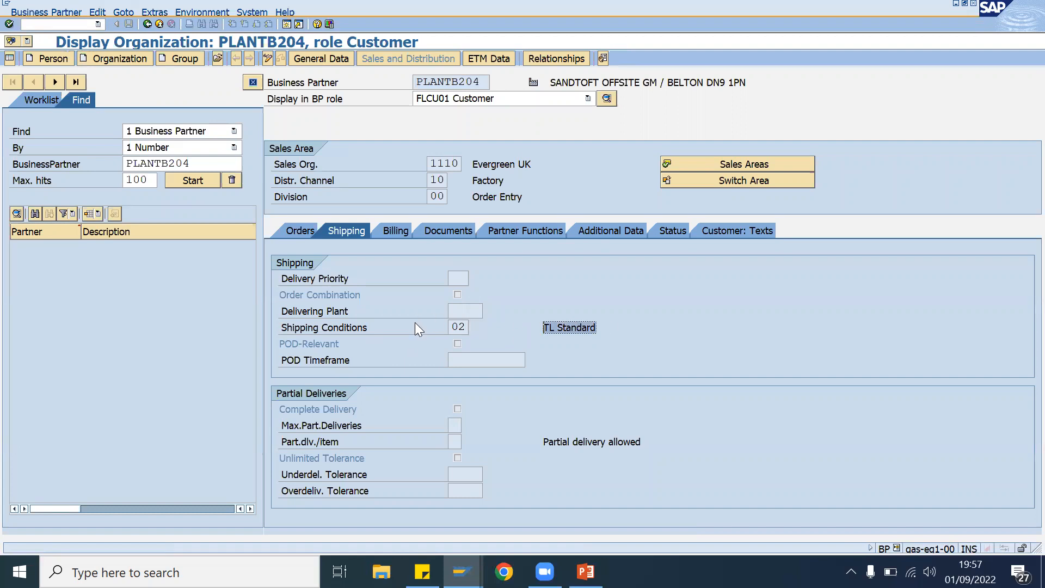
pyautogui.click(468, 327)
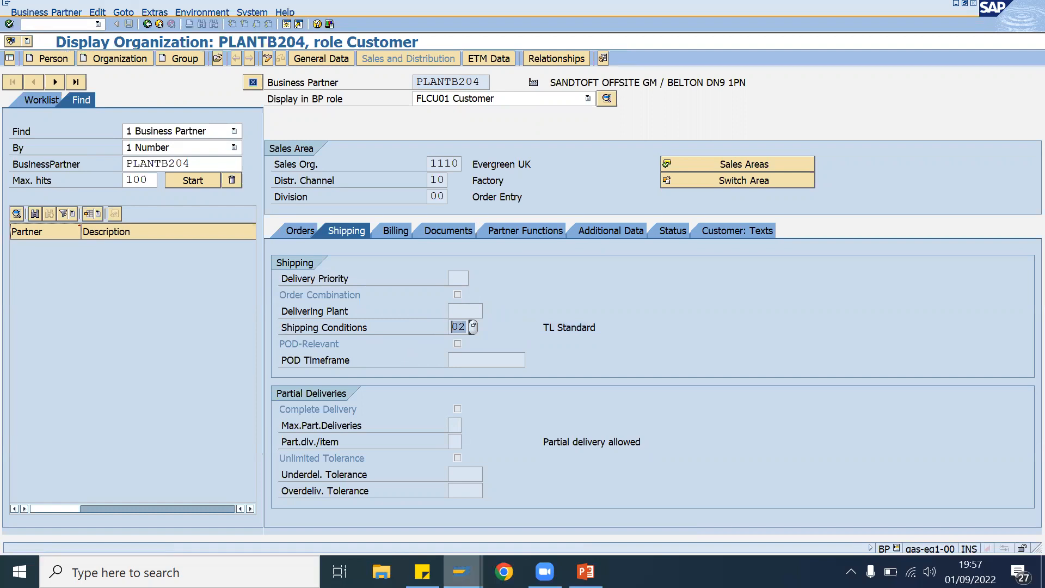
# - Display the shipping details of item 10 in the stock transport order, checking its purchase order history in between
pyautogui.click(462, 572)
pyautogui.click(212, 500)
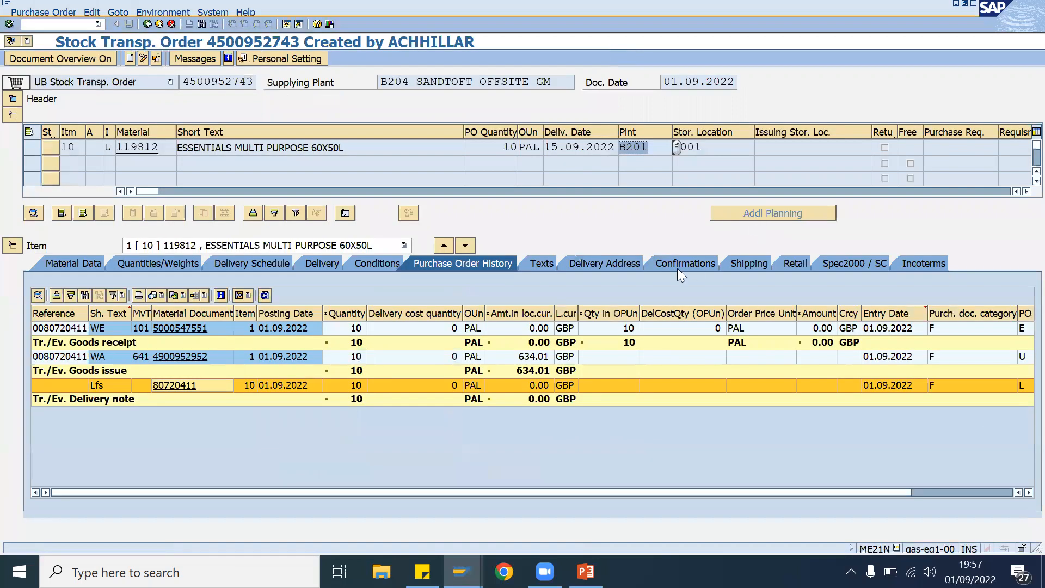
pyautogui.click(741, 264)
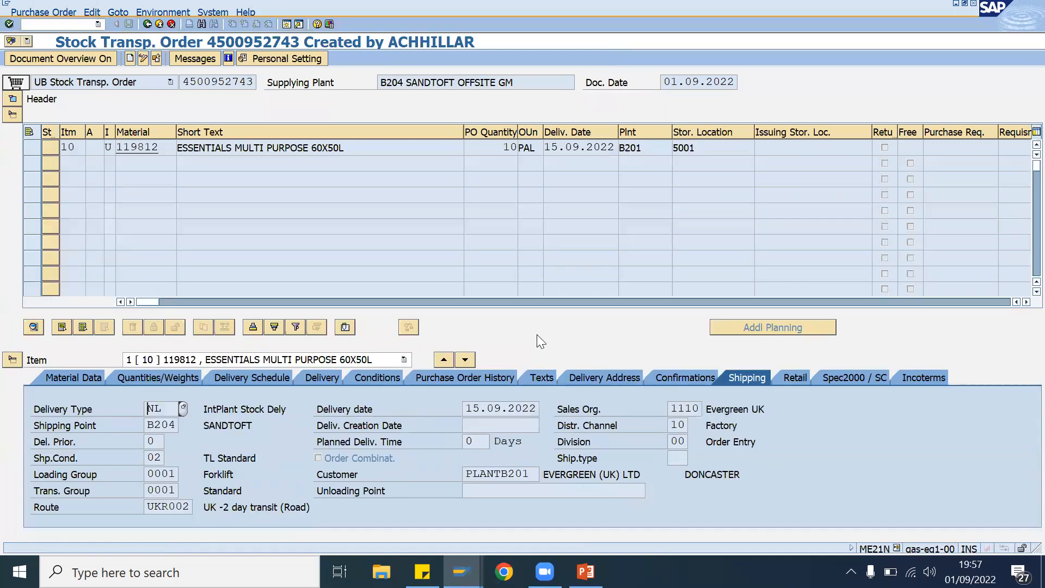
pyautogui.click(461, 378)
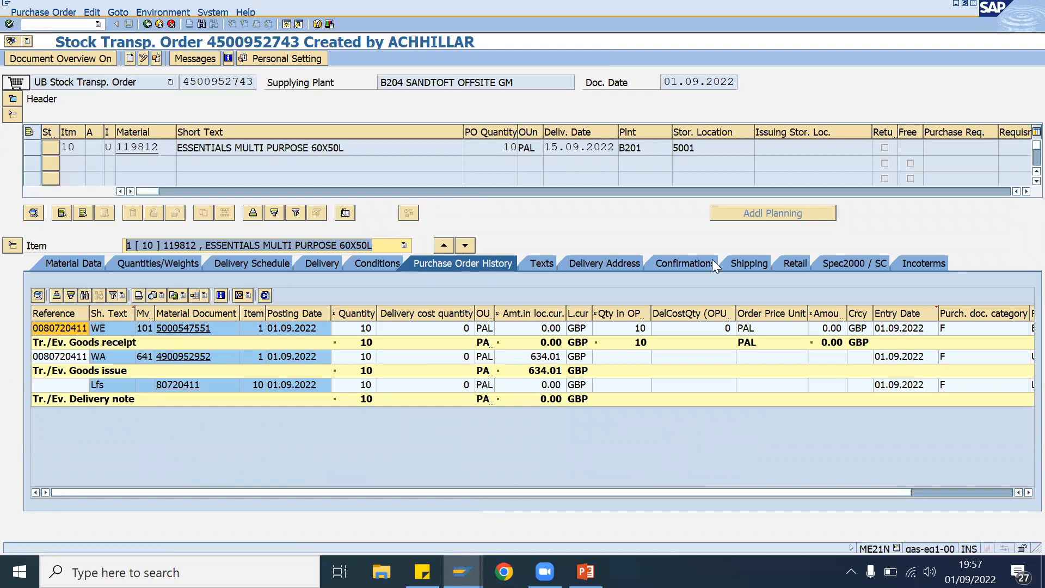
pyautogui.click(759, 263)
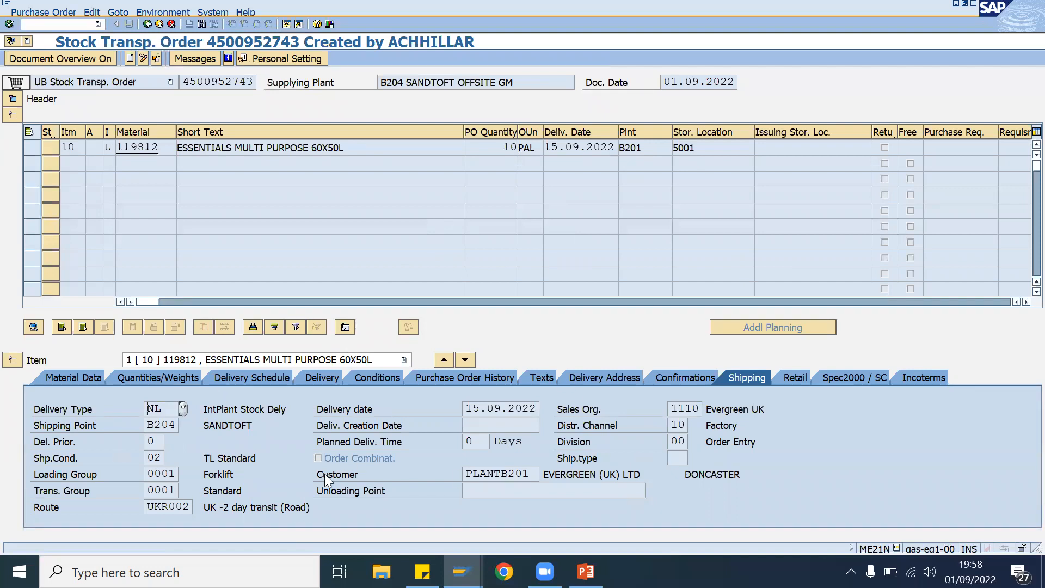
# - Consult the stock transport order steps in the sticky note and return to the plant B201 shipping data session
pyautogui.click(461, 571)
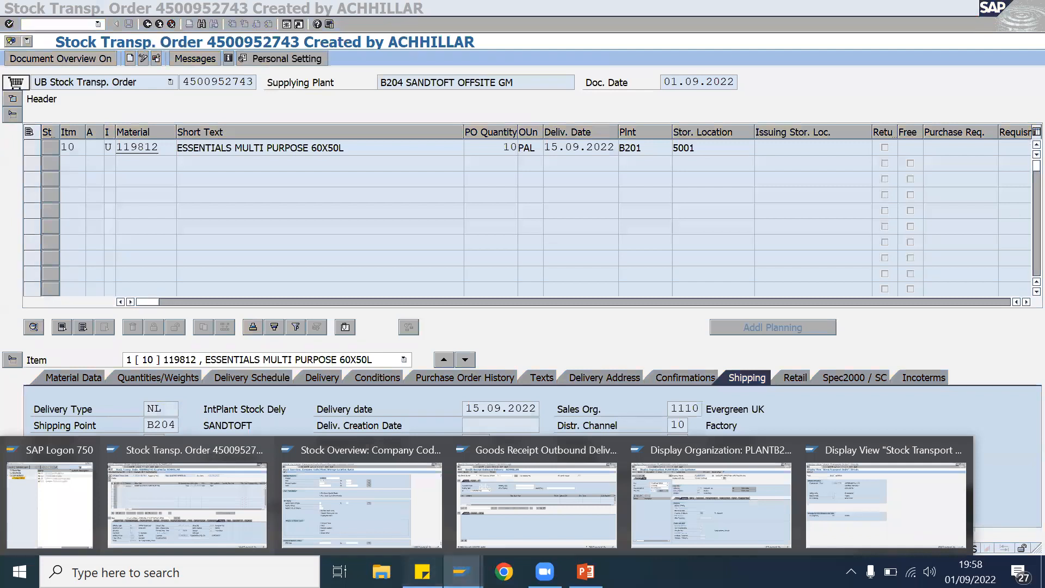
pyautogui.click(422, 572)
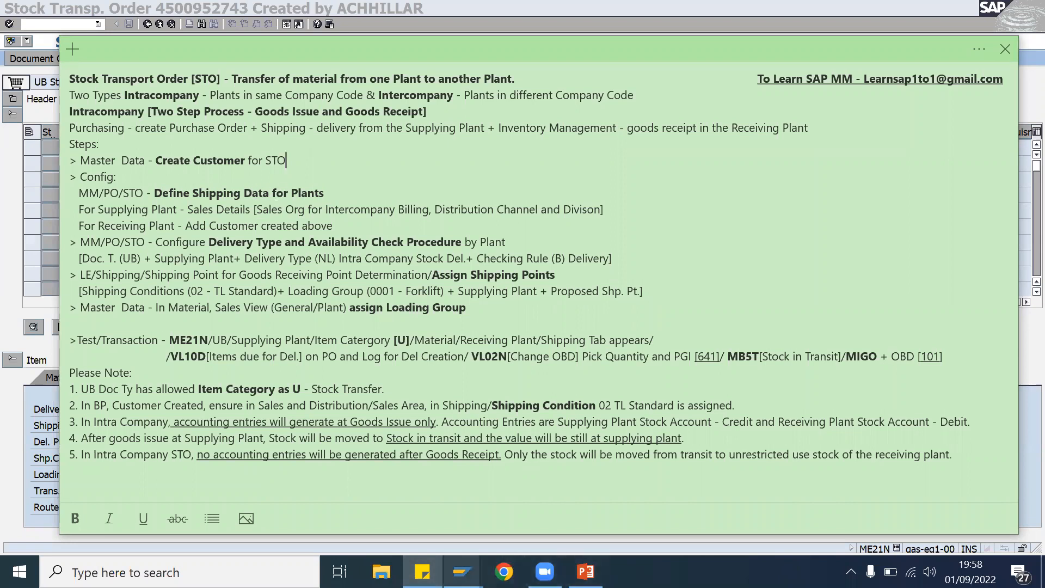
pyautogui.click(462, 572)
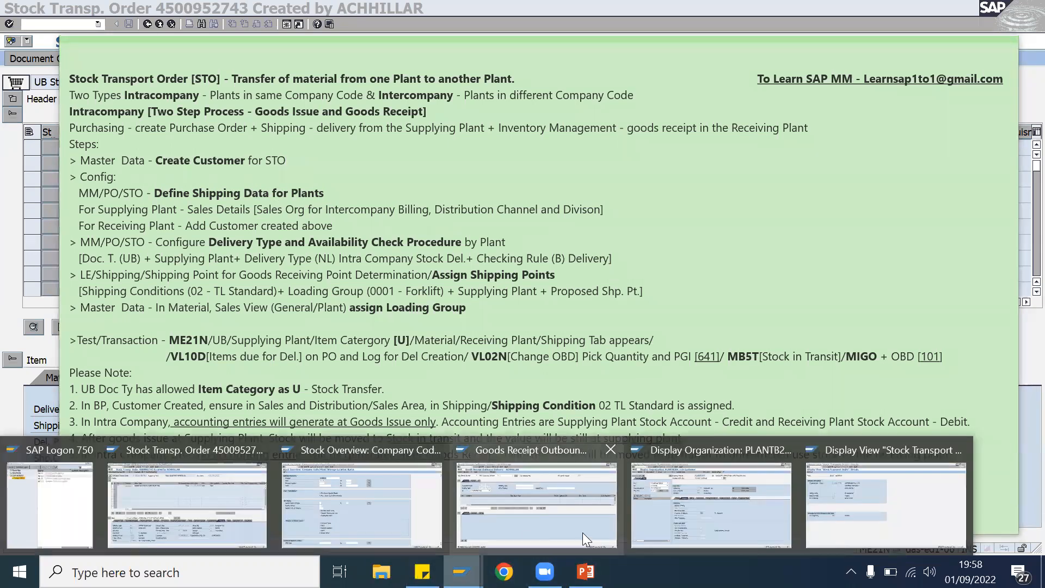
pyautogui.click(917, 539)
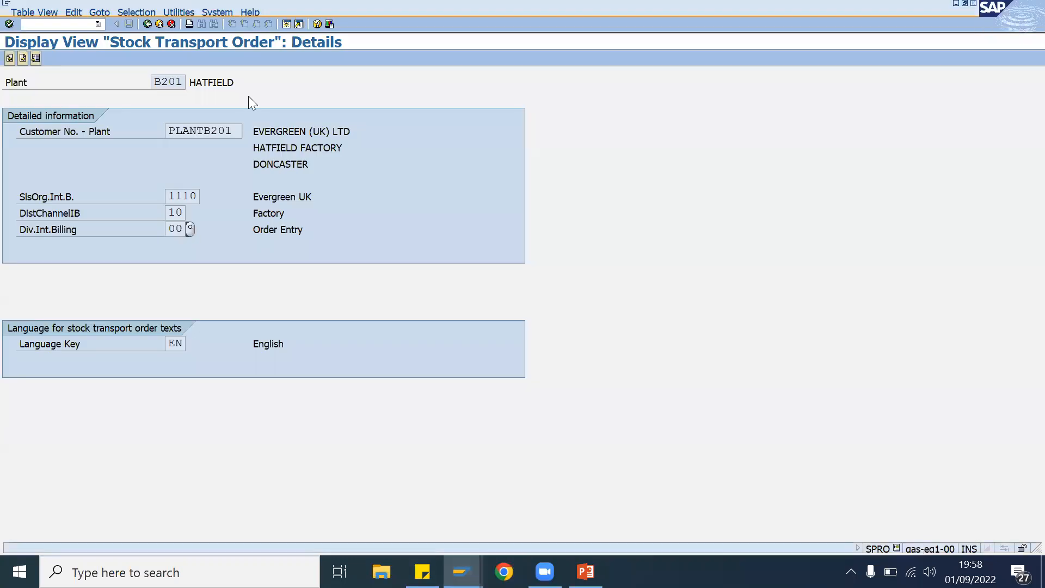
# - Leave the plant shipping data and open Configure Delivery Type & Availability Check Procedure by Plant in the implementation guide
pyautogui.click(147, 23)
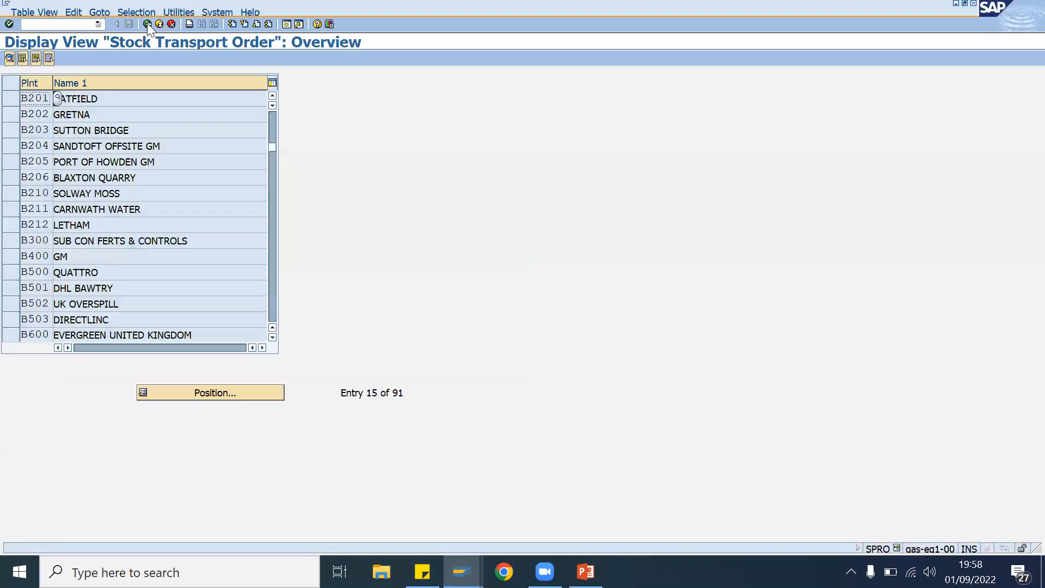
pyautogui.click(147, 23)
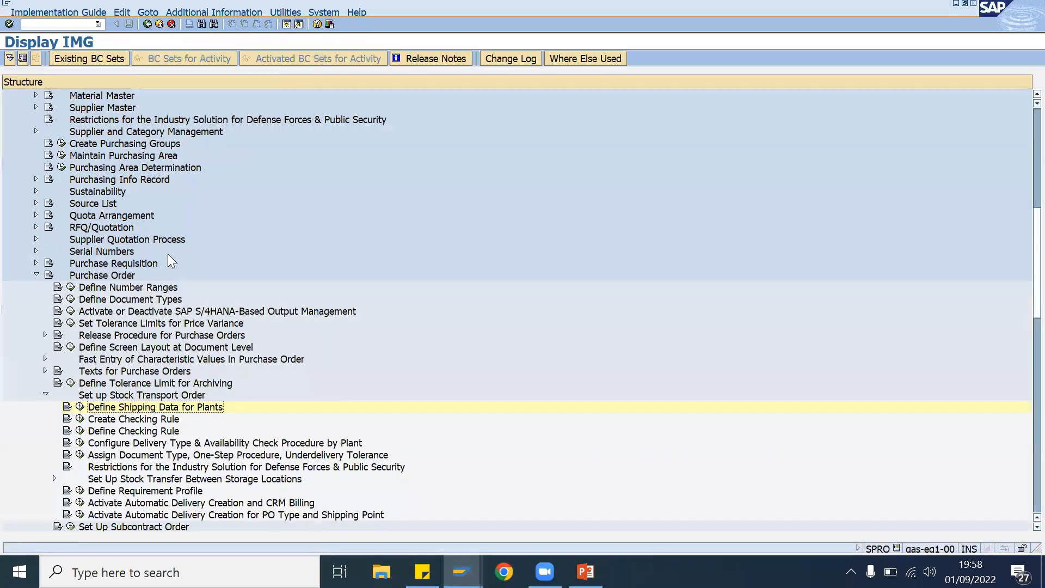
pyautogui.click(118, 445)
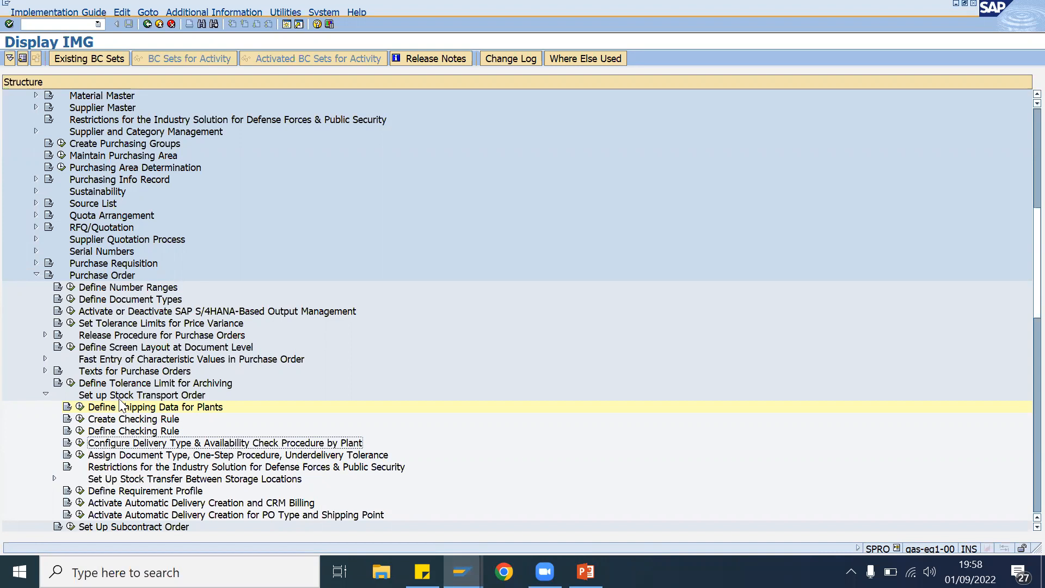
pyautogui.click(80, 442)
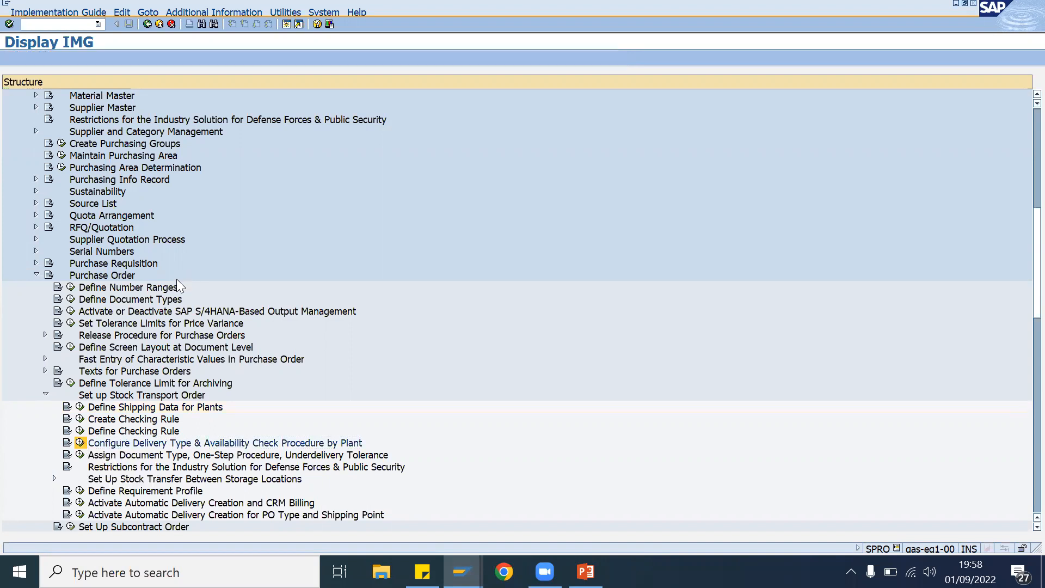
pyautogui.click(84, 366)
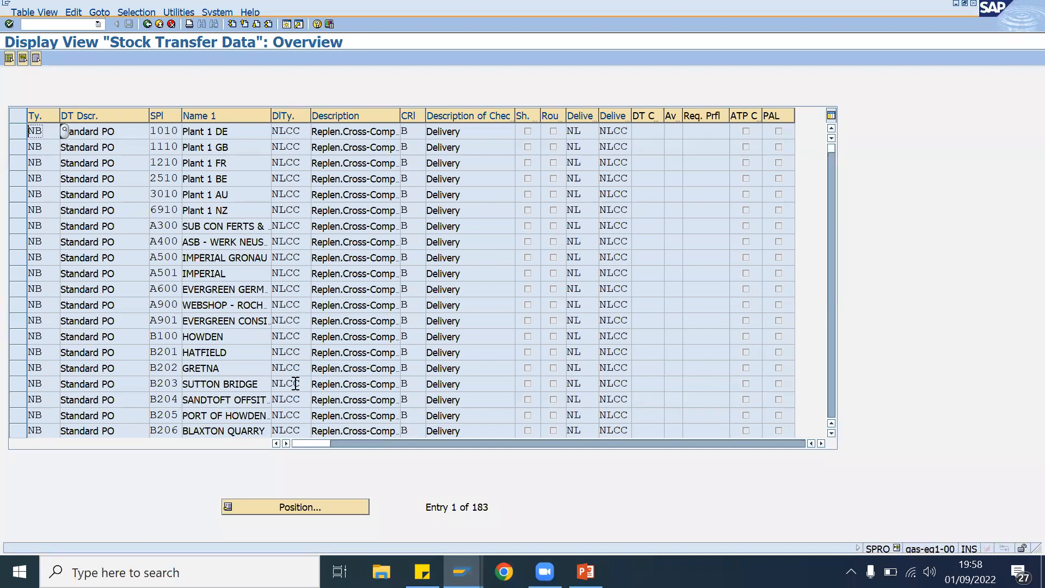
# - Browse the stock transfer data entries and open the entry positioning by document type and supplying plant
pyautogui.scroll(-1, 279, 267)
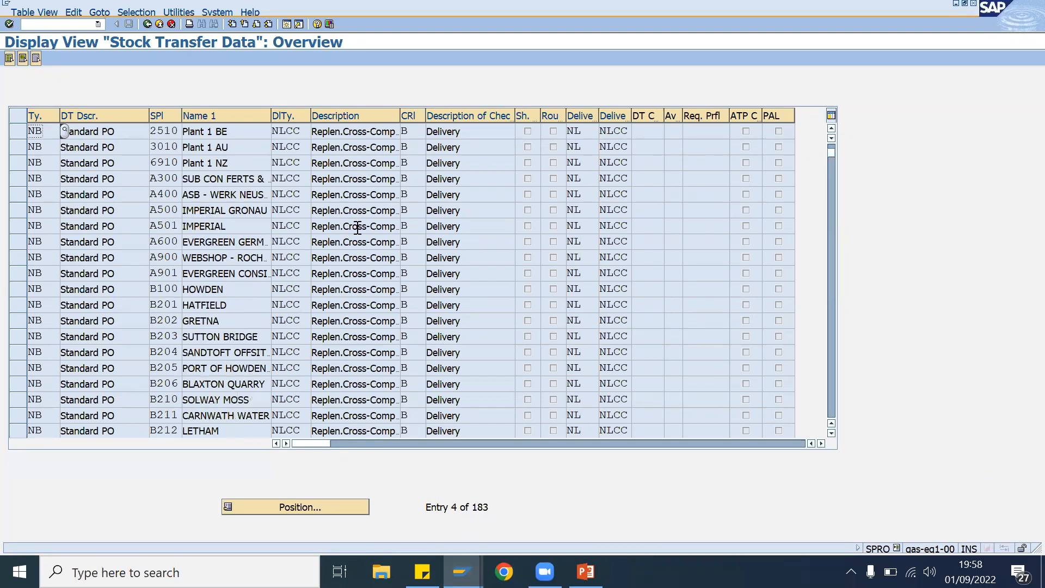
pyautogui.click(18, 133)
pyautogui.click(17, 130)
pyautogui.click(318, 504)
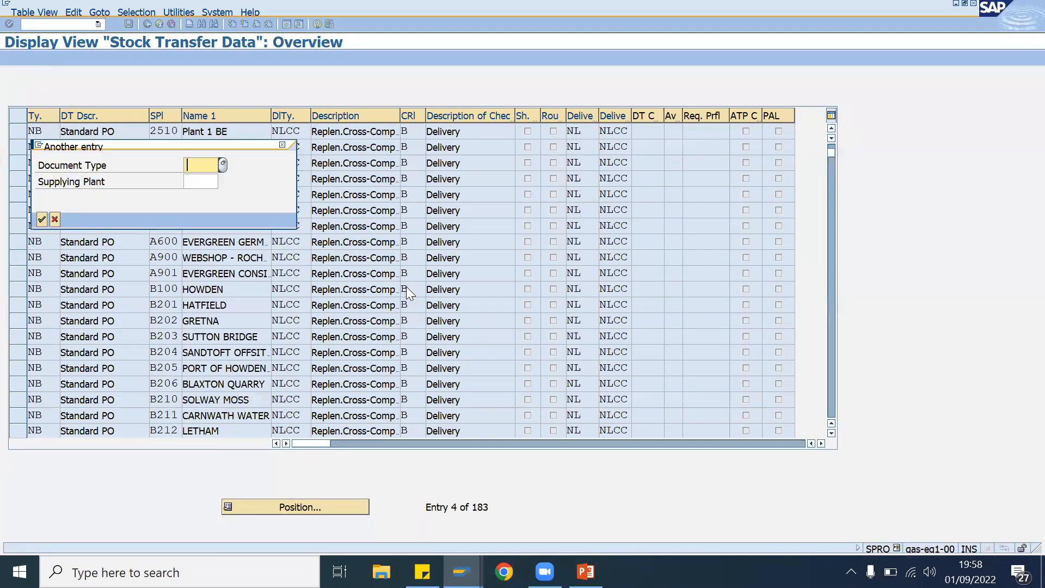
# - Position the Stock Transfer Data table at document type UB and supplying plant B204, and select that entry
pyautogui.write('ub')
pyautogui.click(209, 180)
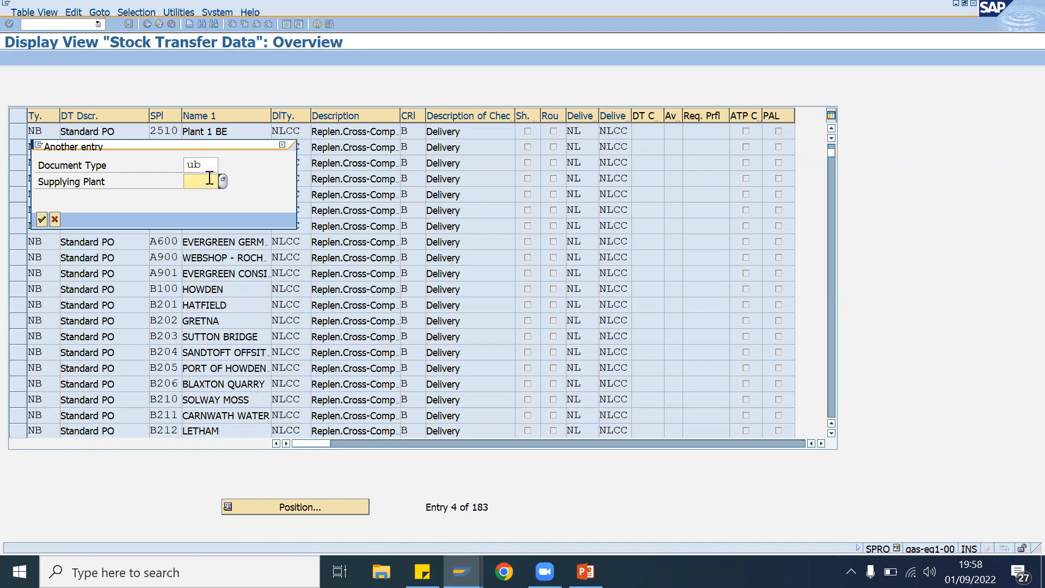
pyautogui.write('b204')
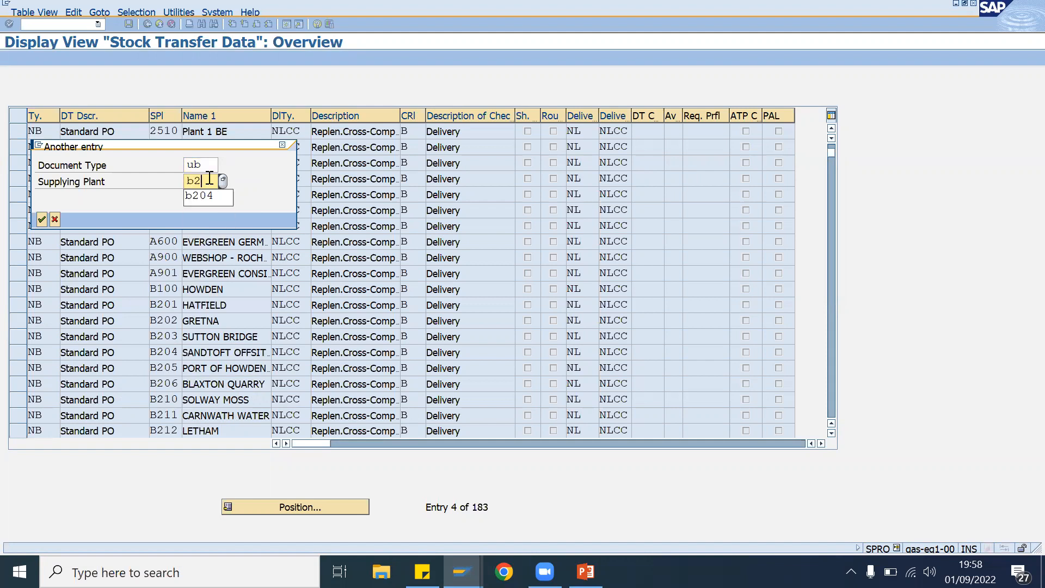
pyautogui.click(41, 219)
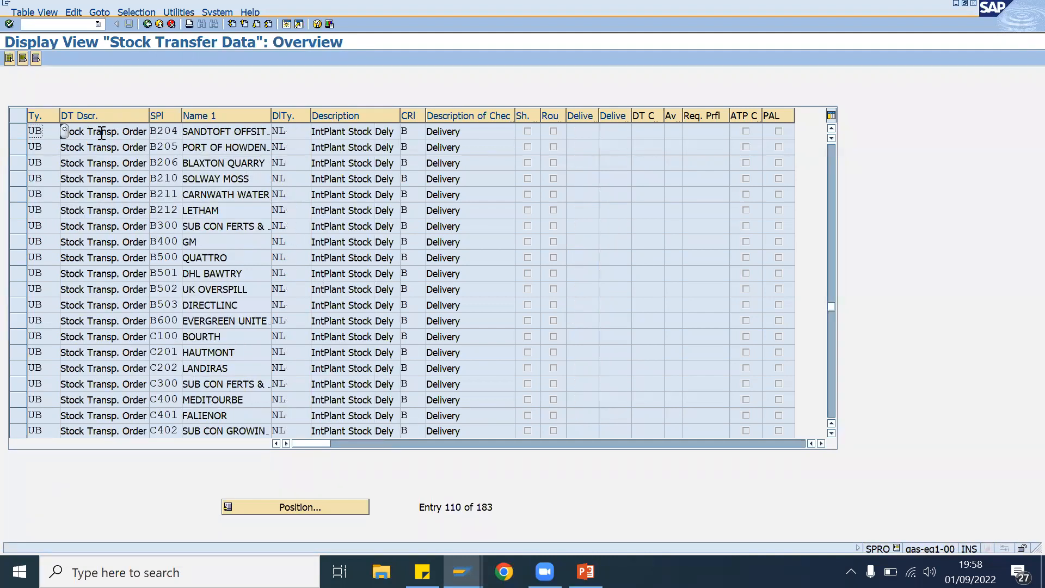
pyautogui.click(476, 132)
pyautogui.click(19, 130)
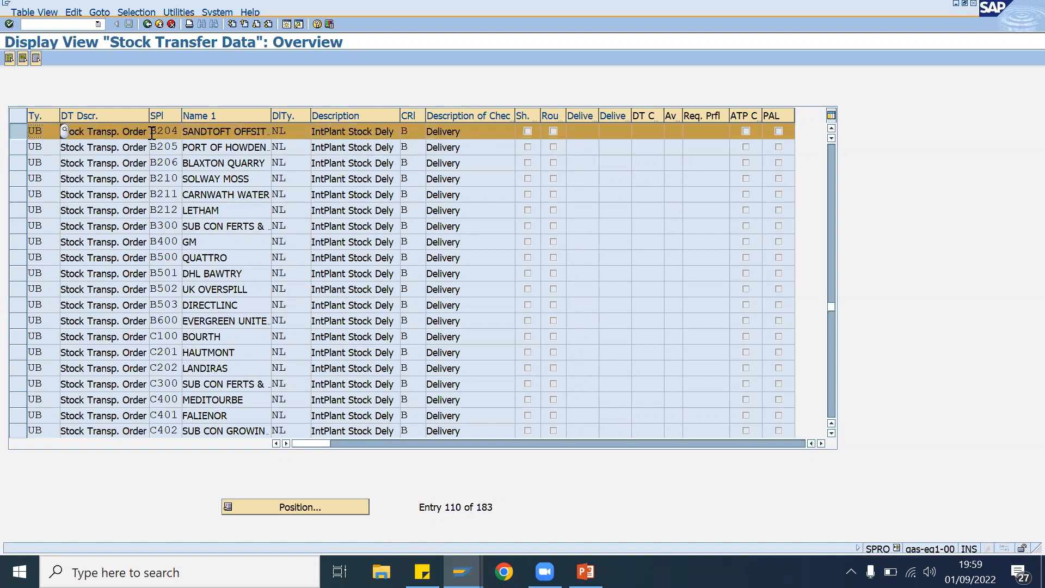
# - Review the delivery type, its description and the checking rule in the UB entry for supplying plant B204
pyautogui.click(298, 131)
pyautogui.click(417, 131)
pyautogui.doubleClick(180, 131)
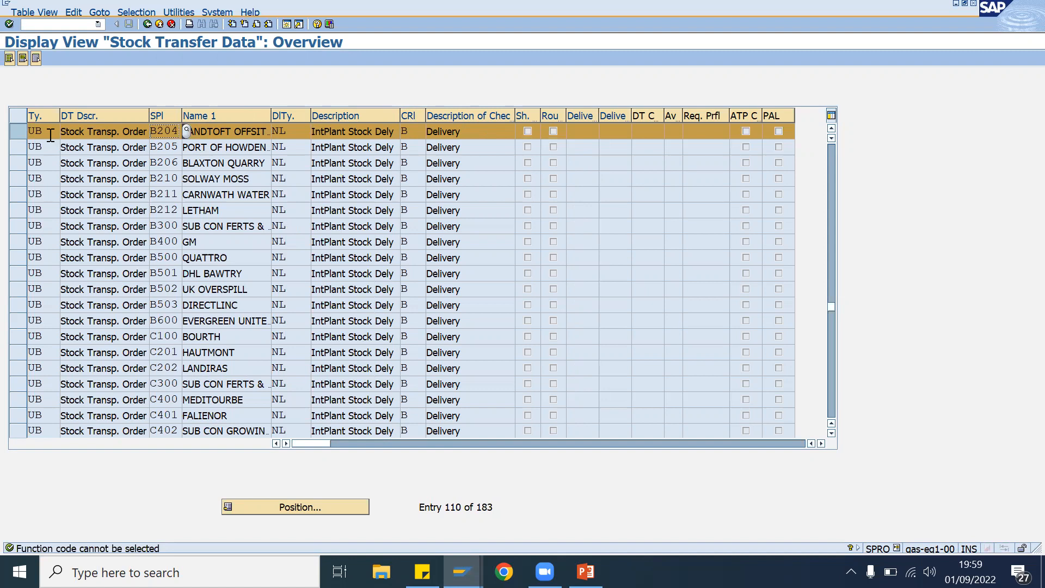
pyautogui.click(19, 135)
pyautogui.click(297, 131)
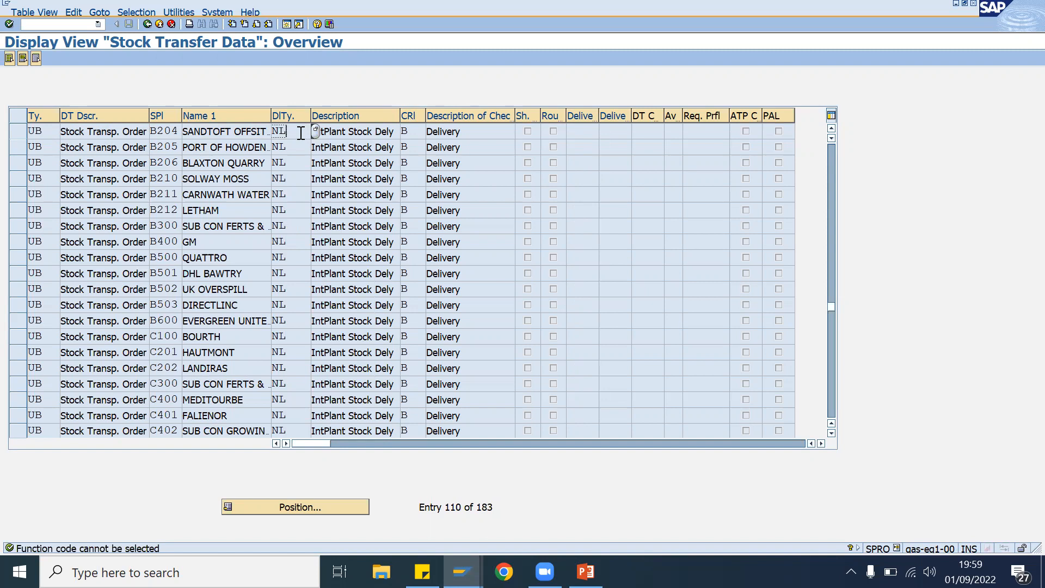
pyautogui.click(398, 131)
pyautogui.click(300, 135)
pyautogui.click(390, 131)
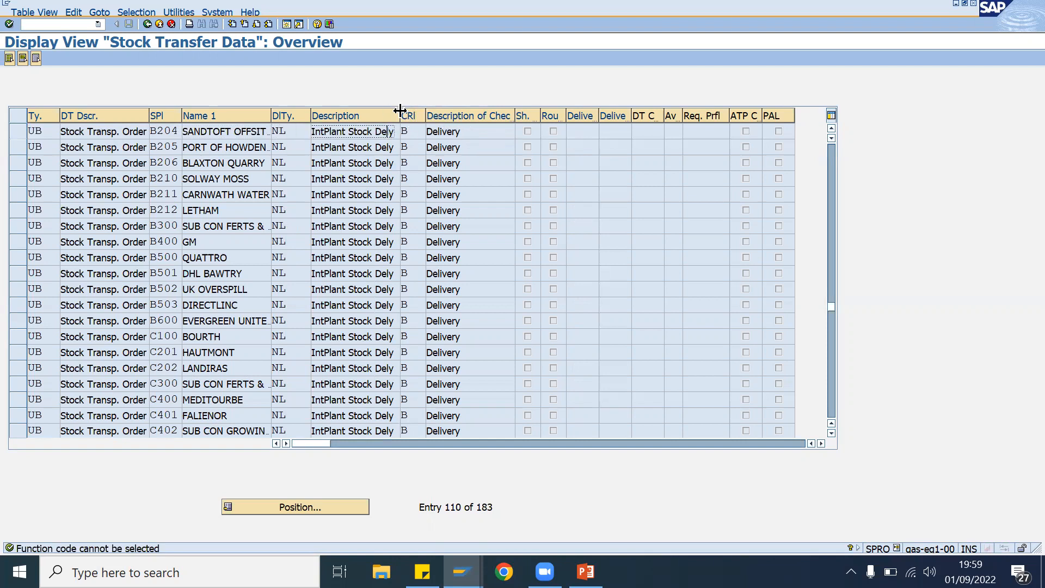
# - Leave the Stock Transfer Data view and review the delivery type and availability check procedure notes in Sticky Notes
pyautogui.click(147, 24)
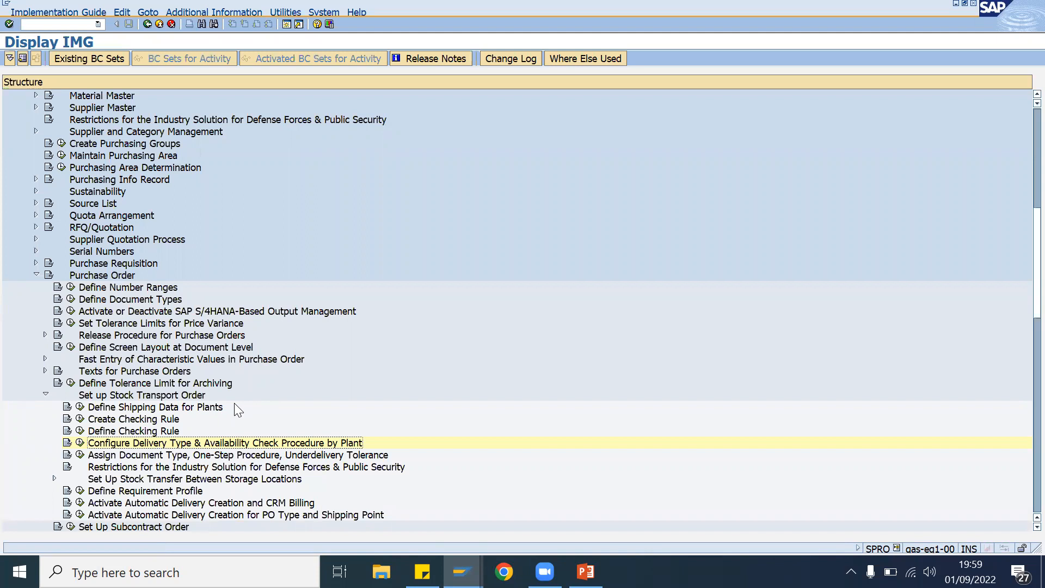
pyautogui.click(422, 571)
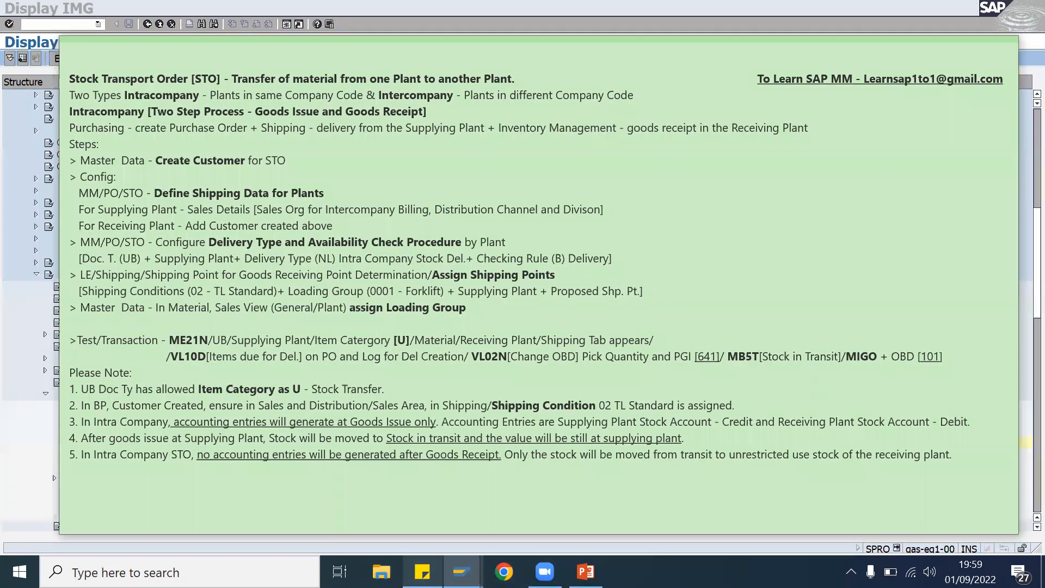
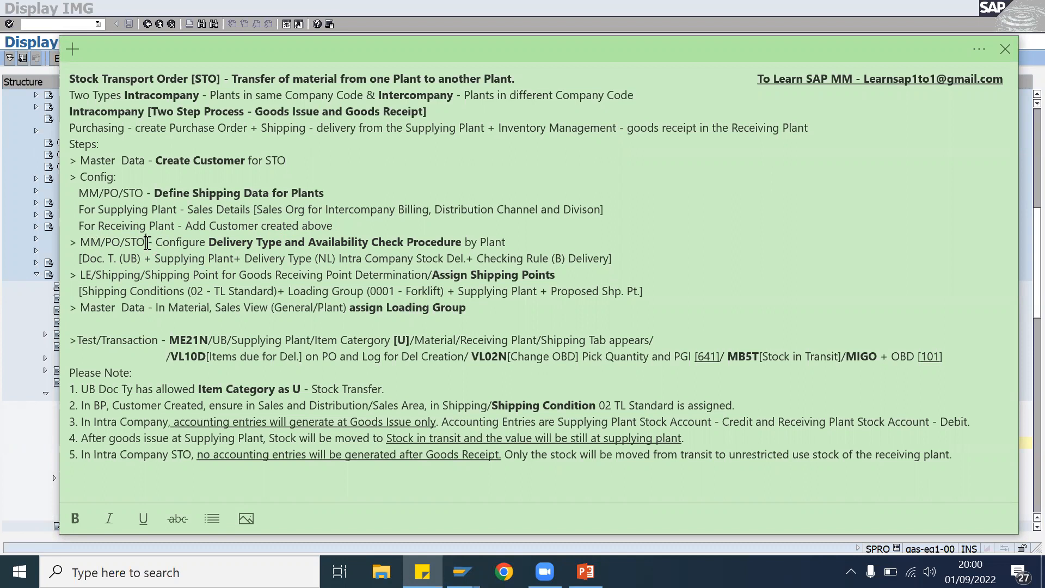
pyautogui.click(257, 243)
pyautogui.click(512, 241)
pyautogui.click(145, 259)
pyautogui.click(641, 257)
pyautogui.click(462, 572)
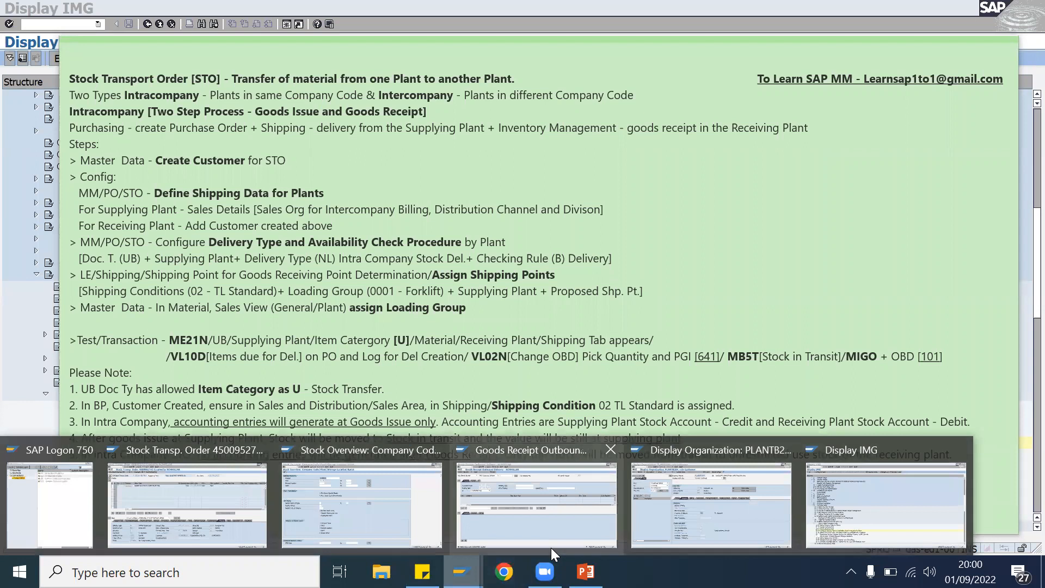
pyautogui.click(828, 527)
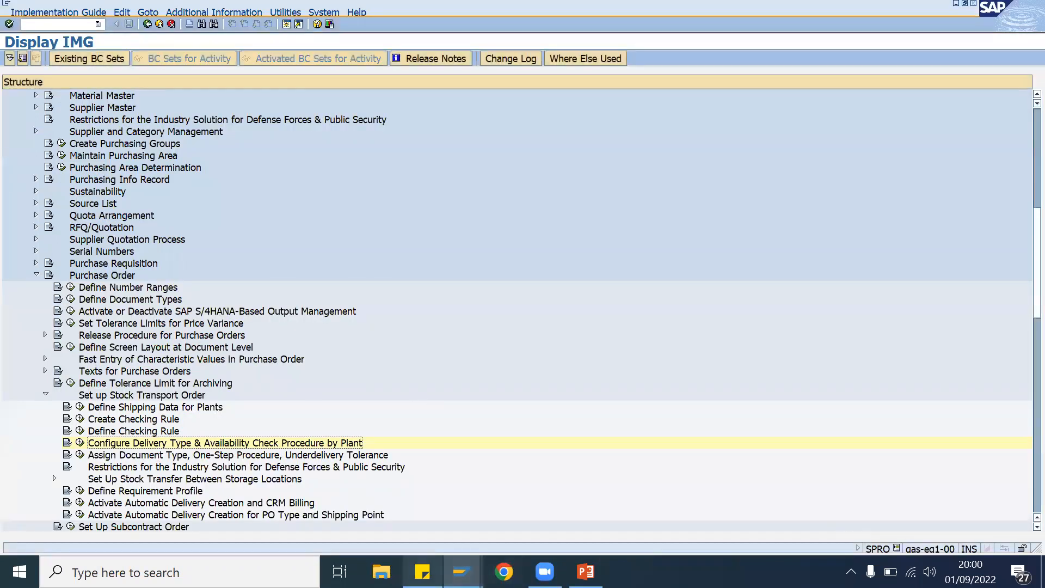
# - Check the configuration path for Assign Shipping Points in Sticky Notes and switch back to SAP's Display IMG window
pyautogui.click(422, 572)
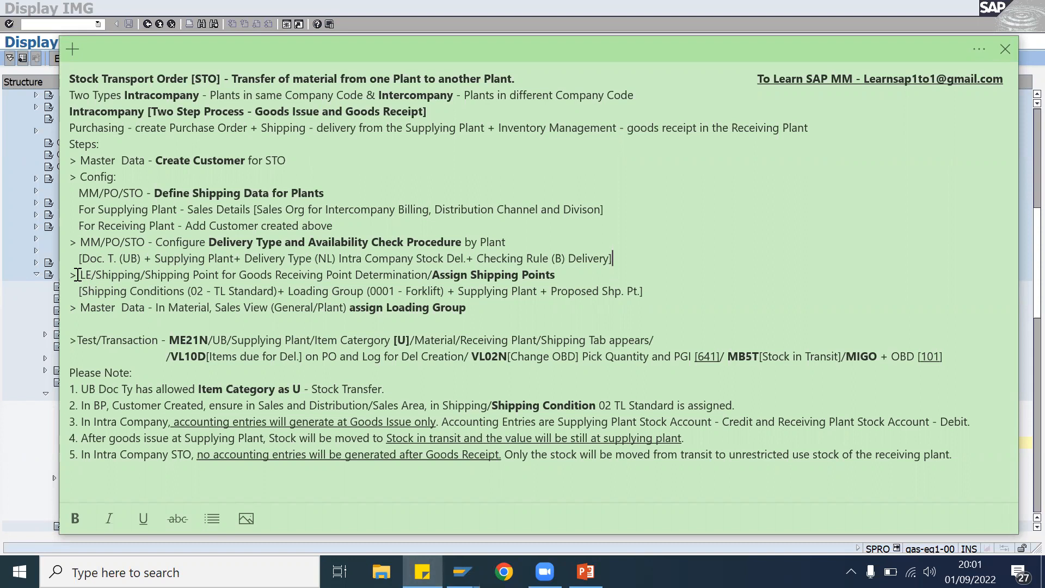
pyautogui.click(462, 572)
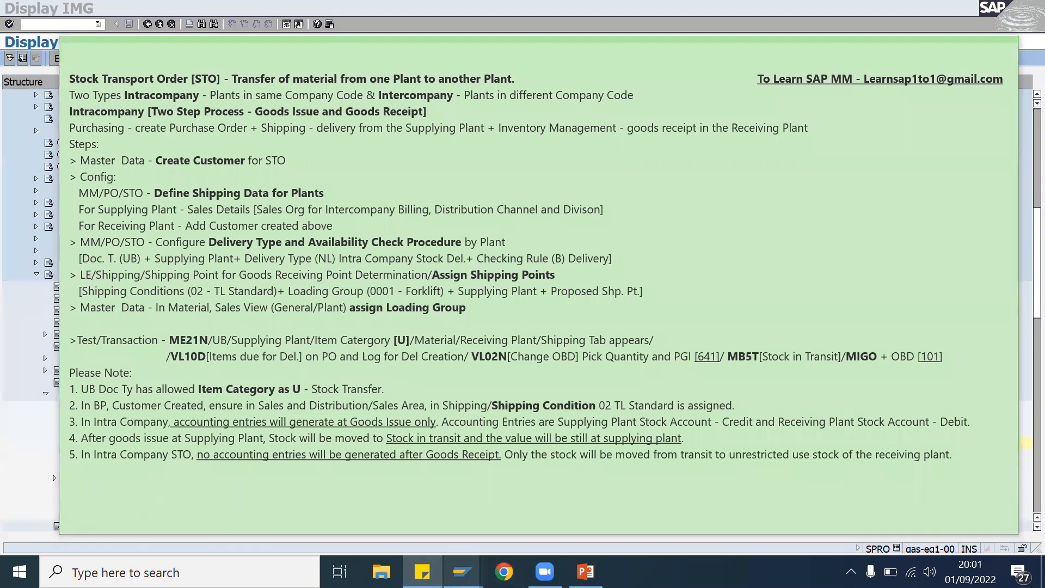
pyautogui.click(866, 506)
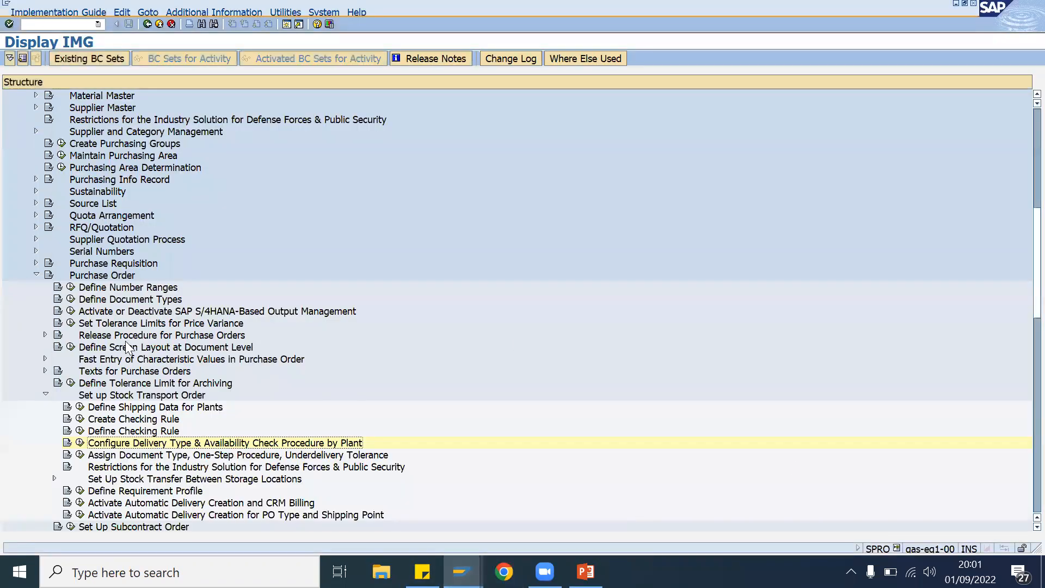
# - Collapse the Purchase Order and Materials Management nodes in the implementation guide
pyautogui.click(37, 275)
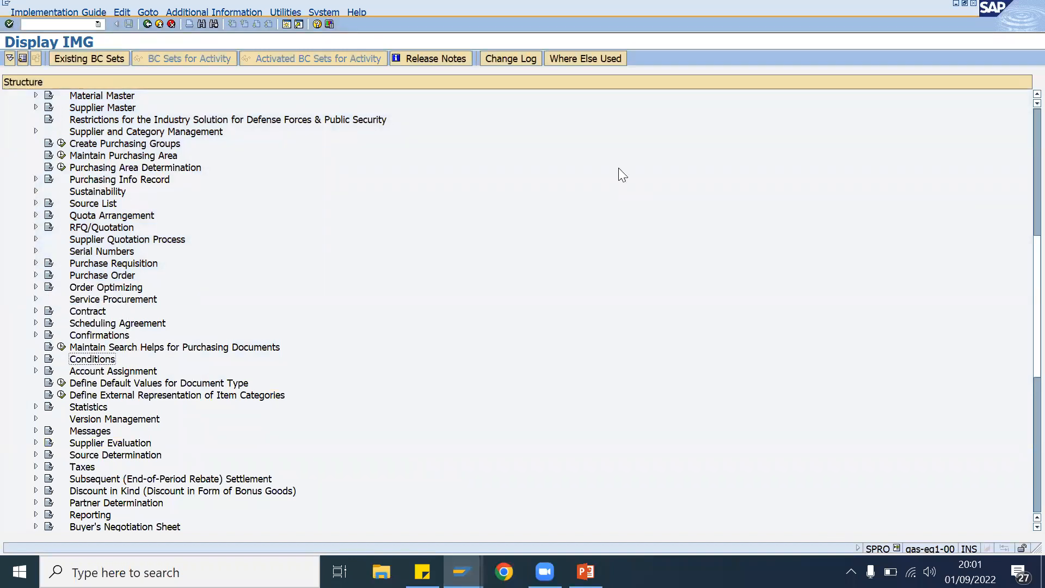
pyautogui.scroll(10, 1019, 163)
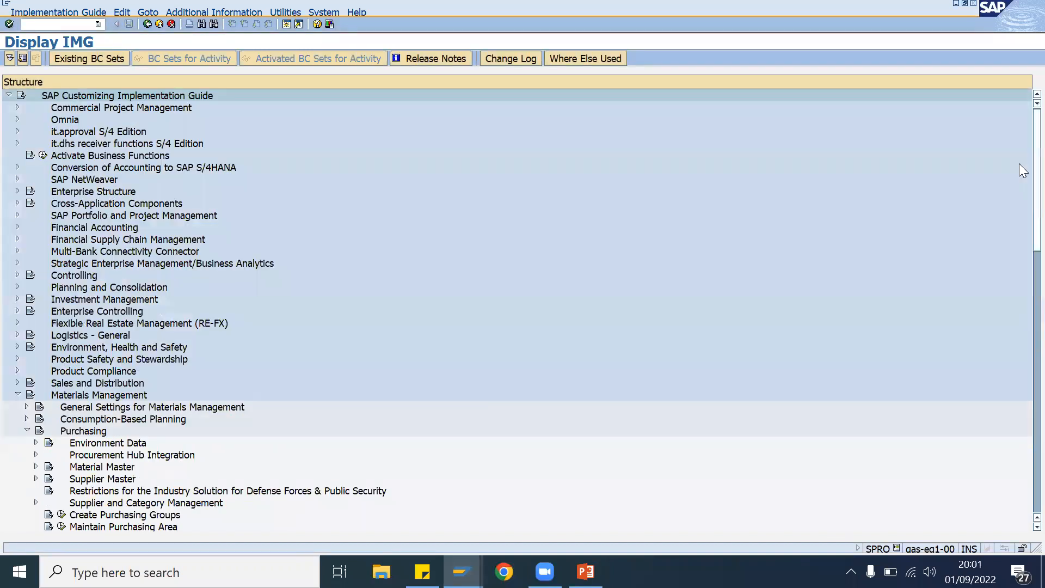
pyautogui.click(17, 395)
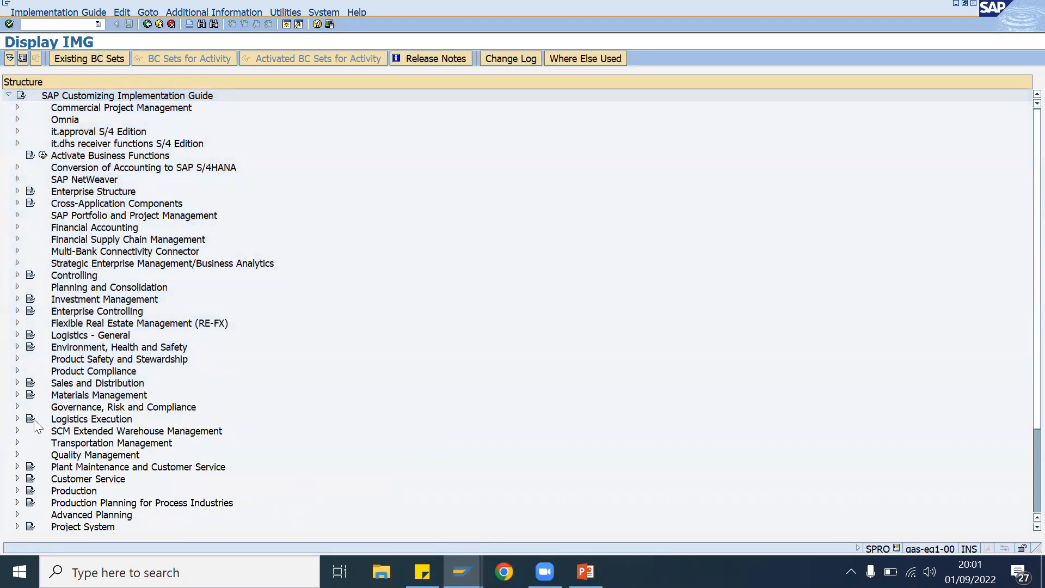
# - Expand Logistics Execution down through Shipping and Basic Shipping Functions to Shipping Point and Goods Receiving Point Determination
pyautogui.click(18, 418)
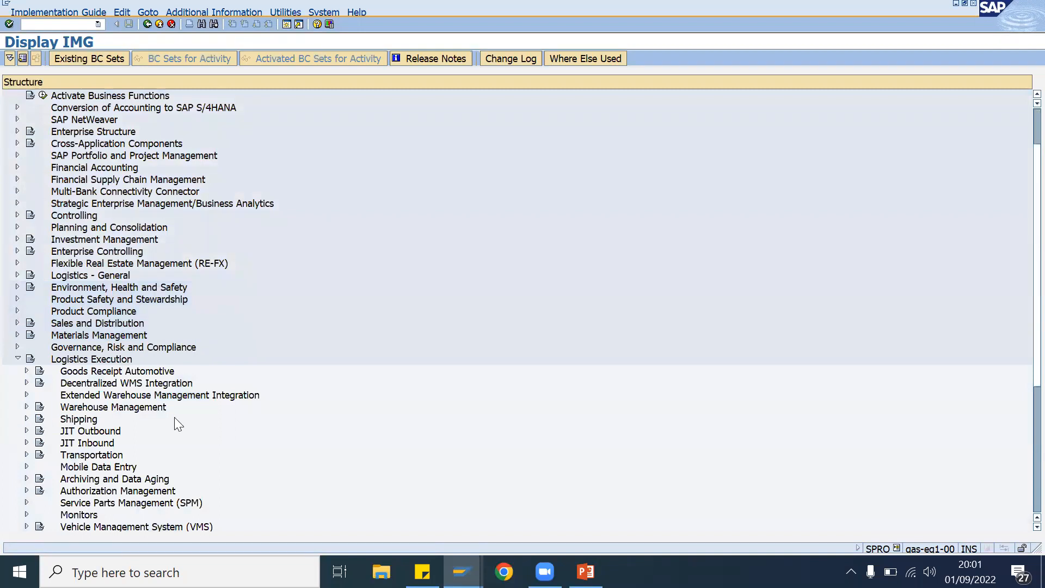
pyautogui.click(84, 422)
pyautogui.click(26, 419)
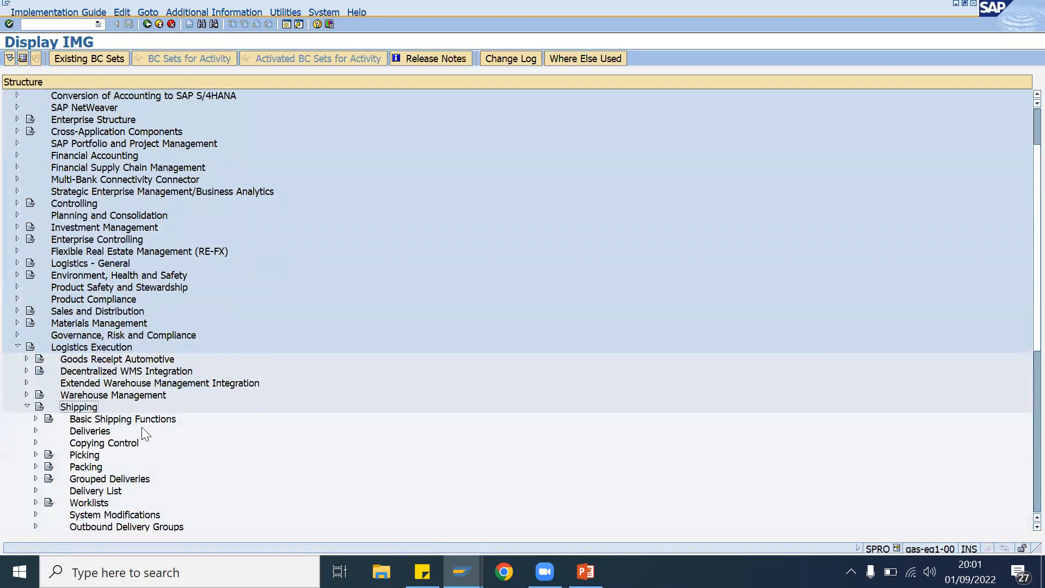
pyautogui.click(36, 419)
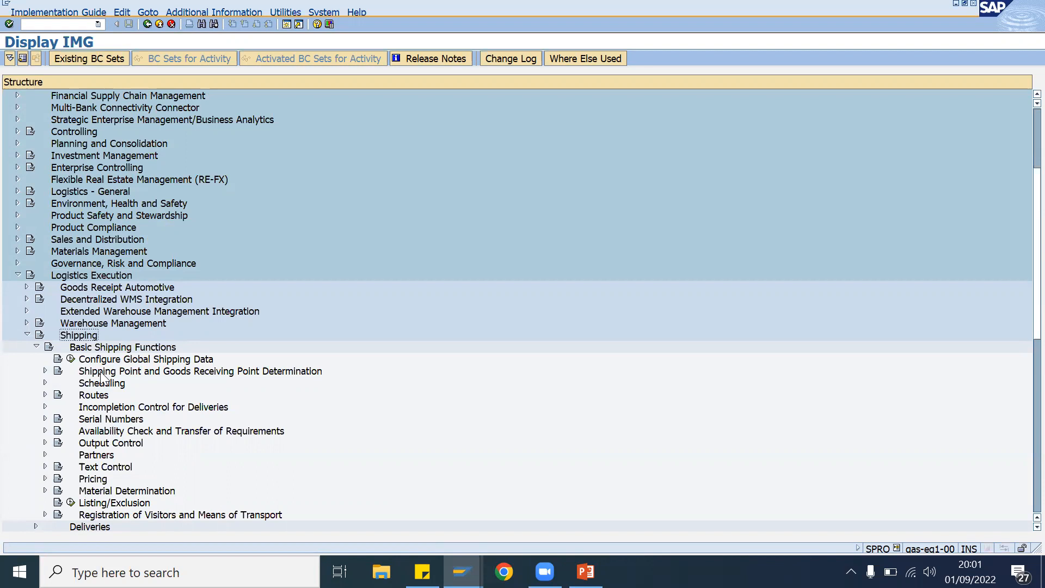
pyautogui.click(45, 371)
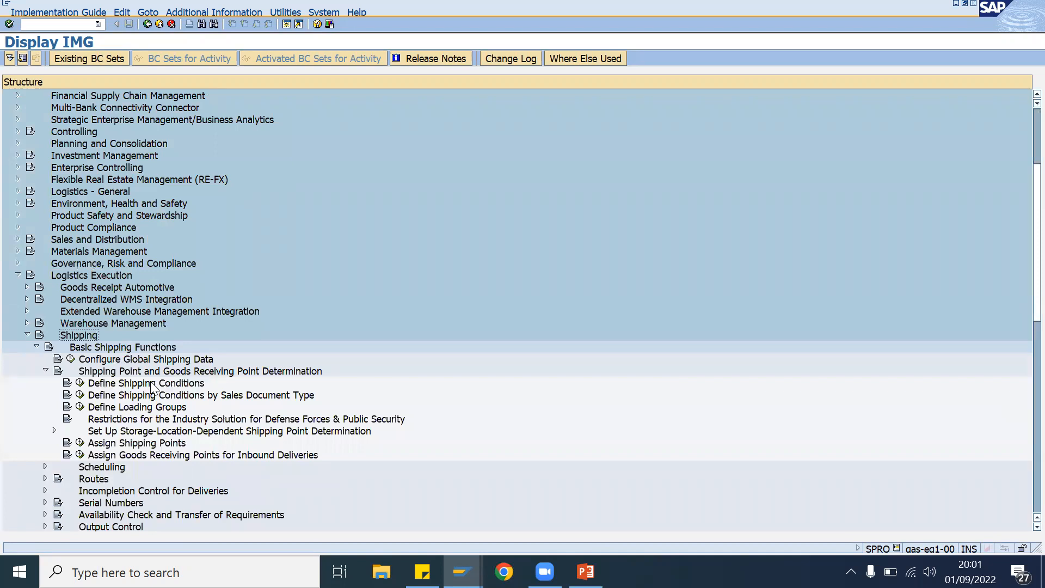
# - Open Define Shipping Conditions to review the 02 TL Standard entry, and return to the implementation guide
pyautogui.click(80, 383)
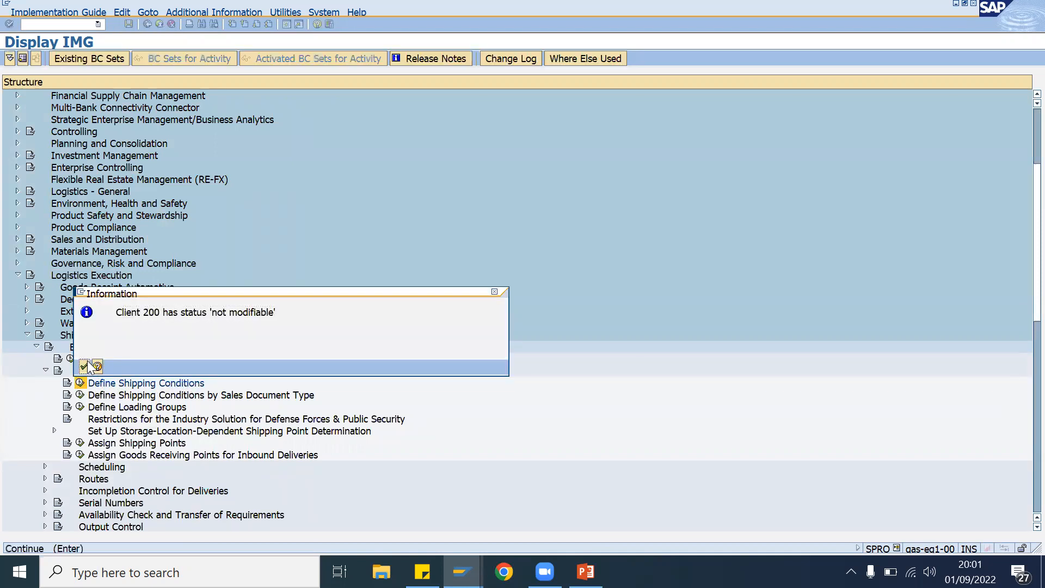
pyautogui.click(85, 366)
pyautogui.click(136, 128)
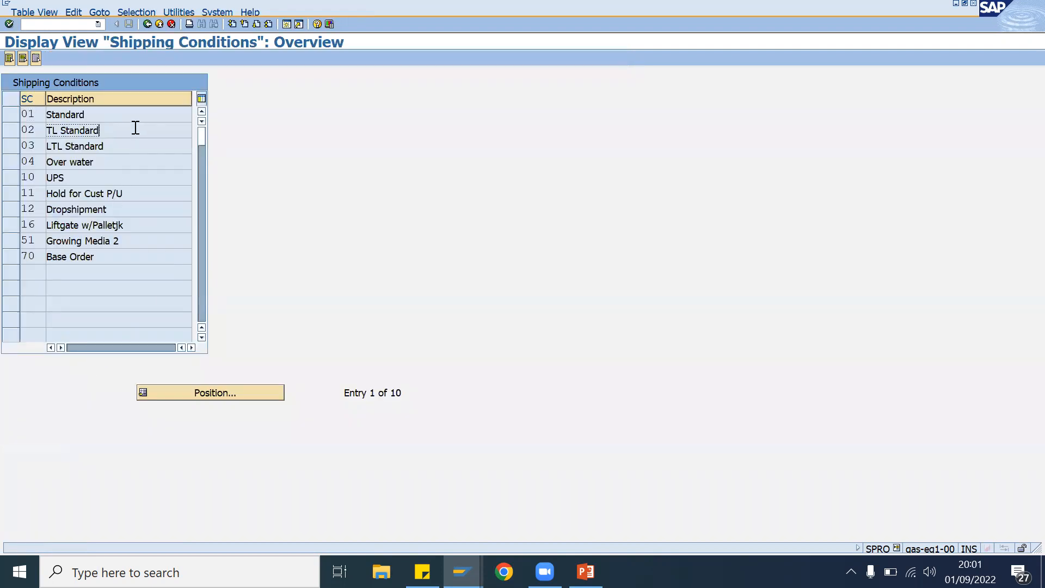
pyautogui.click(12, 130)
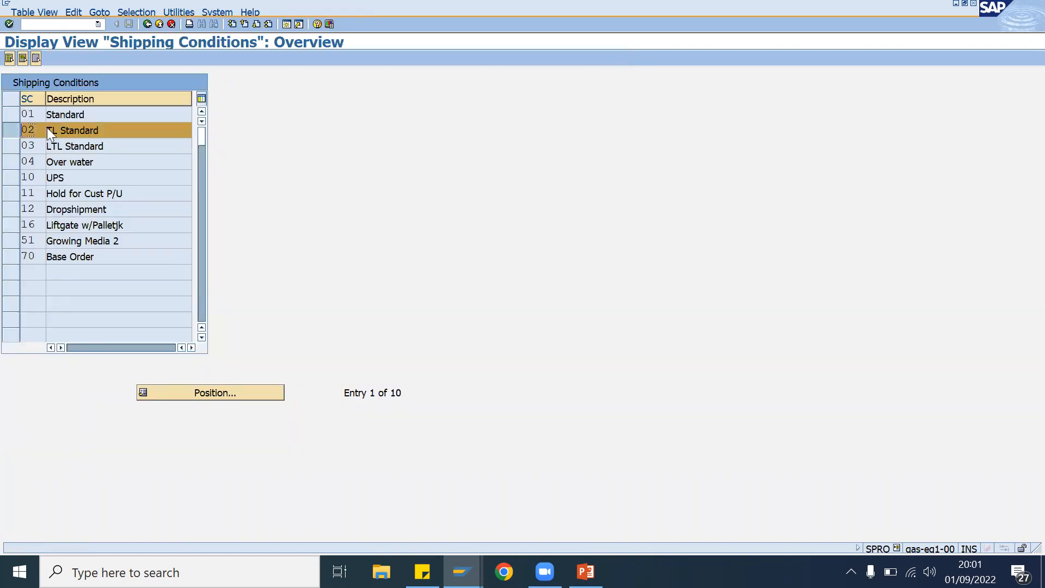
pyautogui.click(12, 130)
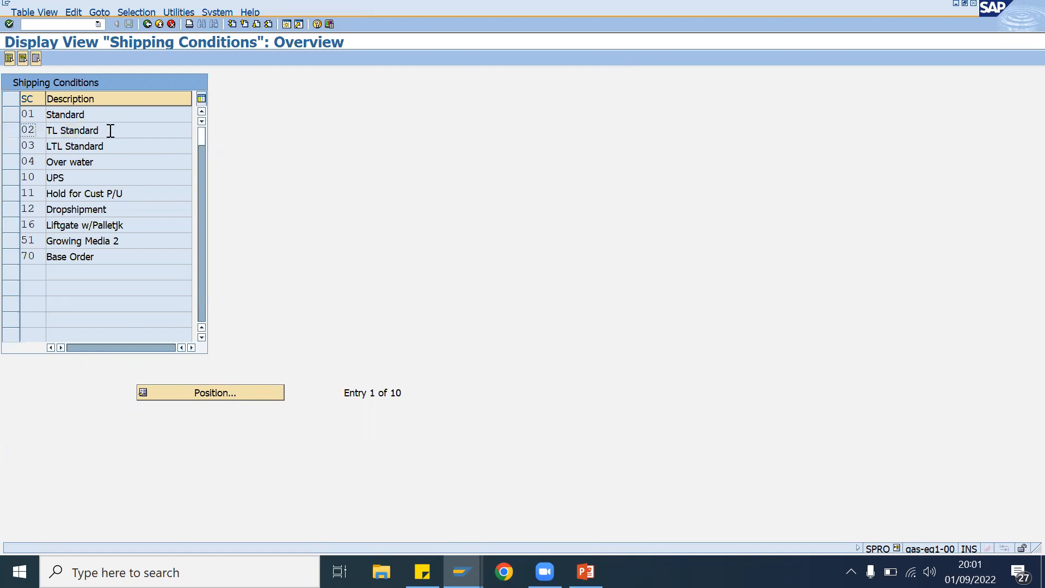
pyautogui.click(50, 130)
pyautogui.click(147, 24)
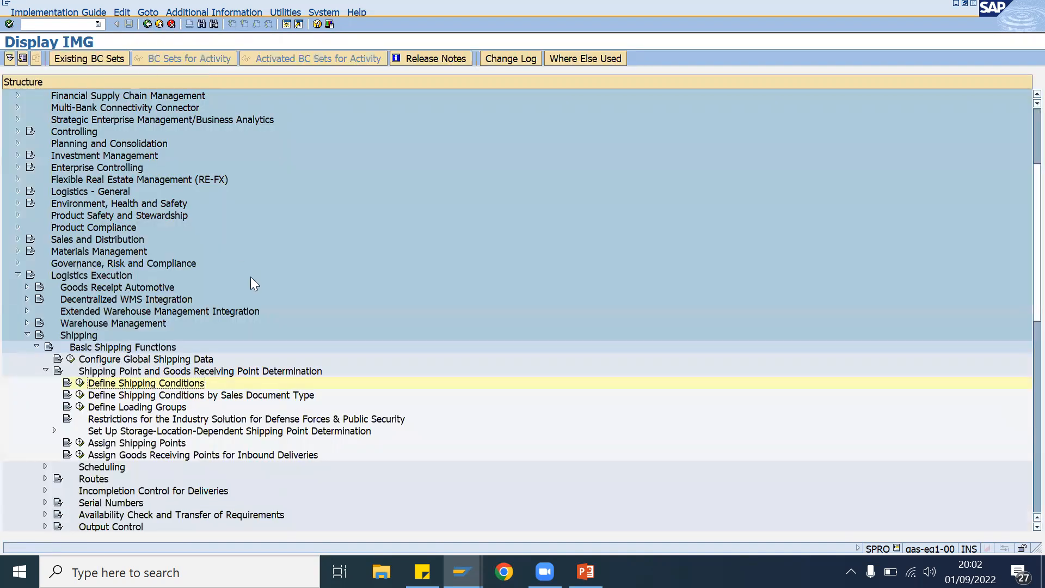
# - Open the Assign Shipping Points activity, acknowledging the client information message
pyautogui.click(116, 444)
pyautogui.click(80, 442)
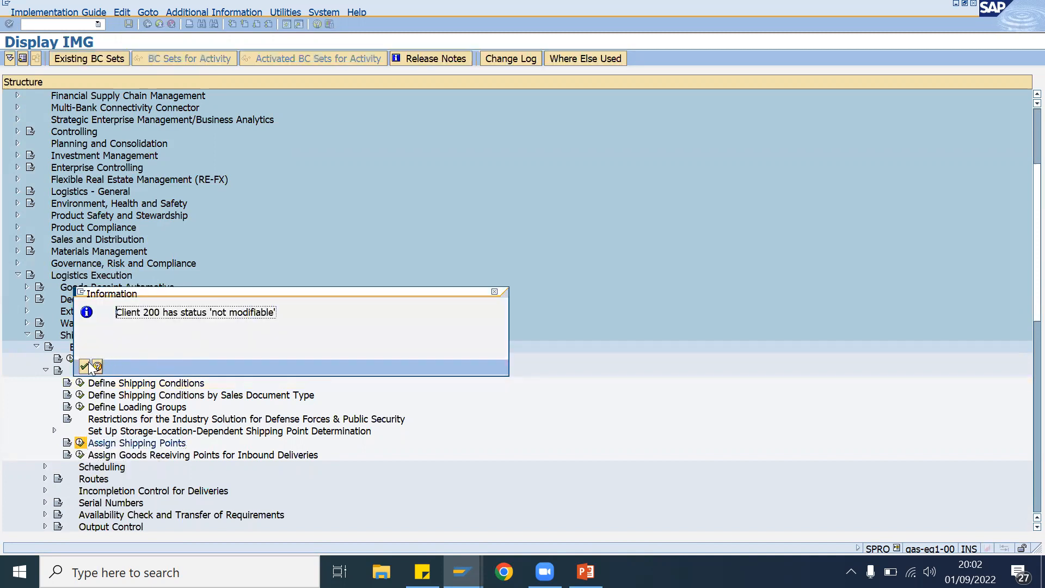
pyautogui.click(85, 365)
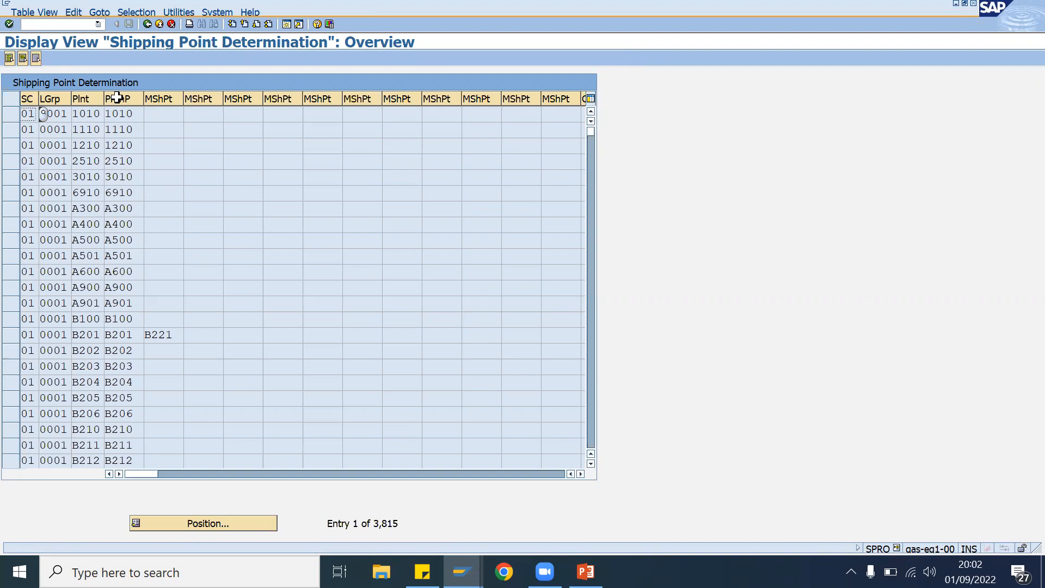
# - Position the Shipping Point Determination table at shipping condition 02, loading group 0001 and plant B204
pyautogui.click(231, 521)
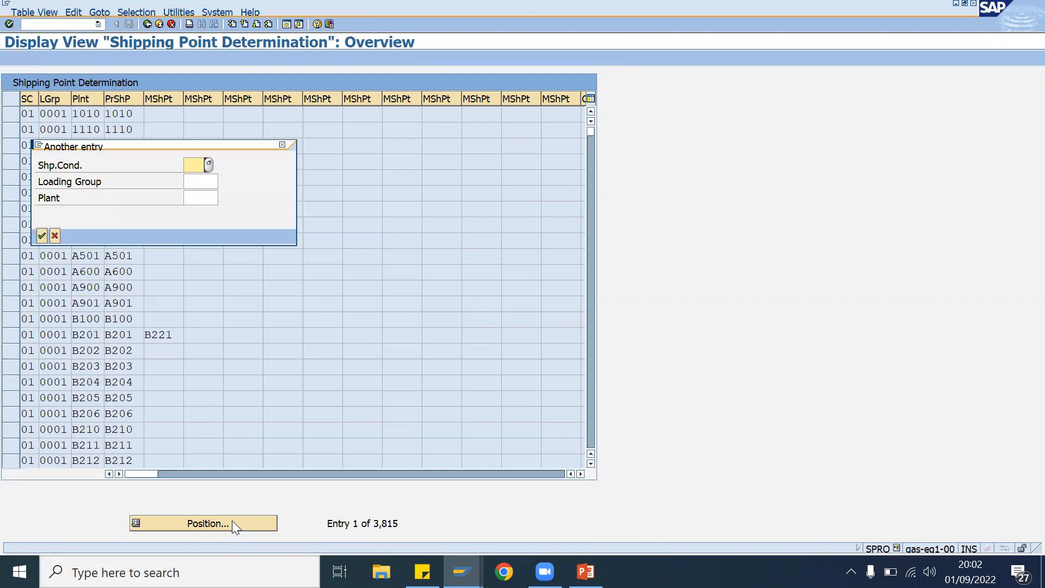
pyautogui.moveTo(217, 144); pyautogui.dragTo(365, 176)
pyautogui.write('02')
pyautogui.click(353, 209)
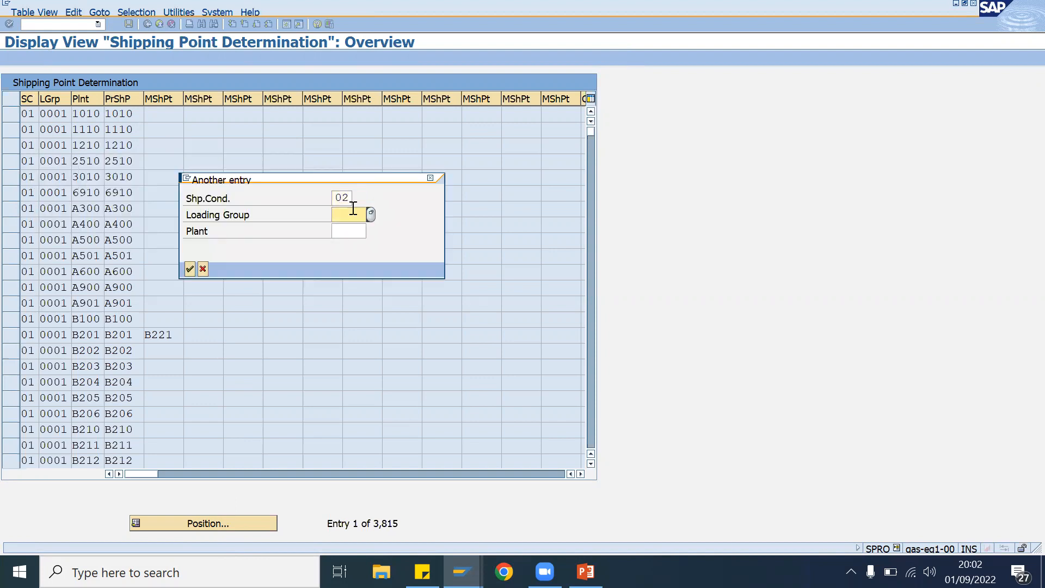
pyautogui.write('0001')
pyautogui.click(351, 232)
pyautogui.write('b204')
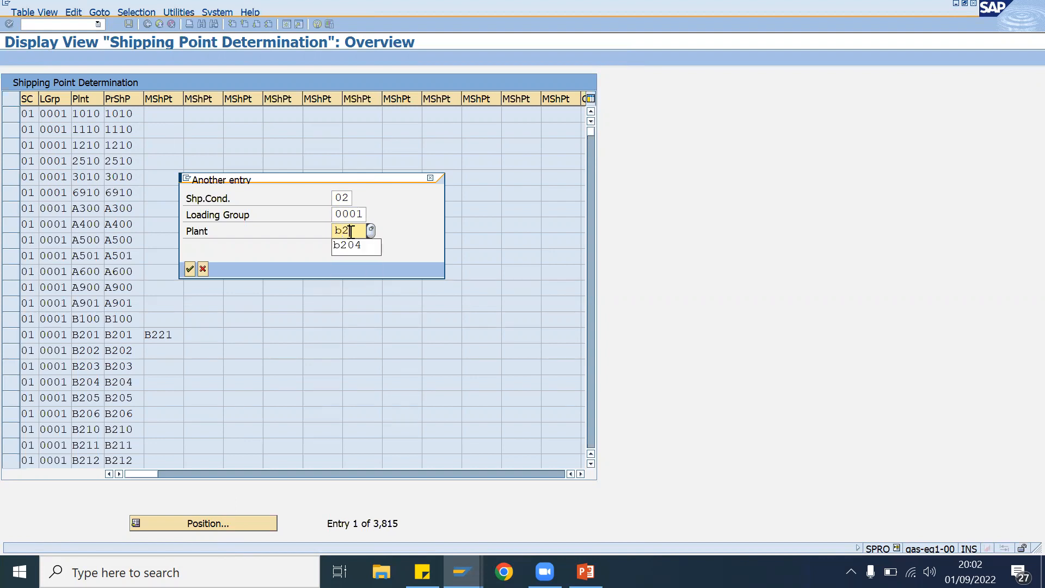
pyautogui.press('Return')
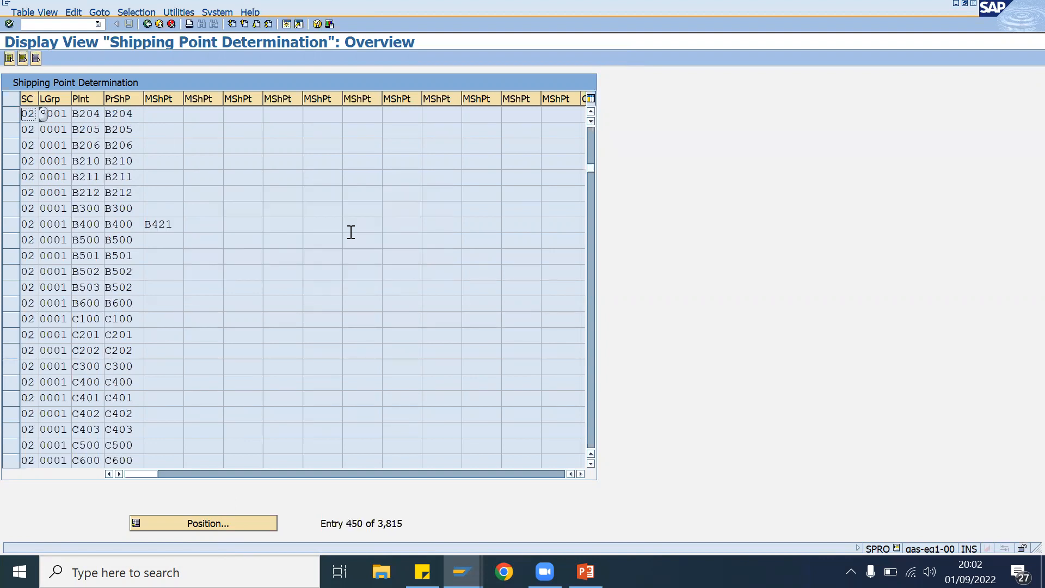
# - Select the shipping point entry for plant B204 and compare it with the Assign Shipping Points notes in Sticky Notes
pyautogui.click(11, 114)
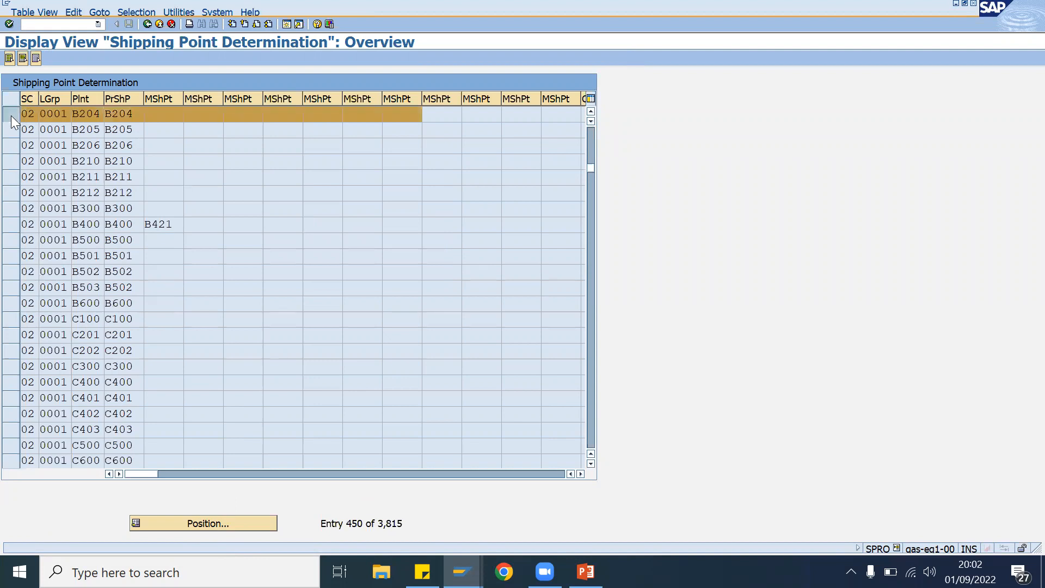
pyautogui.click(188, 114)
pyautogui.hotkey('alt', 'Tab')
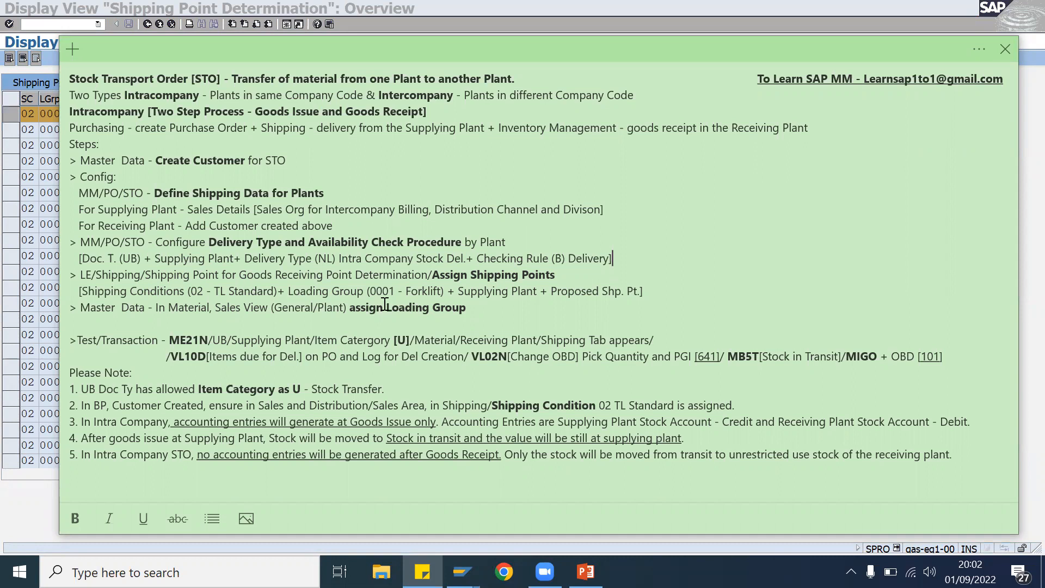
# - Read the shipping point and loading group lines in the notes and compare them with plant B204's shipping point entry
pyautogui.click(681, 288)
pyautogui.click(513, 309)
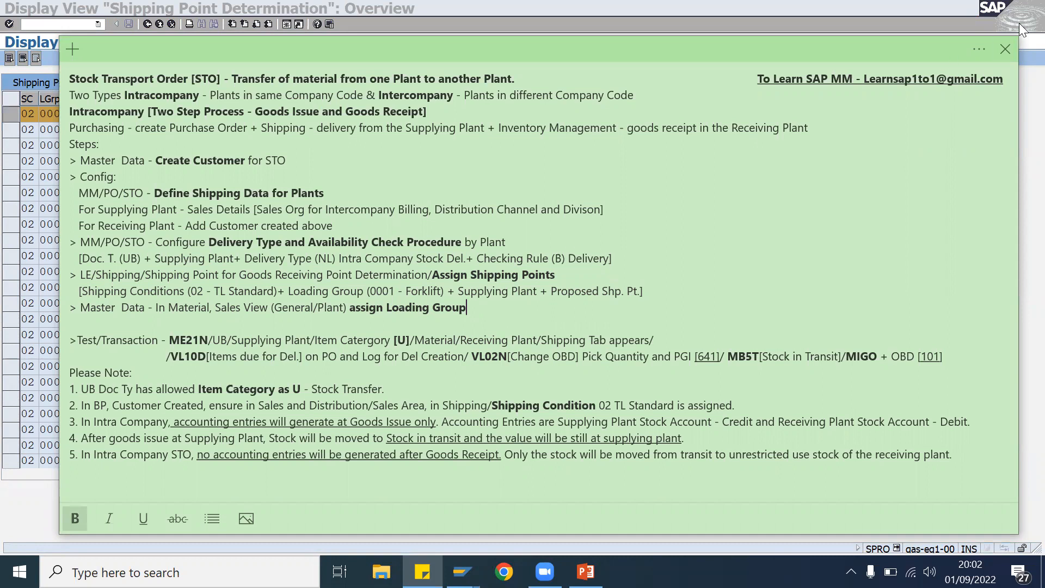
pyautogui.click(711, 16)
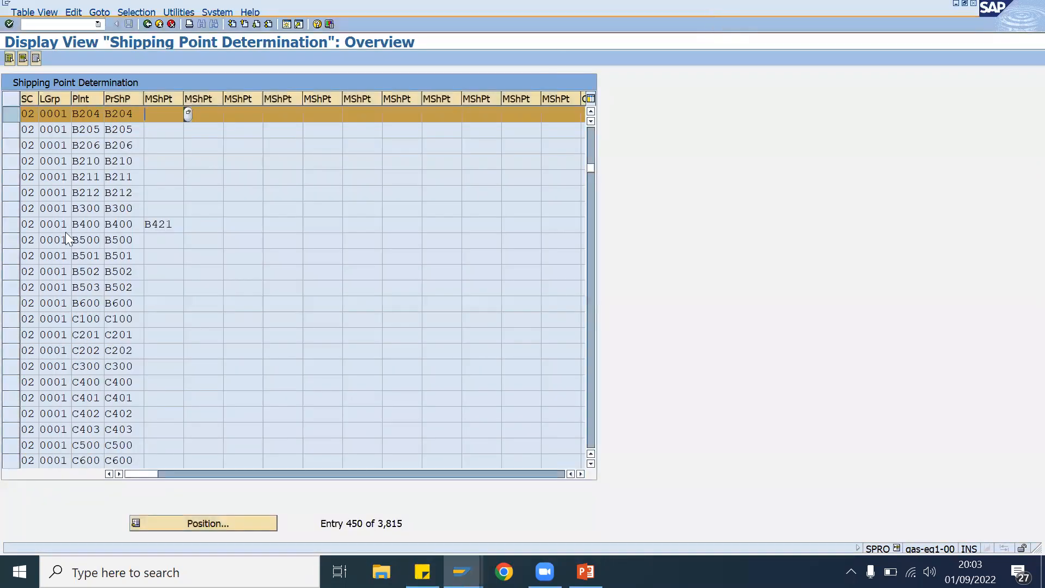
pyautogui.click(34, 114)
pyautogui.click(65, 113)
# - Switch to the stock transport order session and open the material master record of item material 119812
pyautogui.click(461, 572)
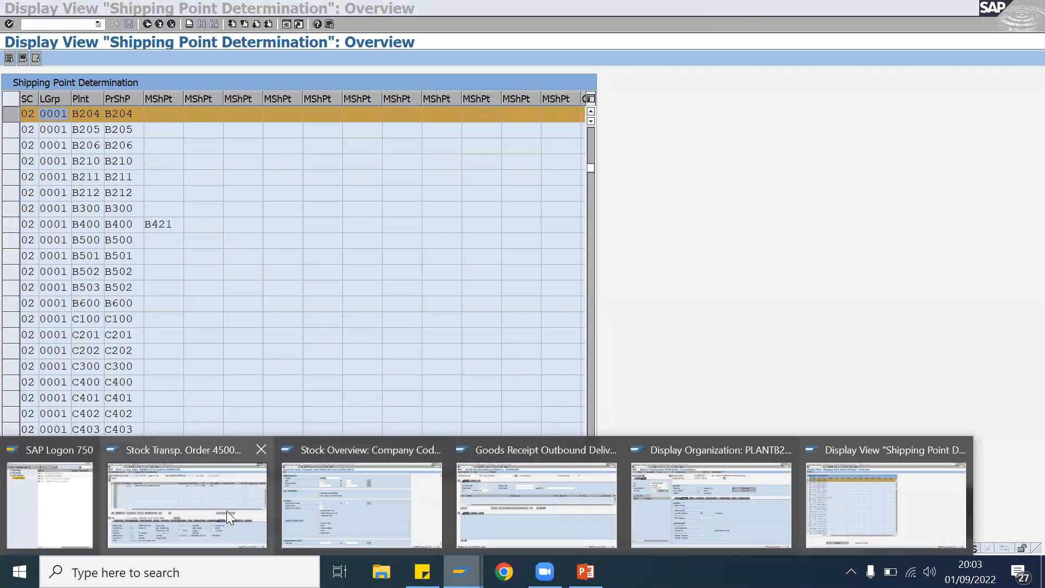
pyautogui.click(227, 511)
pyautogui.click(141, 143)
pyautogui.moveTo(141, 143); pyautogui.dragTo(113, 143)
pyautogui.doubleClick(155, 147)
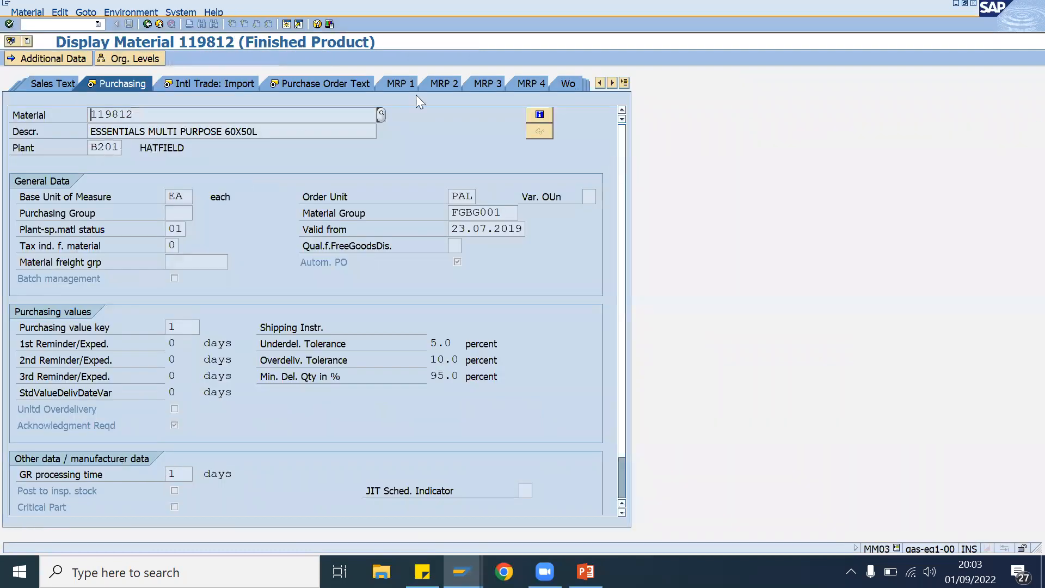
# - Call up the Sales: General/Plant view of material 119812
pyautogui.click(600, 83)
pyautogui.click(600, 83)
pyautogui.click(599, 83)
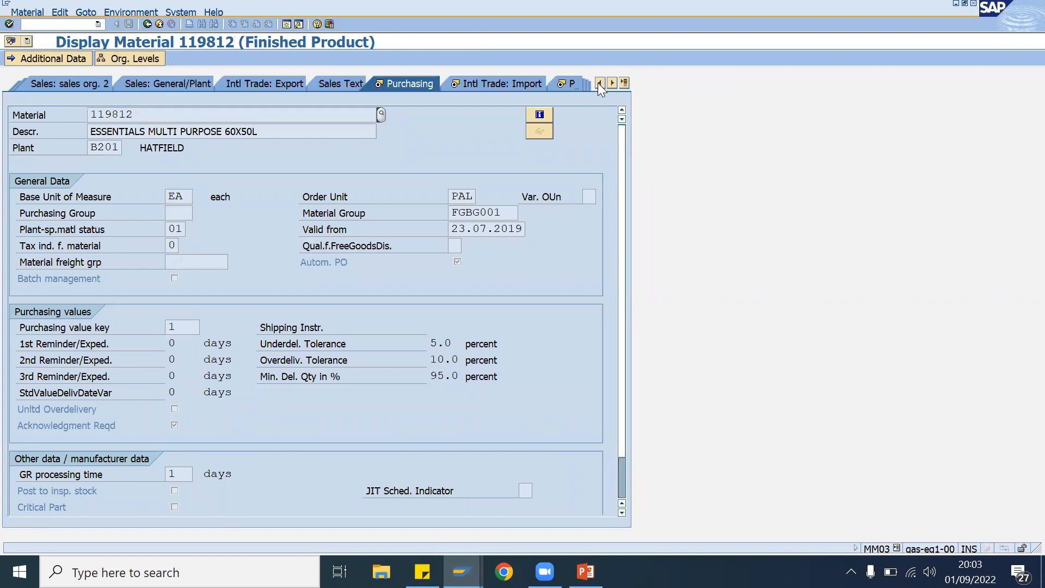
pyautogui.click(166, 81)
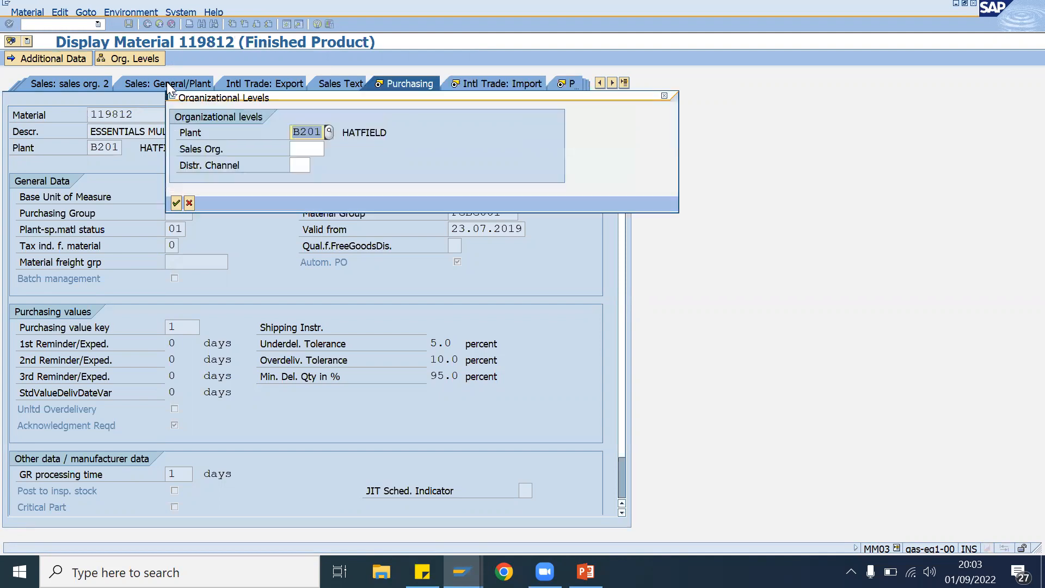
# - Display the view for sales organization 1110 and distribution channel 10 at plant B201, and check the material's loading group
pyautogui.click(314, 149)
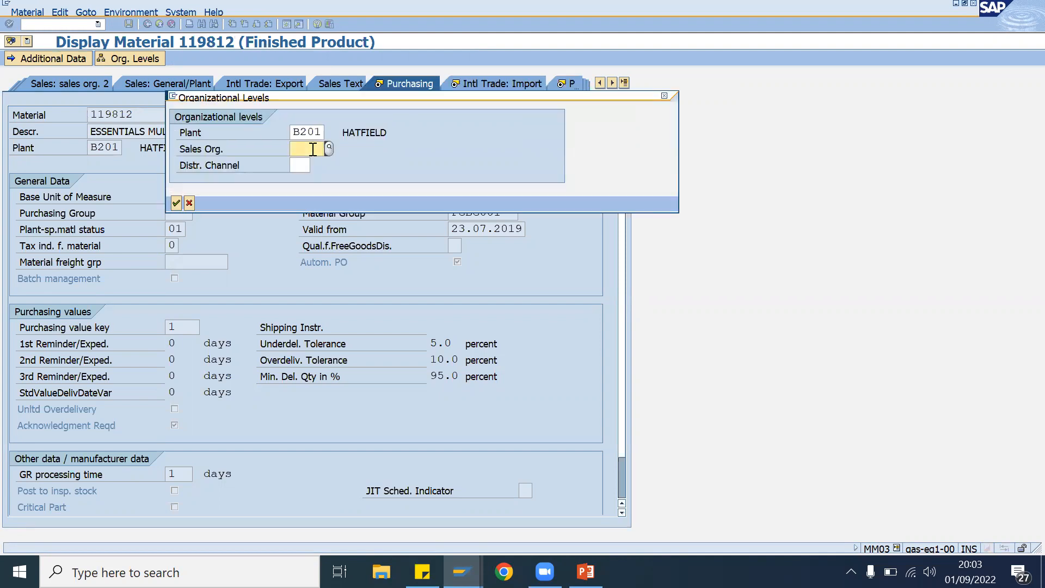
pyautogui.write('1110')
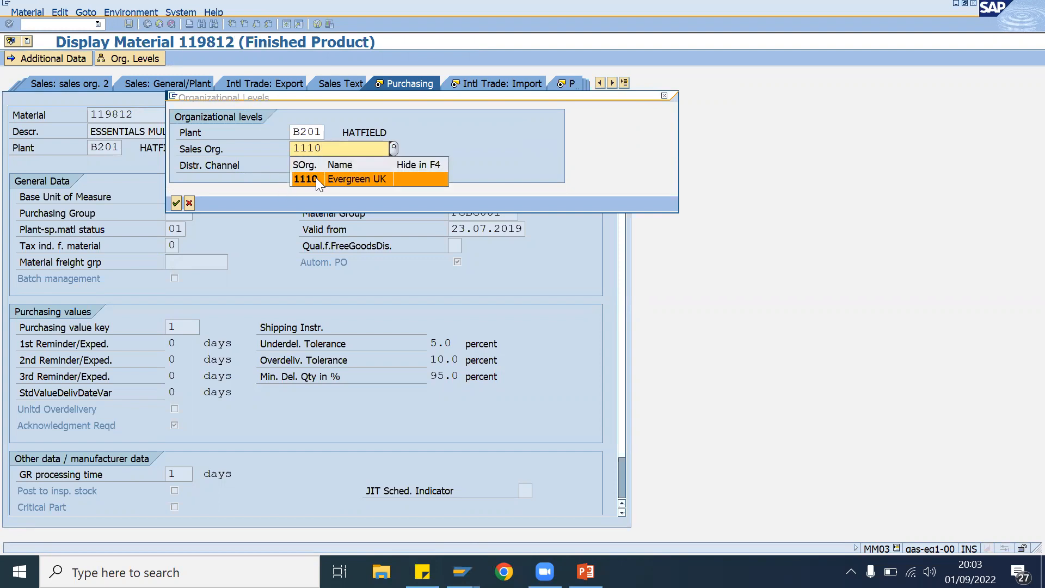
pyautogui.click(316, 177)
pyautogui.click(300, 163)
pyautogui.write('00')
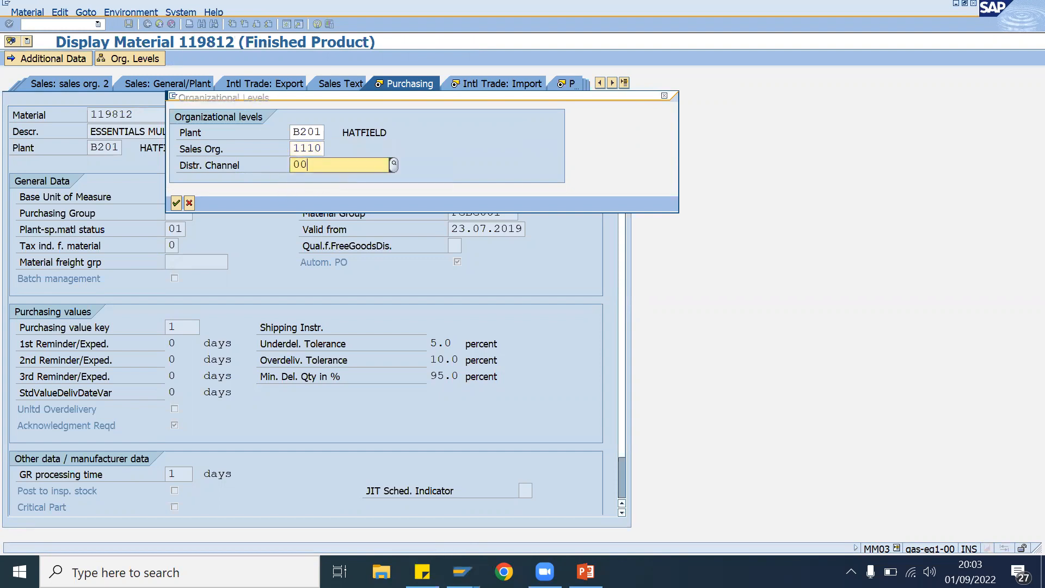
pyautogui.press('BackSpace')
pyautogui.press('BackSpace')
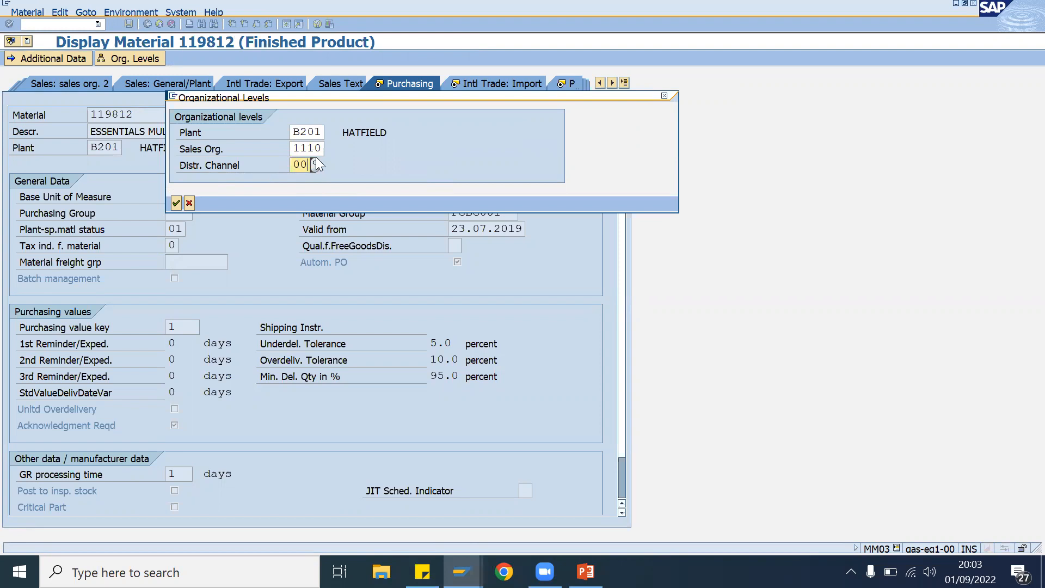
pyautogui.write('10')
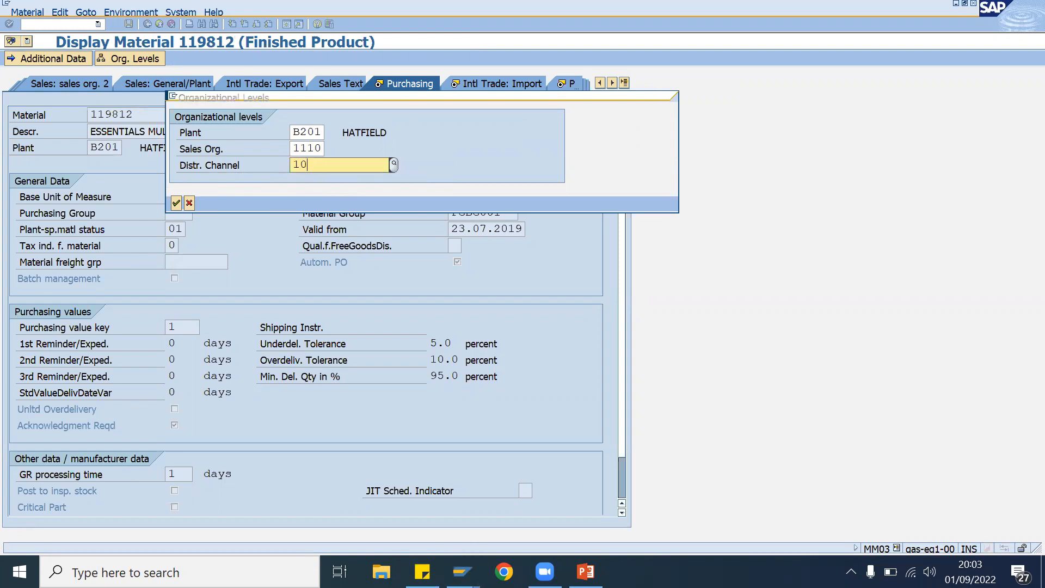
pyautogui.click(250, 189)
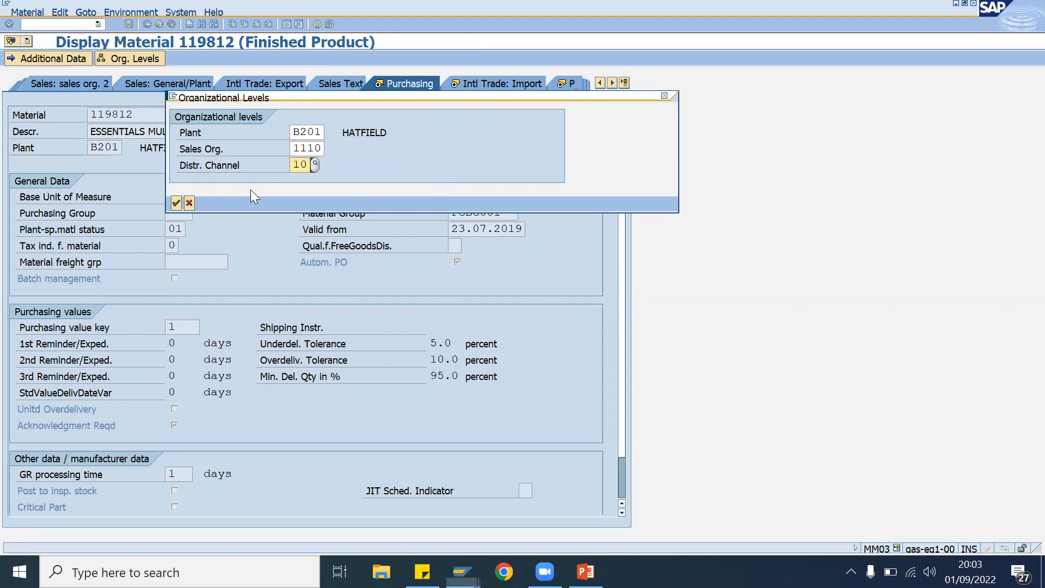
pyautogui.click(175, 203)
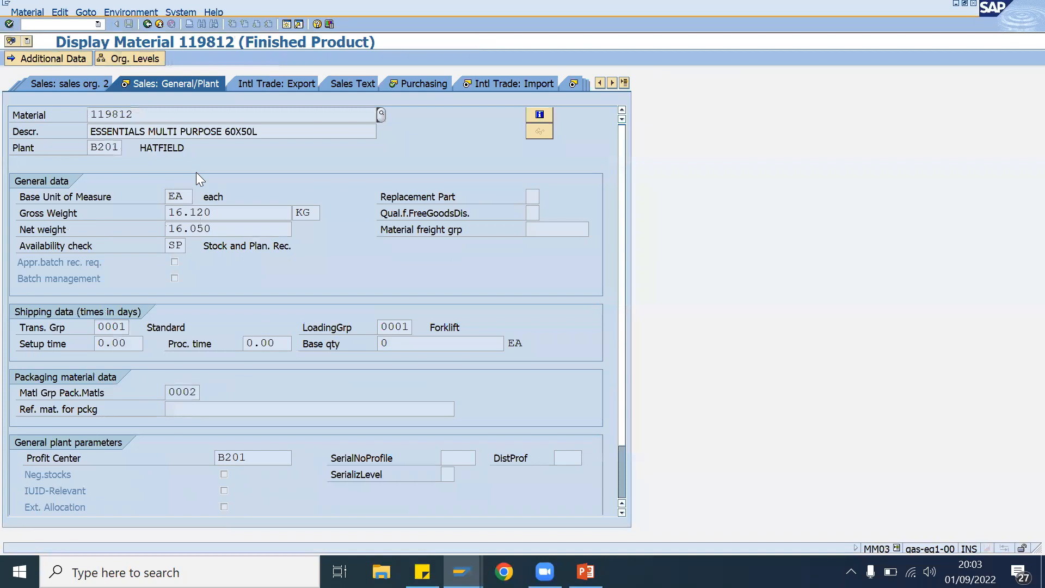
pyautogui.moveTo(408, 326); pyautogui.dragTo(375, 327)
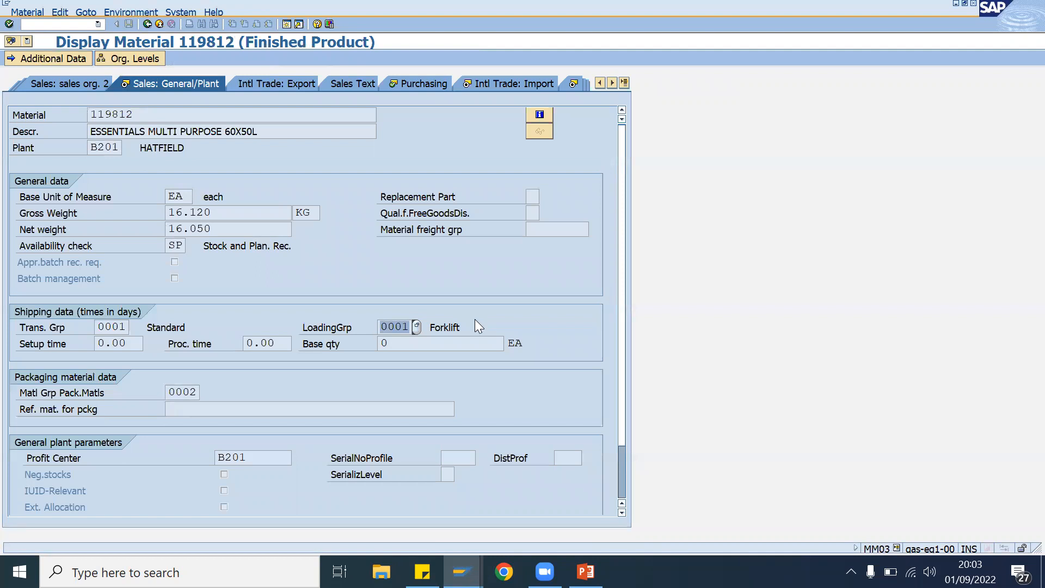
pyautogui.click(409, 328)
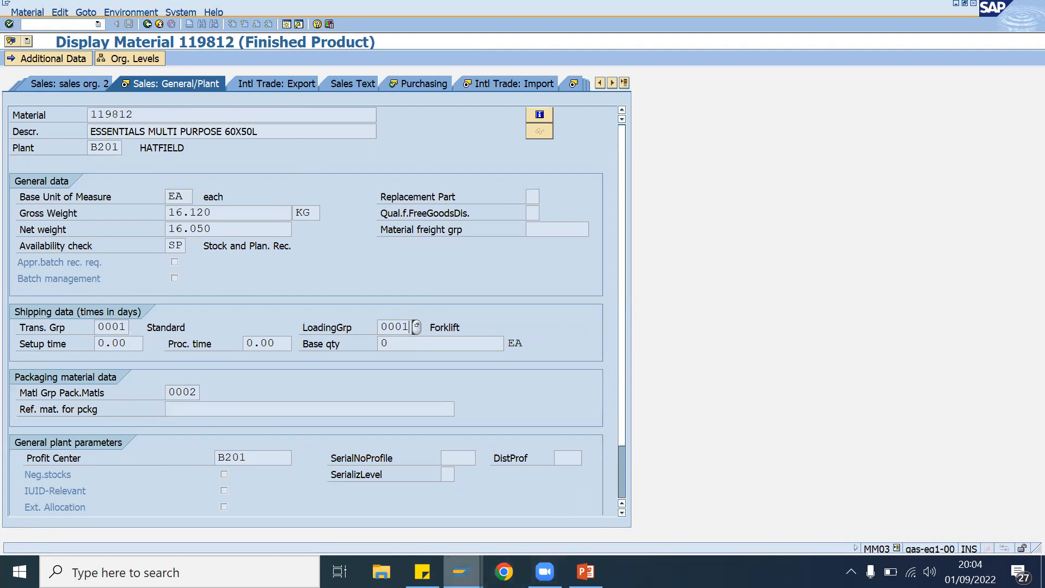
# - Review the master data, loading group and ME21N test transaction lines in the Sticky Notes
pyautogui.click(461, 572)
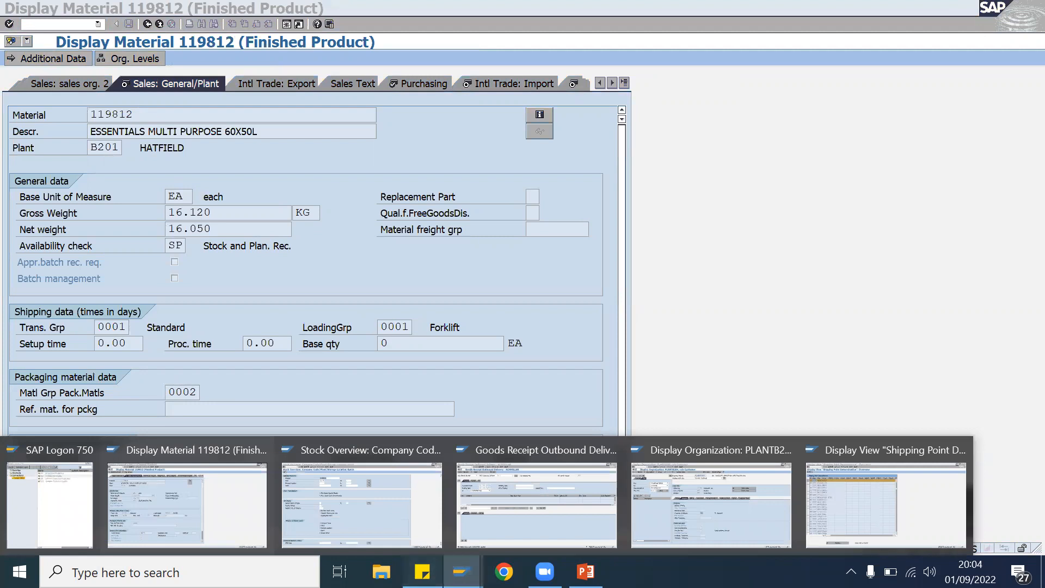
pyautogui.click(422, 572)
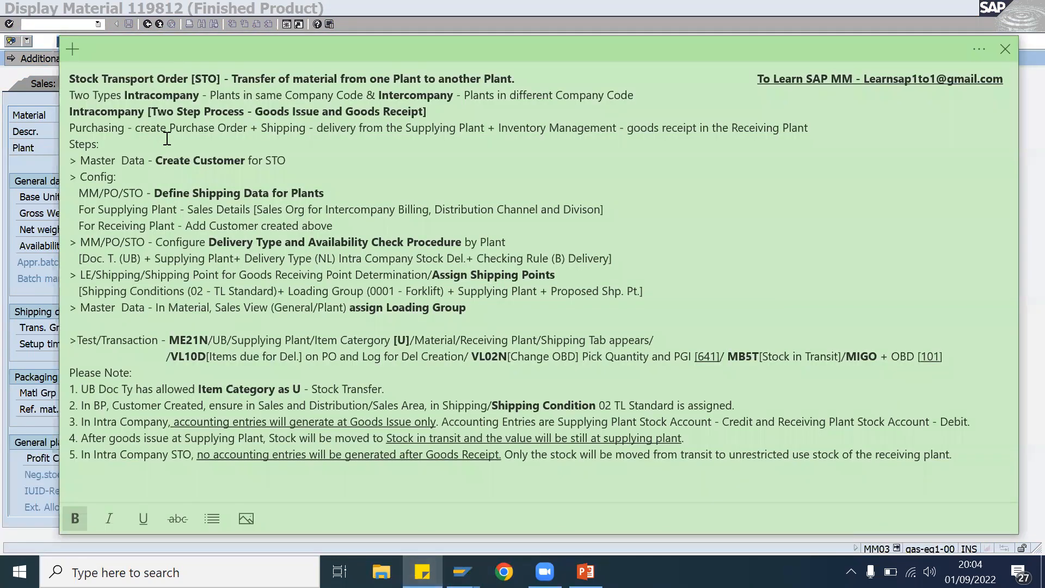
pyautogui.click(143, 161)
pyautogui.click(524, 309)
pyautogui.click(210, 339)
# - Return to the SAP material display session and start transaction ME21N for a new purchase order
pyautogui.click(462, 572)
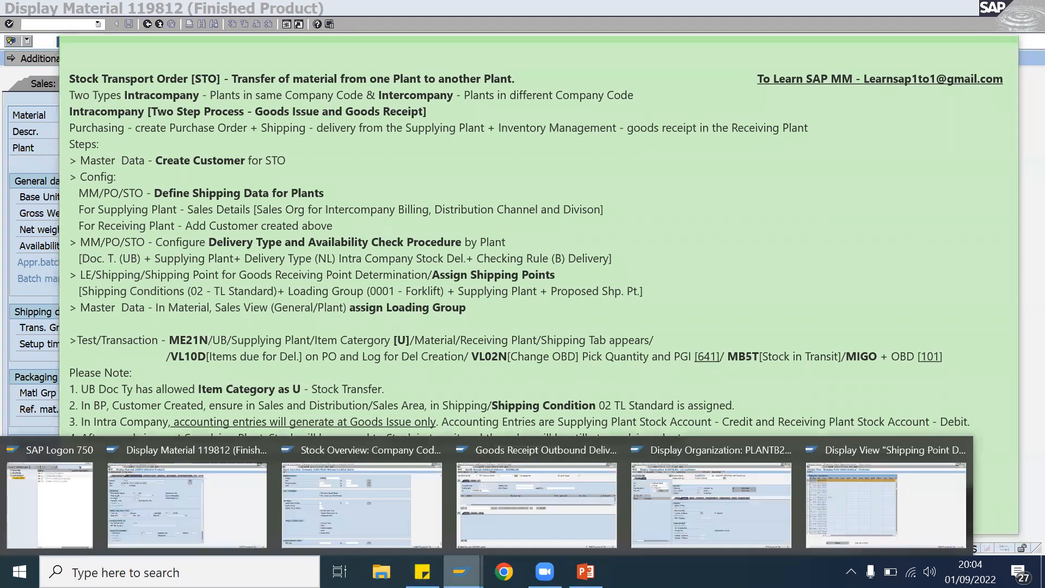
pyautogui.click(224, 494)
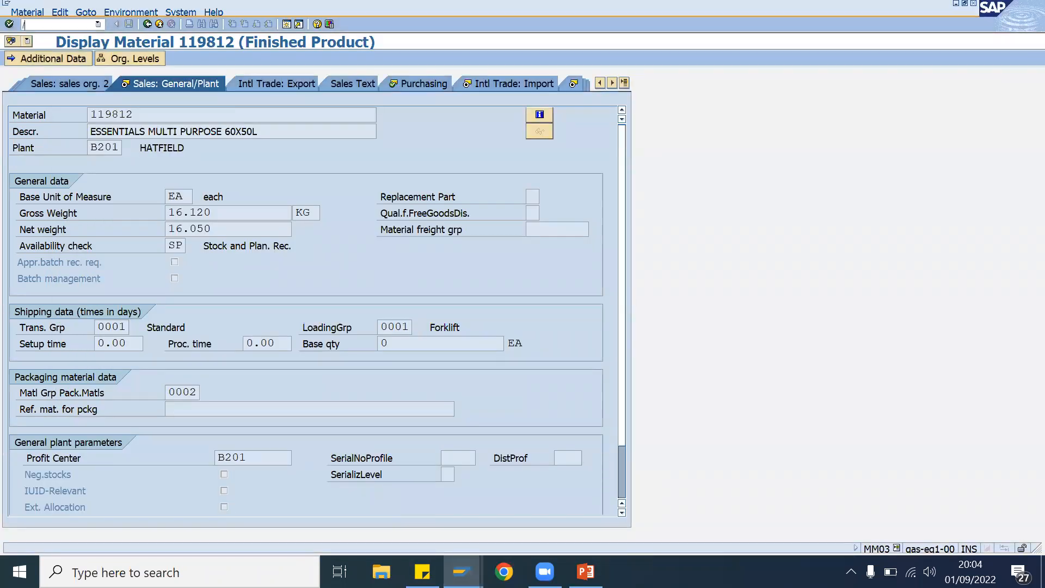
pyautogui.click(62, 25)
pyautogui.write('/nme21n')
pyautogui.press('Return')
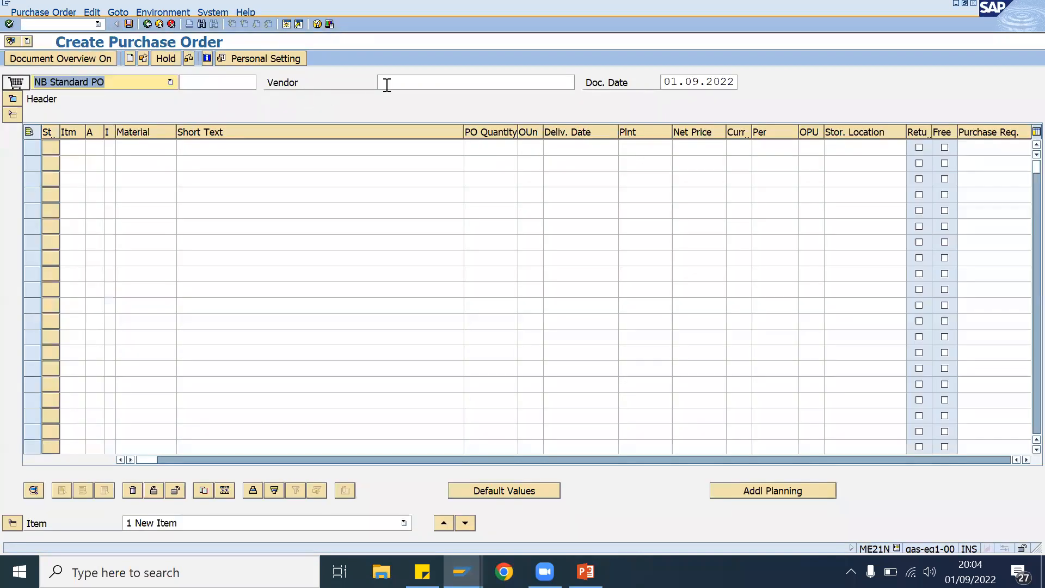
# - Set the order type to UB Stock Transp. Order and the supplying plant to B204
pyautogui.click(168, 85)
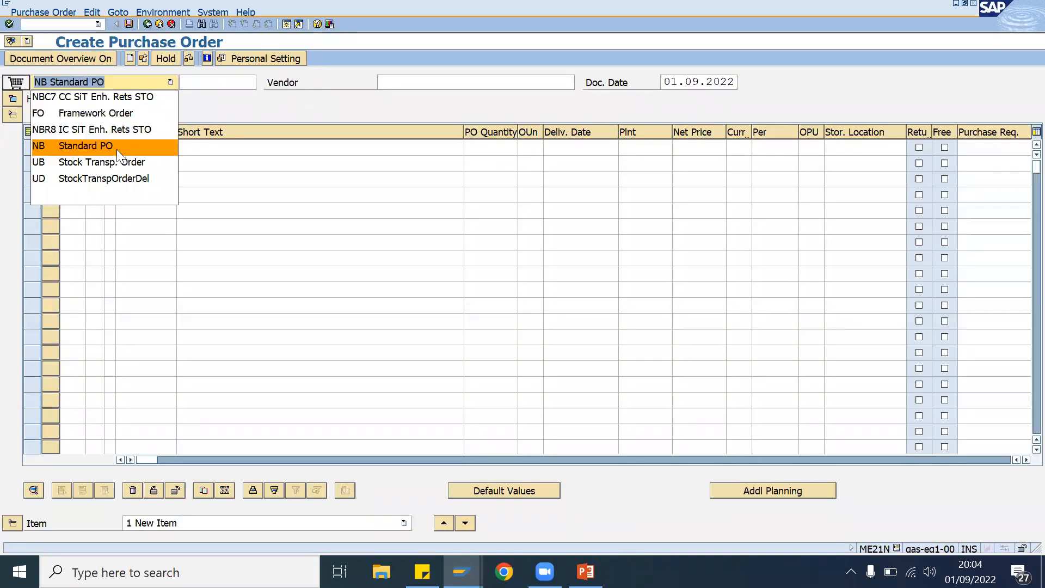
pyautogui.click(108, 163)
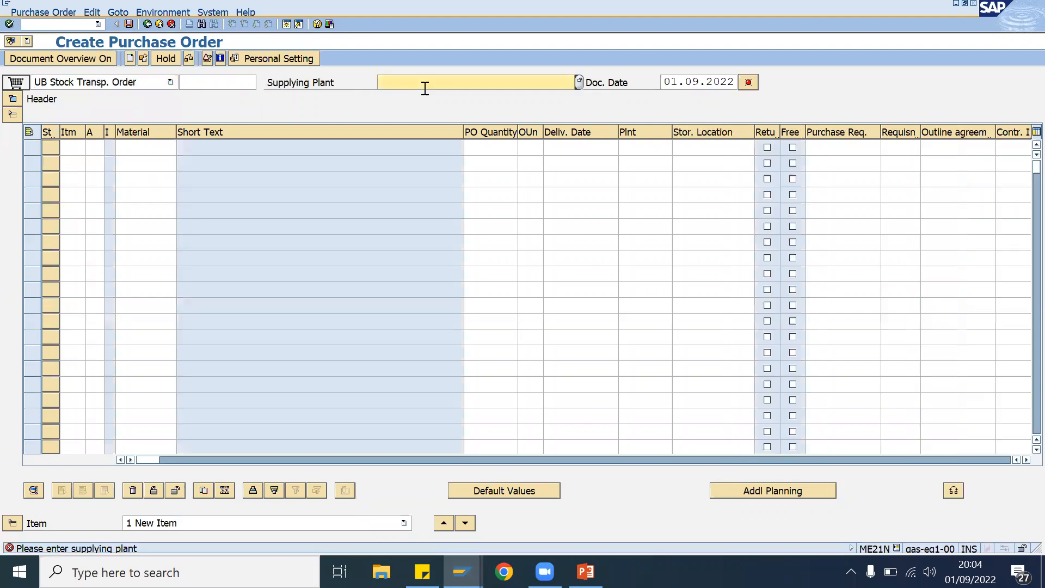
pyautogui.click(427, 84)
pyautogui.click(409, 100)
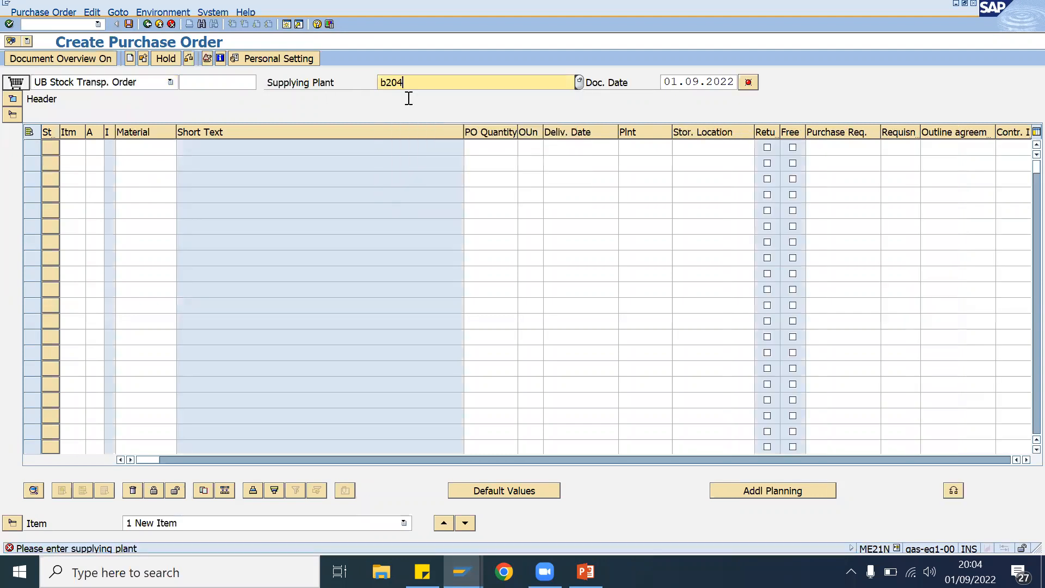
# - Enter an order item for material 119812 with quantity 10 and receiving plant B201
pyautogui.click(133, 148)
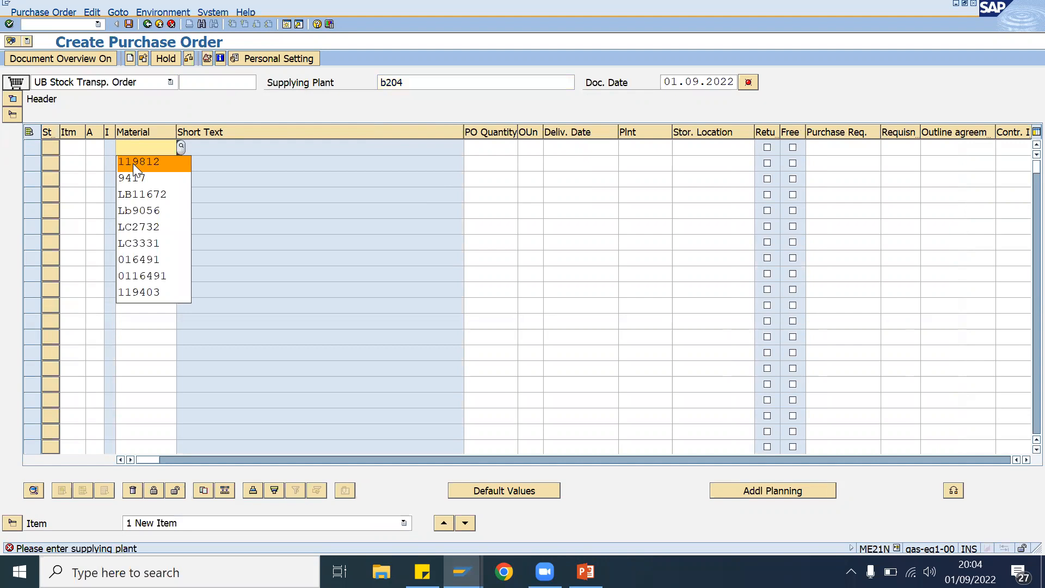
pyautogui.click(133, 163)
pyautogui.click(490, 154)
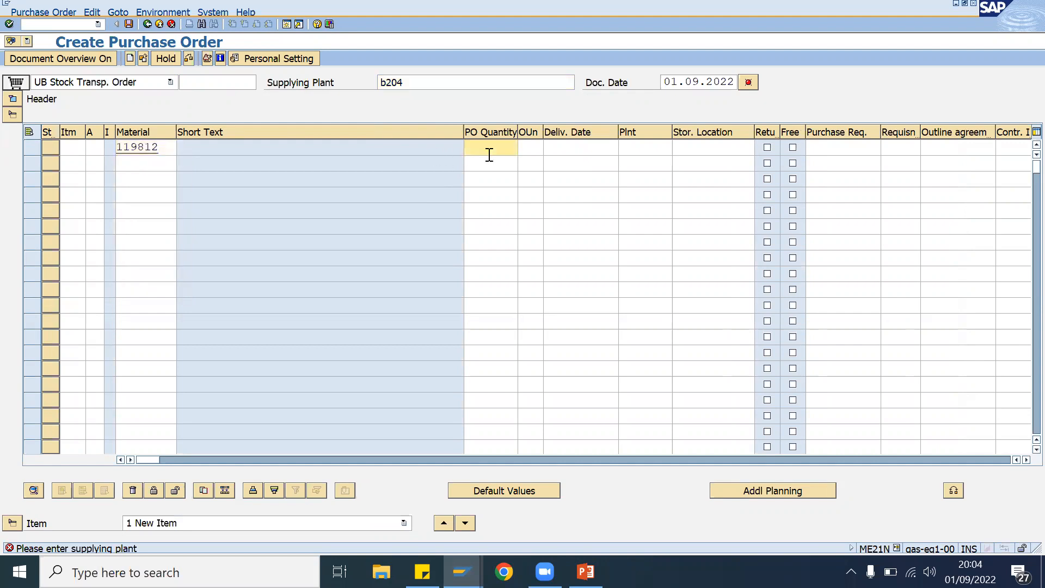
pyautogui.write('10')
pyautogui.click(642, 148)
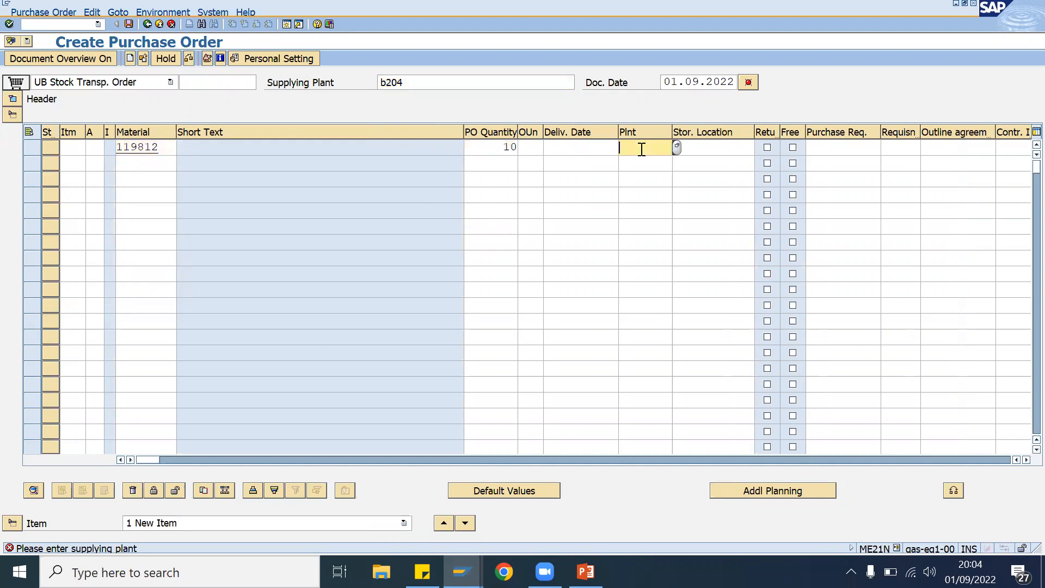
pyautogui.write('b201')
pyautogui.press('Return')
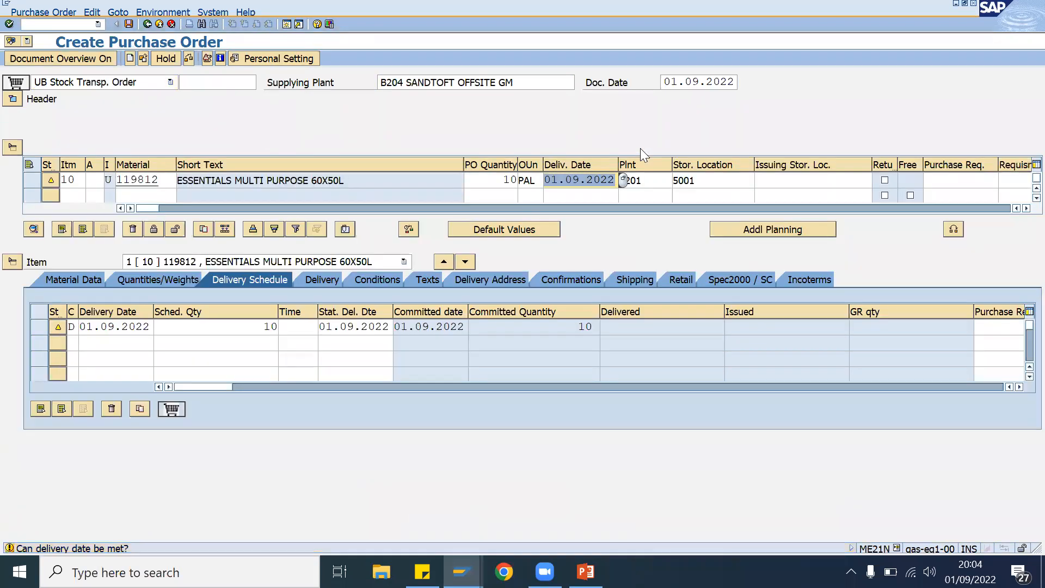
# - Set the item's delivery date to 15.09.2022 in the delivery schedule and check the order
pyautogui.click(145, 329)
pyautogui.click(159, 326)
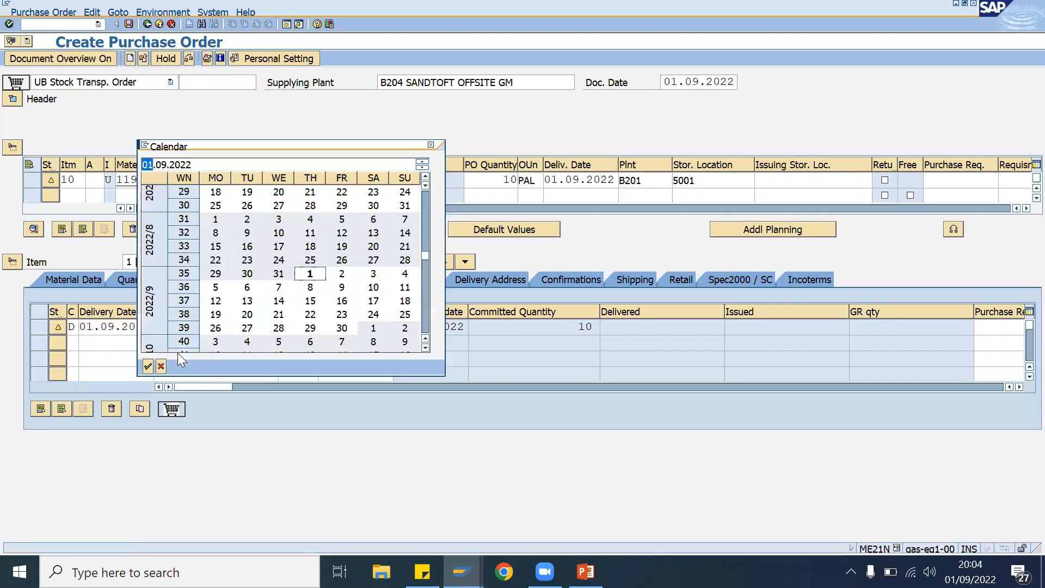
pyautogui.doubleClick(310, 301)
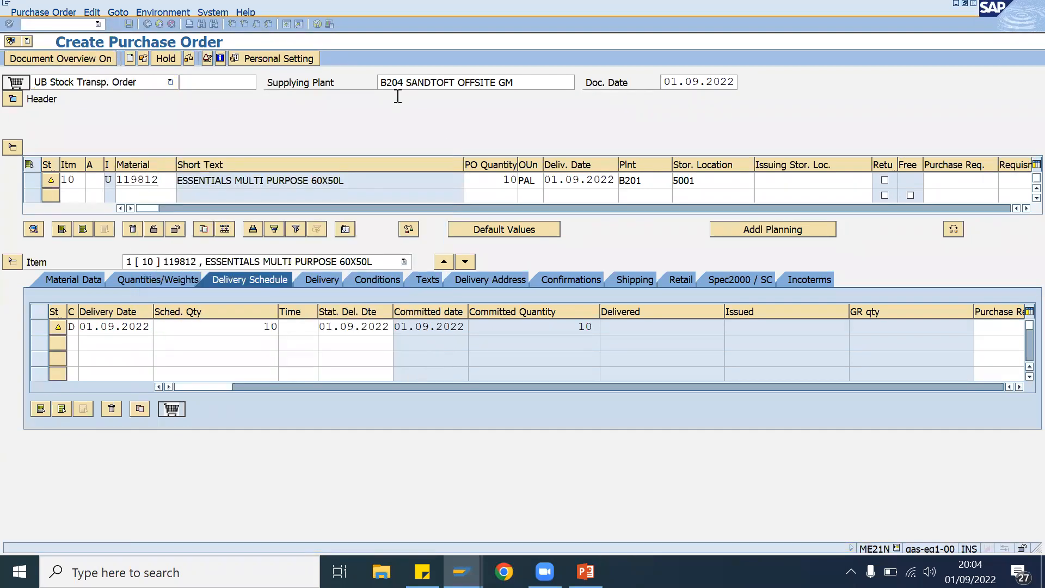
pyautogui.click(188, 58)
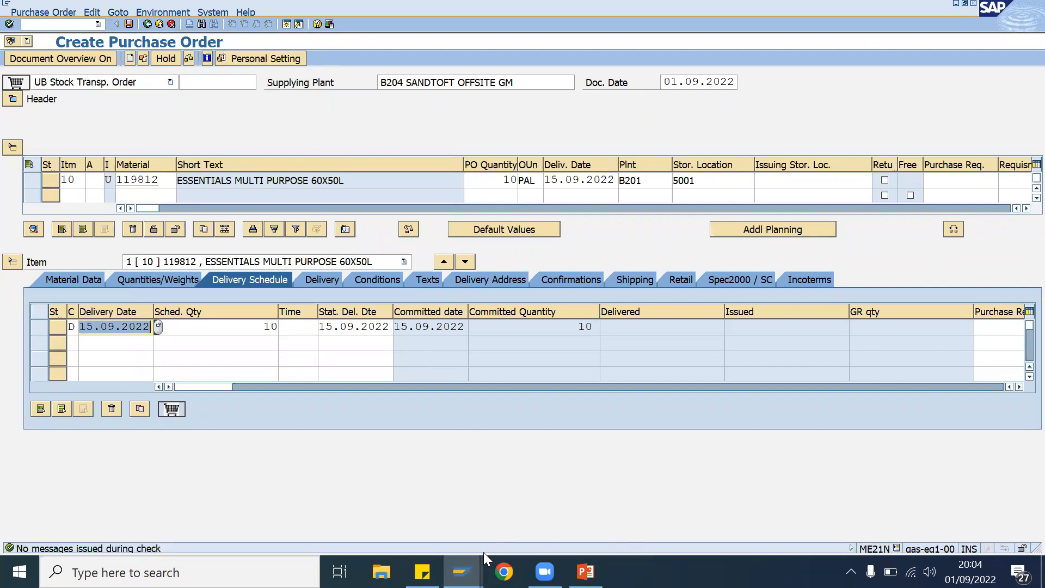
# - Switch to the Stock Overview session and display the stock of material 119812 in plant B204
pyautogui.click(469, 570)
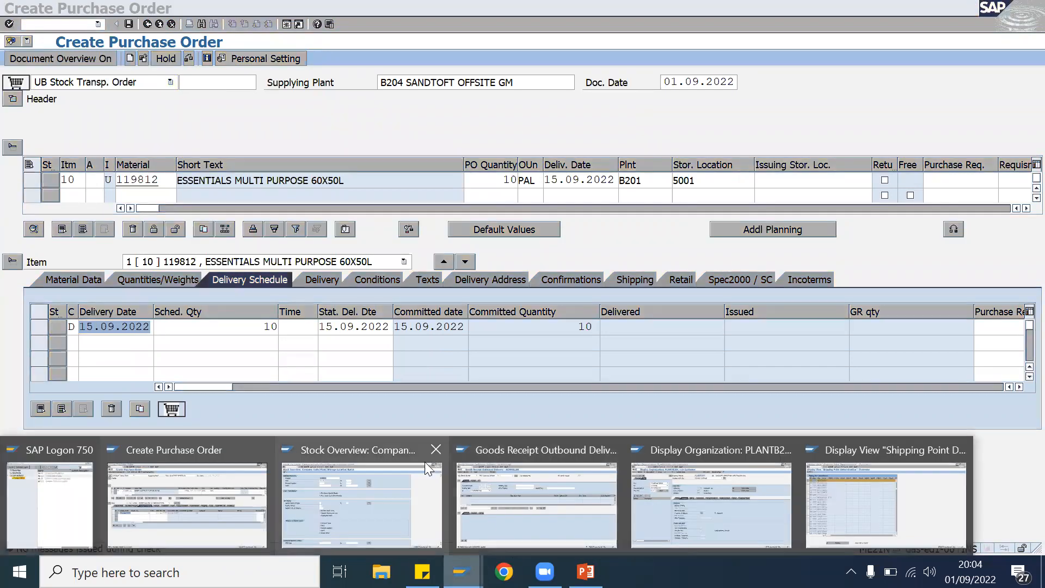
pyautogui.click(437, 480)
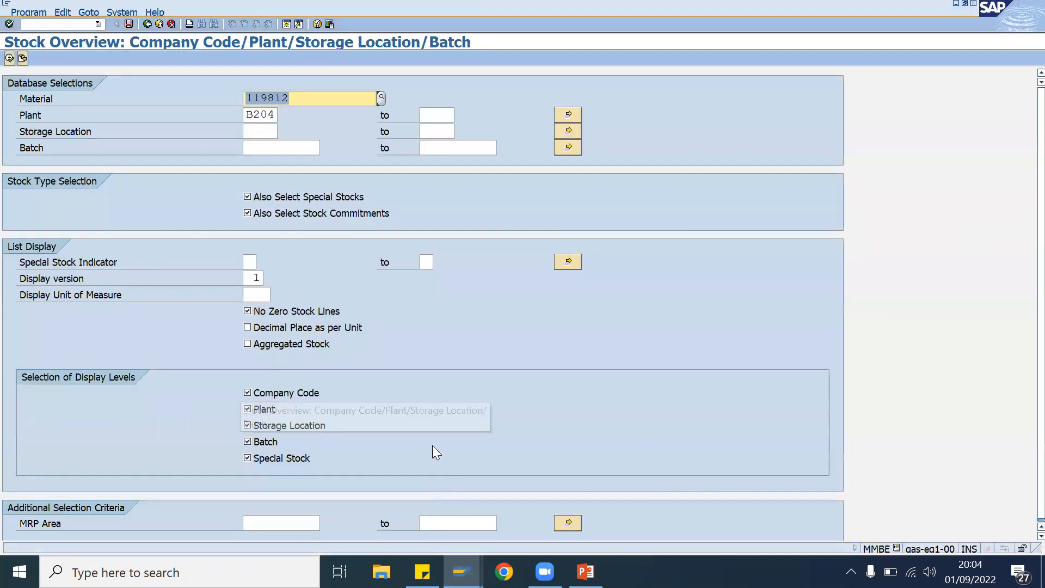
pyautogui.click(310, 98)
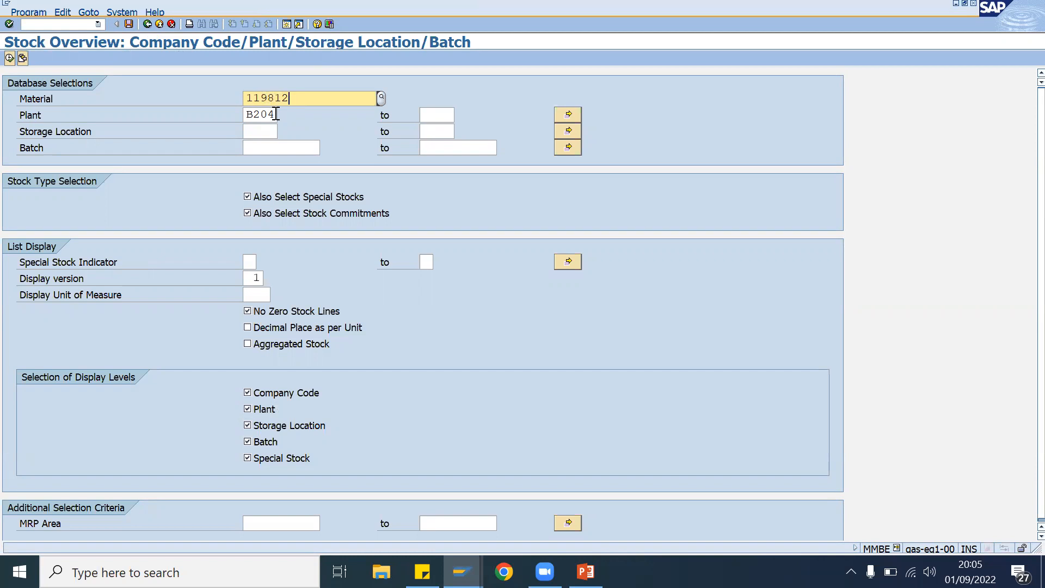
pyautogui.click(9, 58)
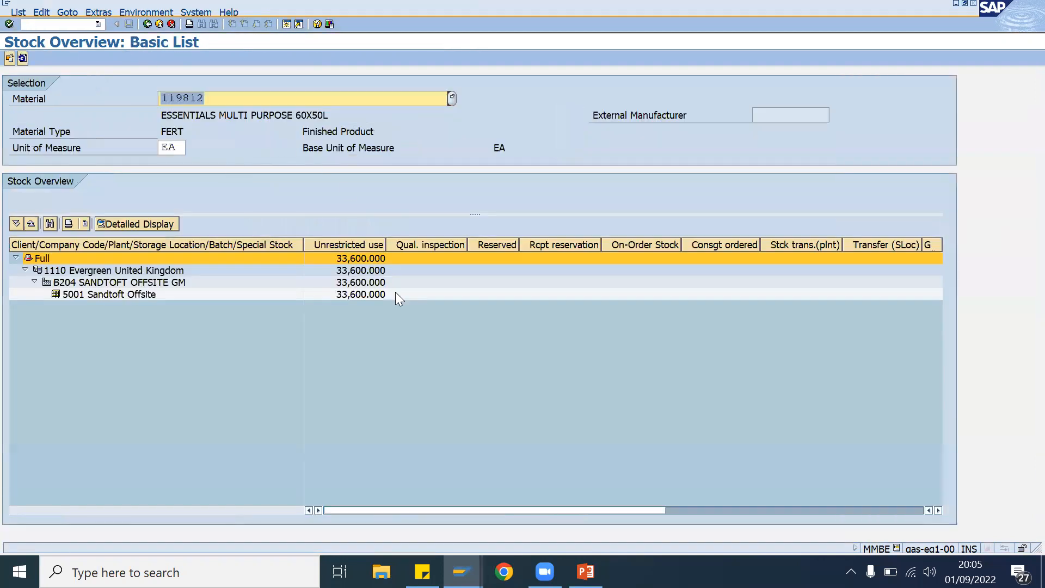
pyautogui.moveTo(461, 571)
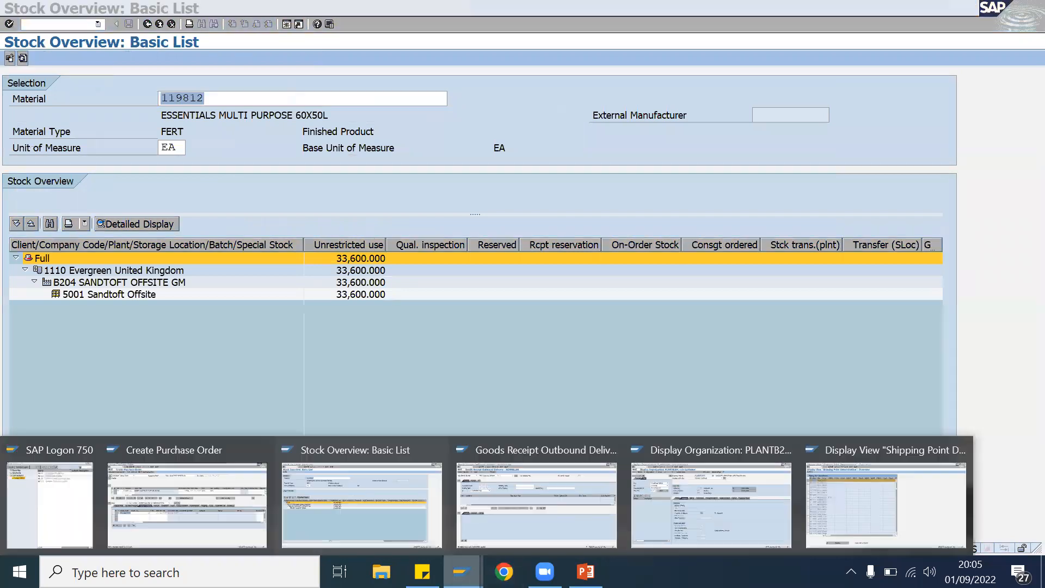
# - Switch to the Goods Receipt session and open the Stock Overview transaction (MMBE) with the material field empty
pyautogui.click(515, 542)
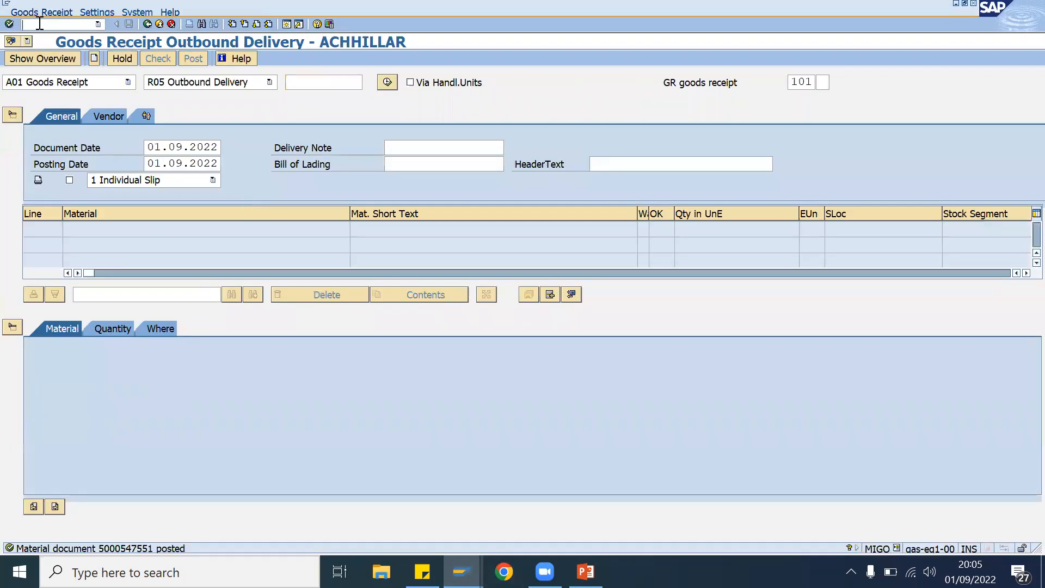
pyautogui.write('/nmmbe')
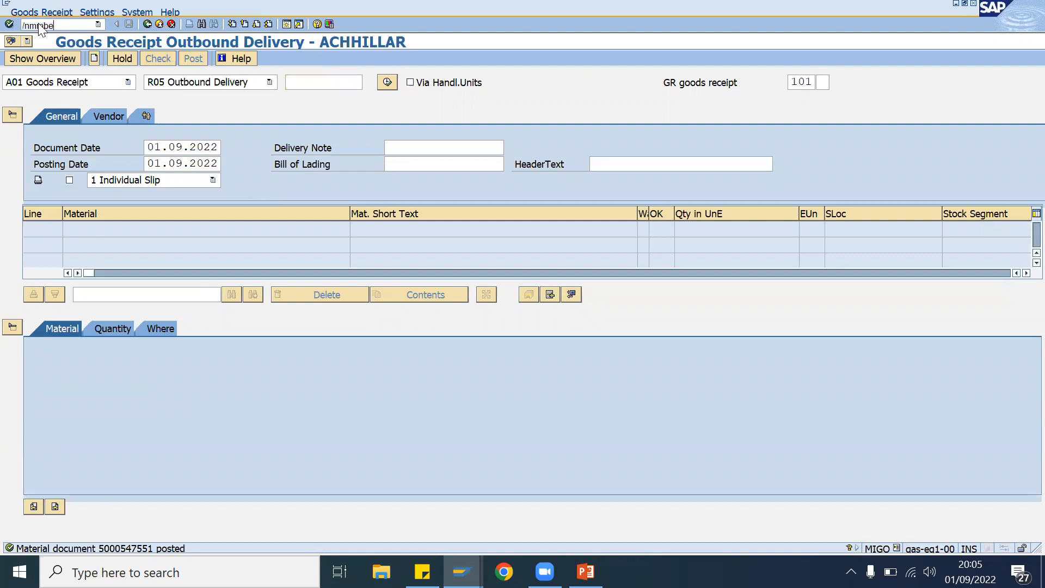
pyautogui.press('Return')
pyautogui.press('BackSpace')
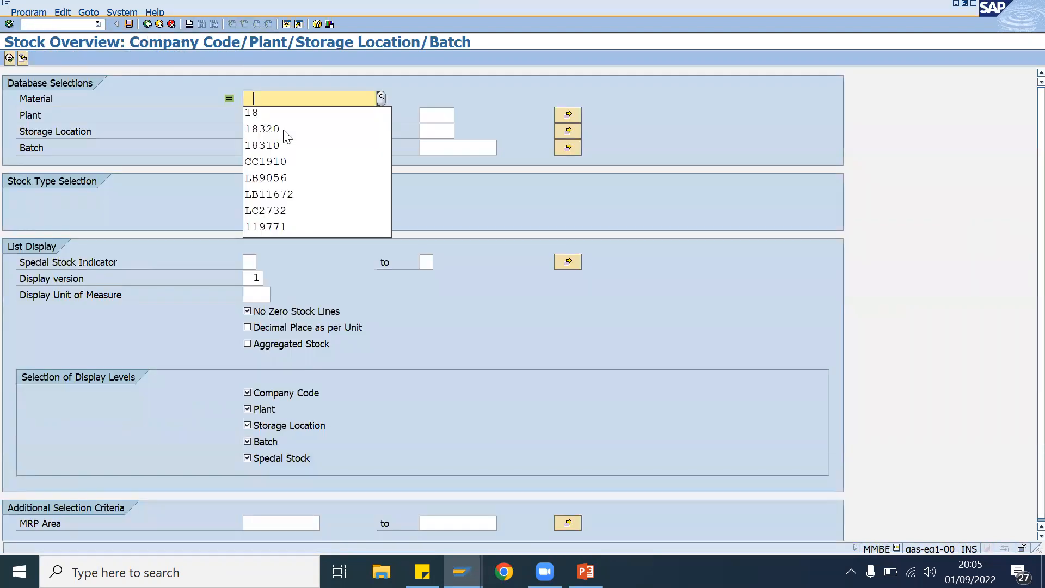
pyautogui.click(332, 64)
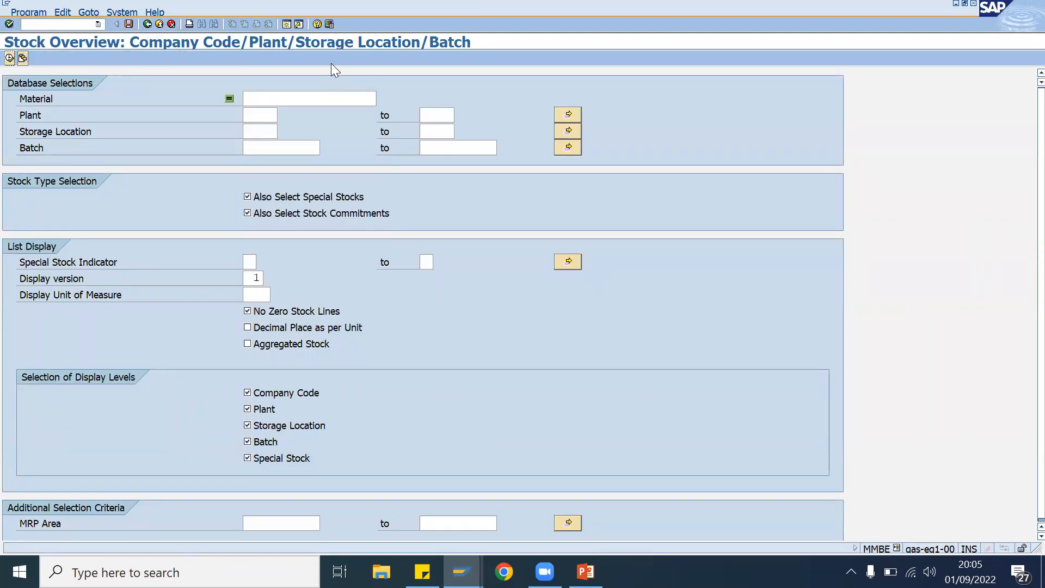
pyautogui.click(299, 103)
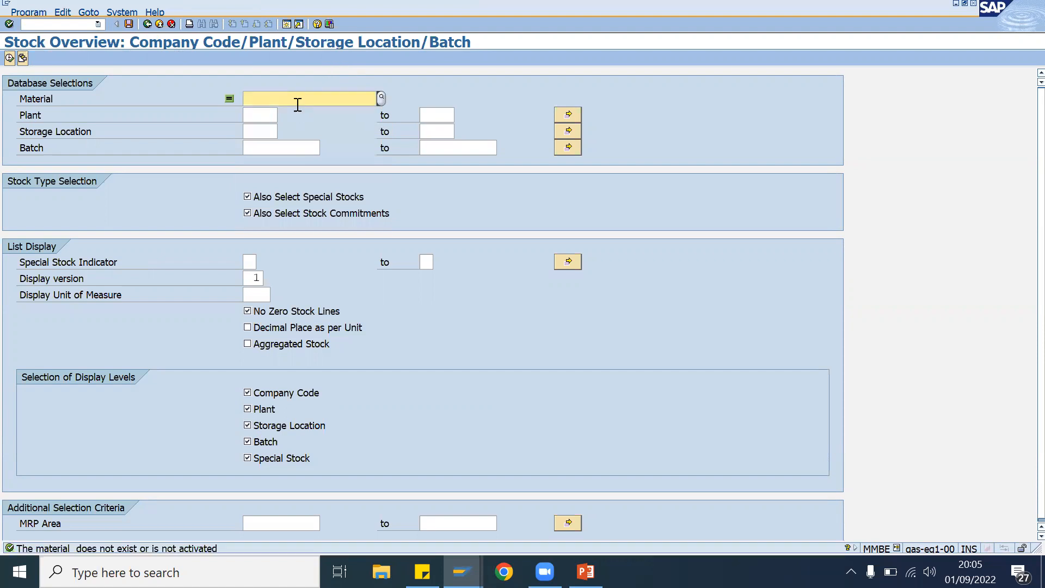
pyautogui.click(346, 44)
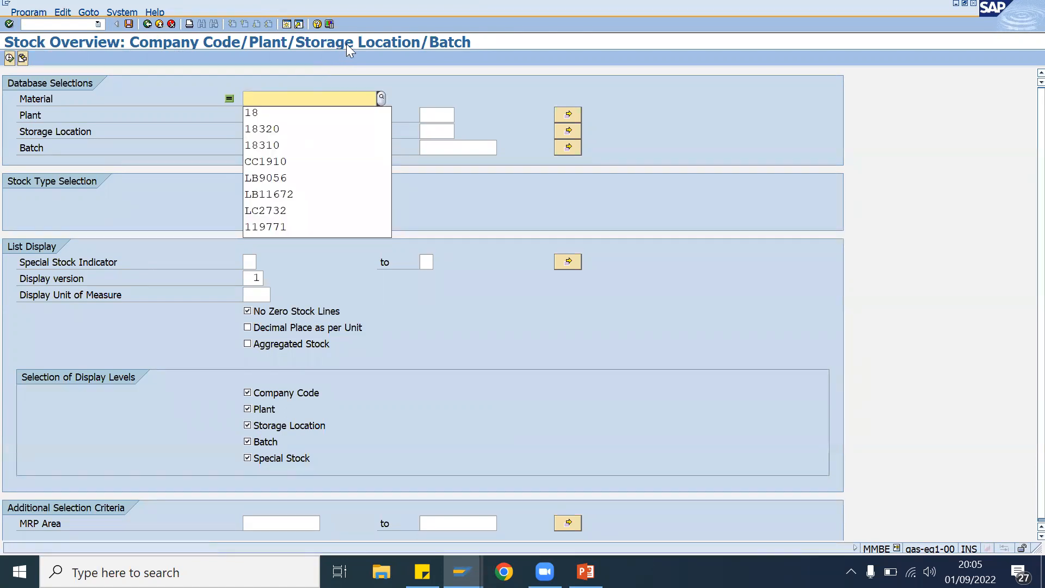
# - Copy material number 119812 from the B204 stock overview session into the material field of the new stock selection
pyautogui.click(462, 572)
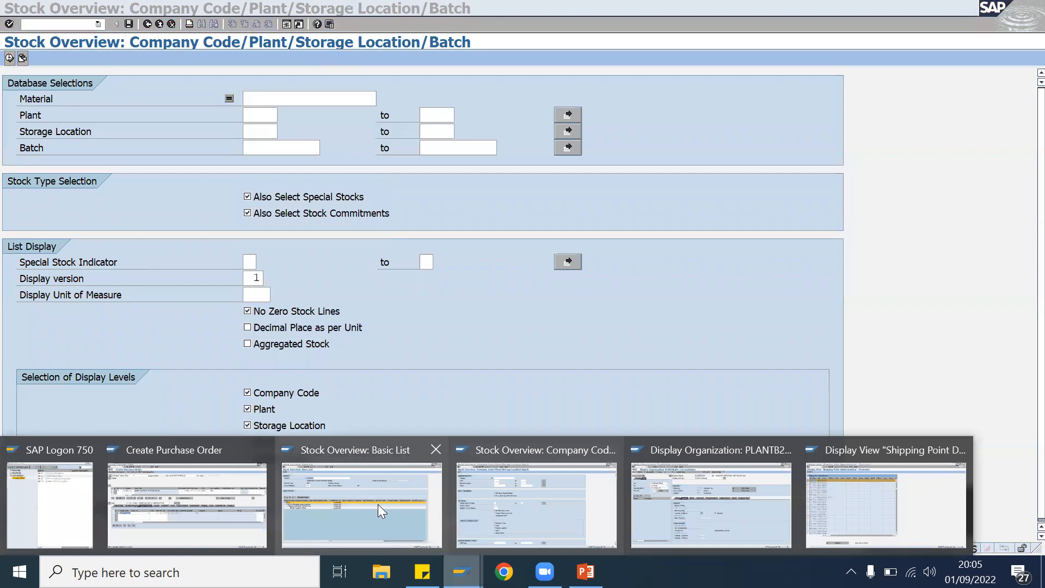
pyautogui.click(378, 504)
pyautogui.hotkey('ctrl', 'c')
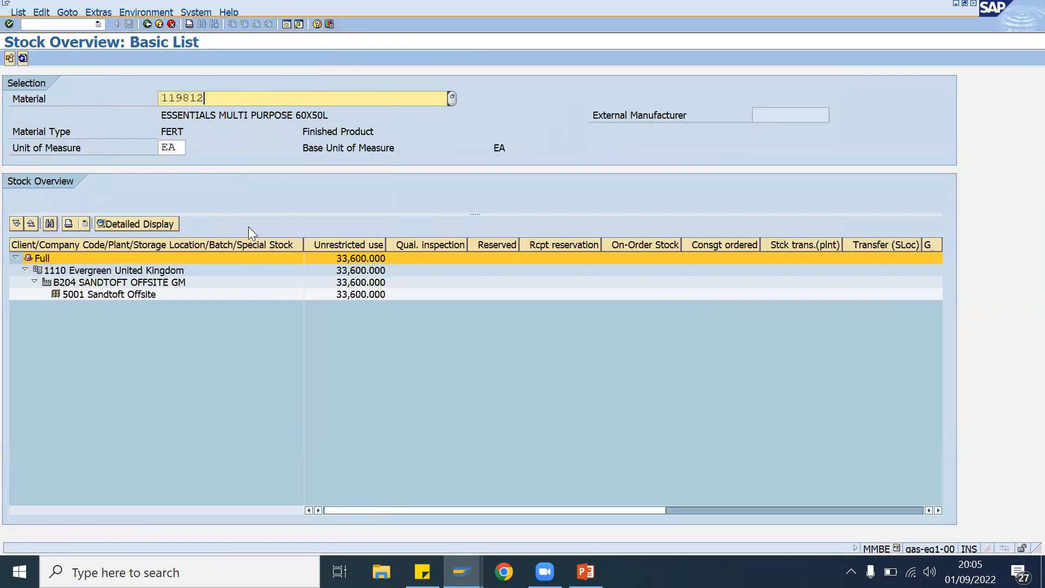
pyautogui.click(466, 568)
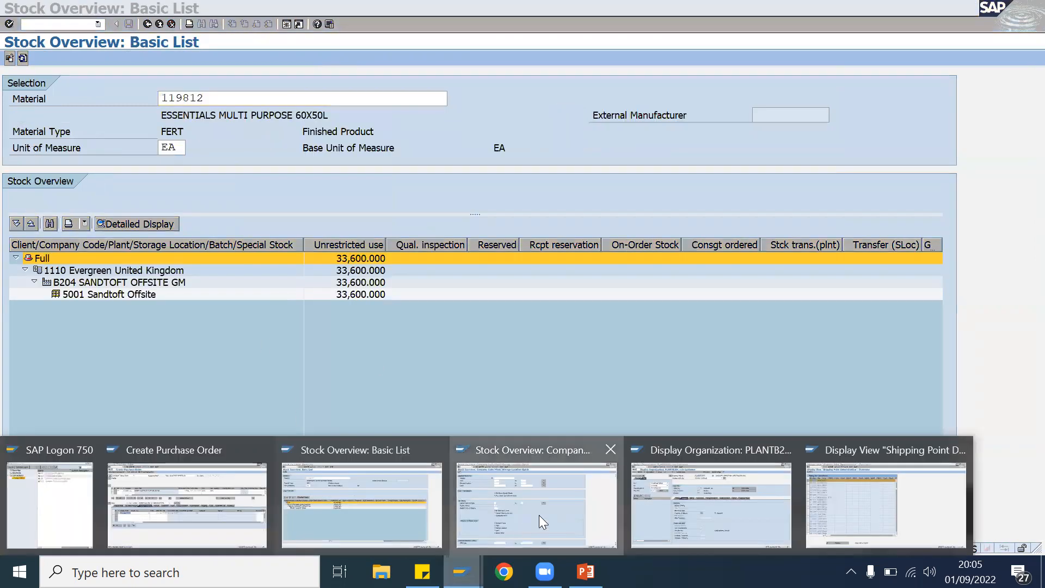
pyautogui.click(539, 515)
pyautogui.hotkey('ctrl', 'v')
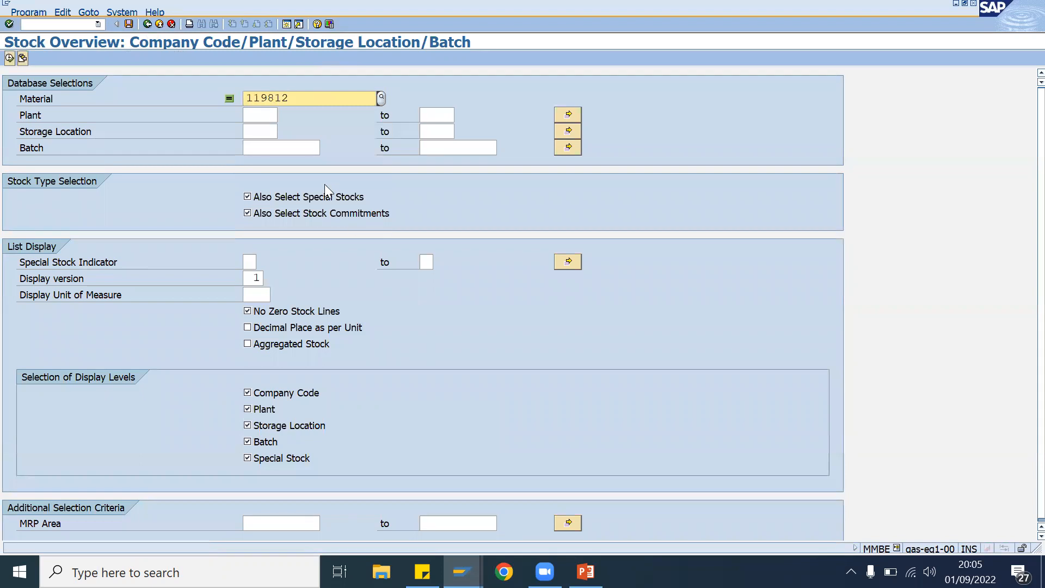
# - Display the material's stock in plant B201 and select storage location 5001 Hatfield Factory
pyautogui.click(268, 114)
pyautogui.write('B201')
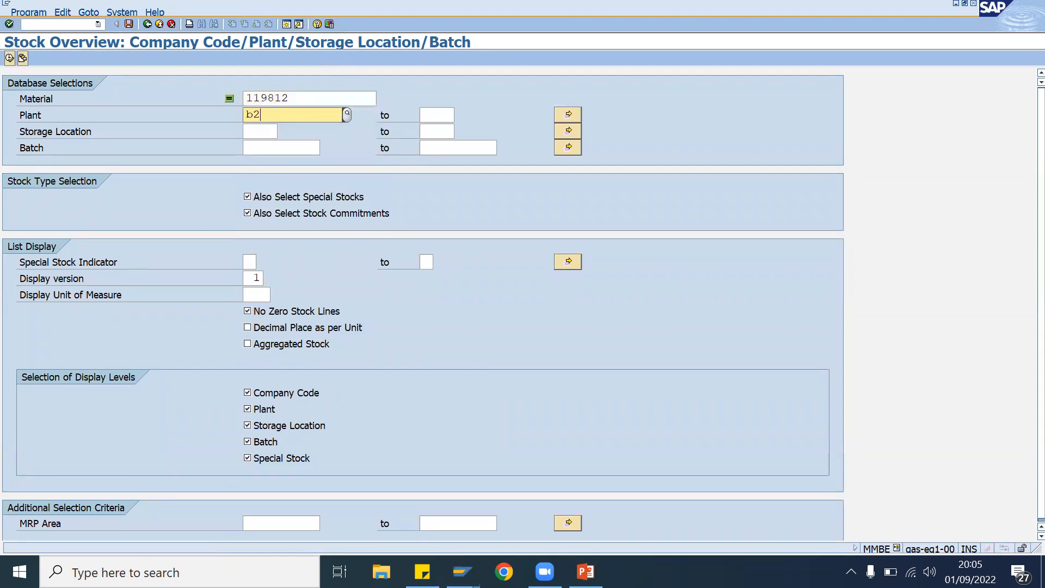
pyautogui.doubleClick(271, 118)
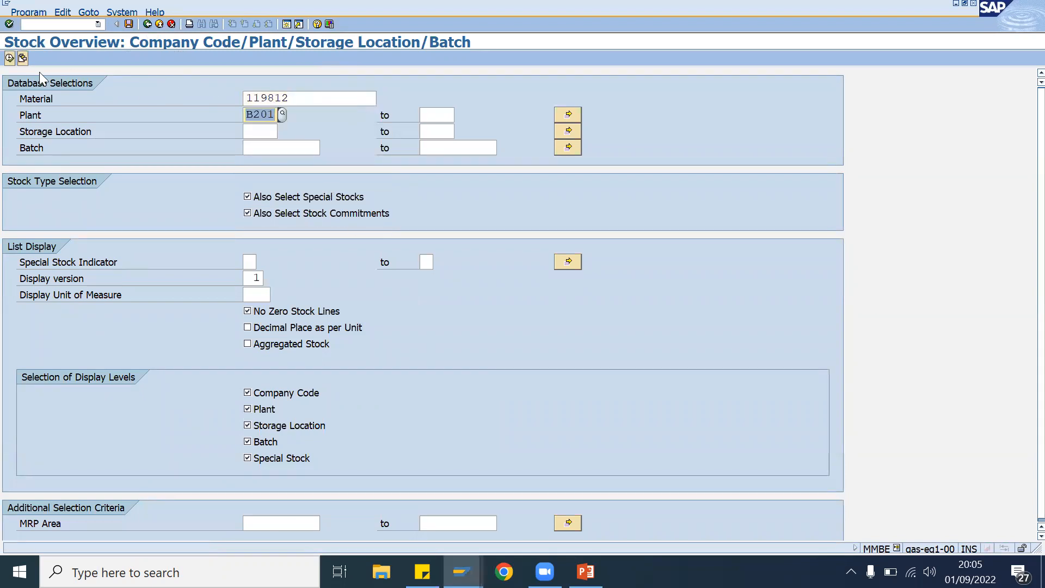
pyautogui.click(9, 58)
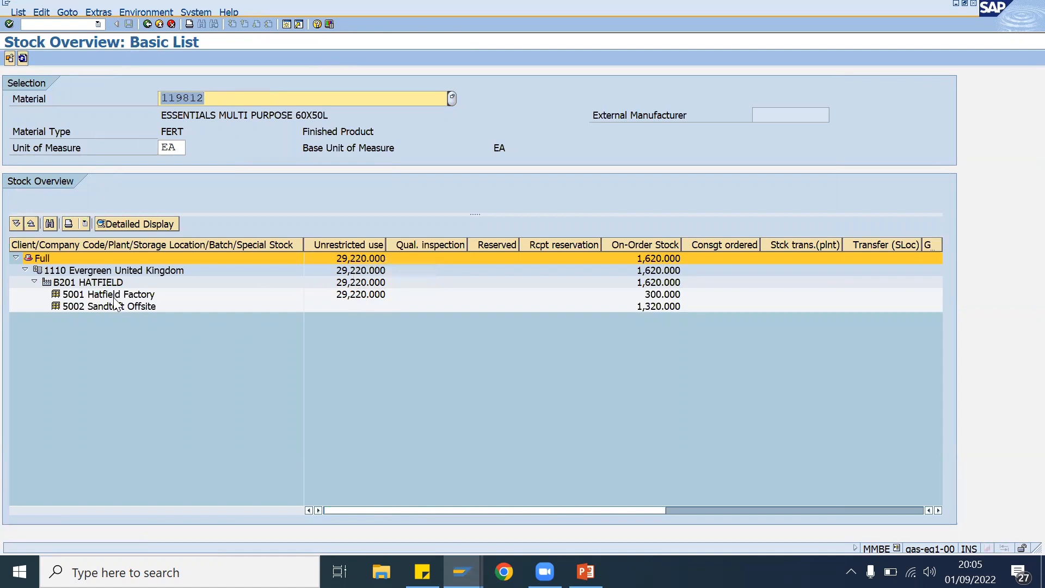
pyautogui.click(85, 296)
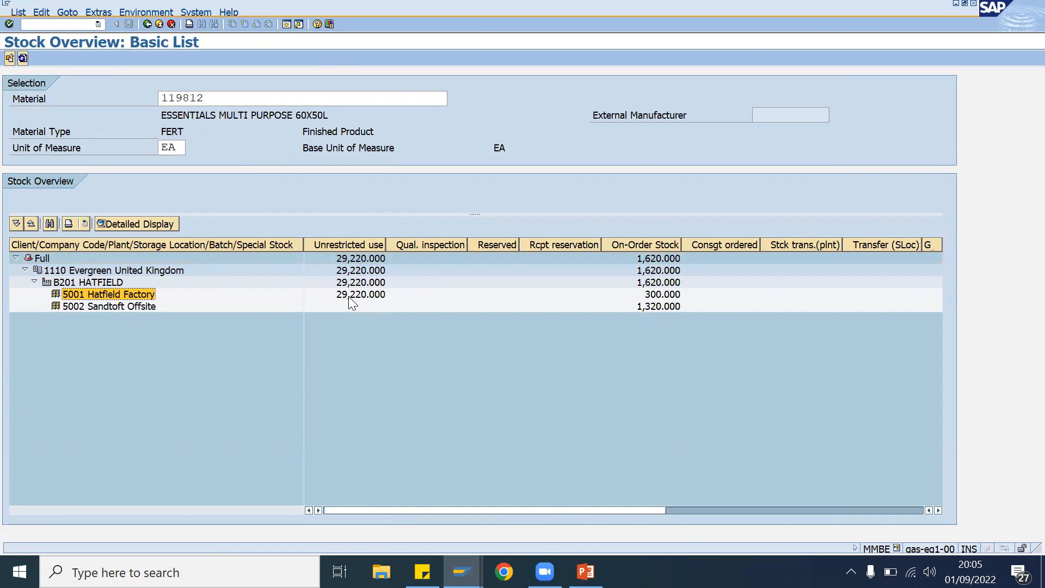
# - Return to the B204 stock overview session and examine the unrestricted-use stock of storage location 5001 Sandtoft Offsite
pyautogui.click(462, 572)
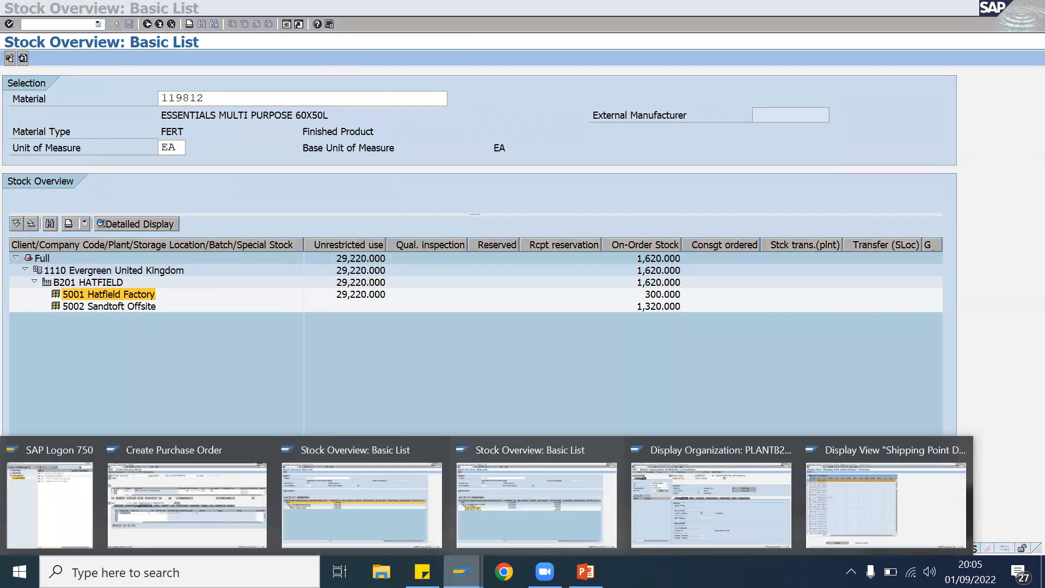
pyautogui.click(327, 518)
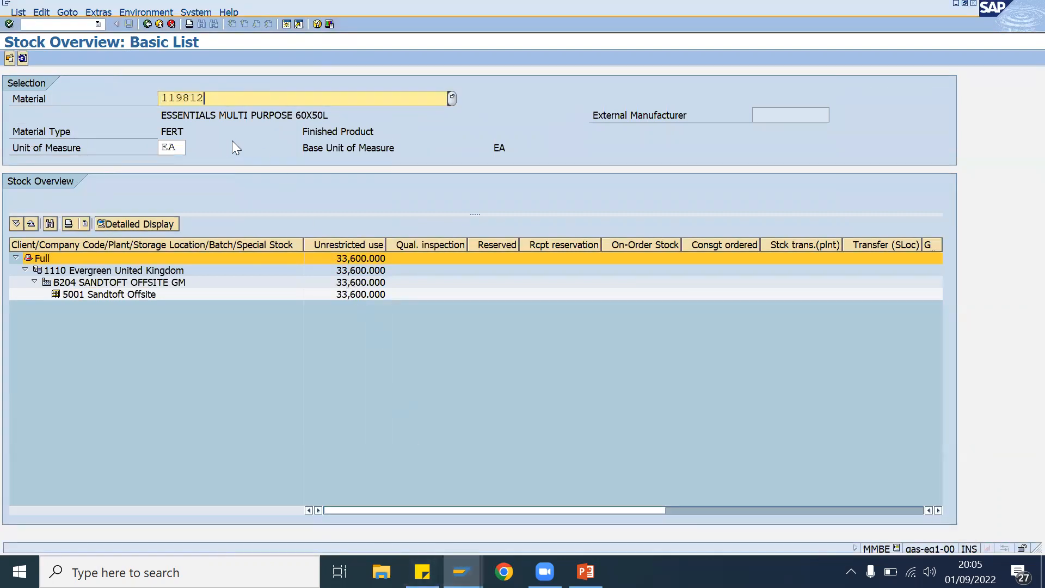
pyautogui.click(351, 297)
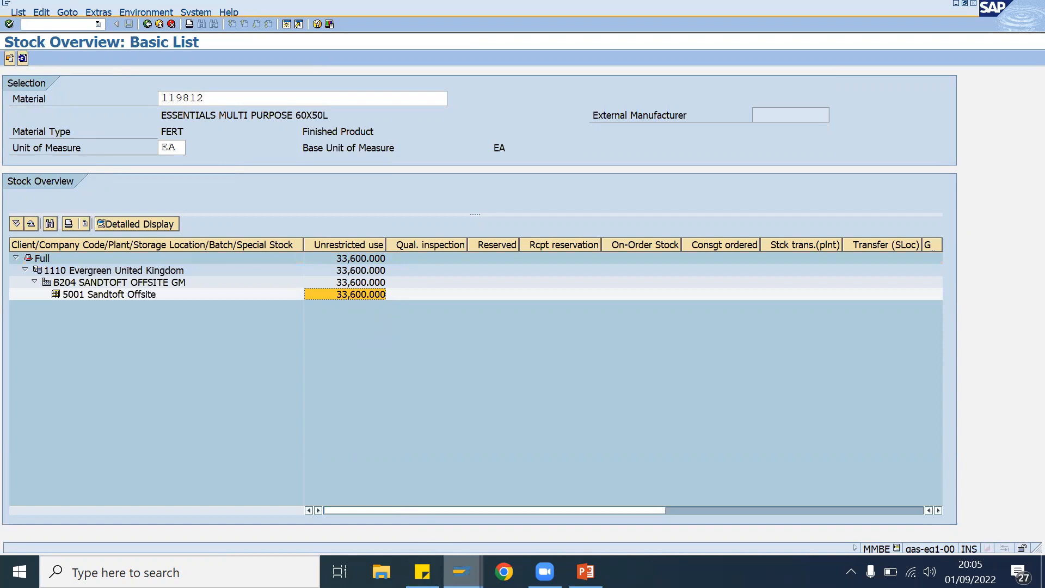
# - In the business partner session, open Display Stock in Transit (MB5T) and run it for material 119812 and receiving plant B204
pyautogui.click(462, 571)
pyautogui.click(645, 512)
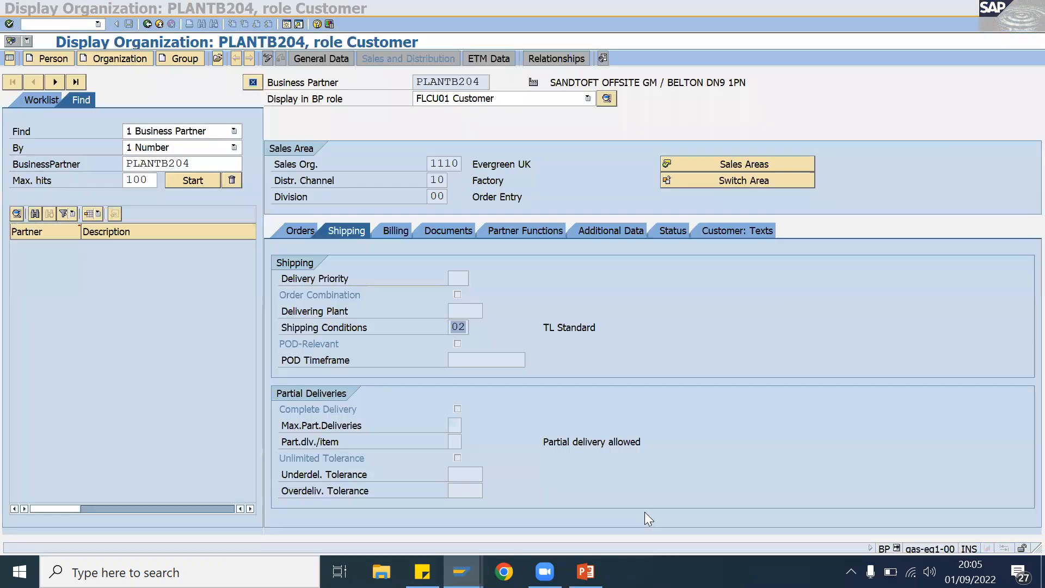
pyautogui.click(40, 22)
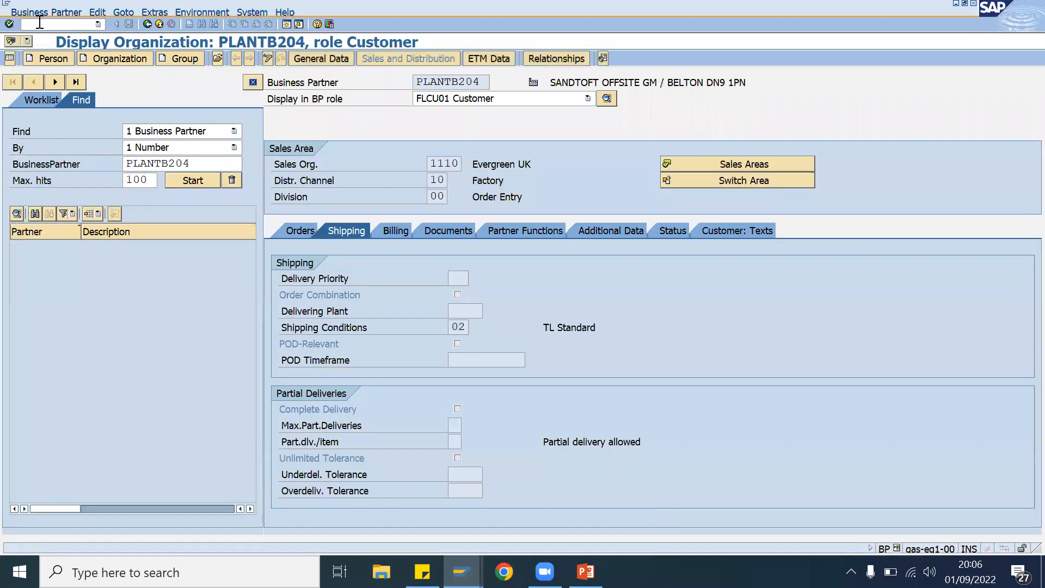
pyautogui.write('/nmb5t')
pyautogui.press('Return')
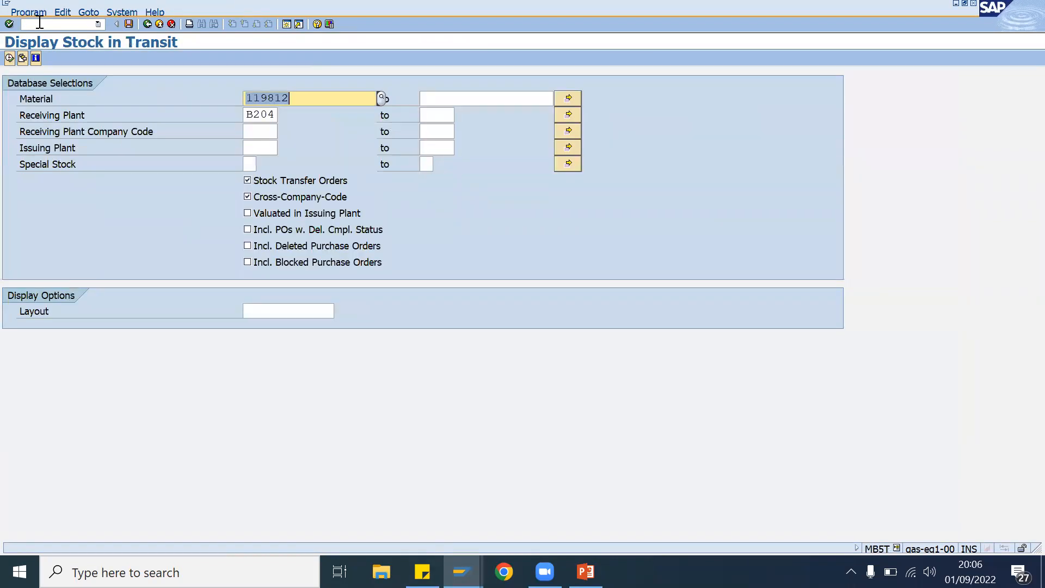
pyautogui.click(9, 58)
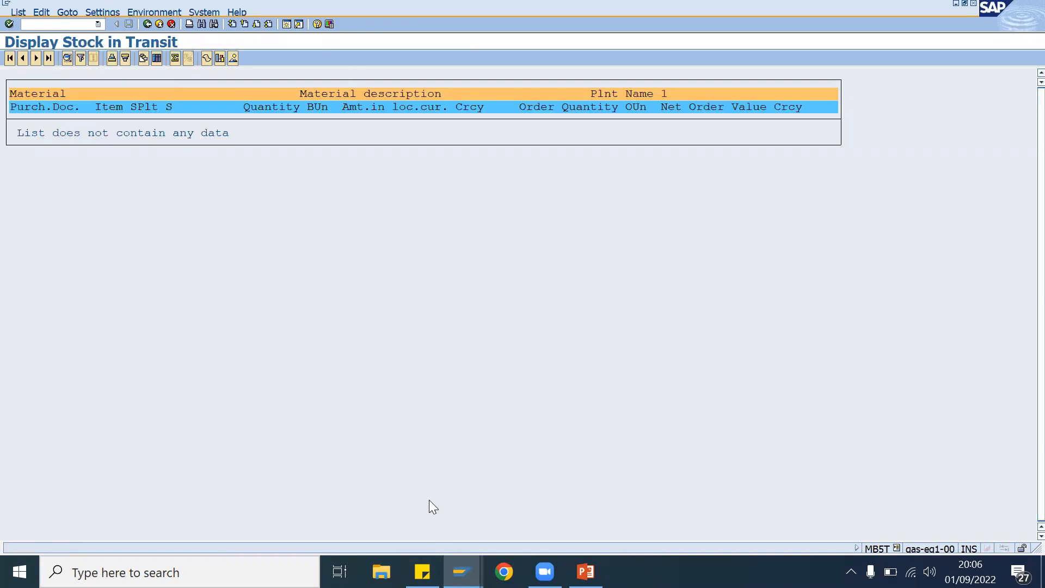
# - Switch to the Create Purchase Order session and save the stock transport order from B204 to B201
pyautogui.moveTo(461, 571)
pyautogui.click(172, 500)
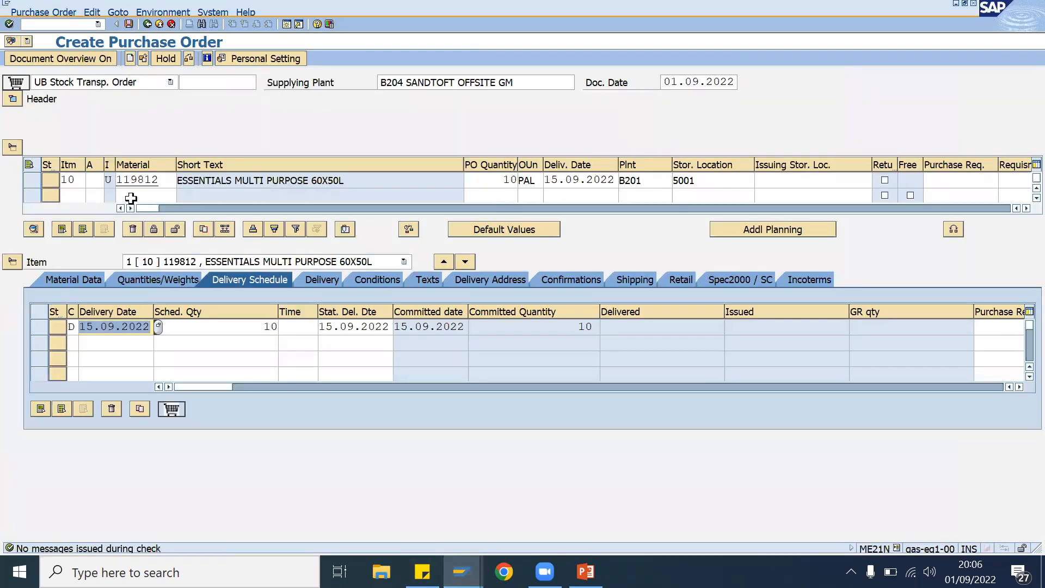
pyautogui.click(127, 25)
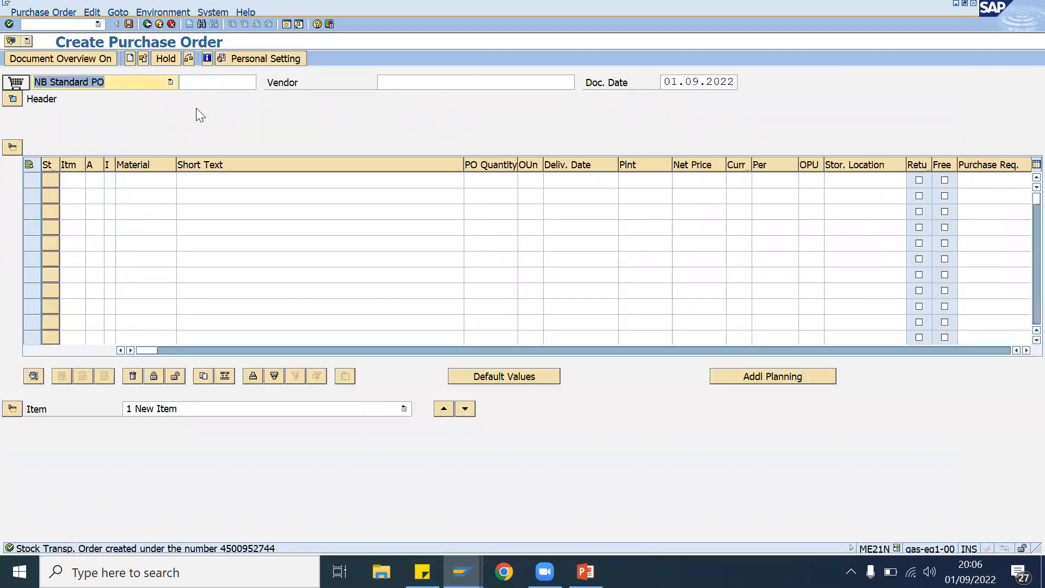
# - Open the saved stock transport order and display the shipping data of its item
pyautogui.click(142, 58)
pyautogui.click(79, 204)
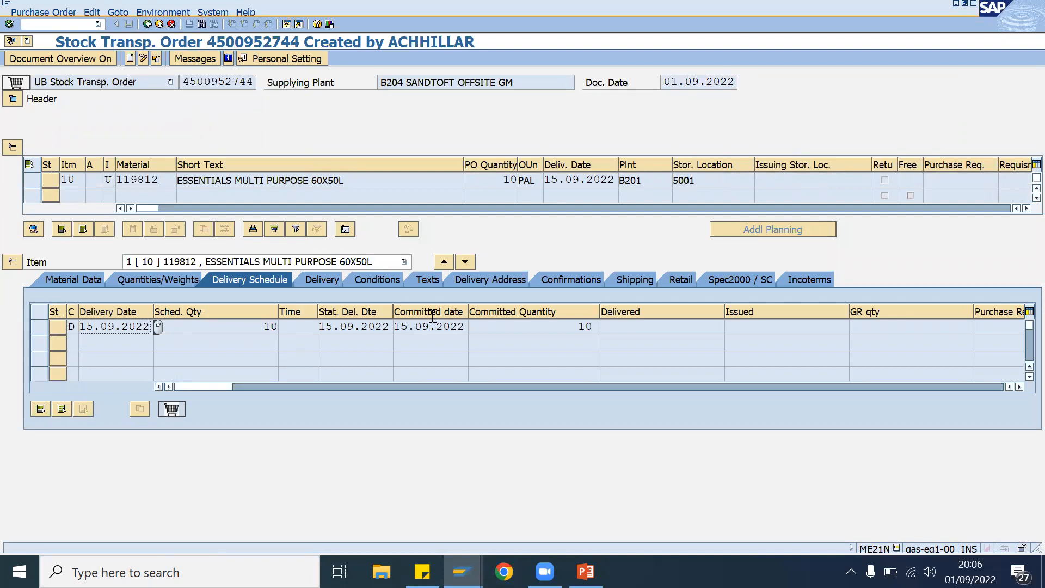
pyautogui.click(628, 280)
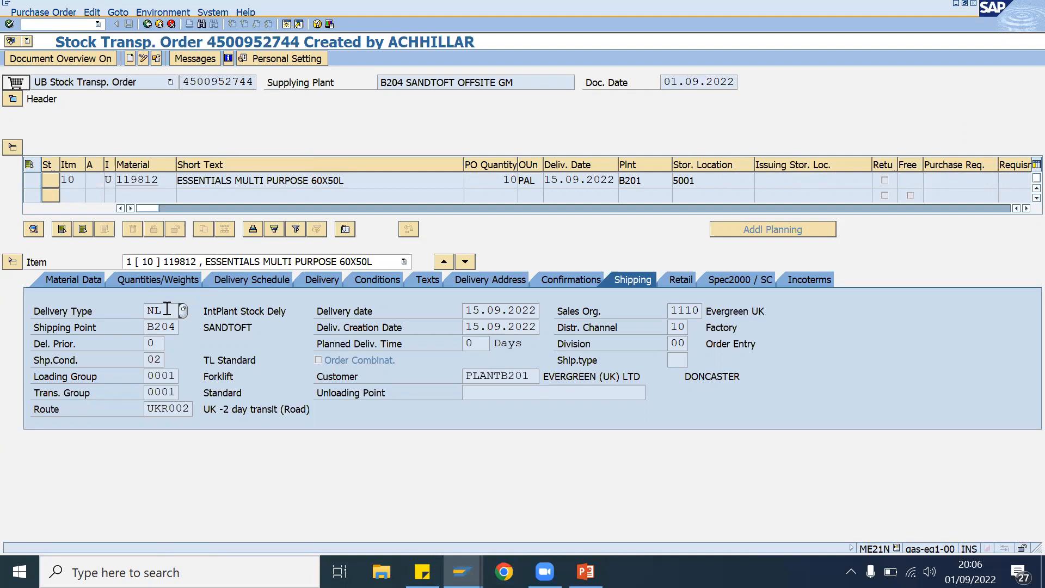
# - Start a new purchase order (ME21N) with order type UB Stock Transp. Order and supplying plant B204
pyautogui.click(60, 25)
pyautogui.write('/nme21n')
pyautogui.press('Return')
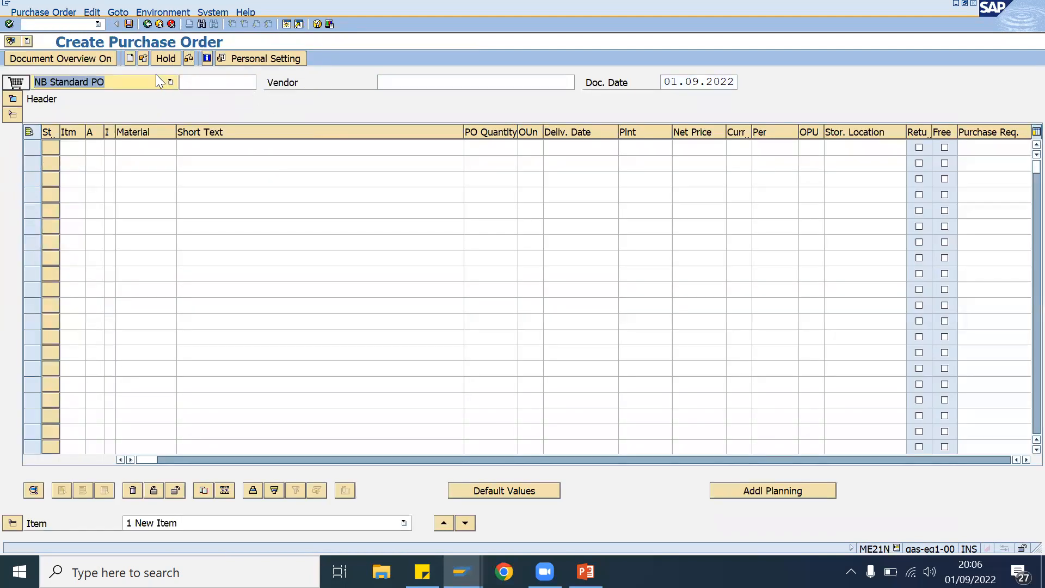
pyautogui.click(157, 80)
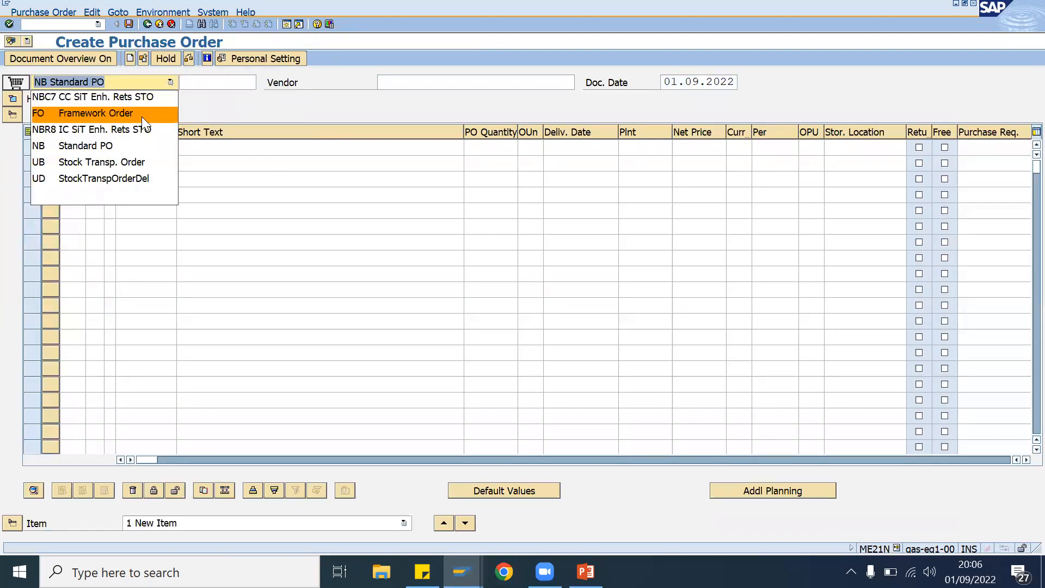
pyautogui.click(117, 162)
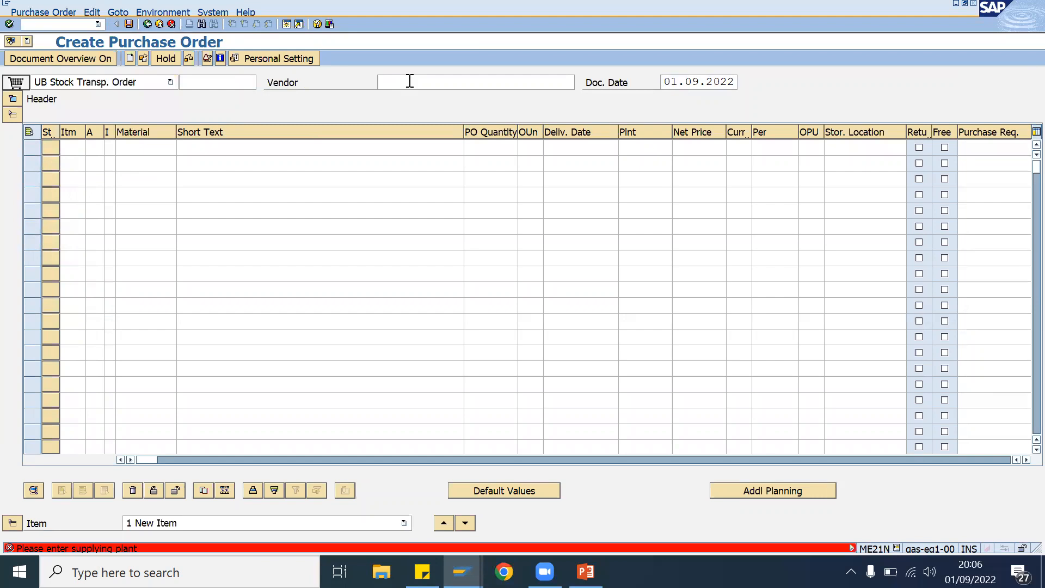
pyautogui.click(410, 81)
pyautogui.click(404, 97)
# - Enter an item for material 119812 with receiving plant B201 and quantity 10 in the new order
pyautogui.click(156, 147)
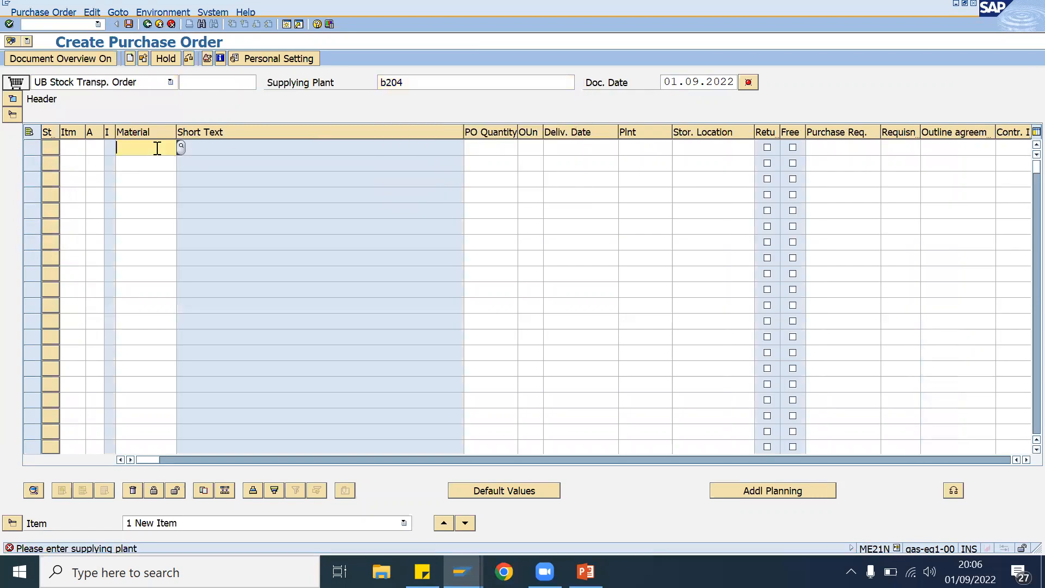
pyautogui.click(146, 162)
pyautogui.click(630, 146)
pyautogui.click(626, 162)
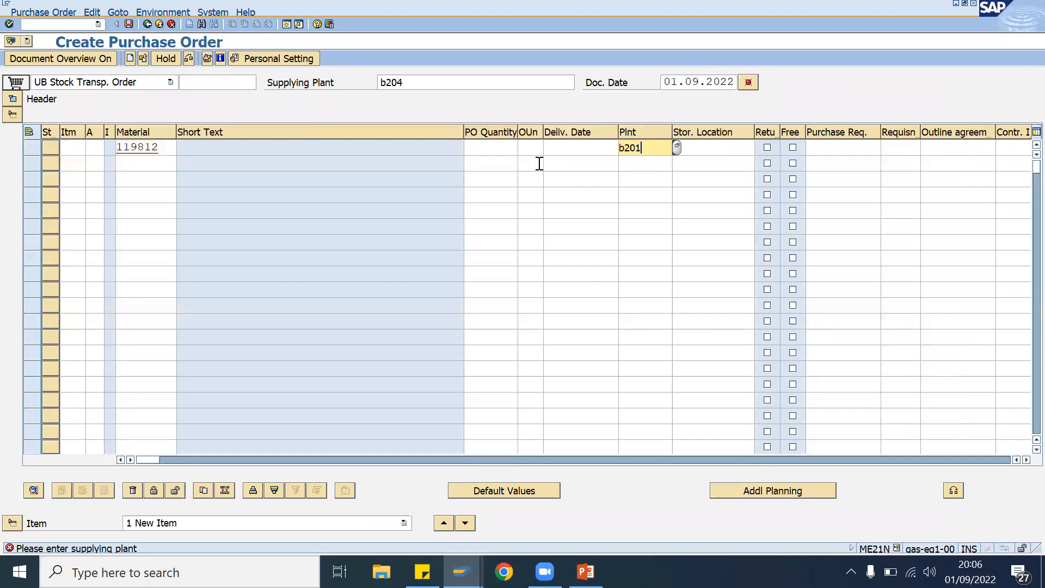
pyautogui.click(504, 146)
pyautogui.write('10')
pyautogui.press('Return')
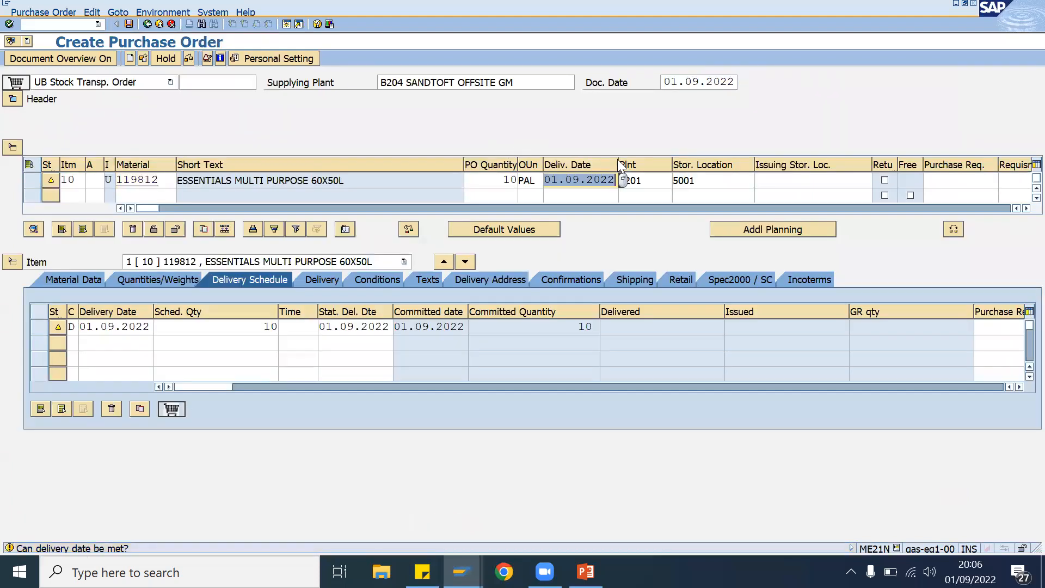
# - Display the item's shipping data, change the receiving plant to B202 and examine the determined customer
pyautogui.click(625, 283)
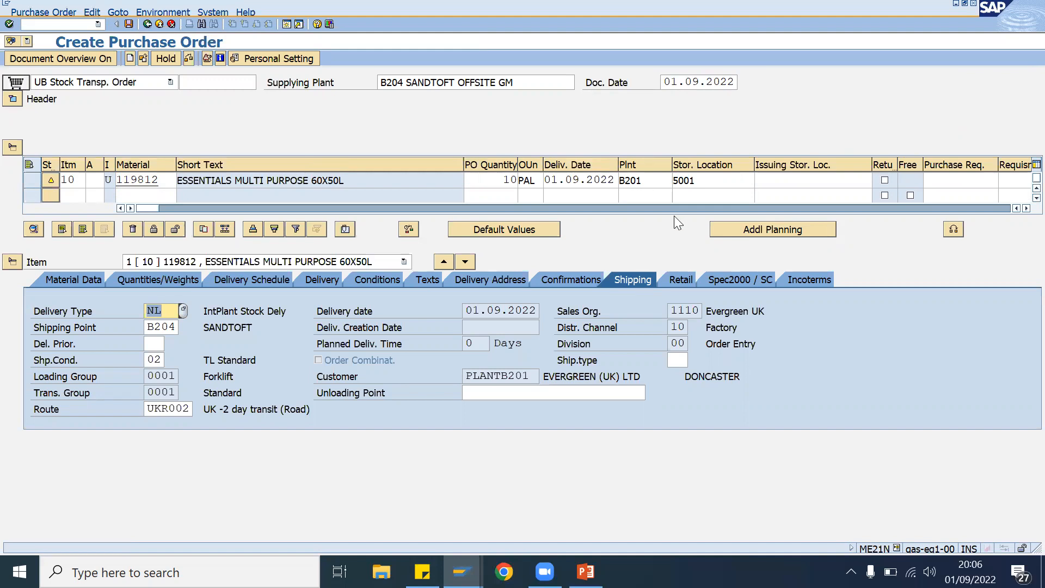
pyautogui.click(657, 180)
pyautogui.press('BackSpace')
pyautogui.write('2')
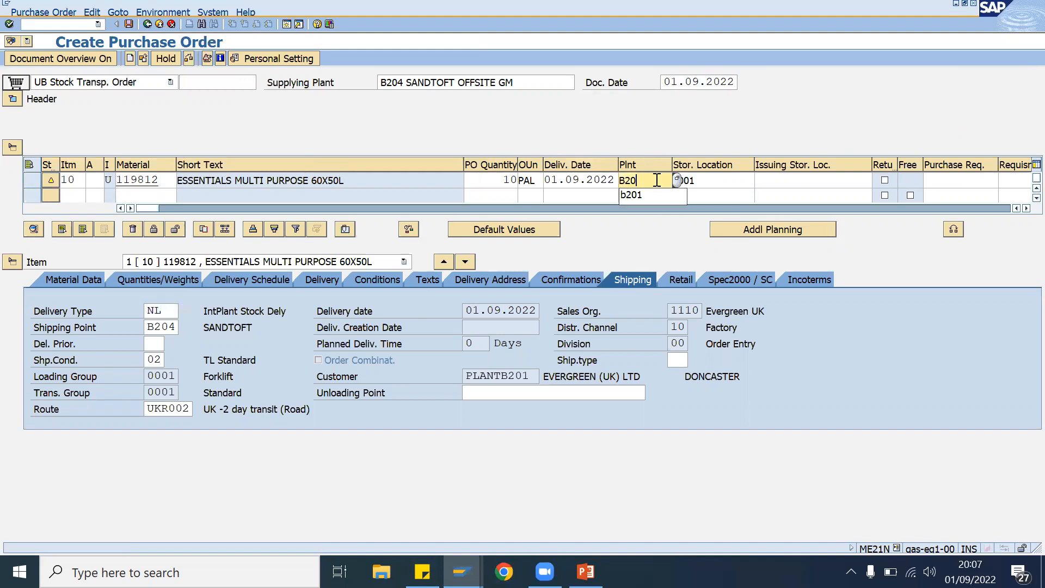
pyautogui.press('Return')
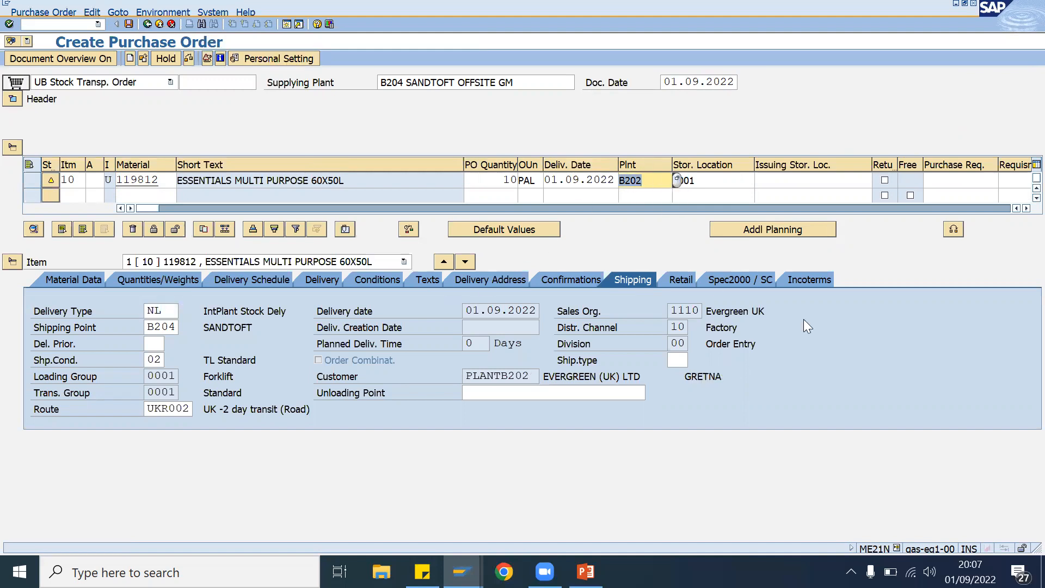
pyautogui.moveTo(532, 375); pyautogui.dragTo(448, 378)
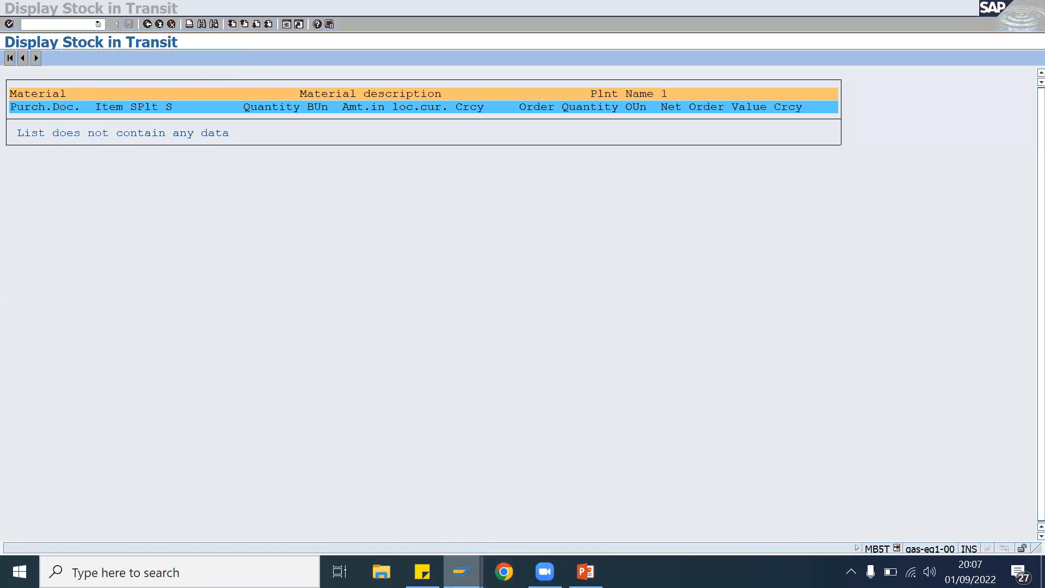
# - Start ME23N in the shipping point view's session and open the saved stock transport order for display
pyautogui.moveTo(462, 572)
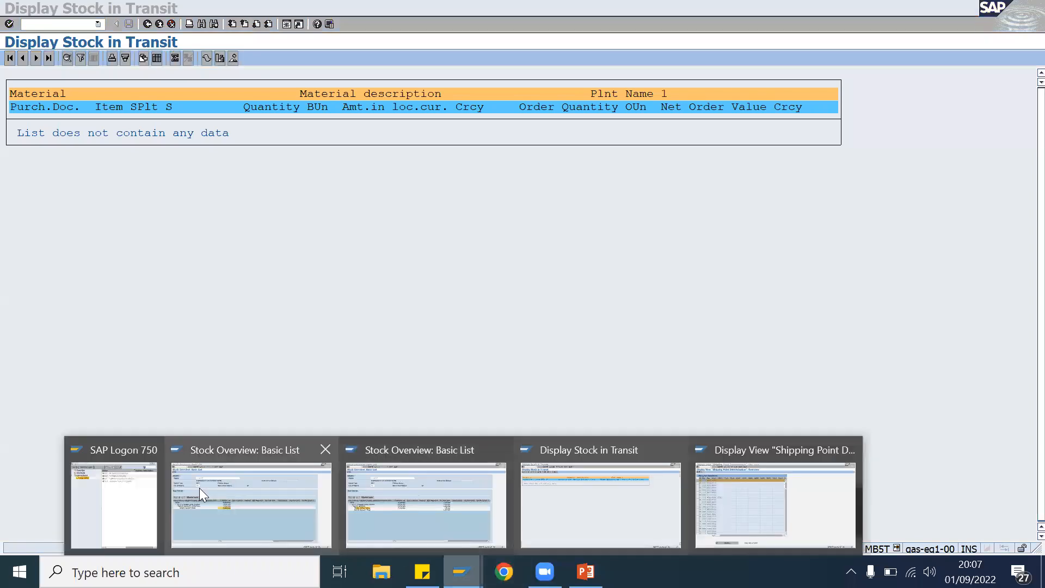
pyautogui.click(599, 506)
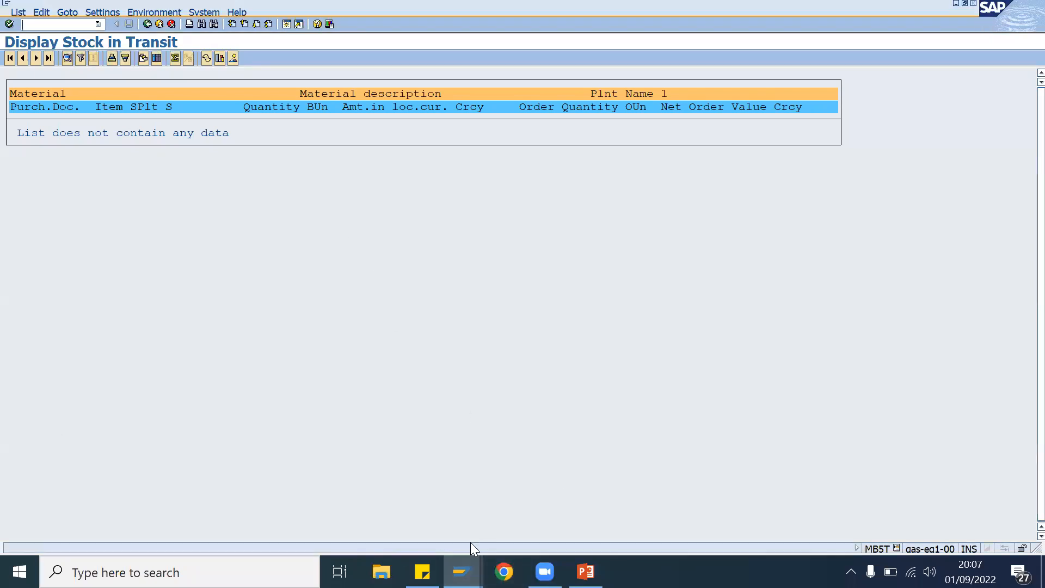
pyautogui.moveTo(462, 571)
pyautogui.click(793, 496)
pyautogui.click(37, 24)
pyautogui.write('e21n')
pyautogui.press('Return')
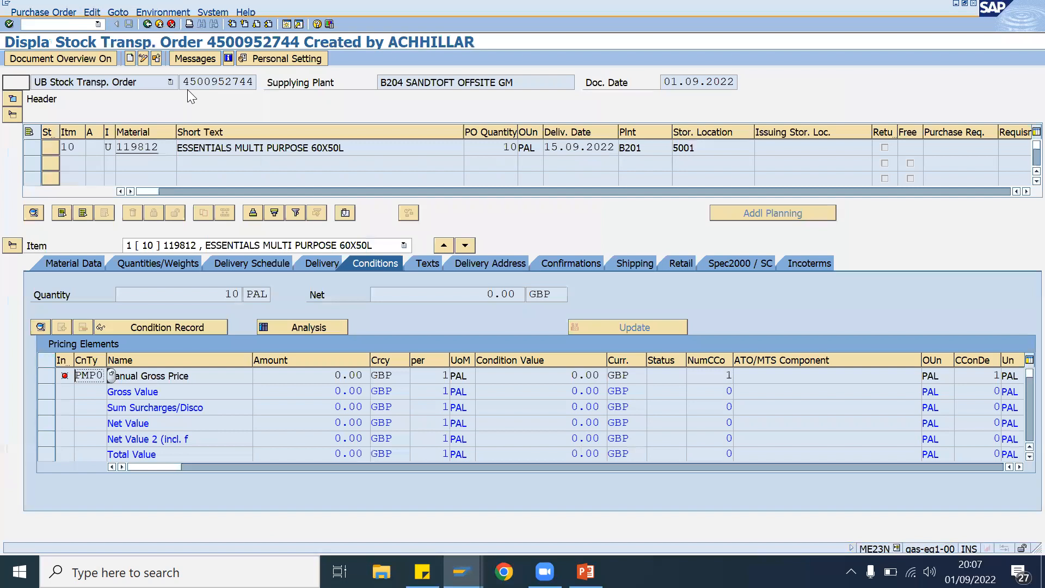
pyautogui.click(156, 59)
pyautogui.press('Return')
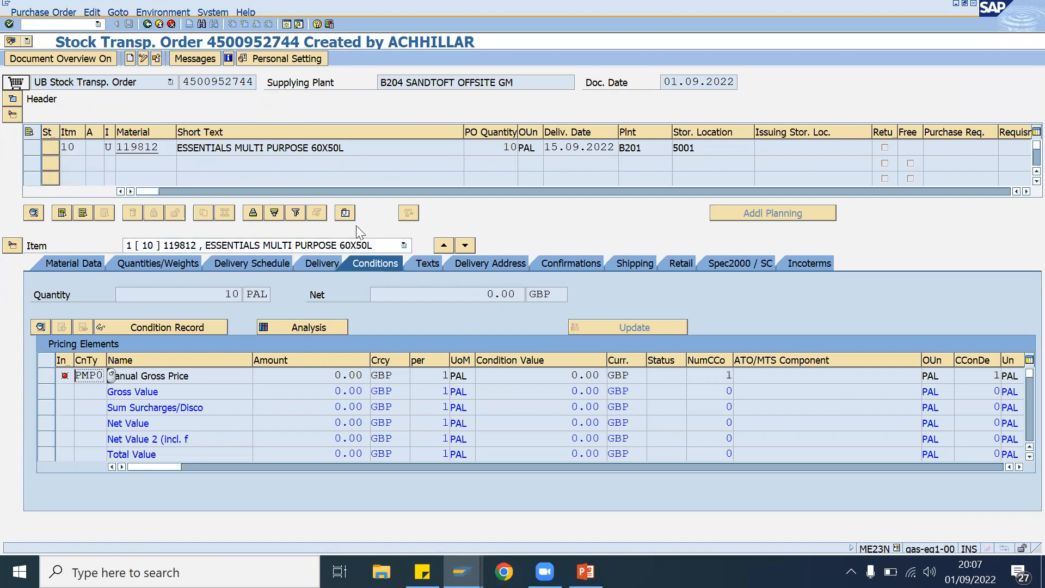
# - Examine the item's shipping data: delivery type, shipping point, shipping conditions, loading group, customer and sales area, plus its material data
pyautogui.click(618, 260)
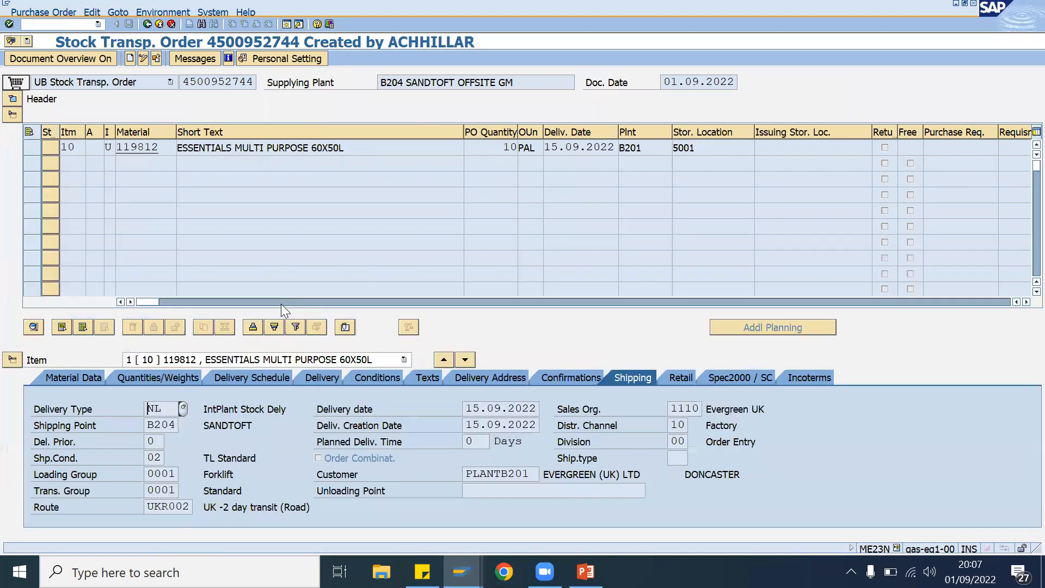
pyautogui.doubleClick(155, 408)
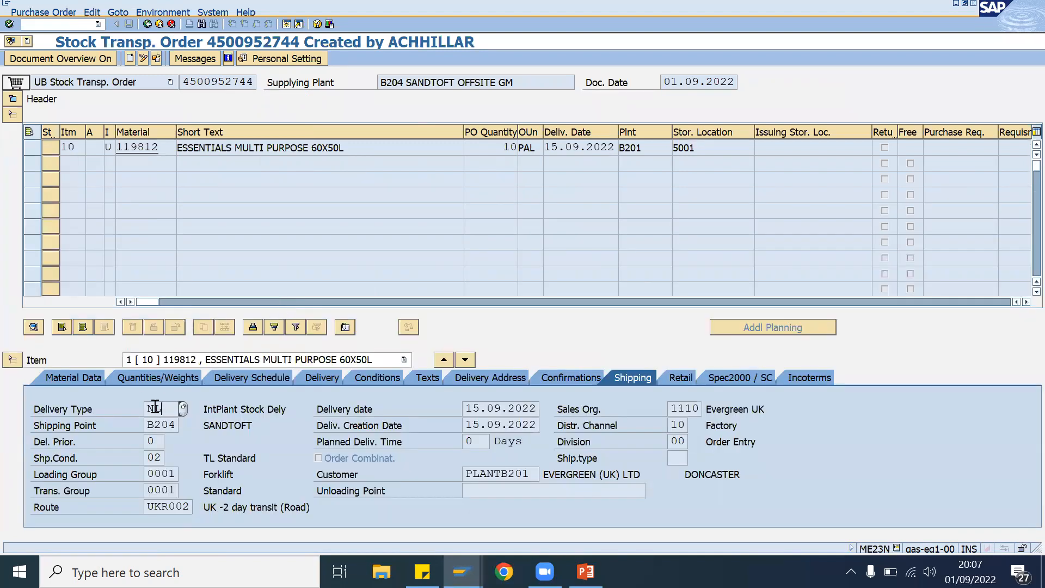
pyautogui.doubleClick(177, 429)
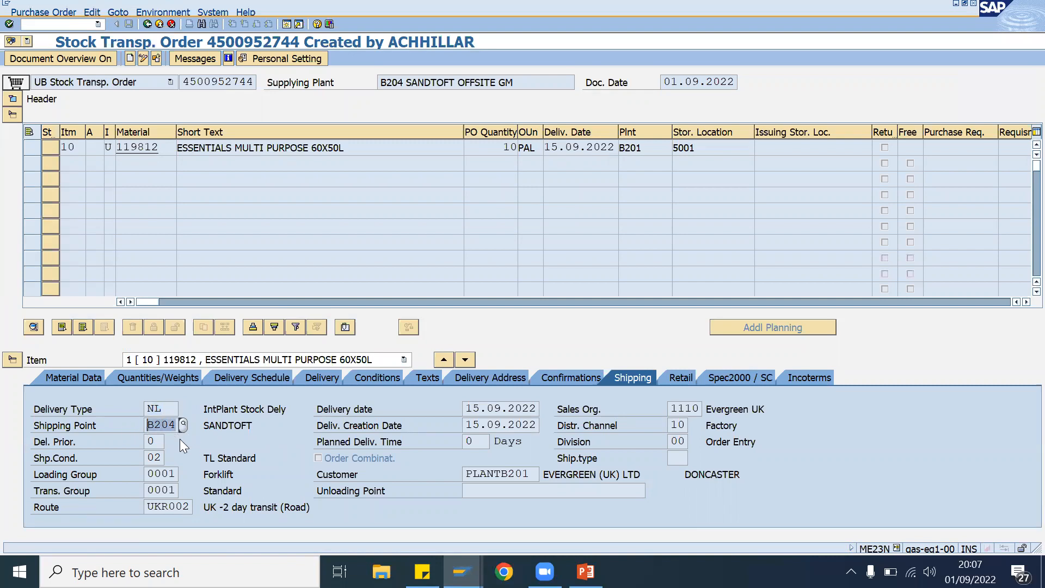
pyautogui.doubleClick(159, 457)
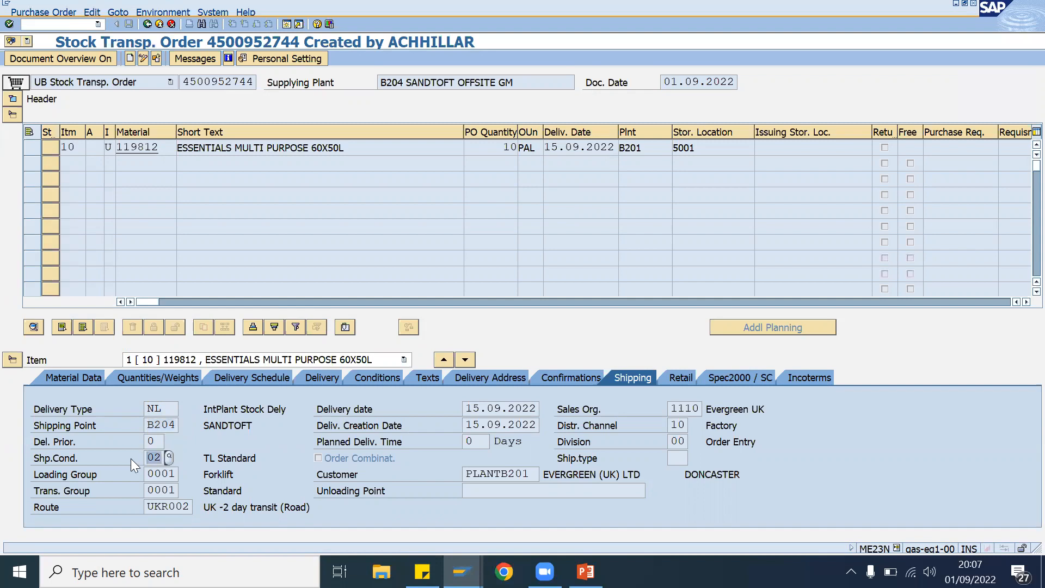
pyautogui.doubleClick(173, 473)
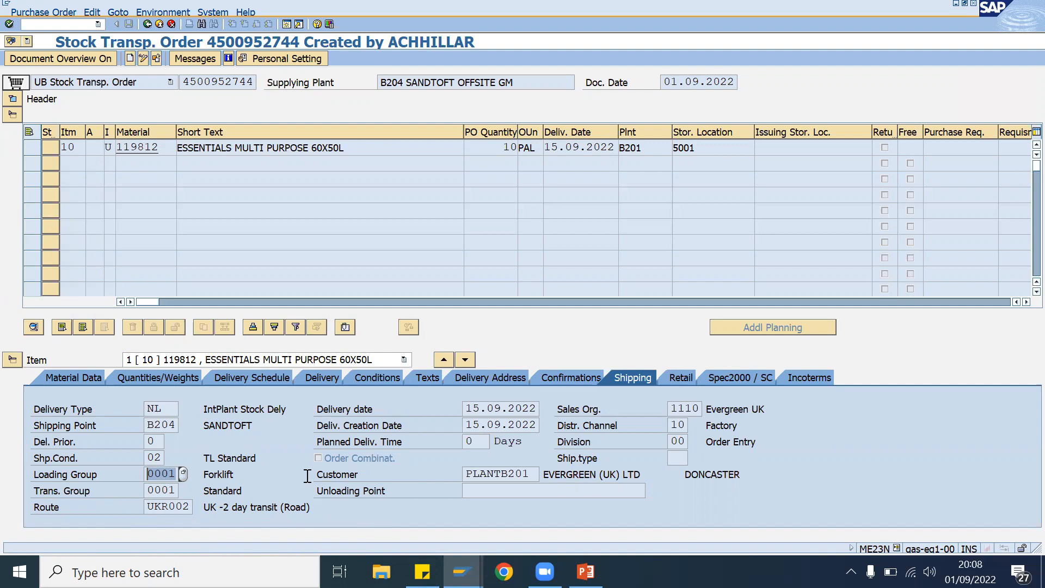
pyautogui.click(421, 491)
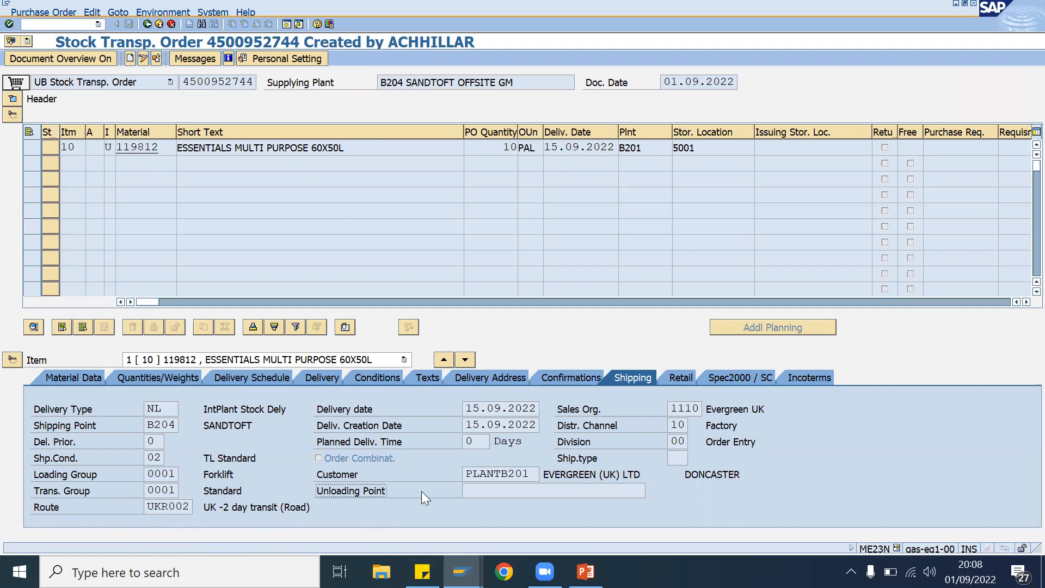
pyautogui.moveTo(532, 474); pyautogui.dragTo(413, 488)
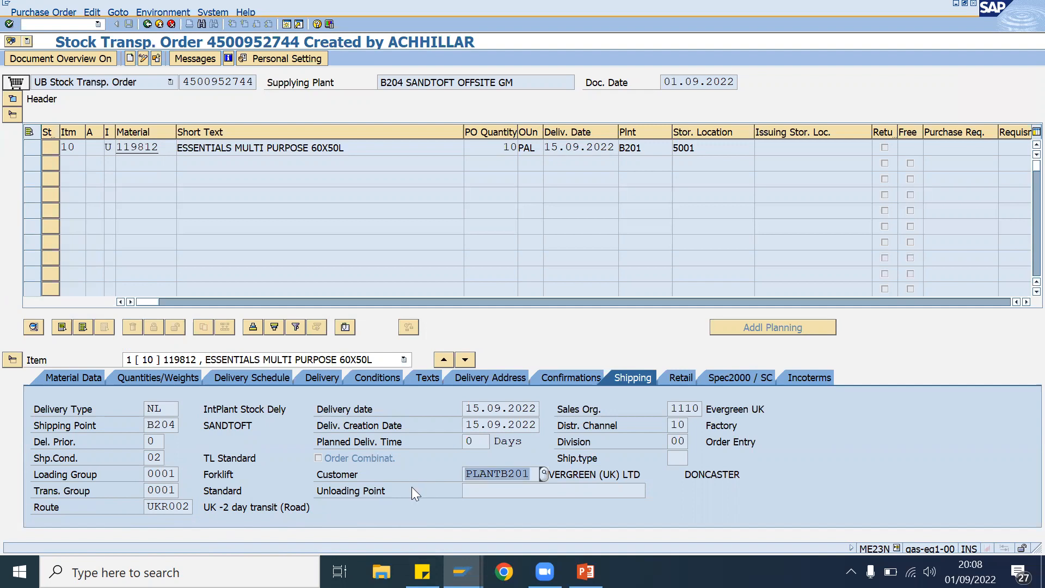
pyautogui.click(683, 445)
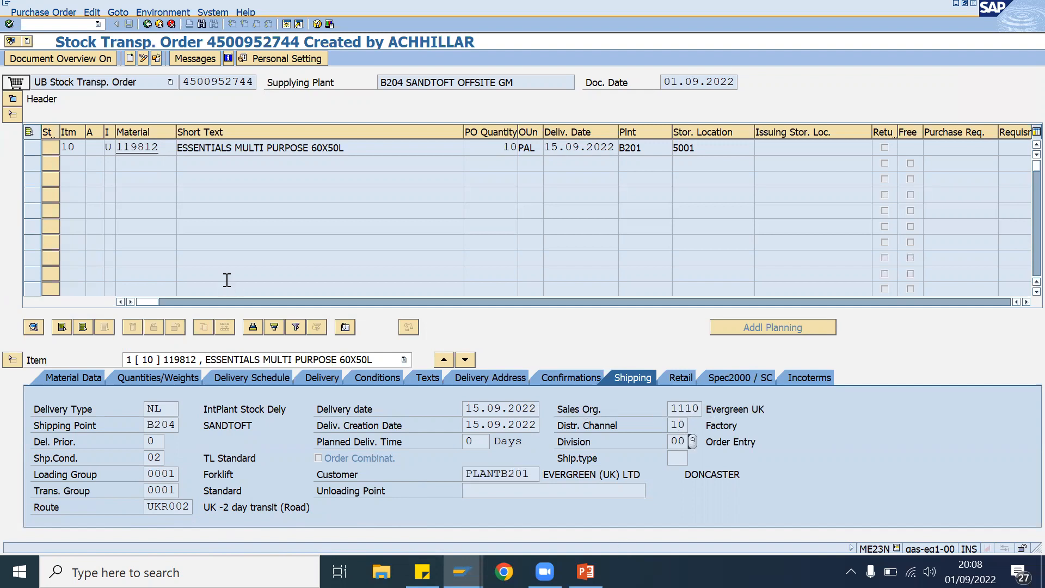
pyautogui.click(66, 377)
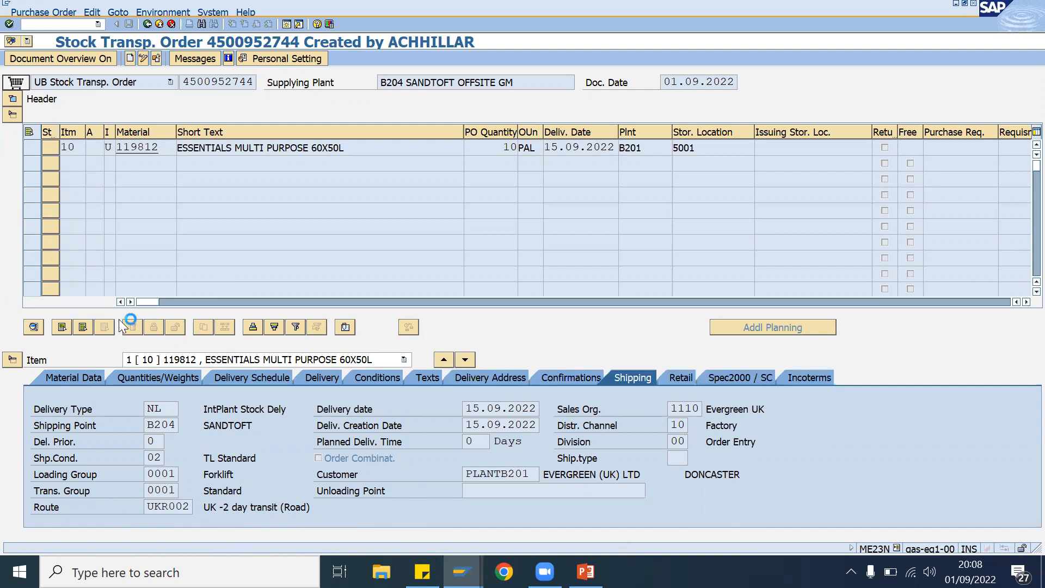
# - Start VL10D for shipping point B204 with no start date and 01.10.2022 as the end of the delivery creation date range
pyautogui.click(48, 25)
pyautogui.write('/n')
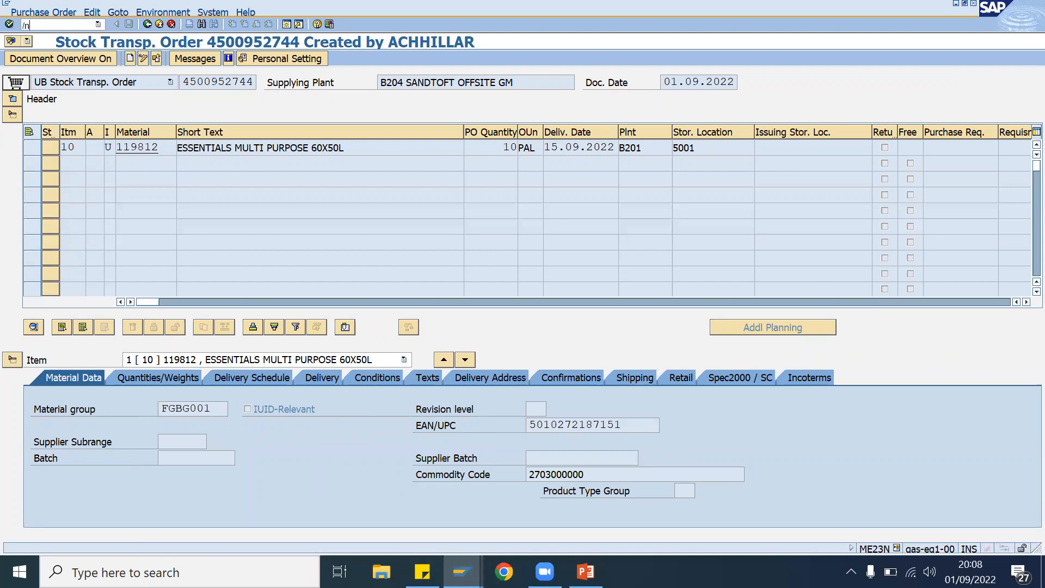
pyautogui.write('vl10d')
pyautogui.press('Return')
pyautogui.moveTo(310, 97); pyautogui.dragTo(216, 102)
pyautogui.press('BackSpace')
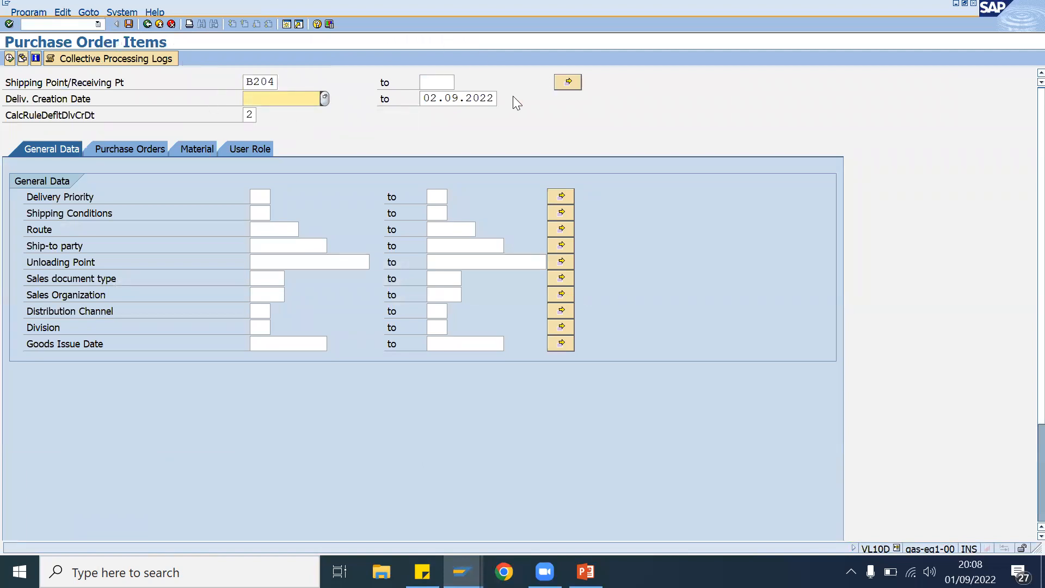
pyautogui.moveTo(495, 98); pyautogui.dragTo(376, 105)
pyautogui.press('BackSpace')
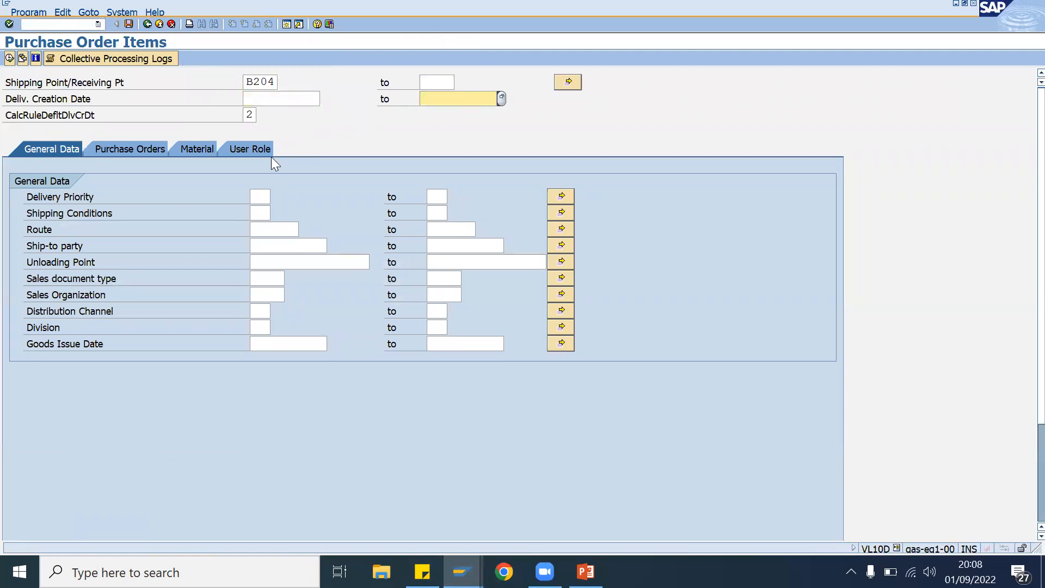
# - Restrict the selection to the copied stock transport order number and run the list of items due for shipping
pyautogui.click(151, 153)
pyautogui.click(293, 193)
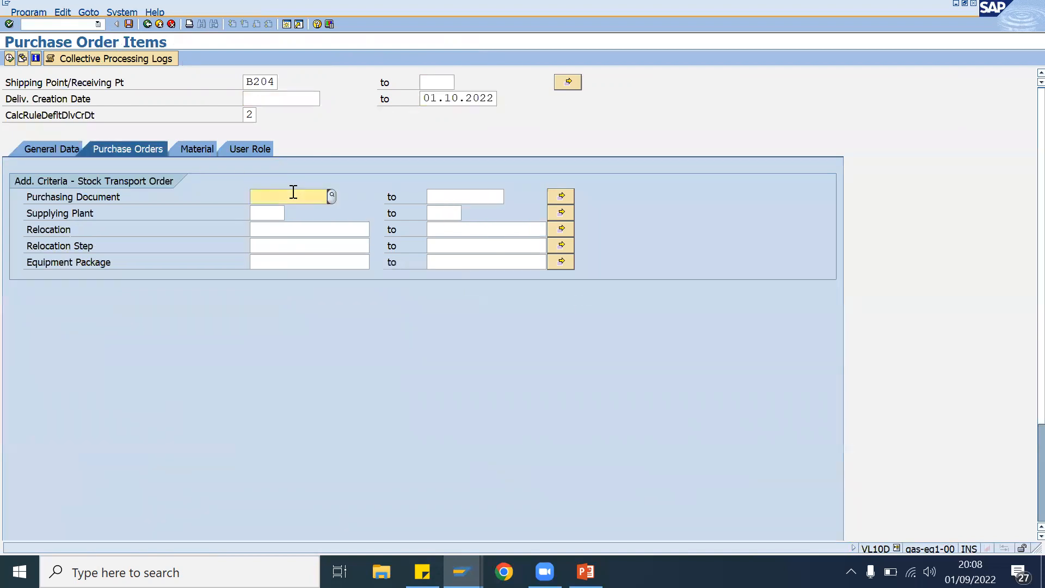
pyautogui.hotkey('ctrl', 'v')
pyautogui.hotkey('ctrl', 'a')
pyautogui.click(9, 59)
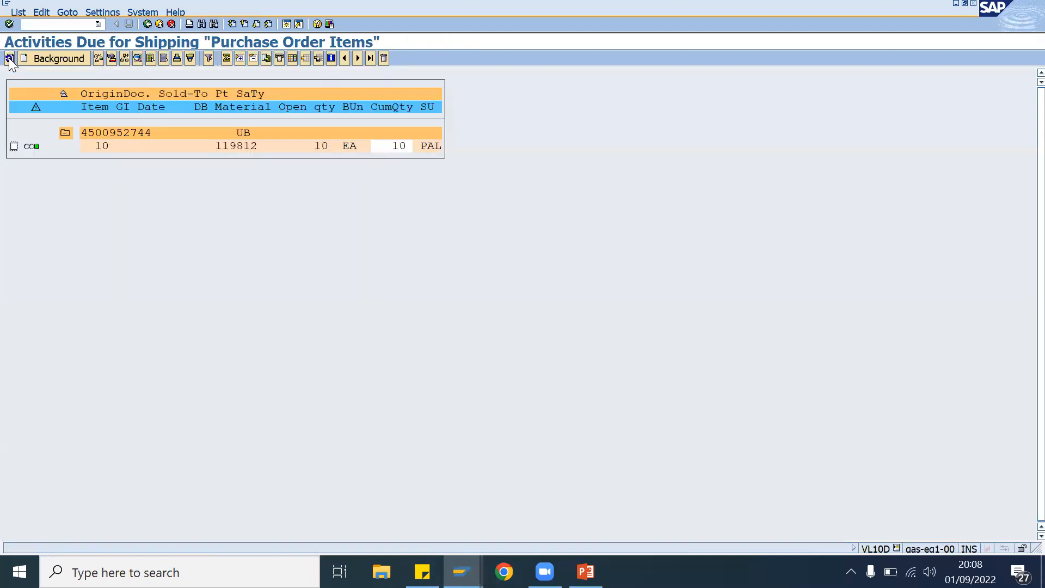
# - Create the delivery for the due item of material 119812 in the background and display the delivery creation log
pyautogui.click(13, 146)
pyautogui.click(68, 61)
pyautogui.click(13, 146)
pyautogui.click(393, 146)
pyautogui.write('10')
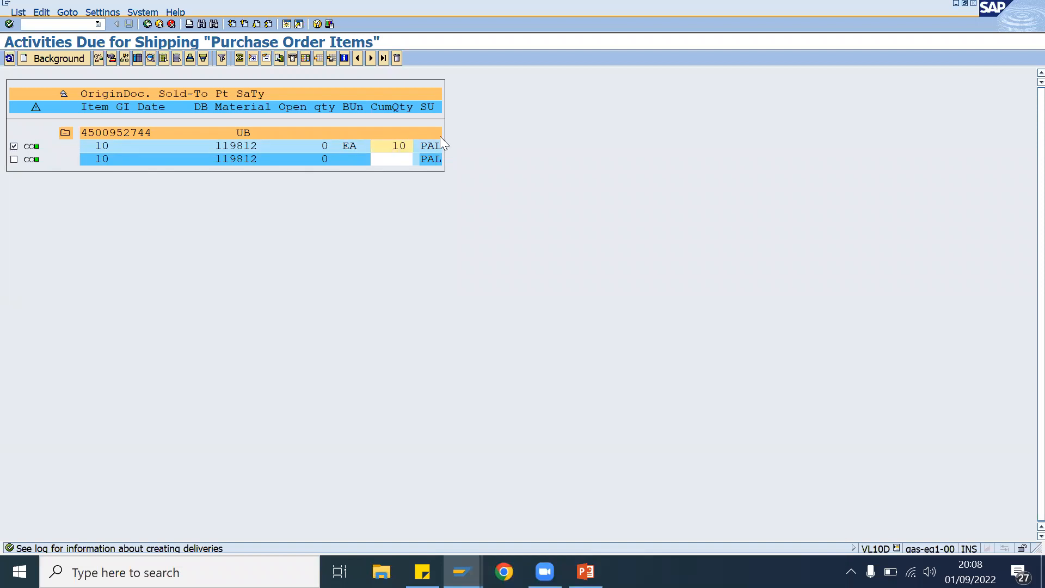
pyautogui.click(137, 58)
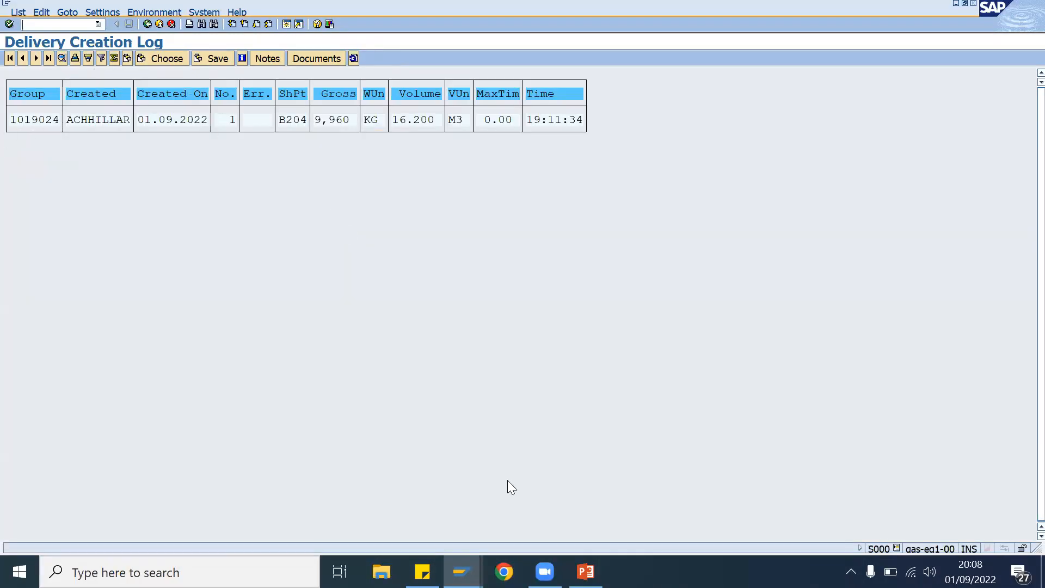
# - Return to the session with the shipping due list and display the stock transport order there in ME23N
pyautogui.click(461, 572)
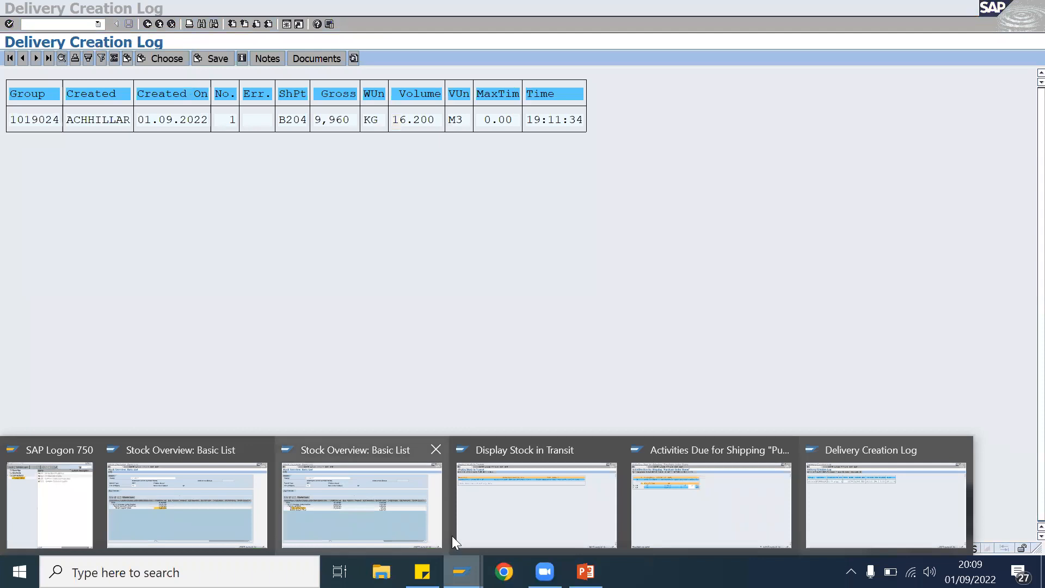
pyautogui.click(679, 544)
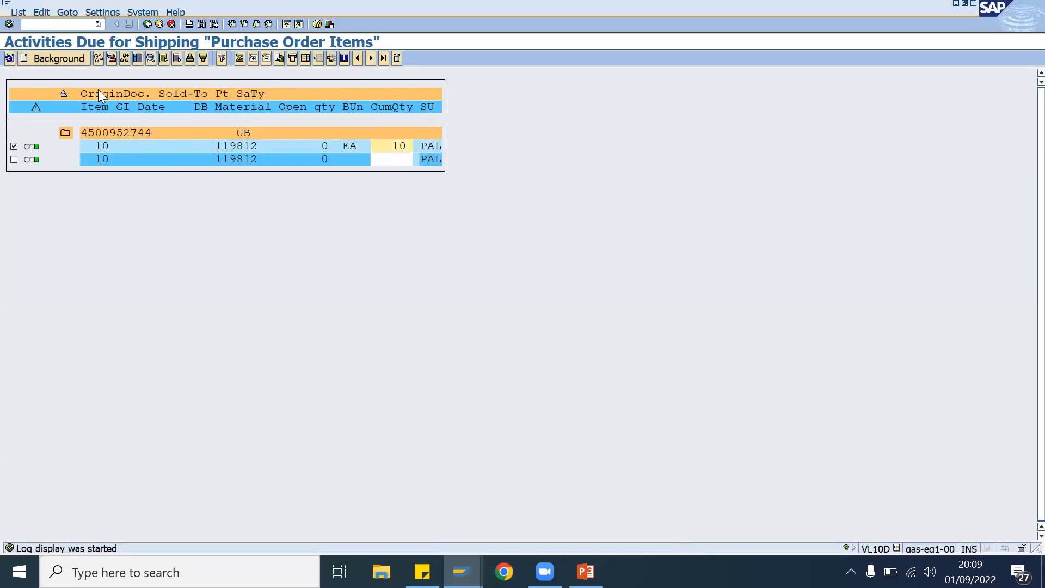
pyautogui.click(43, 23)
pyautogui.write('/nvl02n')
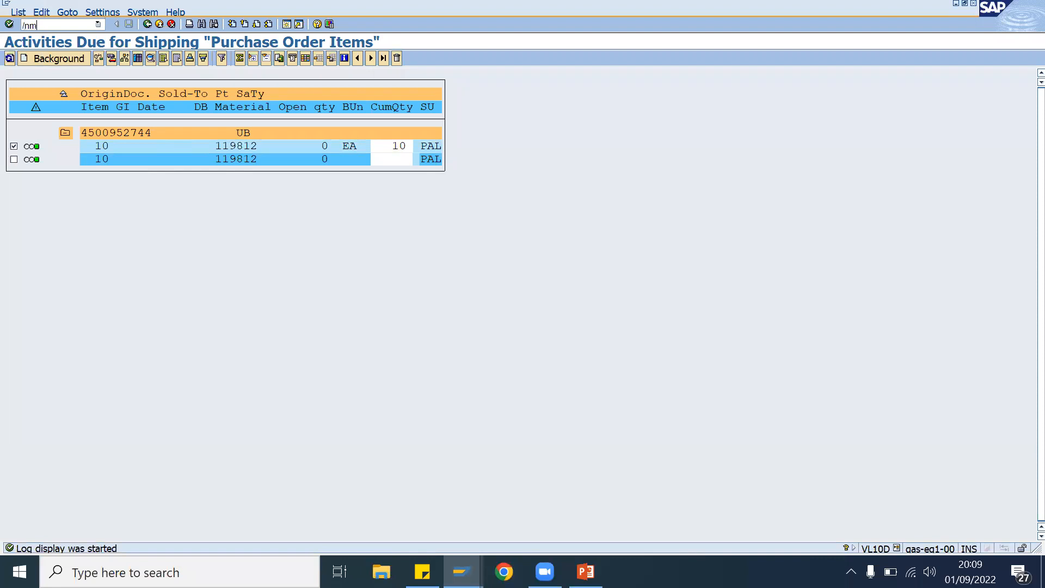
pyautogui.press('Return')
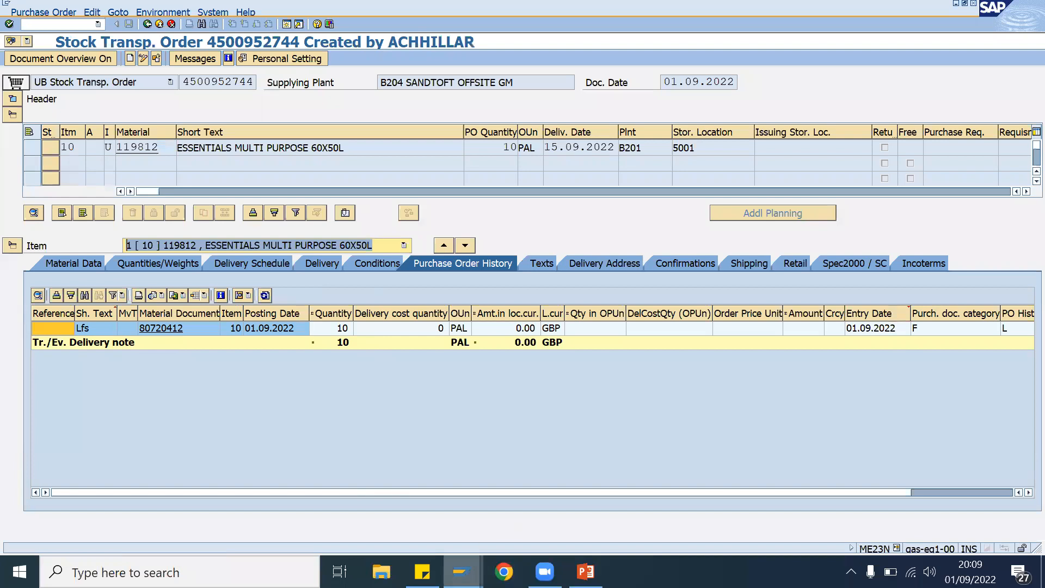
# - Check the stock overview of material 119812 in plant B204 and return to the stock transport order
pyautogui.click(461, 572)
pyautogui.click(161, 474)
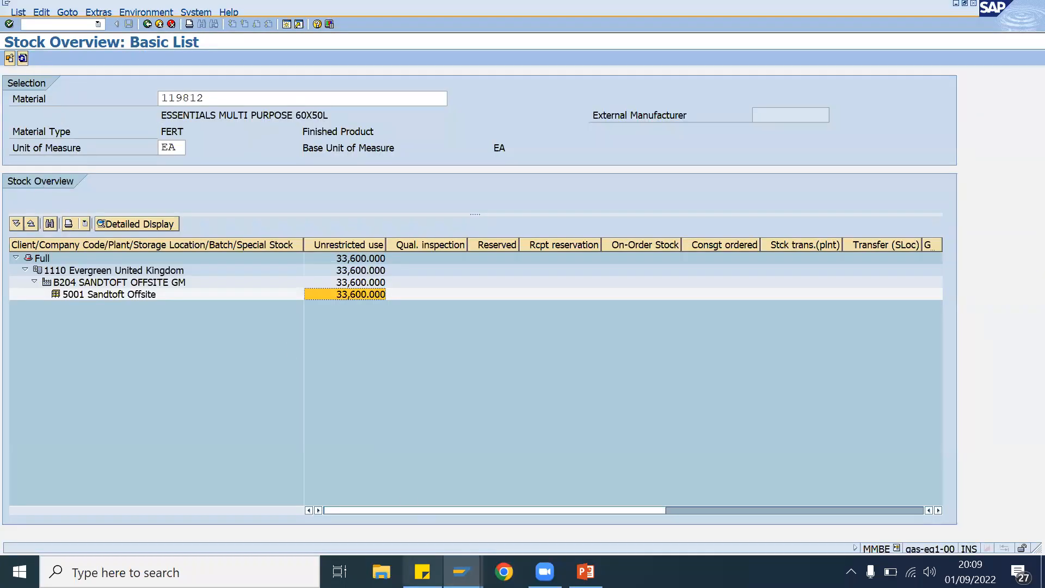
pyautogui.click(462, 571)
pyautogui.click(754, 536)
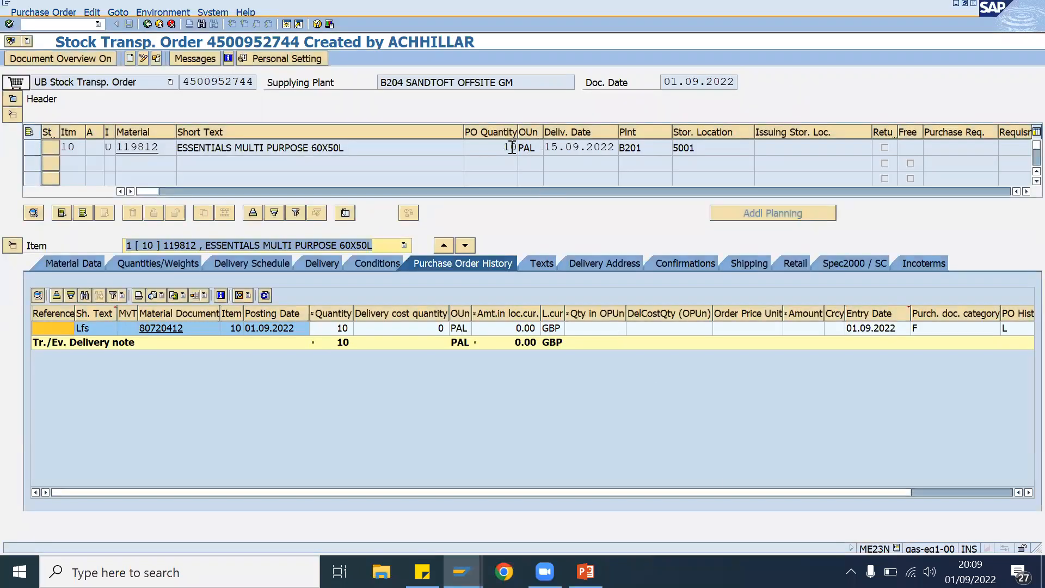
# - Check the order unit of item 10 and open the material master of material 119812 from the item
pyautogui.moveTo(540, 146); pyautogui.dragTo(520, 148)
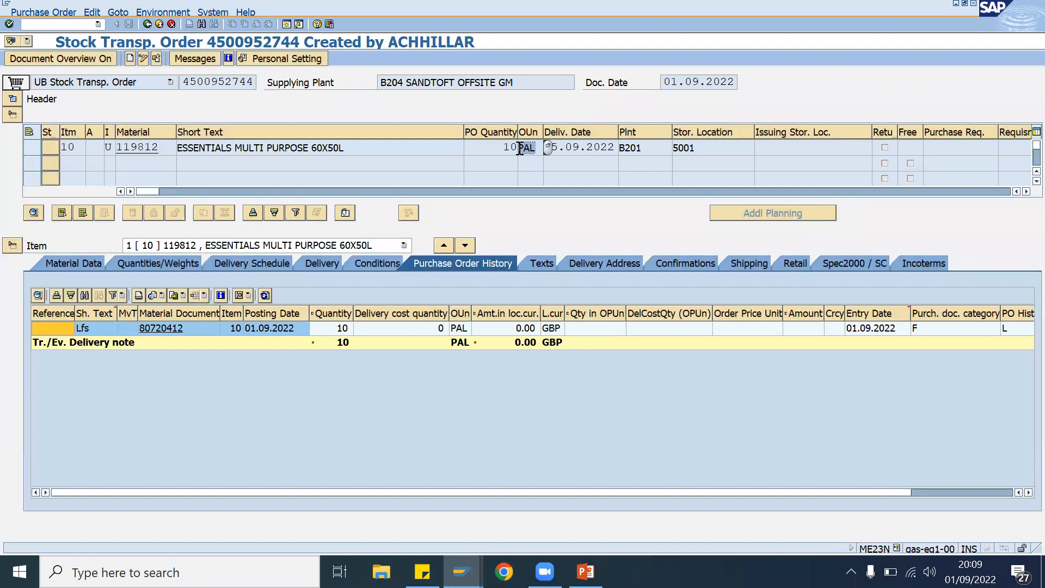
pyautogui.click(161, 148)
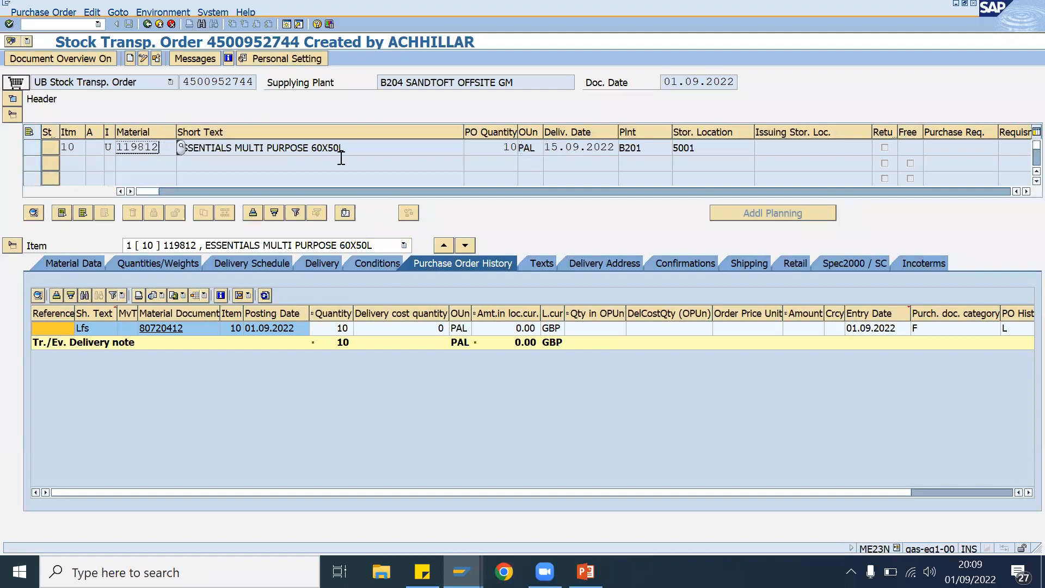
pyautogui.click(536, 151)
pyautogui.doubleClick(139, 149)
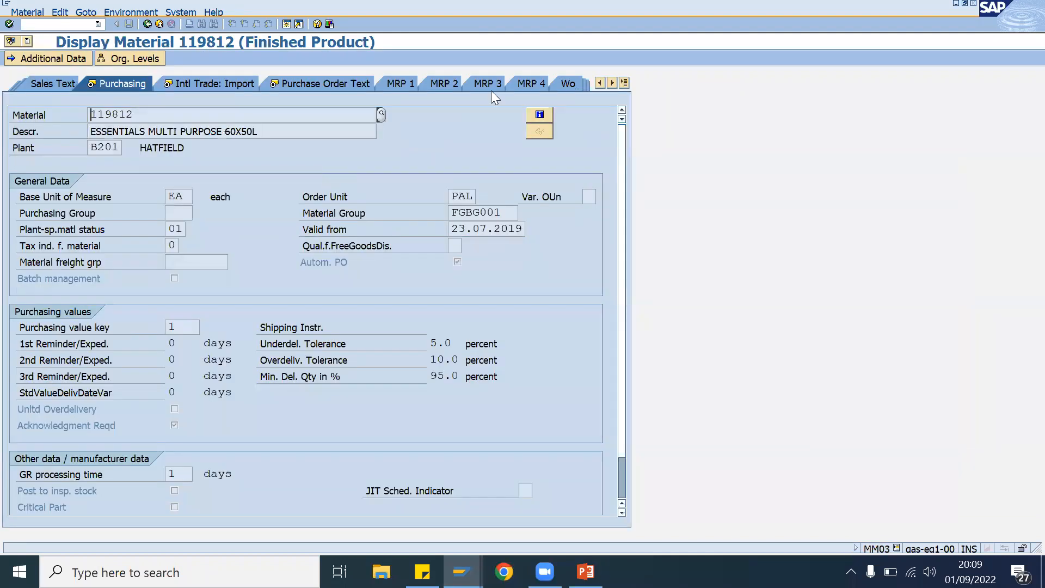
# - Look through the material master views, check the order unit in the Purchasing view and return to the stock transport order
pyautogui.click(612, 84)
pyautogui.click(612, 84)
pyautogui.click(612, 84)
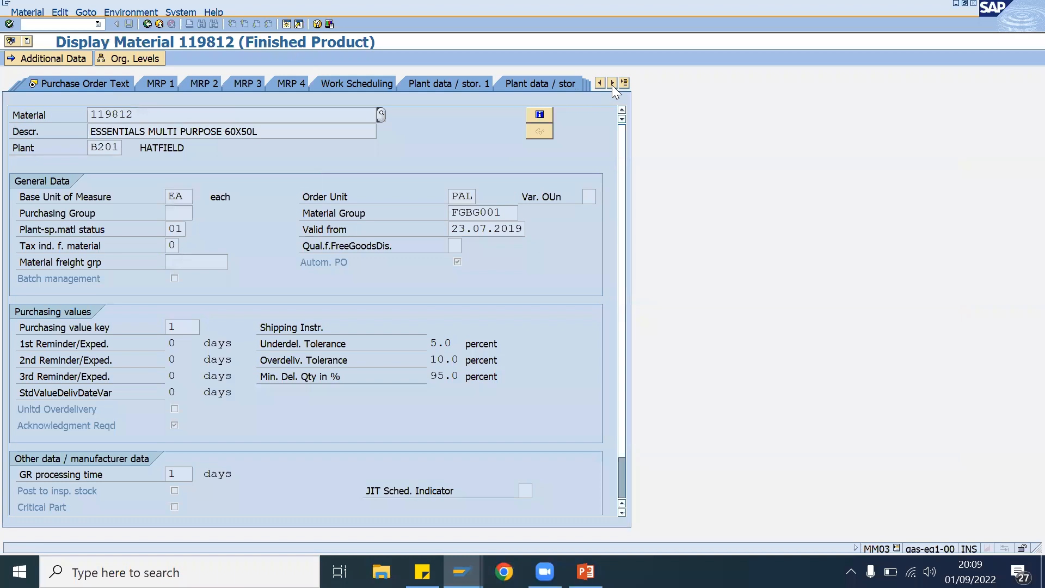
pyautogui.click(612, 84)
pyautogui.click(612, 84)
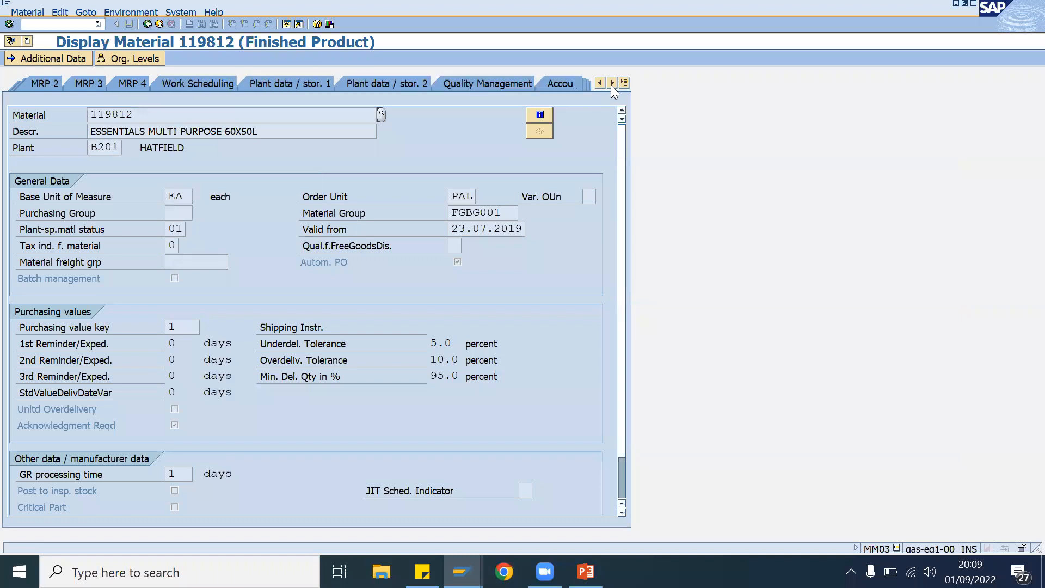
pyautogui.click(623, 83)
pyautogui.click(657, 183)
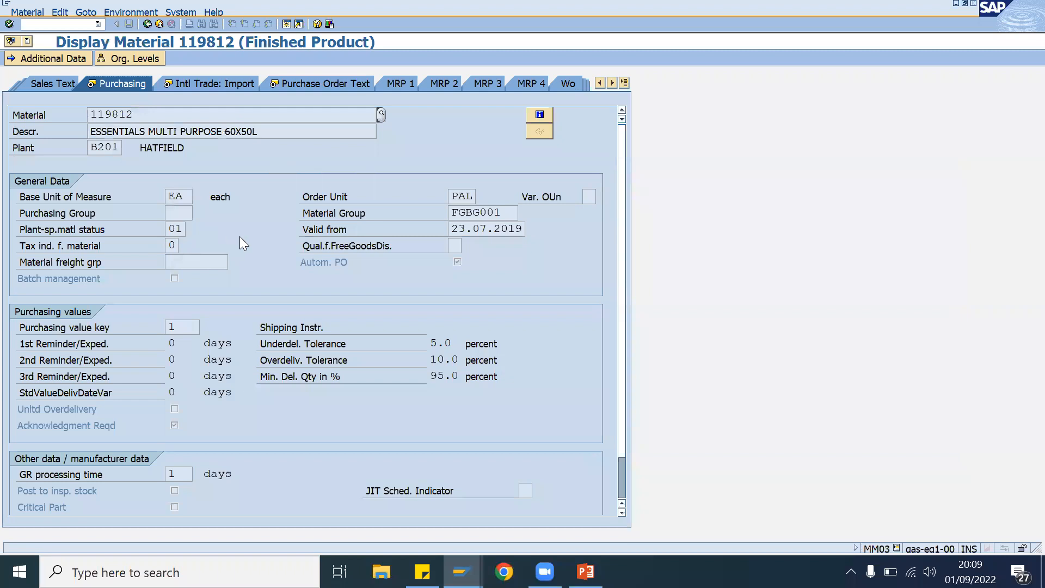
pyautogui.doubleClick(472, 195)
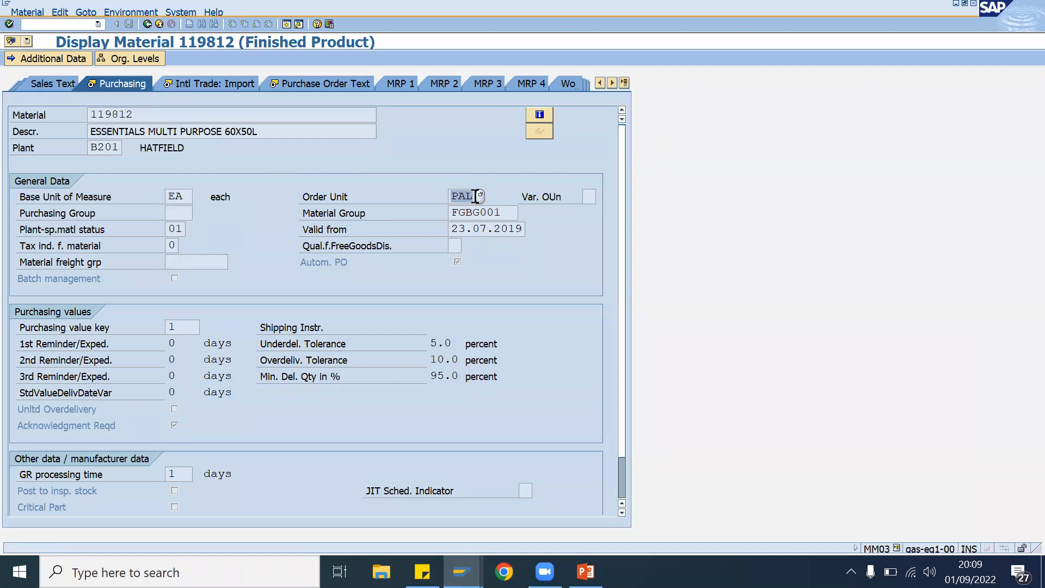
pyautogui.click(147, 24)
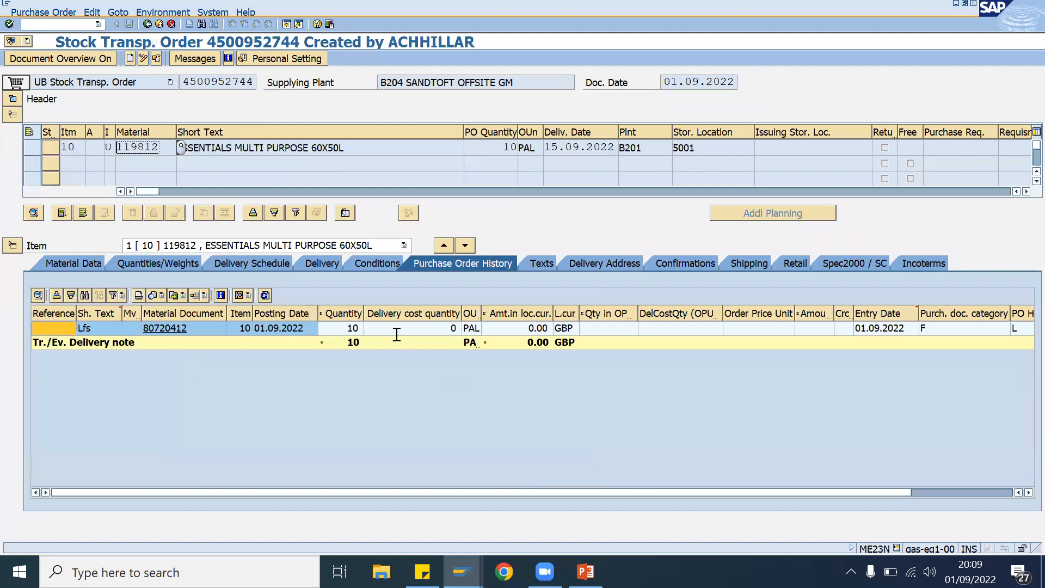
# - Switch to the plant B204 stock overview of material 119812, set its unit of measure to PAL and refresh the stock list
pyautogui.click(461, 571)
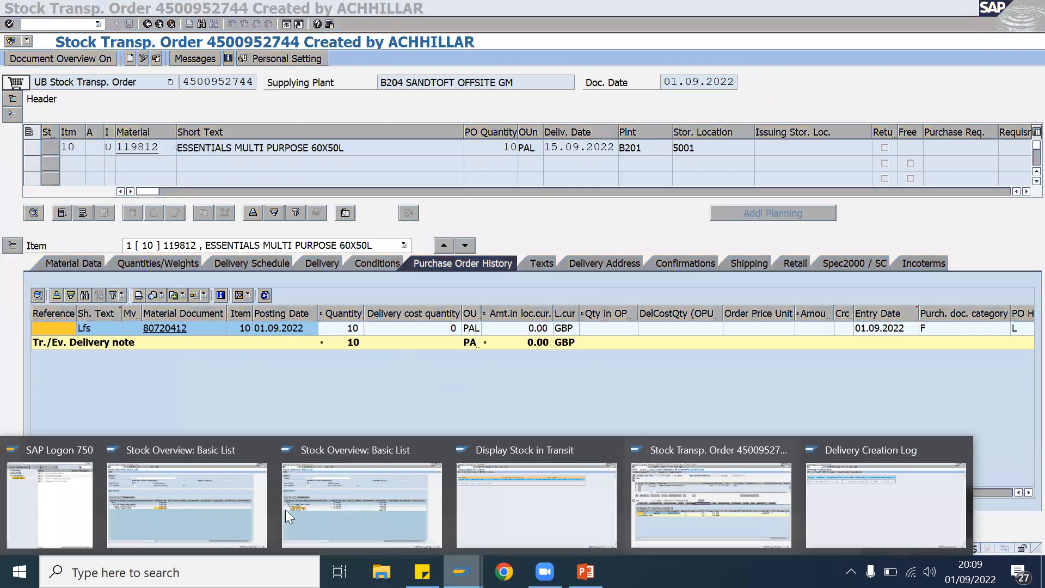
pyautogui.click(223, 512)
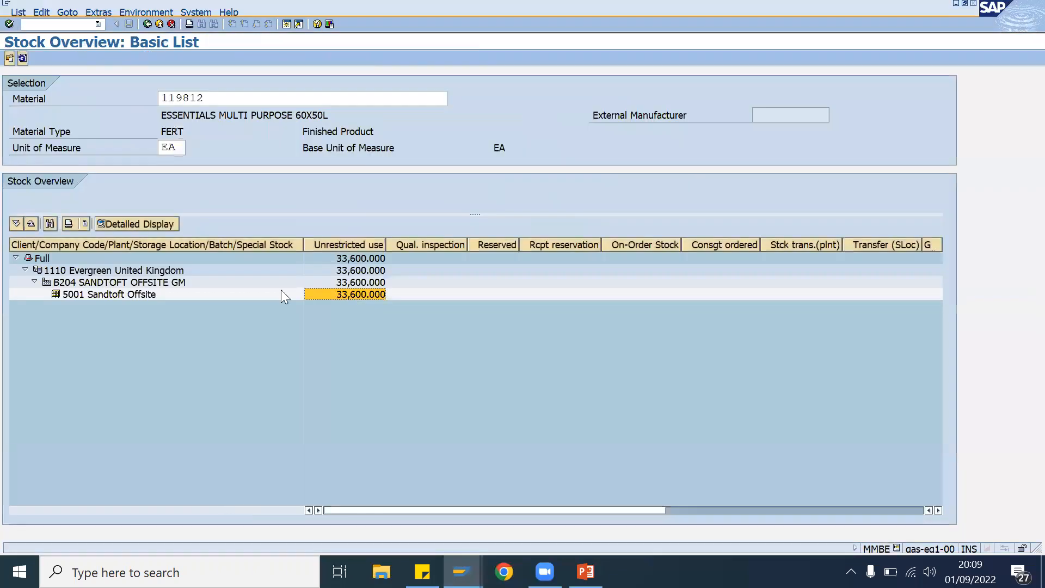
pyautogui.click(173, 146)
pyautogui.press('BackSpace')
pyautogui.press('BackSpace')
pyautogui.write('pal')
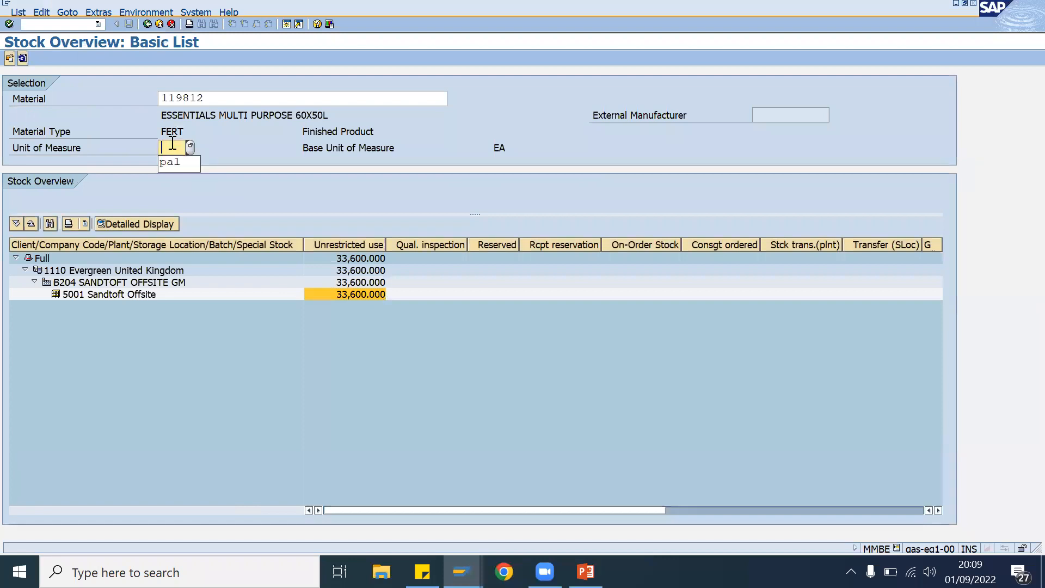
pyautogui.press('Tab')
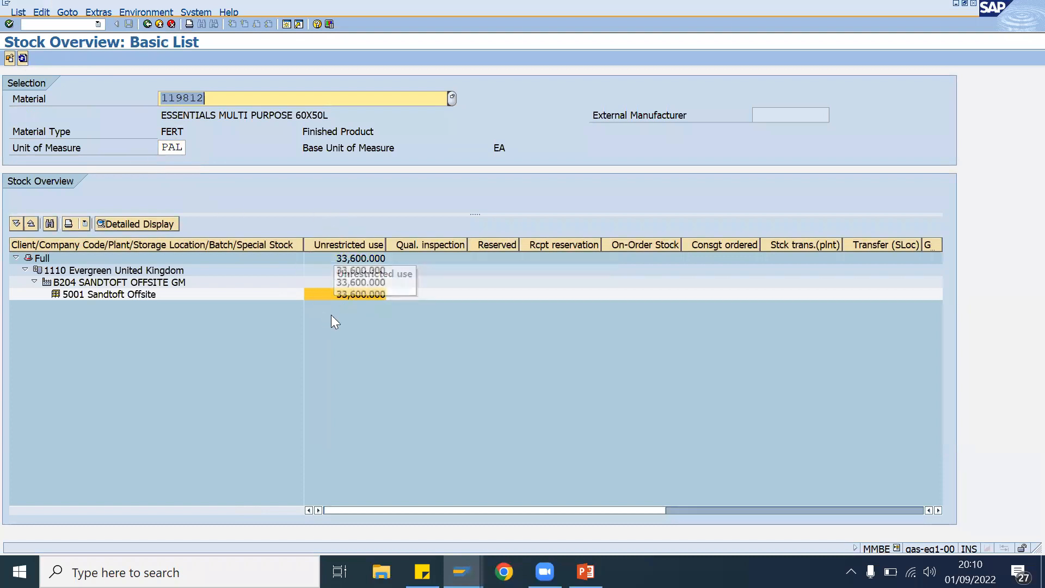
pyautogui.click(22, 59)
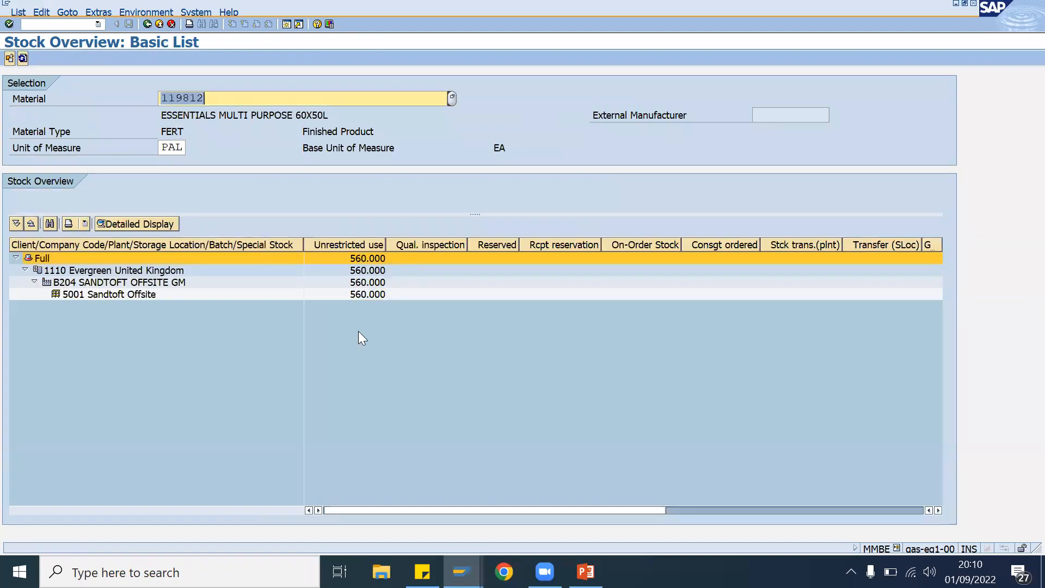
# - Switch to the plant B201 stock overview of material 119812, set its unit of measure to PAL and refresh the stock list
pyautogui.click(462, 572)
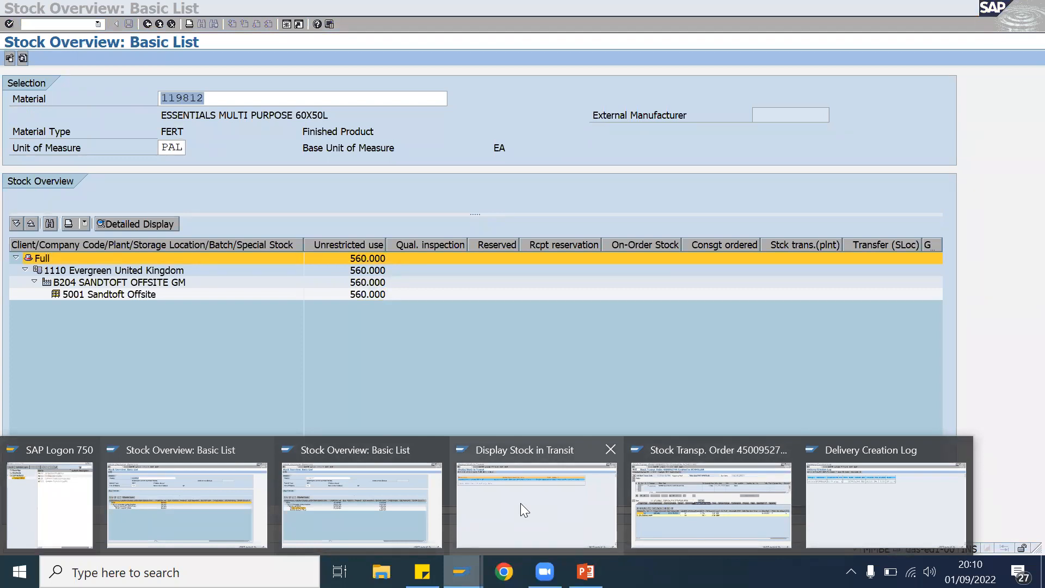
pyautogui.click(375, 494)
pyautogui.doubleClick(170, 147)
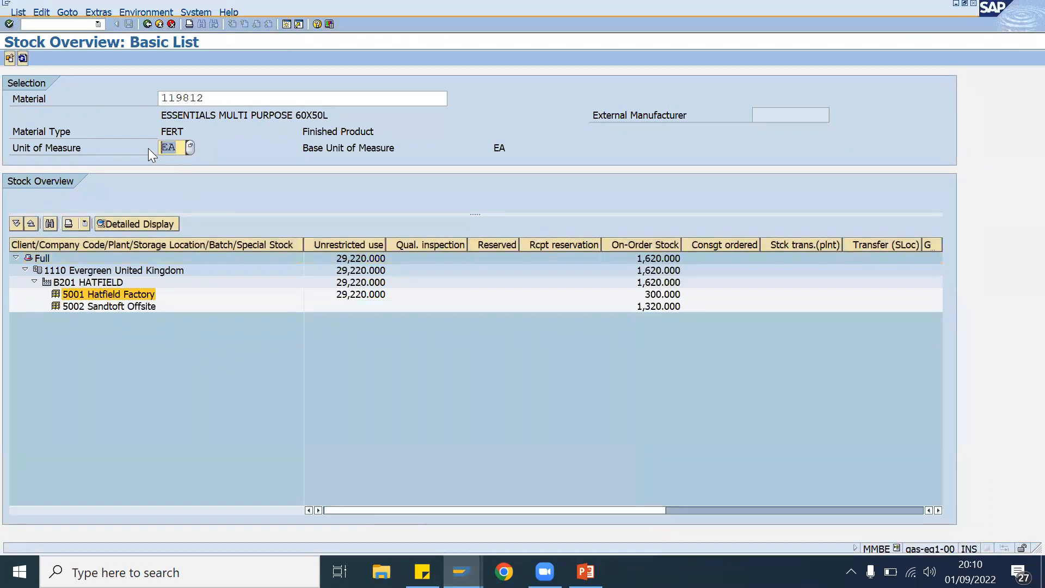
pyautogui.write('Pal')
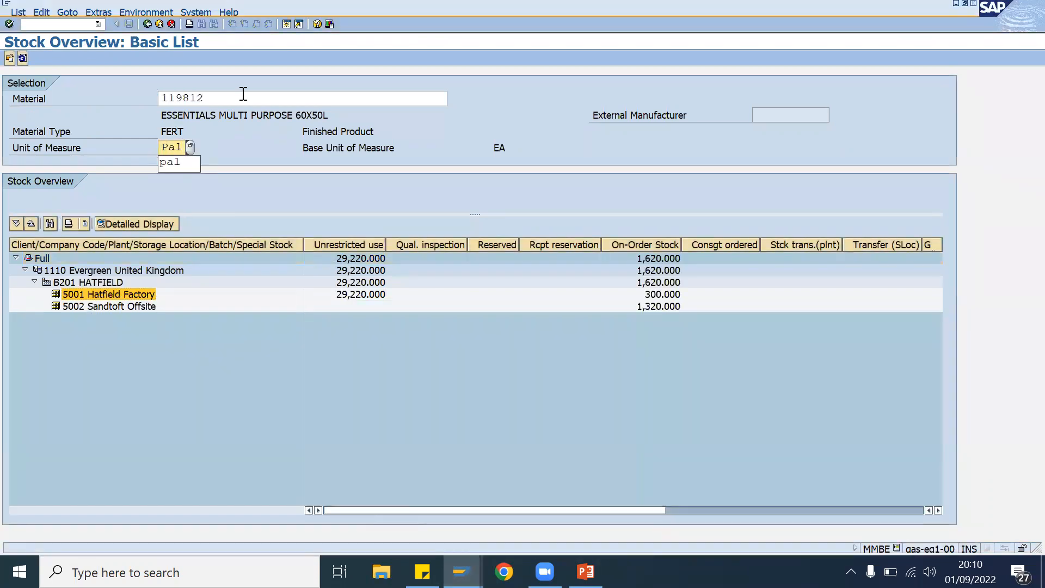
pyautogui.click(471, 81)
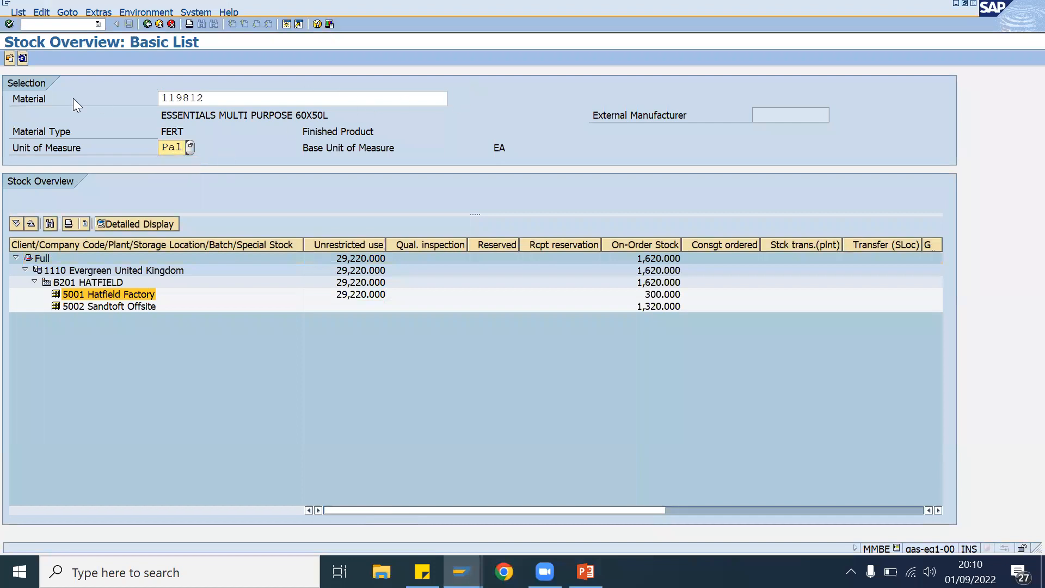
pyautogui.press('Return')
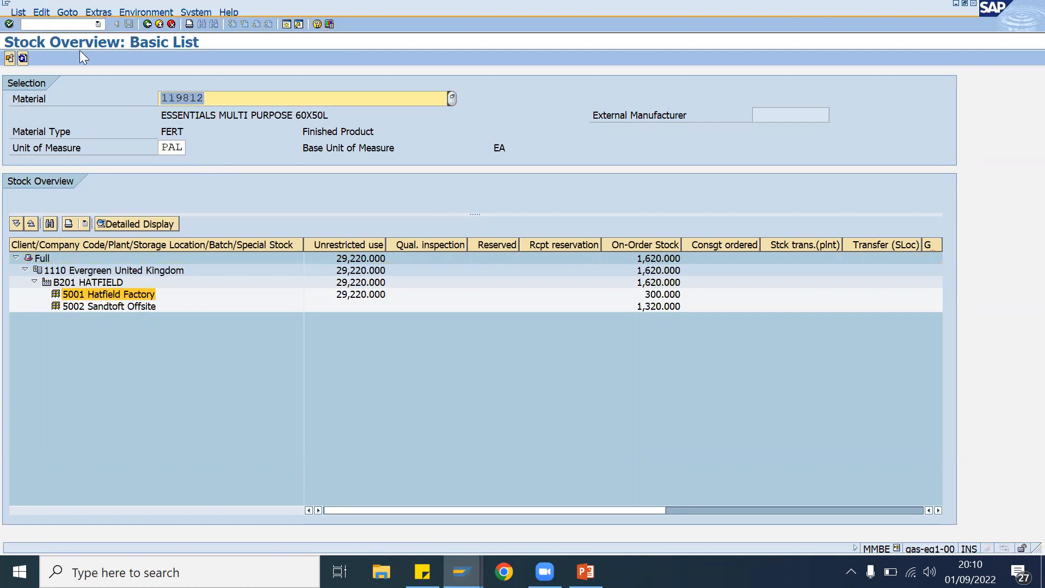
pyautogui.click(22, 58)
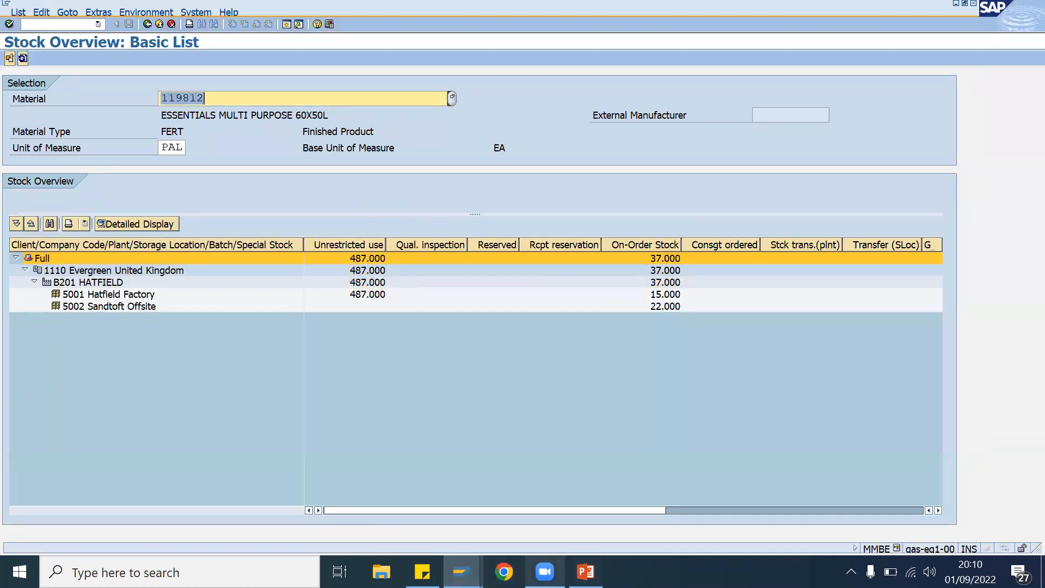
# - Look at the plant B204 stock overview again and rerun the stock in transit report
pyautogui.click(462, 572)
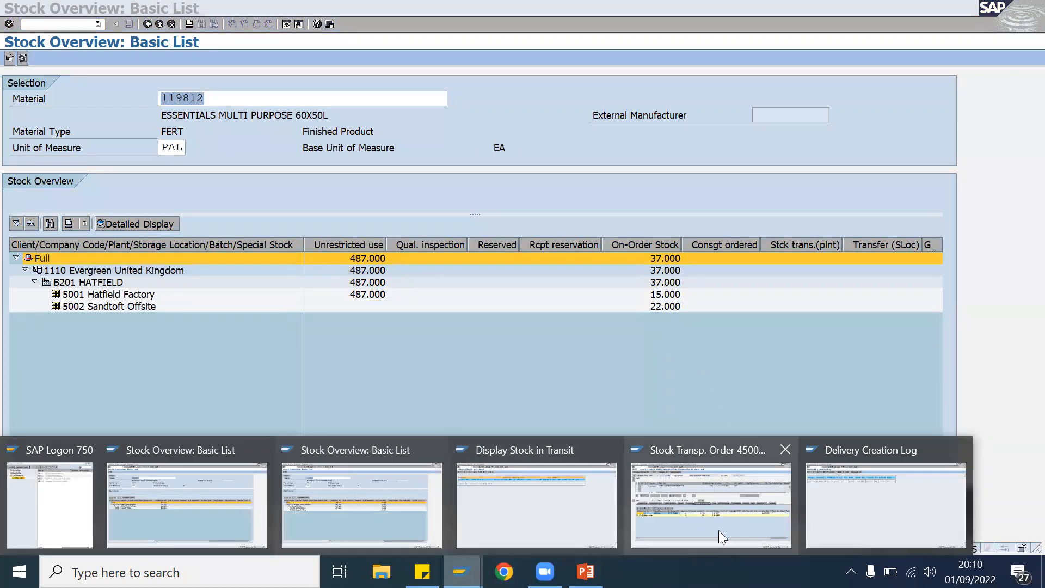
pyautogui.click(724, 537)
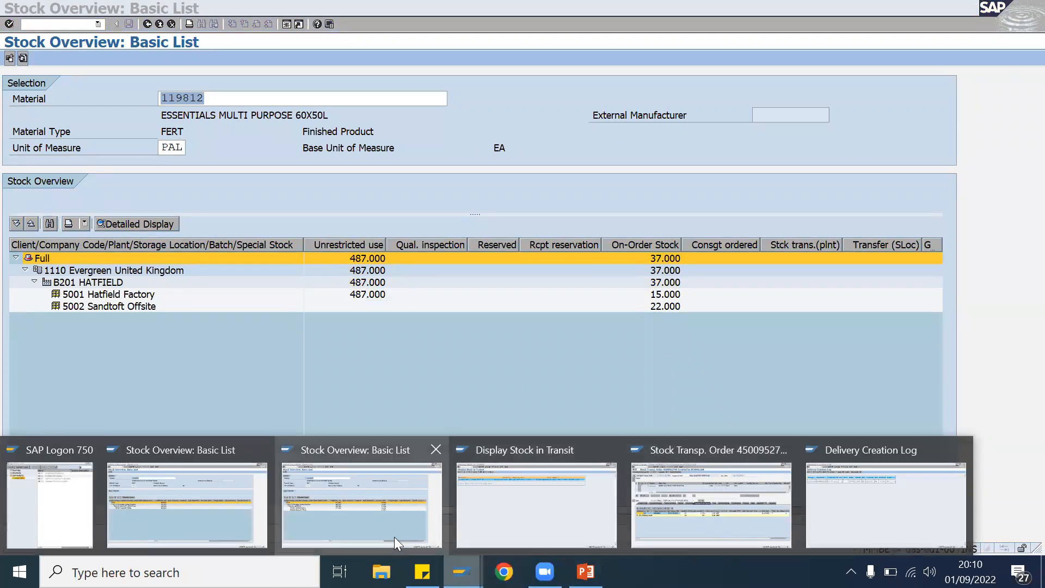
pyautogui.click(168, 494)
pyautogui.moveTo(462, 572)
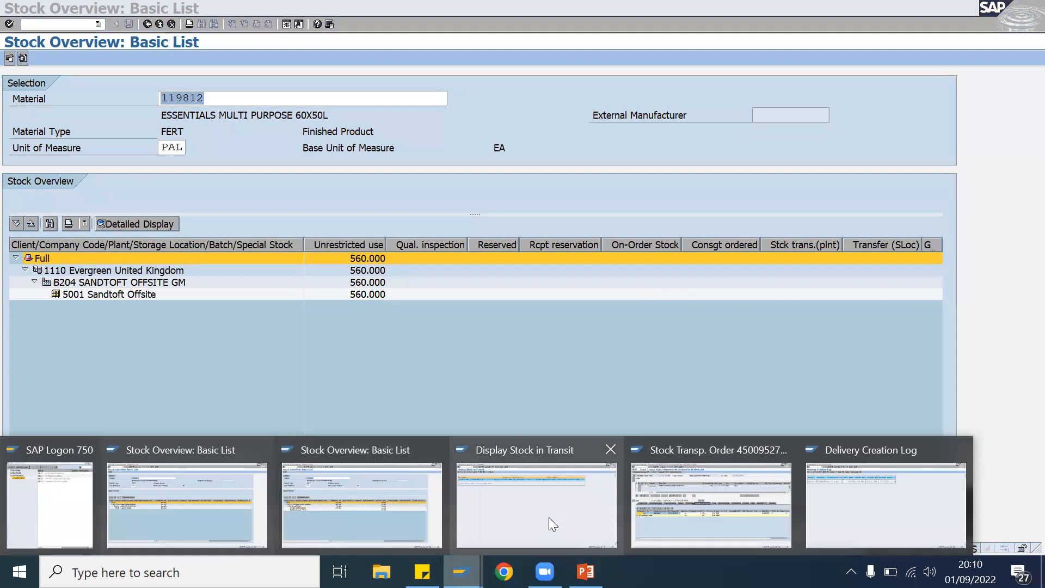
pyautogui.click(549, 516)
pyautogui.click(146, 23)
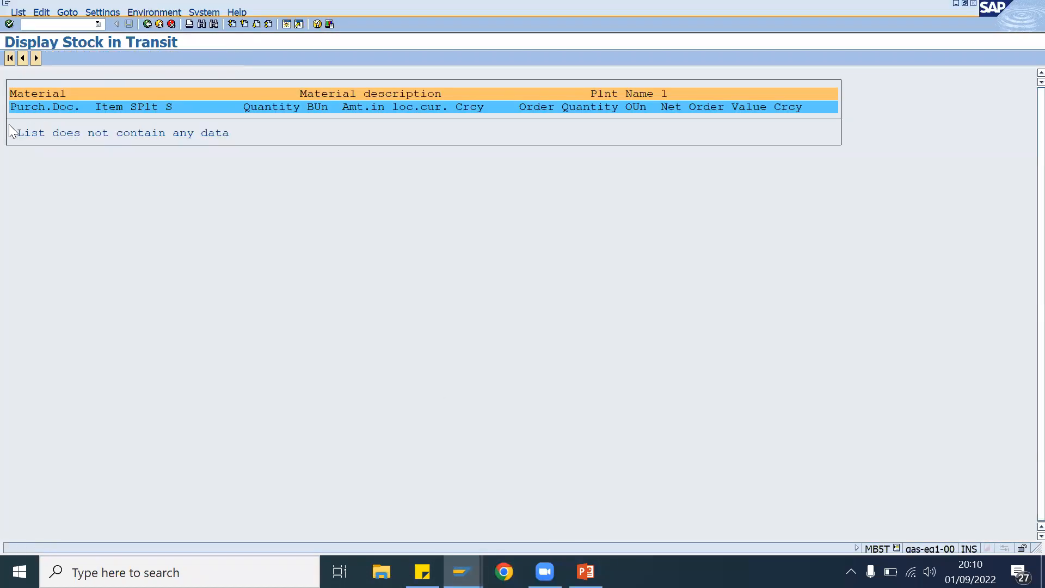
pyautogui.click(8, 59)
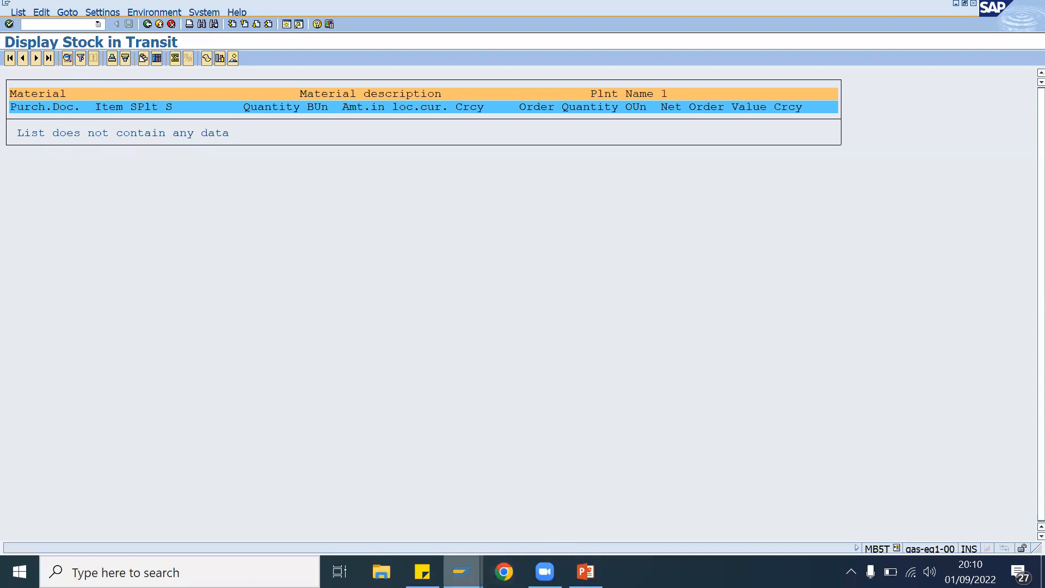
# - Start transaction VL02N in the session that shows the delivery creation log
pyautogui.moveTo(462, 571)
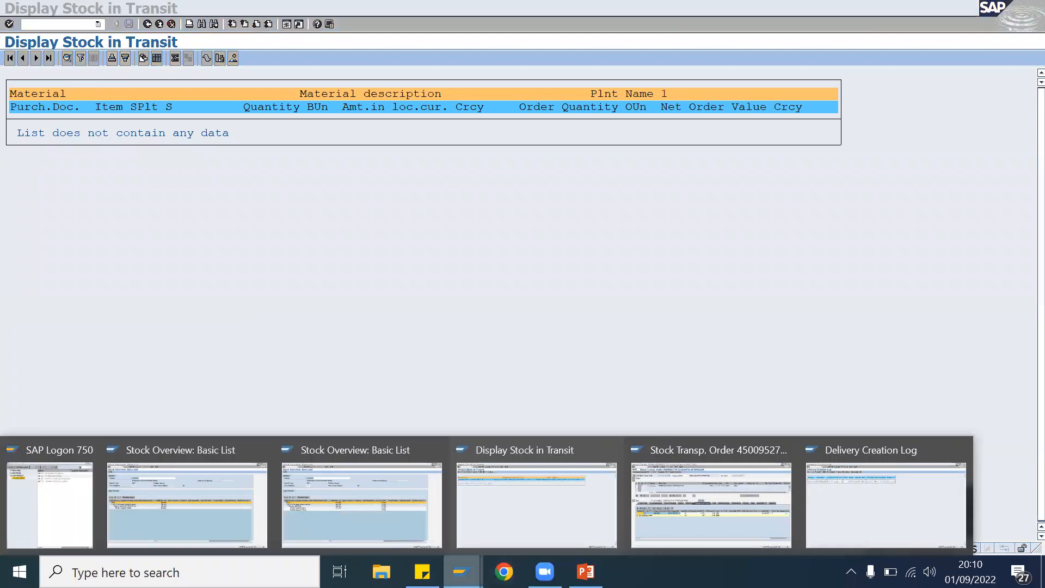
pyautogui.click(881, 517)
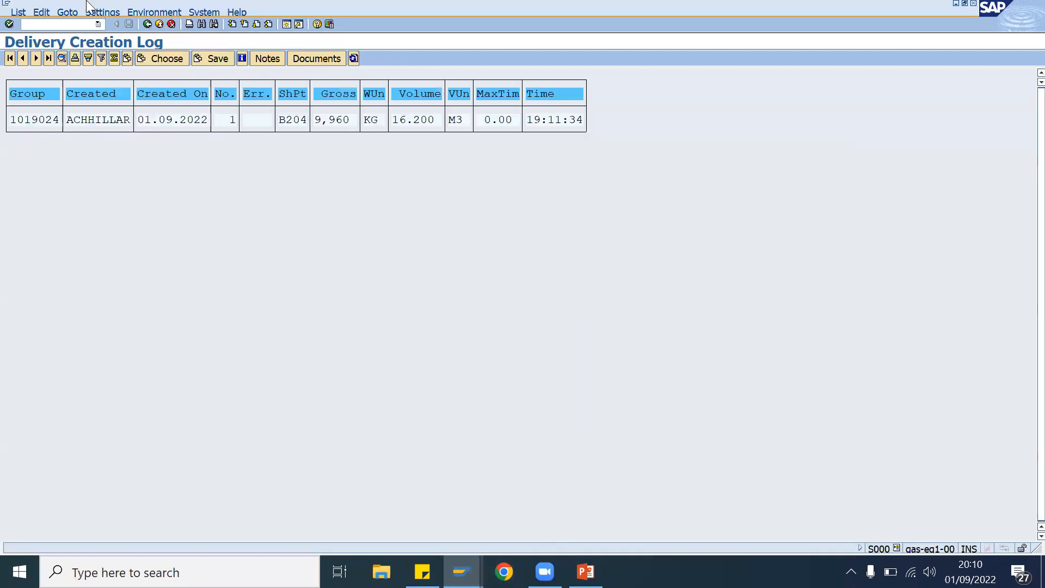
pyautogui.click(63, 27)
pyautogui.write('/nvl02n')
pyautogui.press('Return')
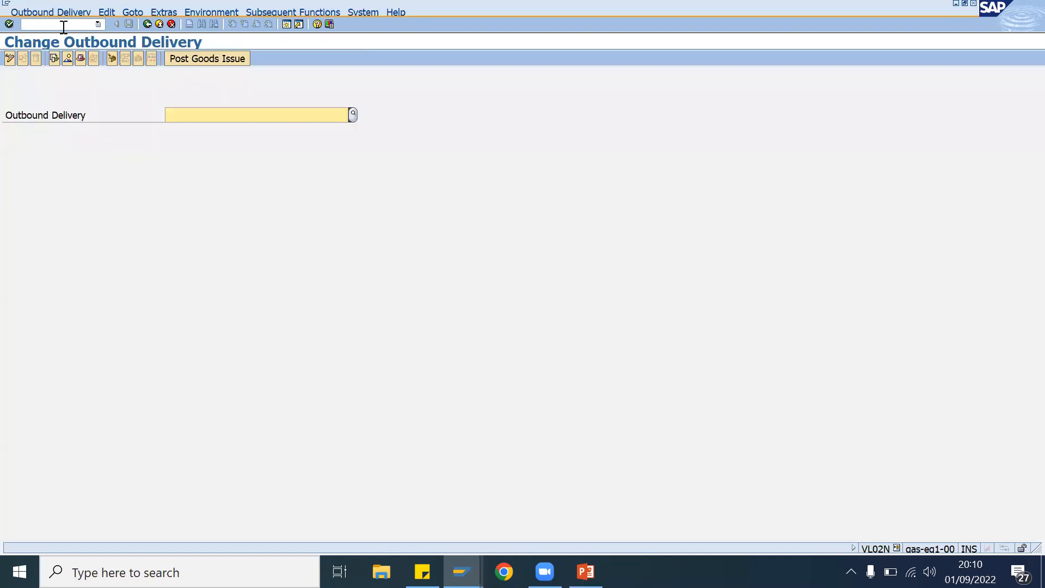
# - Enter the outbound delivery number, check it against the order's purchase order history and open the delivery for change
pyautogui.click(196, 114)
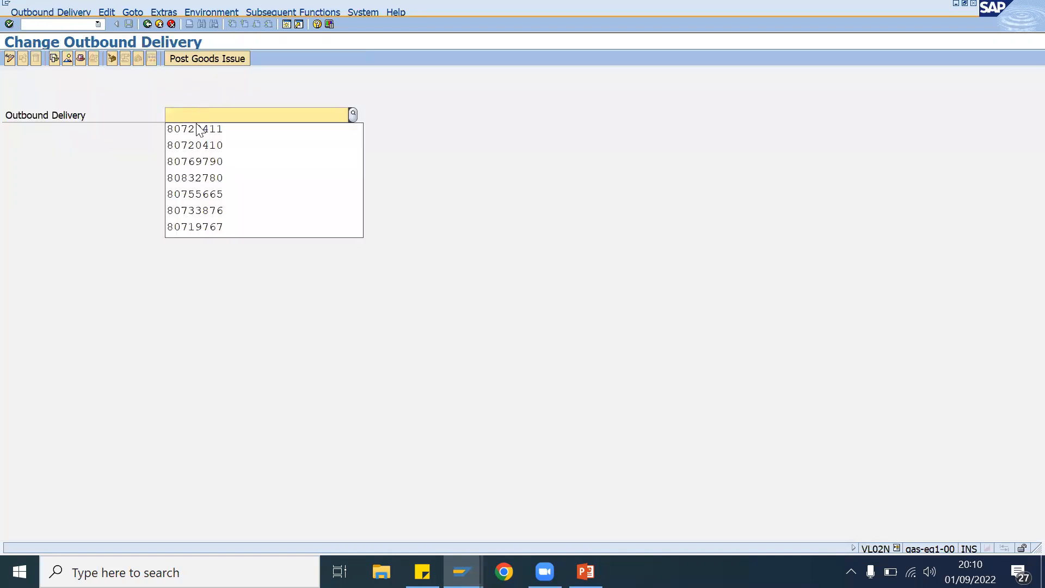
pyautogui.click(195, 131)
pyautogui.press('BackSpace')
pyautogui.write('2')
pyautogui.press('Return')
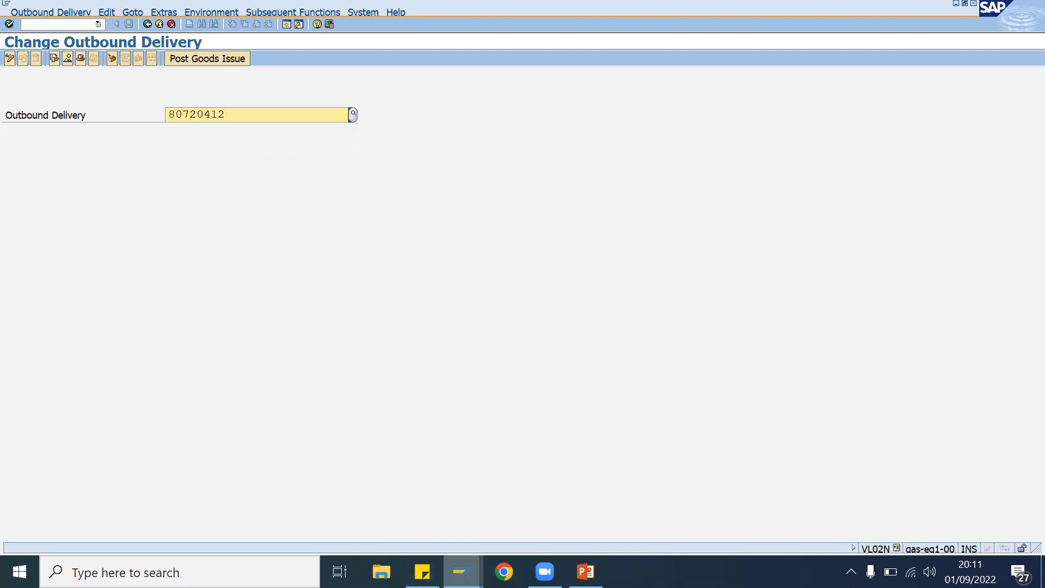
pyautogui.moveTo(462, 572)
pyautogui.click(662, 516)
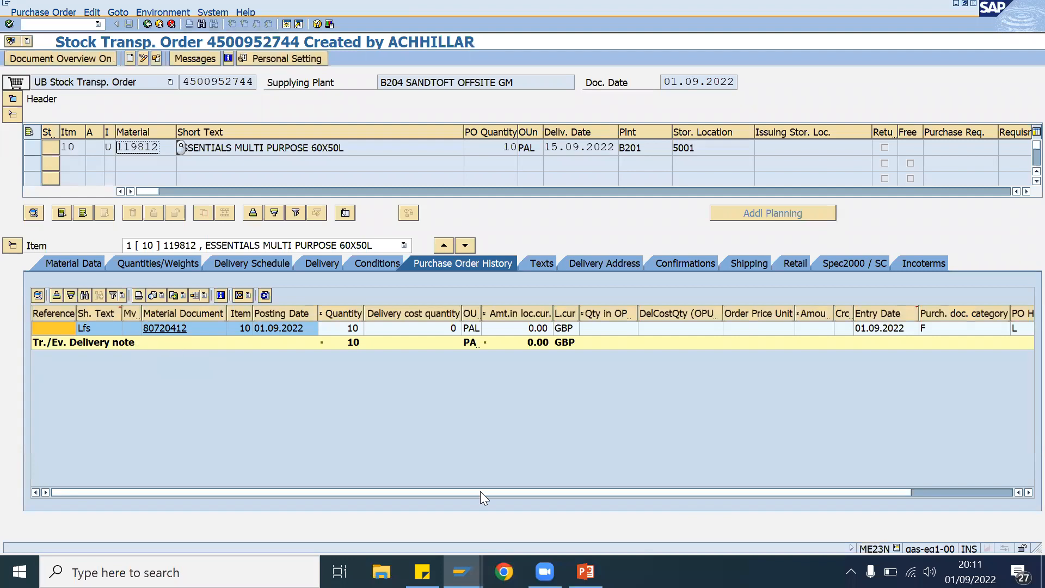
pyautogui.click(182, 332)
pyautogui.moveTo(462, 571)
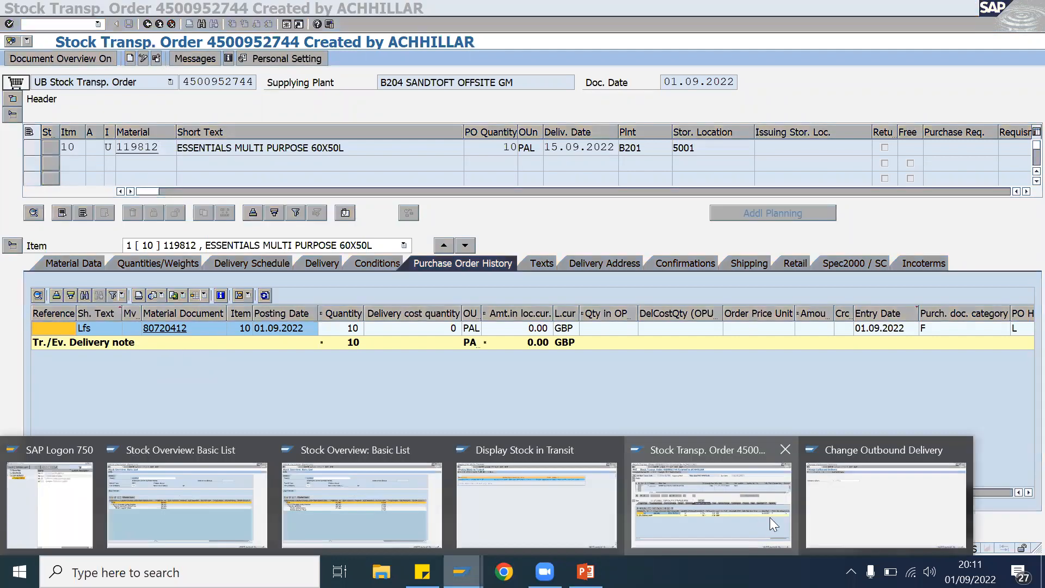
pyautogui.click(826, 523)
pyautogui.press('Return')
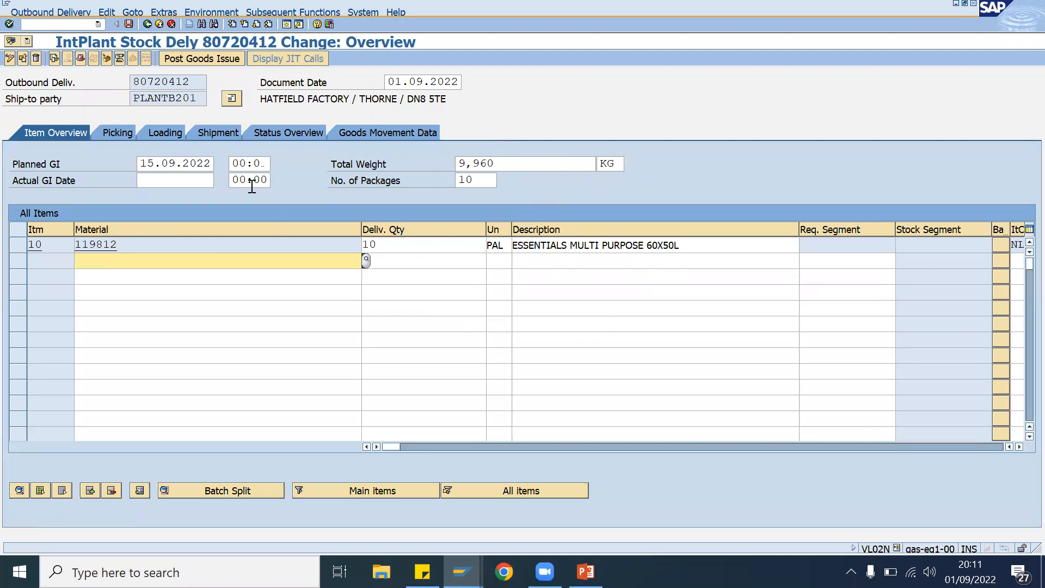
# - Enter a picked quantity of 10 PAL for item 10 in the delivery's picking data
pyautogui.click(122, 134)
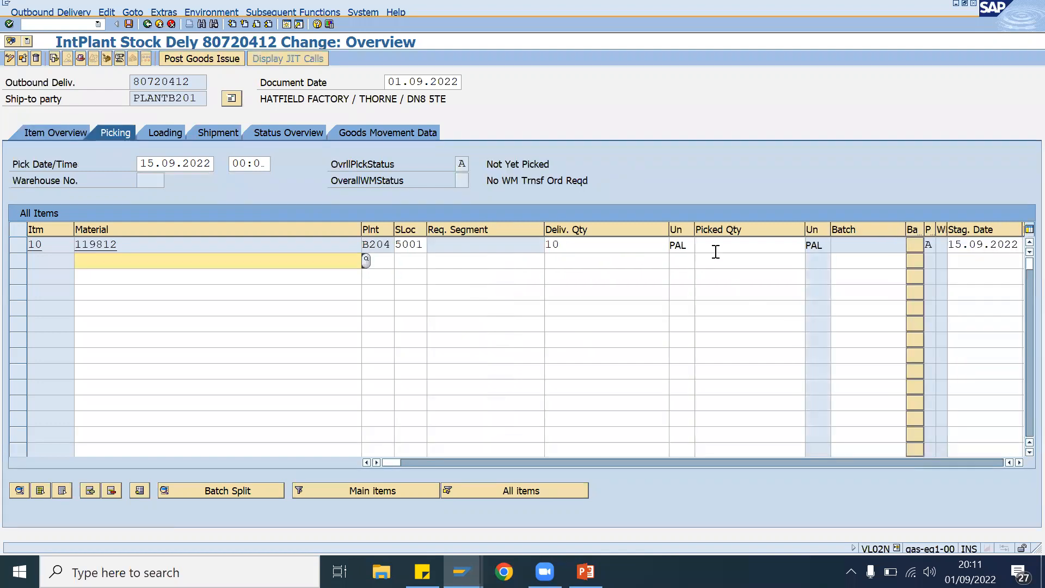
pyautogui.click(715, 249)
pyautogui.write('10')
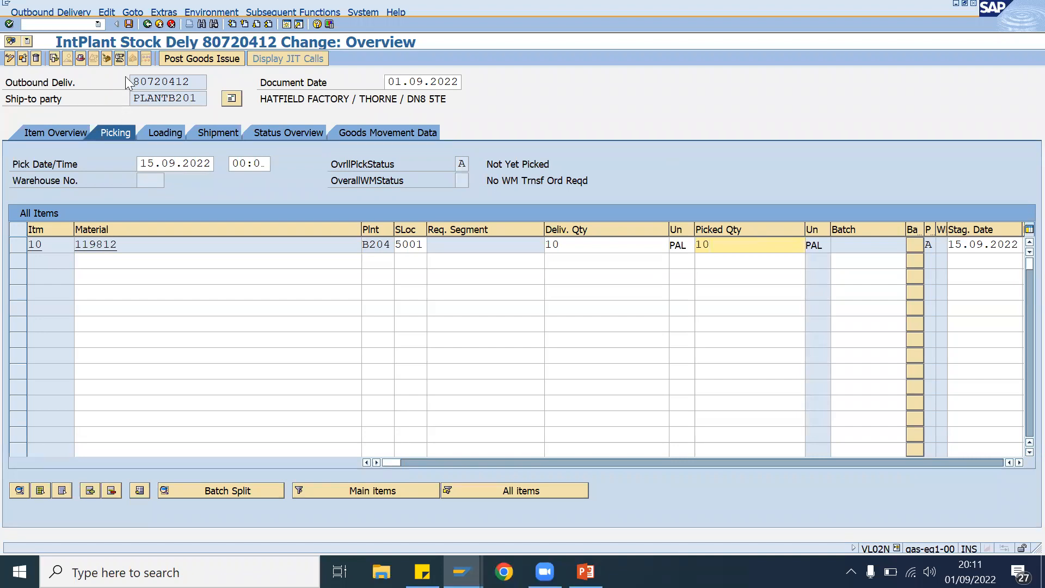
# - Refresh the stock overviews of material 119812 in plants B204 and B201 to check the stock before goods issue
pyautogui.click(191, 58)
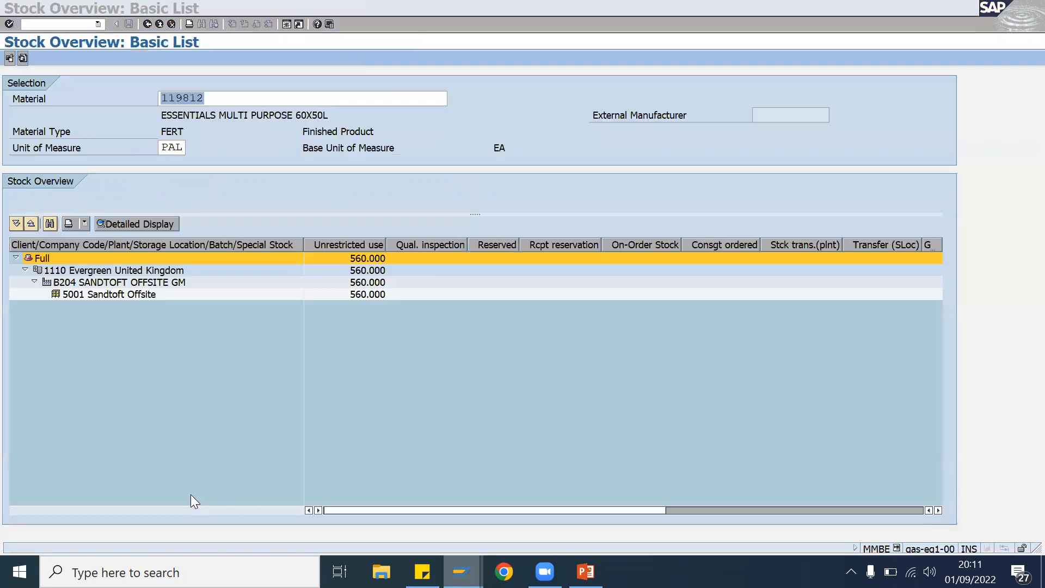
pyautogui.click(22, 57)
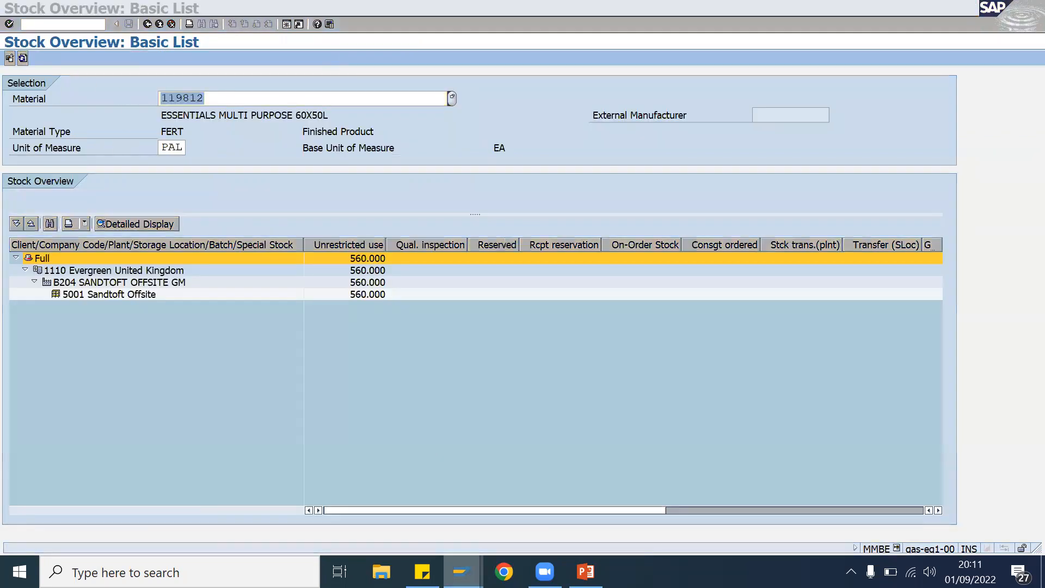
pyautogui.moveTo(462, 572)
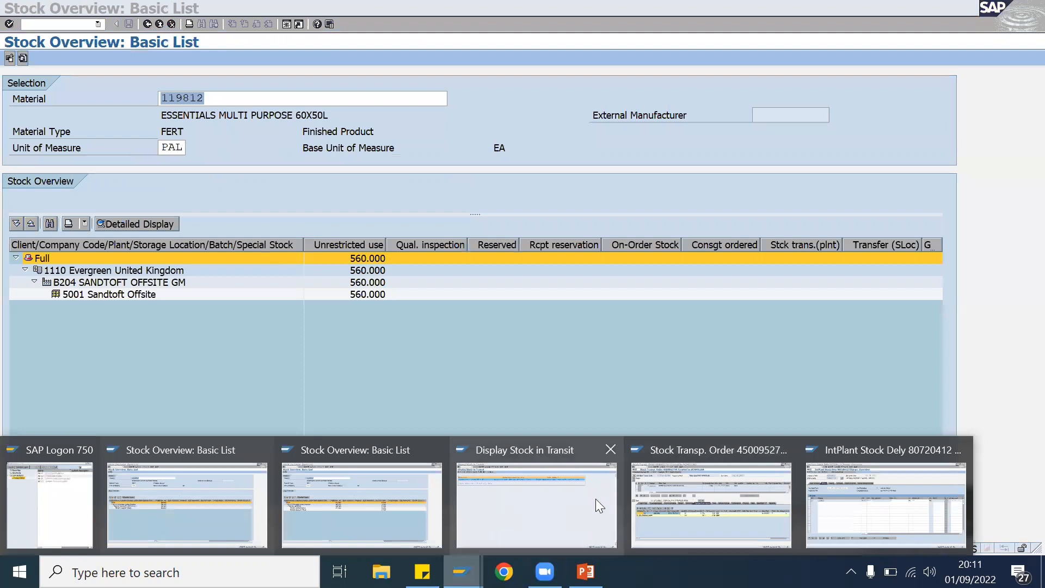
pyautogui.click(424, 505)
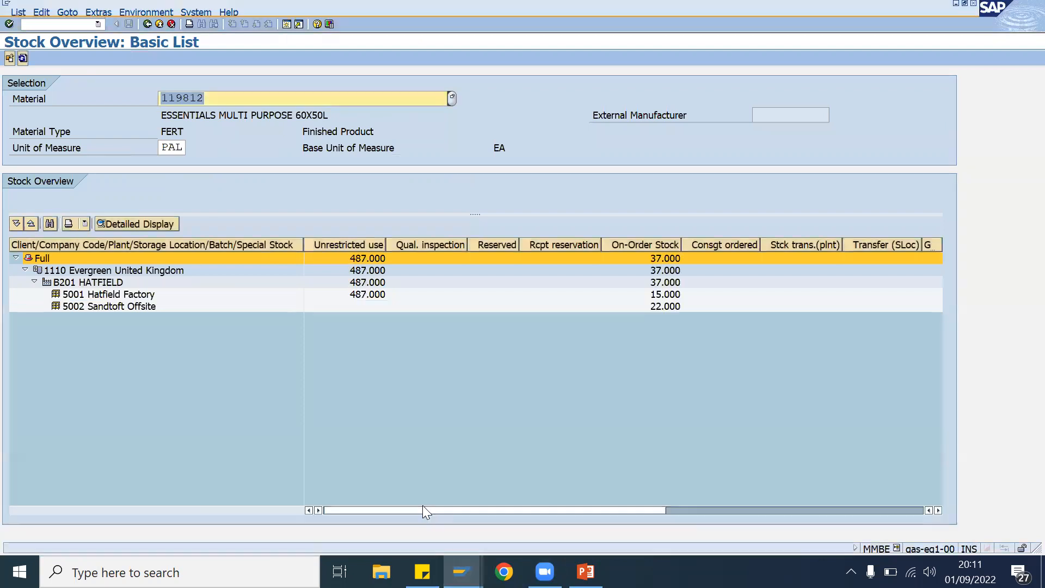
pyautogui.click(22, 58)
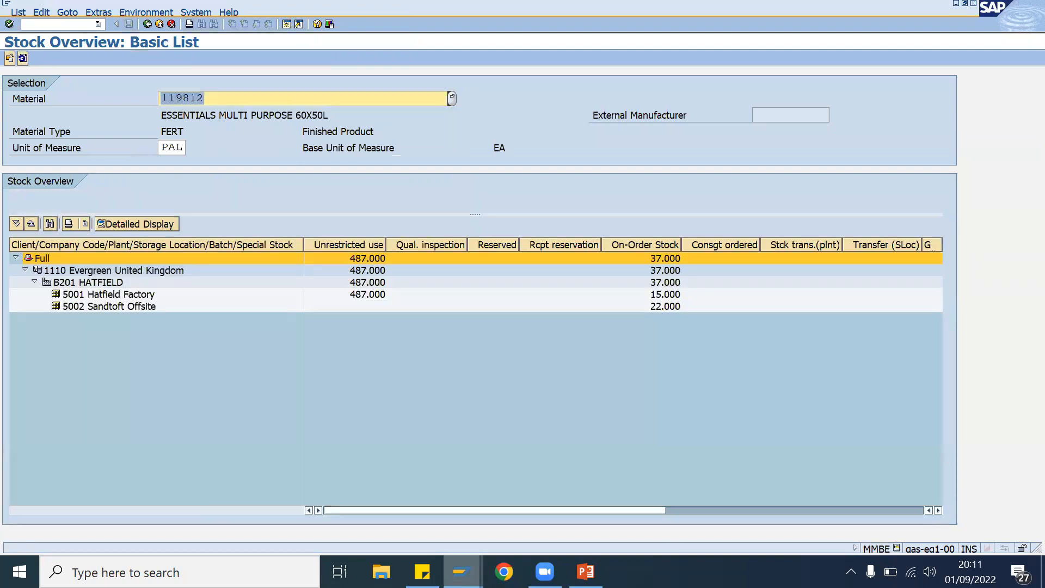
# - Rerun the stock in transit report and return to the picking data of the outbound delivery
pyautogui.moveTo(461, 572)
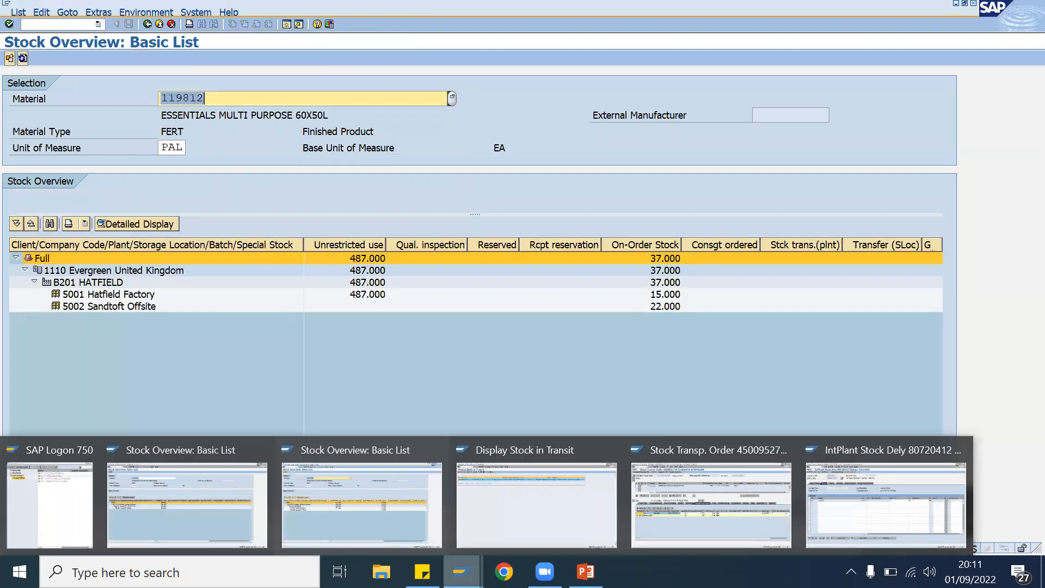
pyautogui.click(536, 503)
pyautogui.click(147, 24)
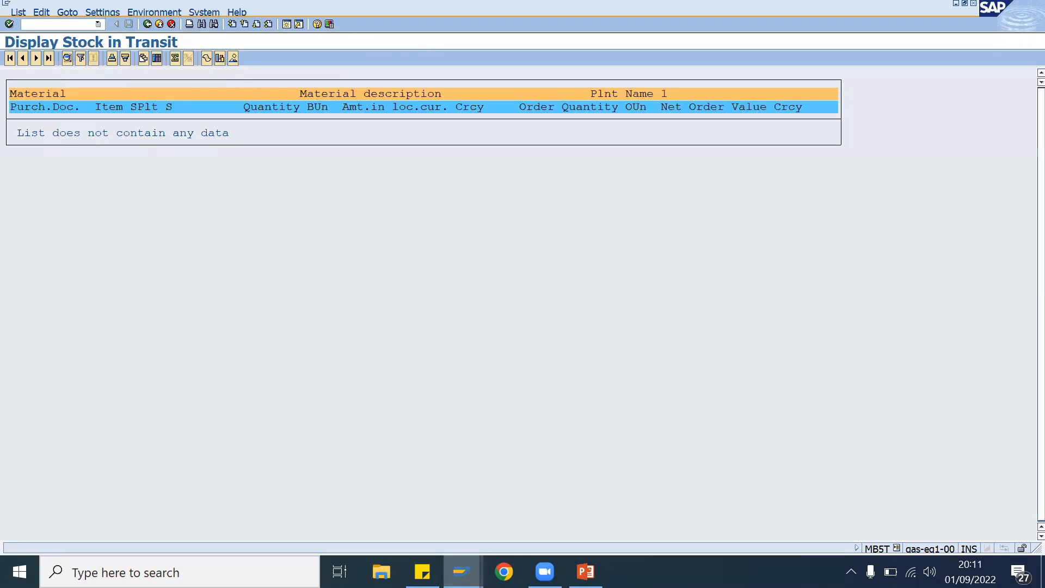
pyautogui.moveTo(461, 571)
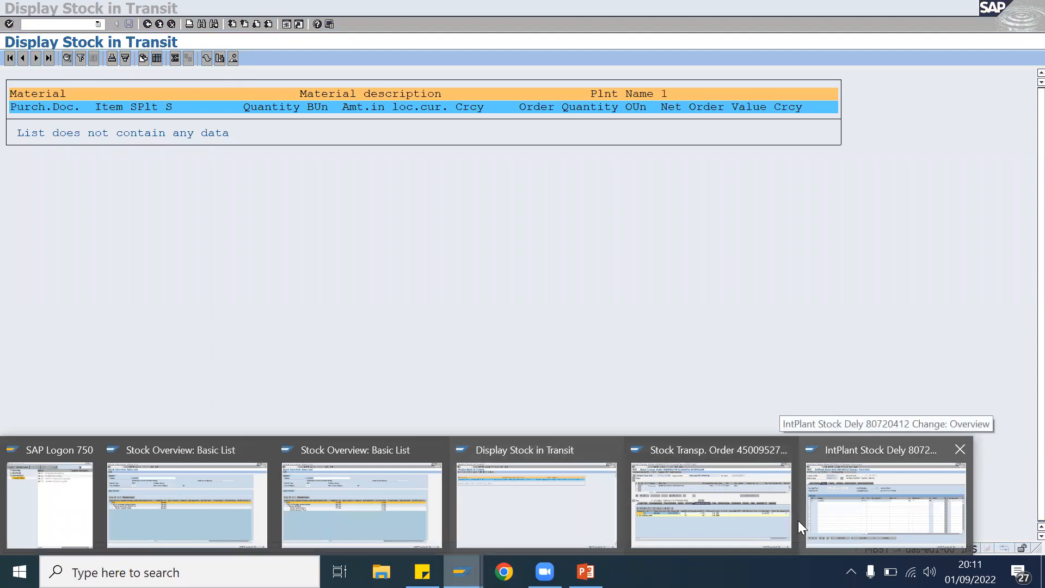
pyautogui.click(887, 512)
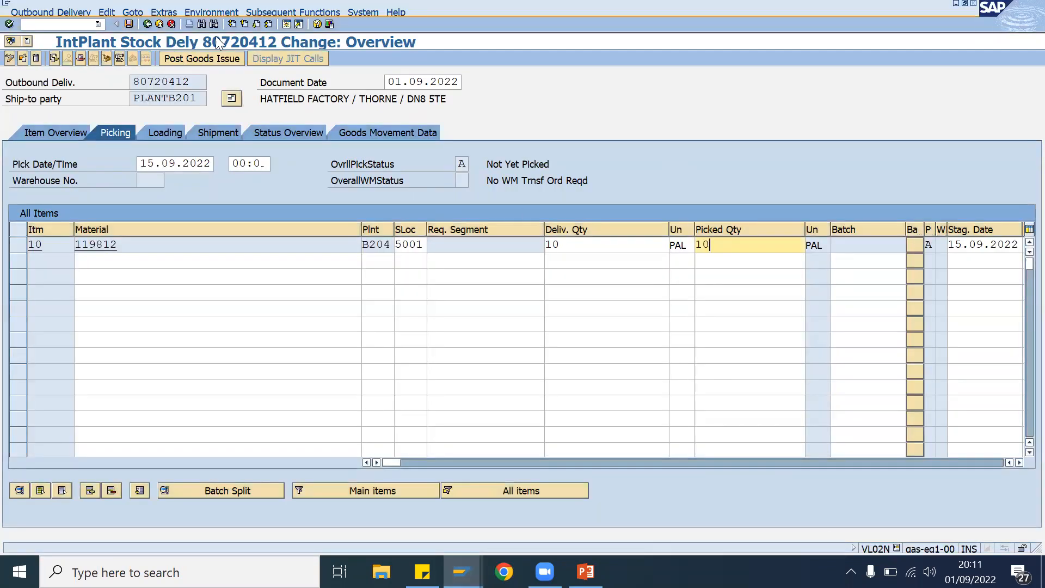
# - Post the goods issue for the outbound delivery and refresh the purchase order history of the stock transport order
pyautogui.click(196, 56)
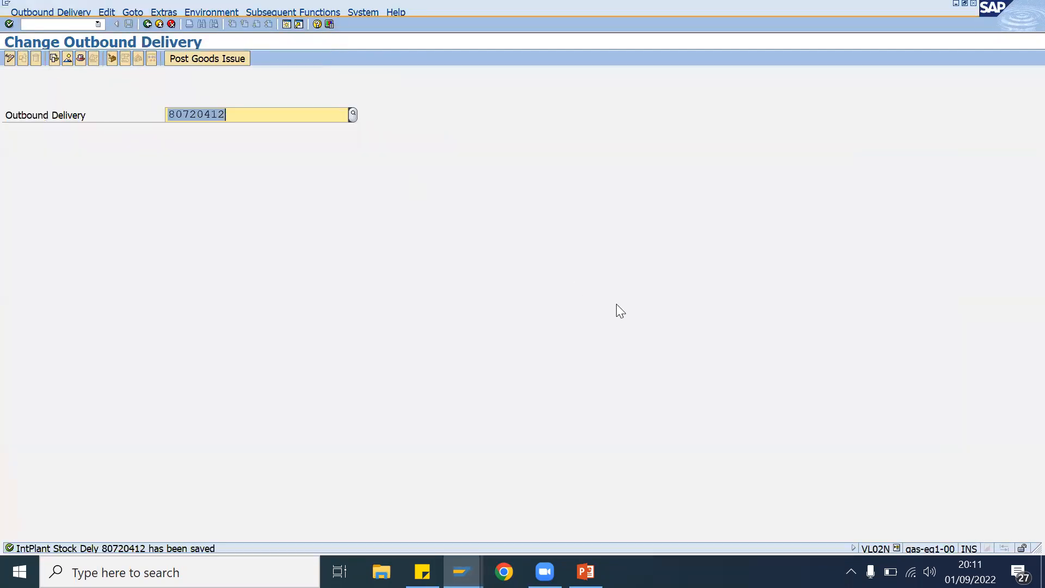
pyautogui.click(462, 572)
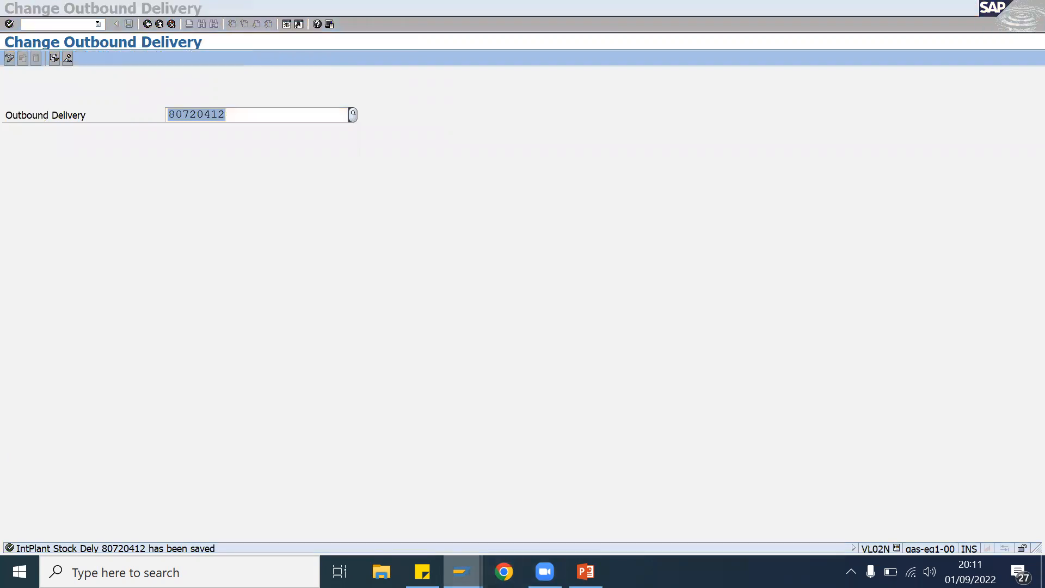
pyautogui.click(681, 503)
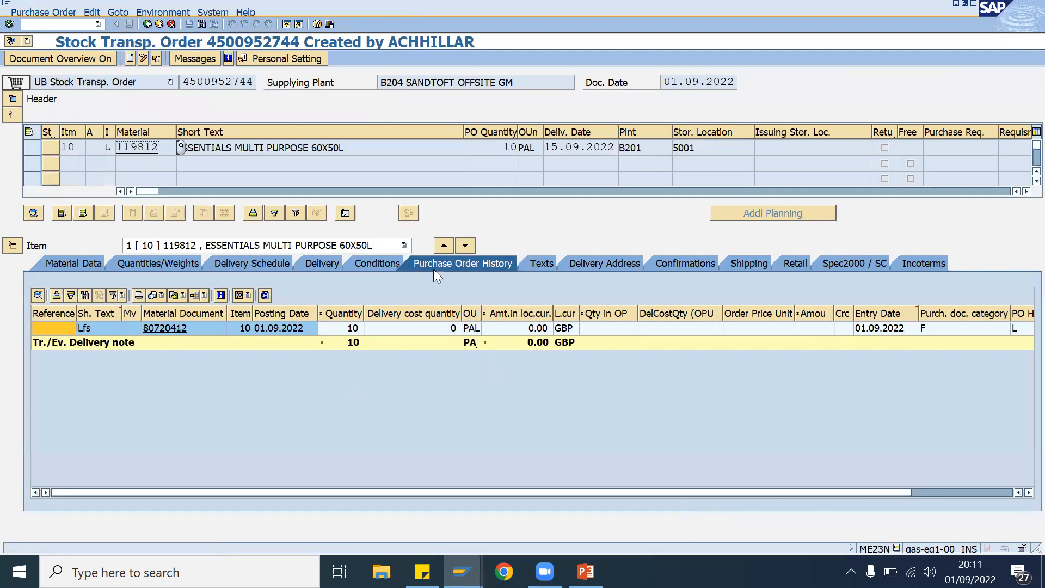
pyautogui.click(156, 60)
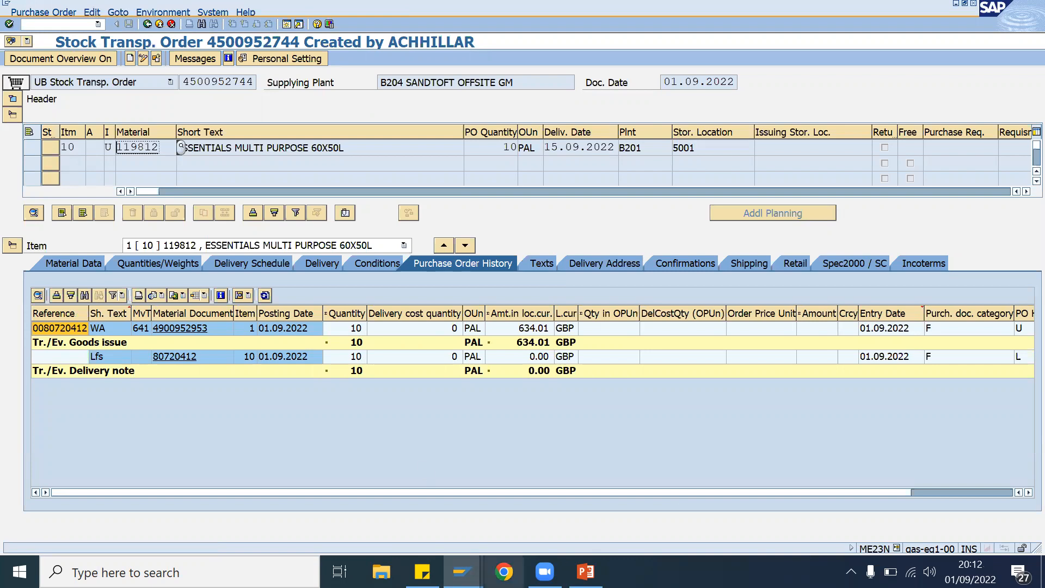
# - Rerun the stock in transit report for material 119812 with receiving plant B204
pyautogui.click(461, 571)
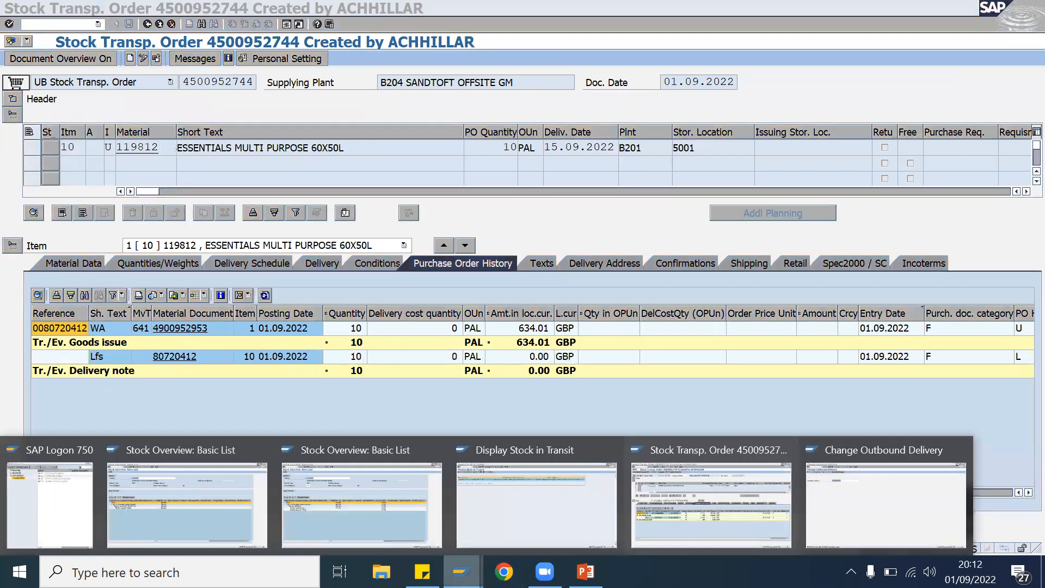
pyautogui.click(503, 507)
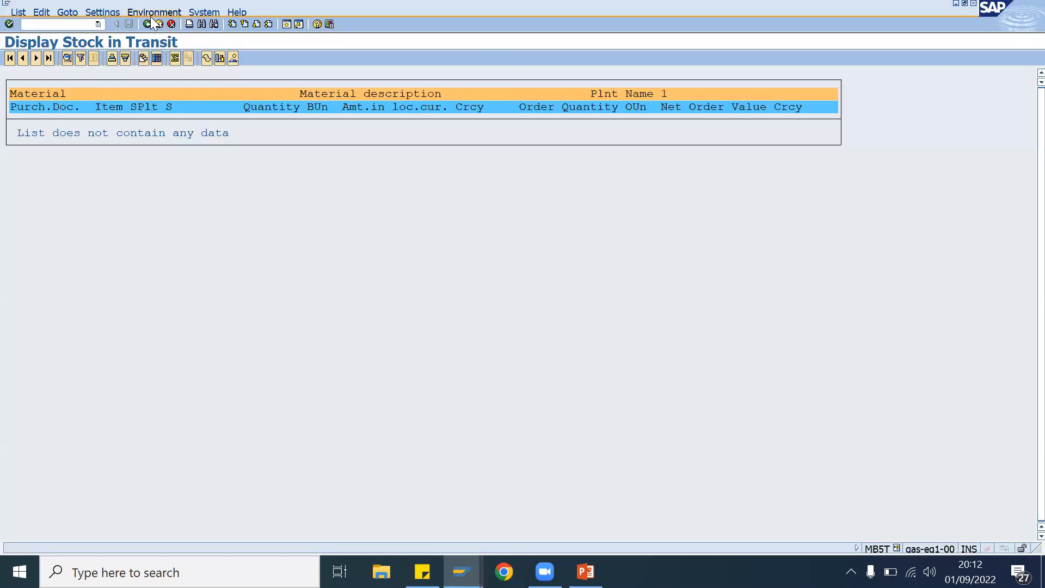
pyautogui.press('F3')
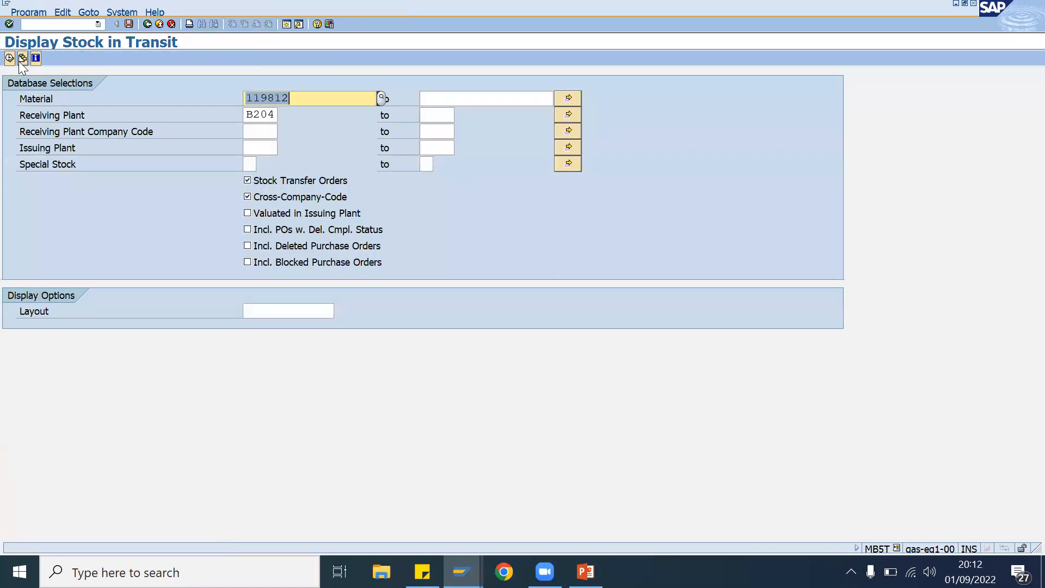
pyautogui.press('F8')
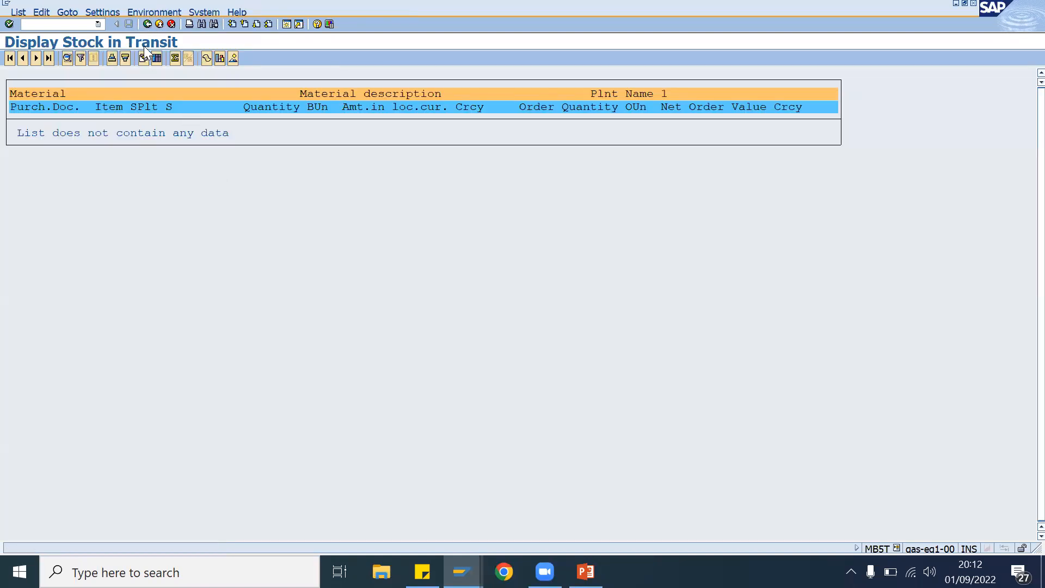
# - Clear the receiving plant, rerun the stock in transit report for material 119812 and examine the order's in-transit quantity
pyautogui.click(147, 24)
pyautogui.doubleClick(271, 114)
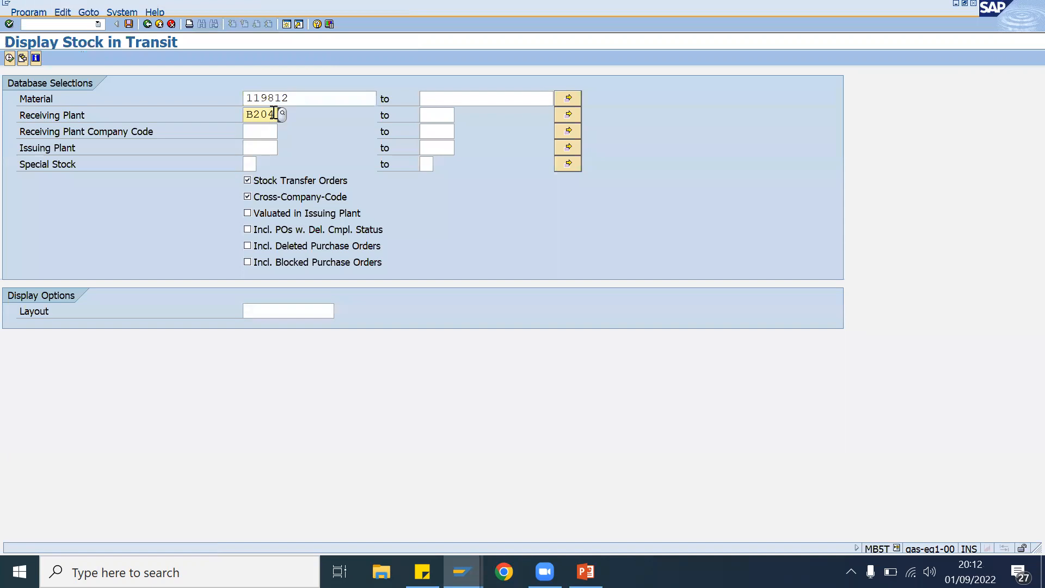
pyautogui.press('Delete')
pyautogui.click(9, 57)
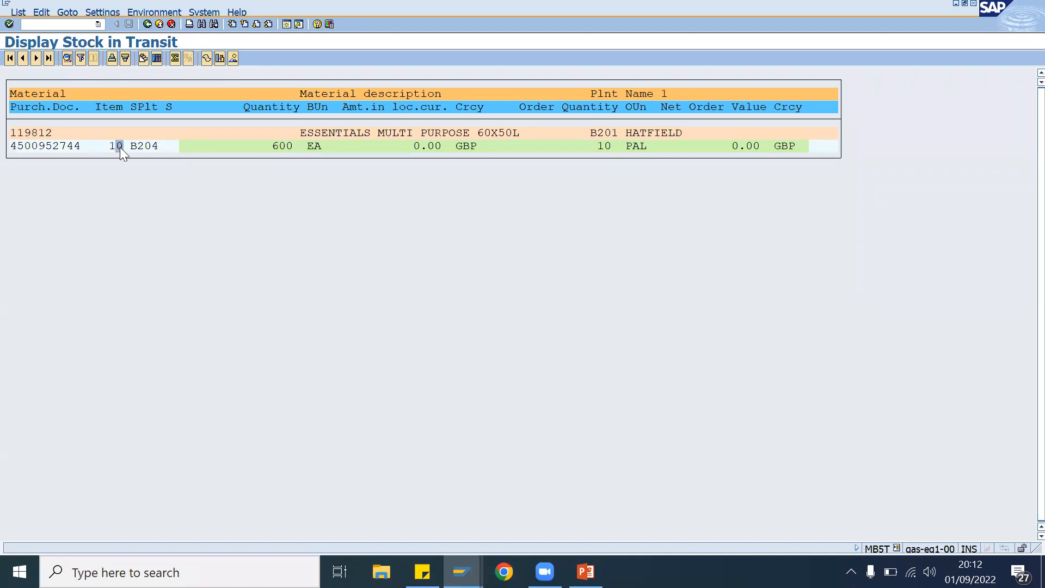
pyautogui.click(70, 147)
pyautogui.click(608, 145)
# - Refresh the stock overviews of material 119812 in plants B204 and B201 to compare the stock after goods issue
pyautogui.click(463, 571)
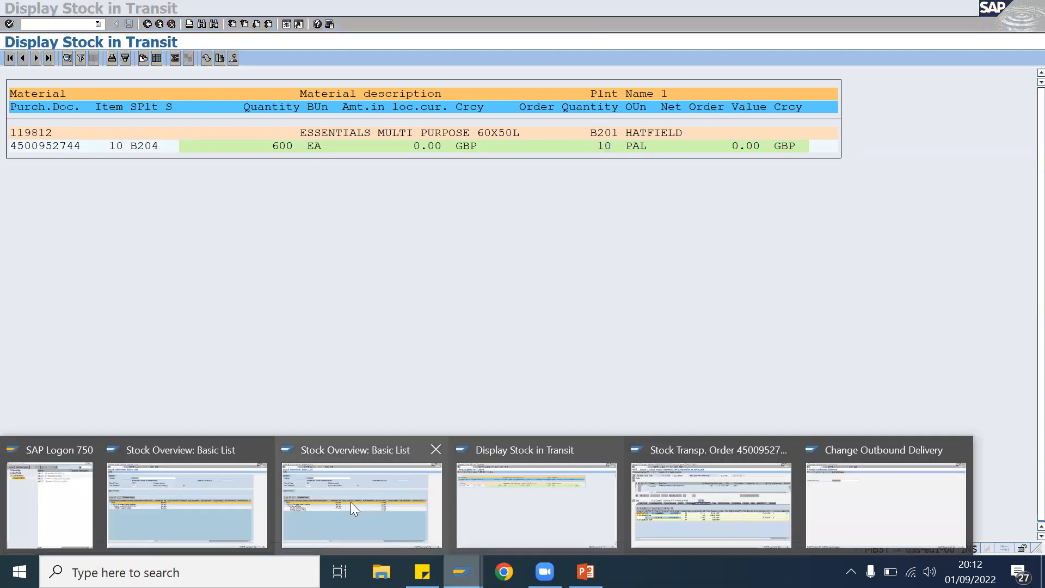
pyautogui.click(218, 515)
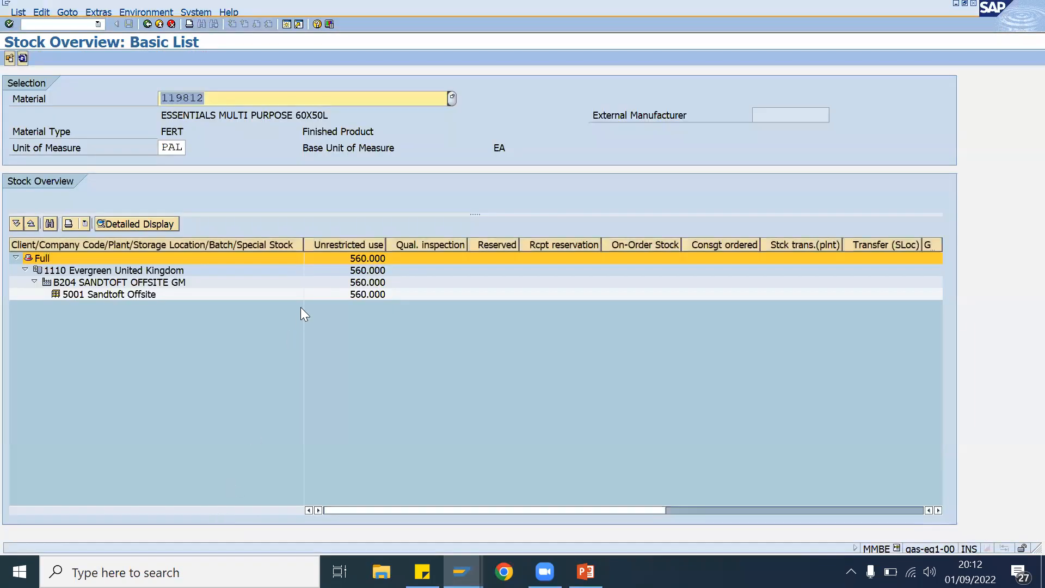
pyautogui.click(22, 58)
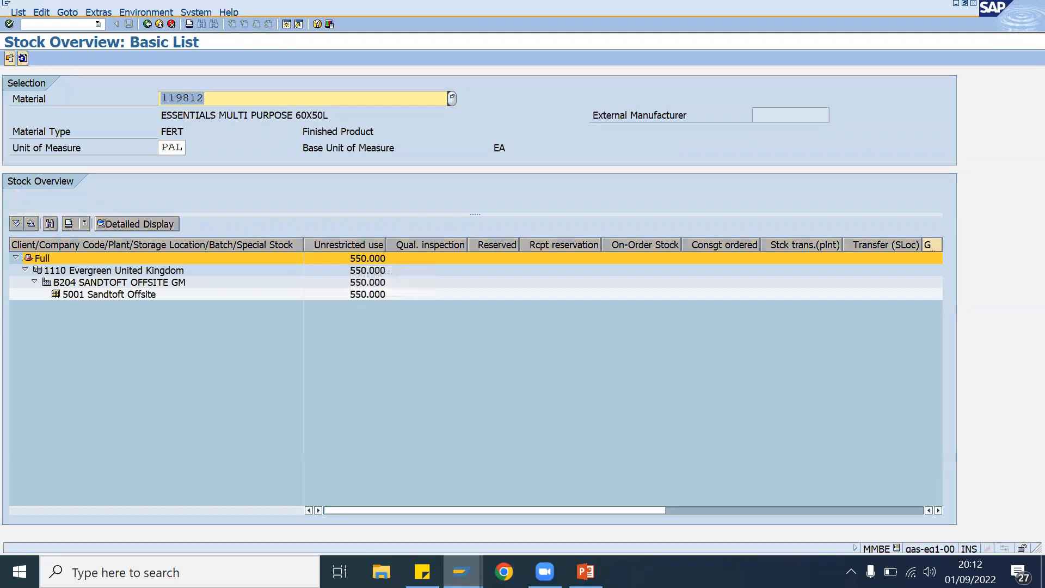
pyautogui.click(462, 572)
pyautogui.click(364, 509)
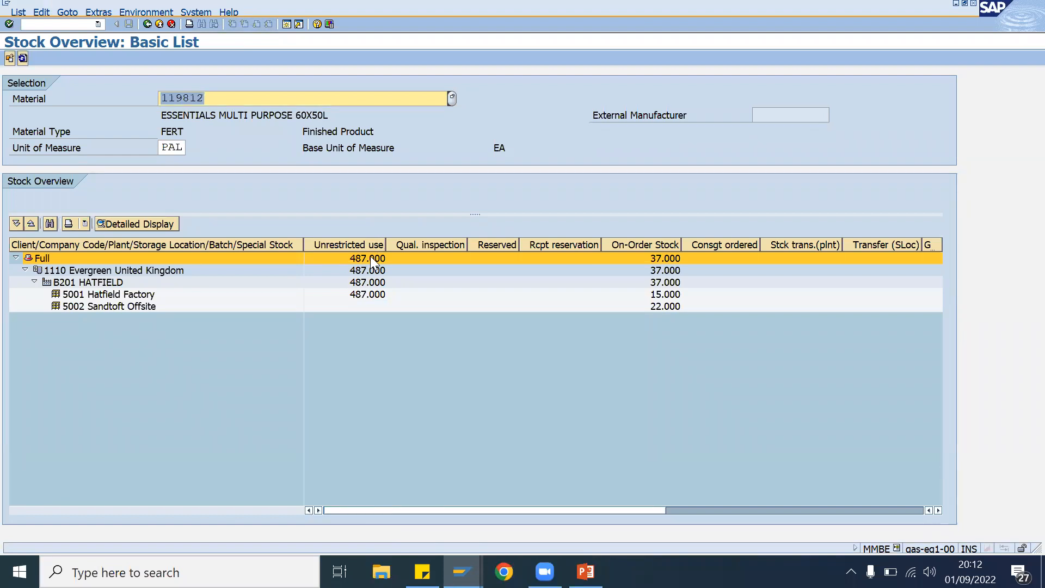
pyautogui.click(22, 58)
pyautogui.click(461, 572)
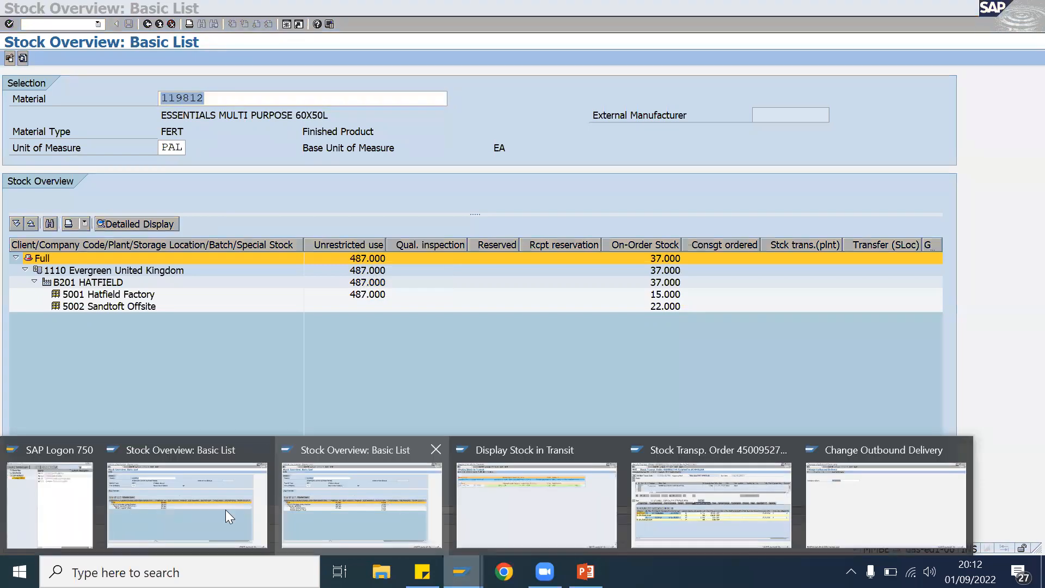
pyautogui.click(155, 526)
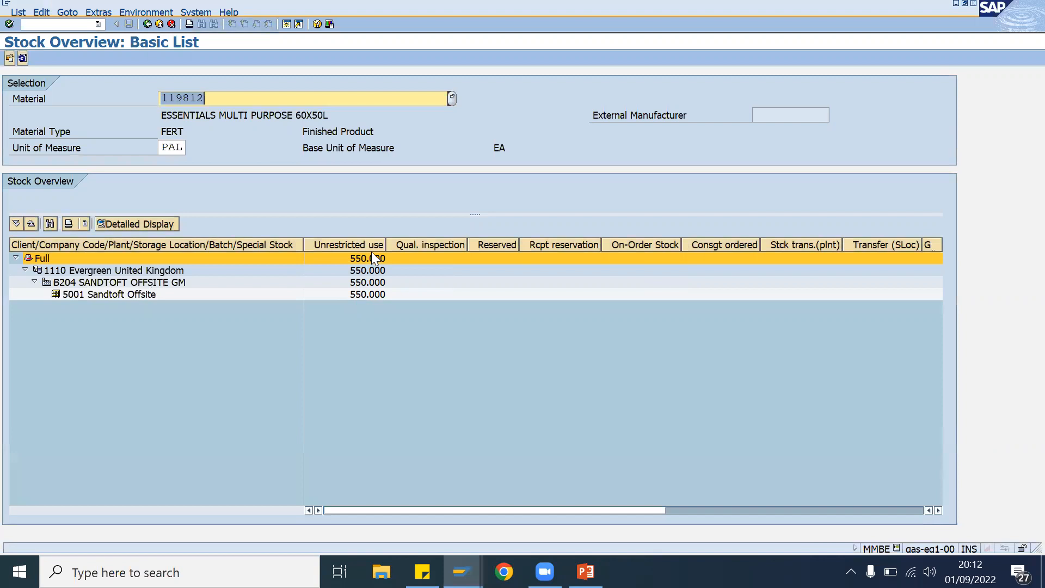
# - Read the stock transport order notes on accounting entries, stock in transit and goods receipt, and return to the stock overview
pyautogui.click(422, 571)
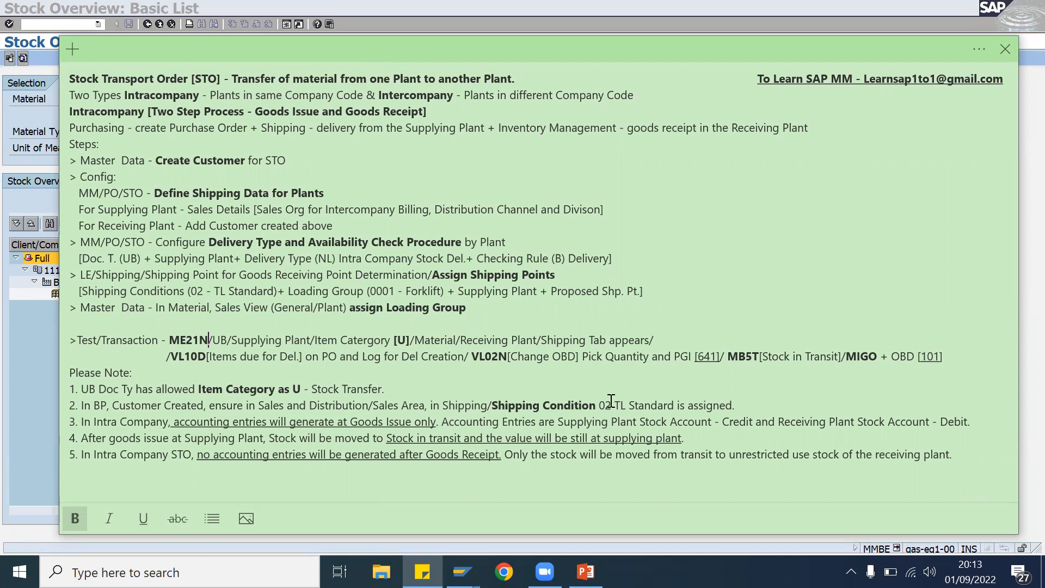
pyautogui.click(719, 454)
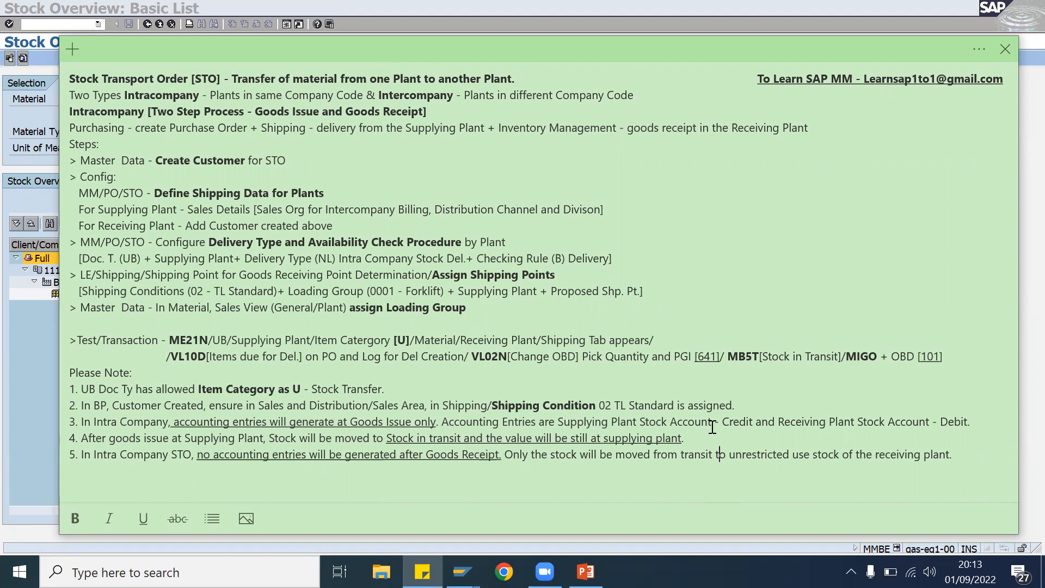
pyautogui.click(757, 422)
pyautogui.click(672, 422)
pyautogui.moveTo(757, 423); pyautogui.dragTo(575, 423)
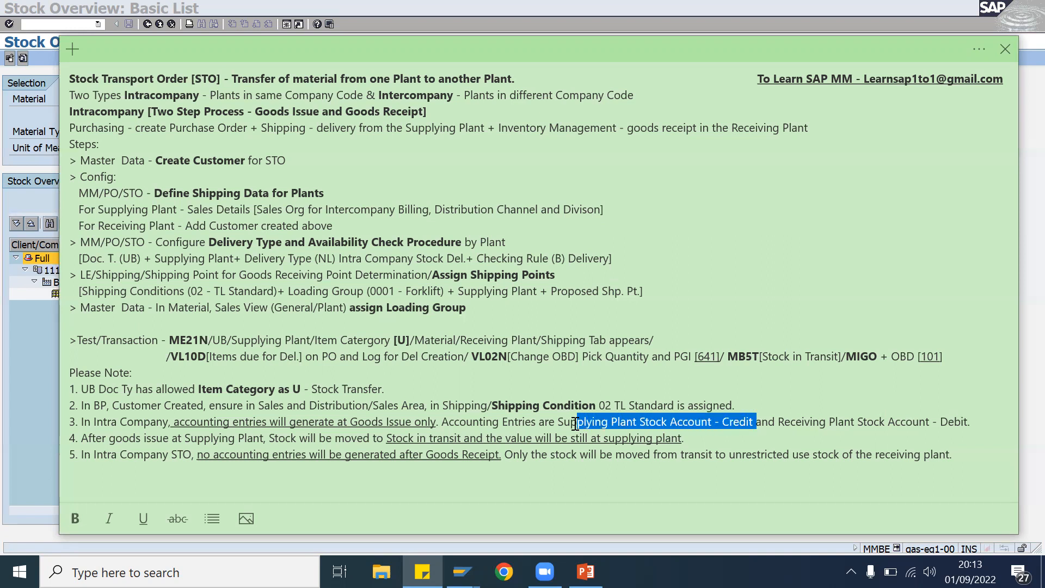
pyautogui.click(923, 433)
pyautogui.moveTo(971, 422); pyautogui.dragTo(804, 423)
pyautogui.click(707, 437)
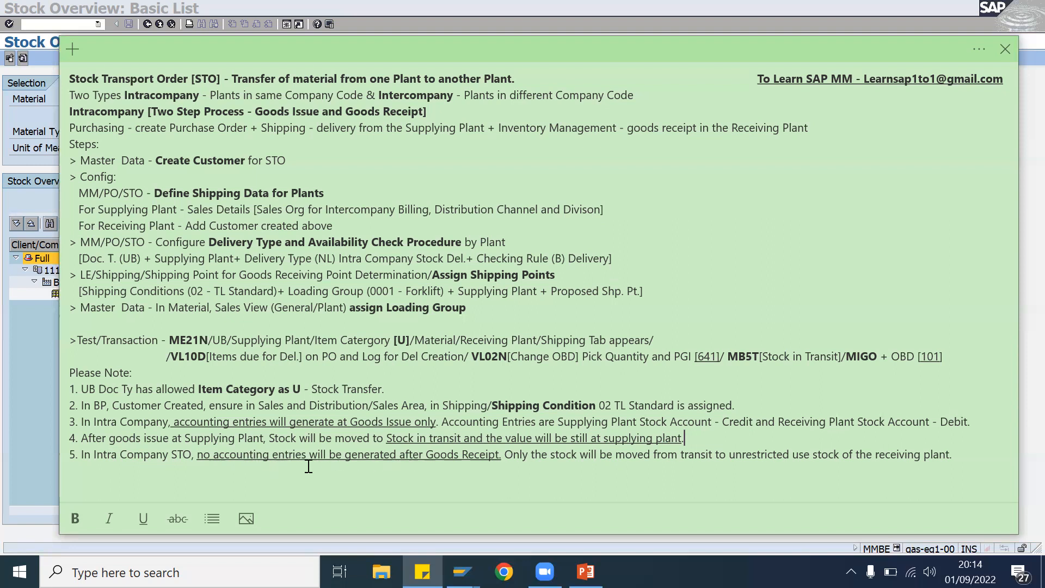
pyautogui.click(502, 465)
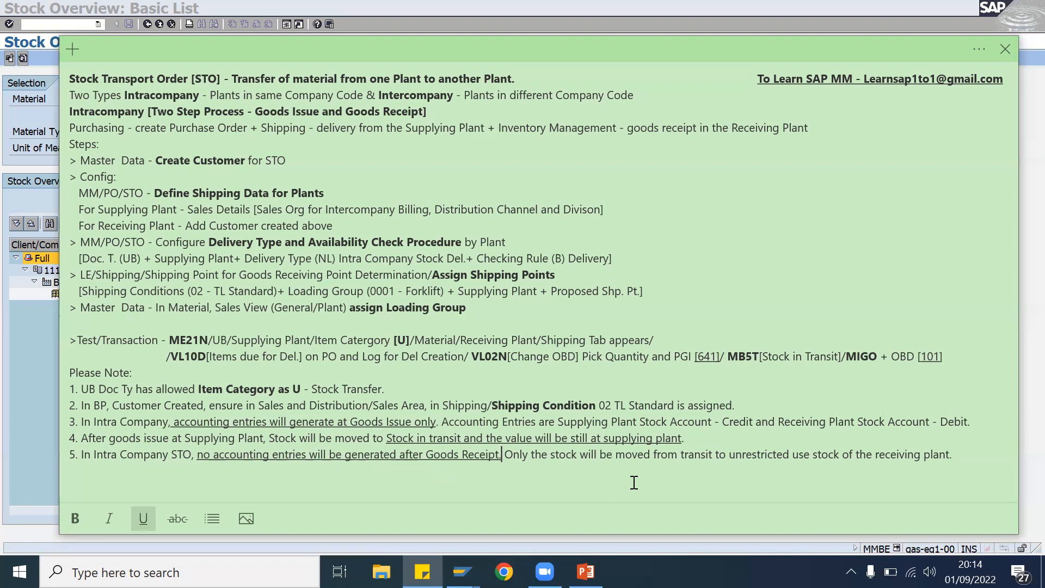
pyautogui.click(965, 458)
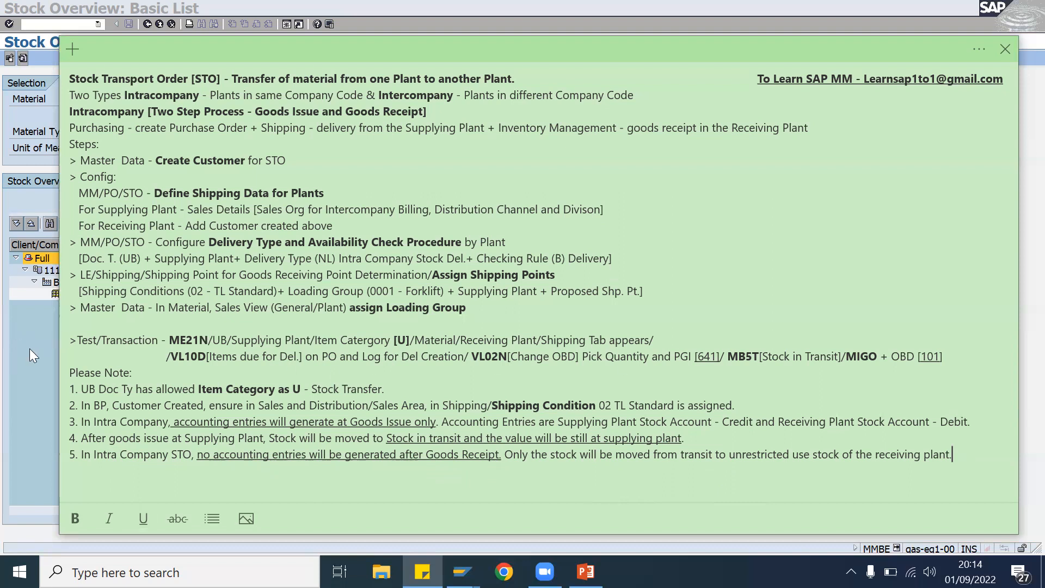
pyautogui.moveTo(69, 373); pyautogui.dragTo(103, 463)
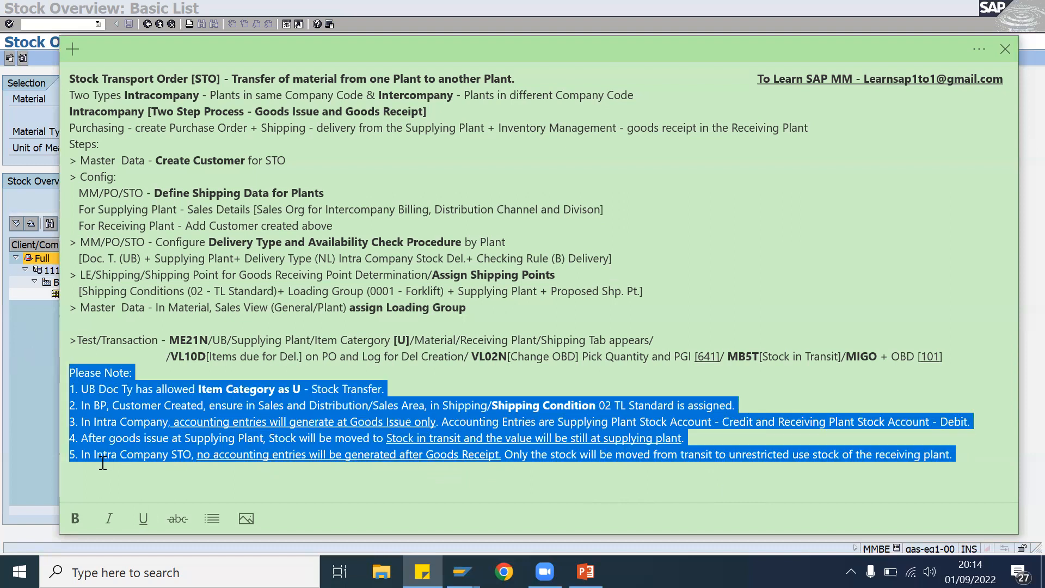
pyautogui.click(145, 373)
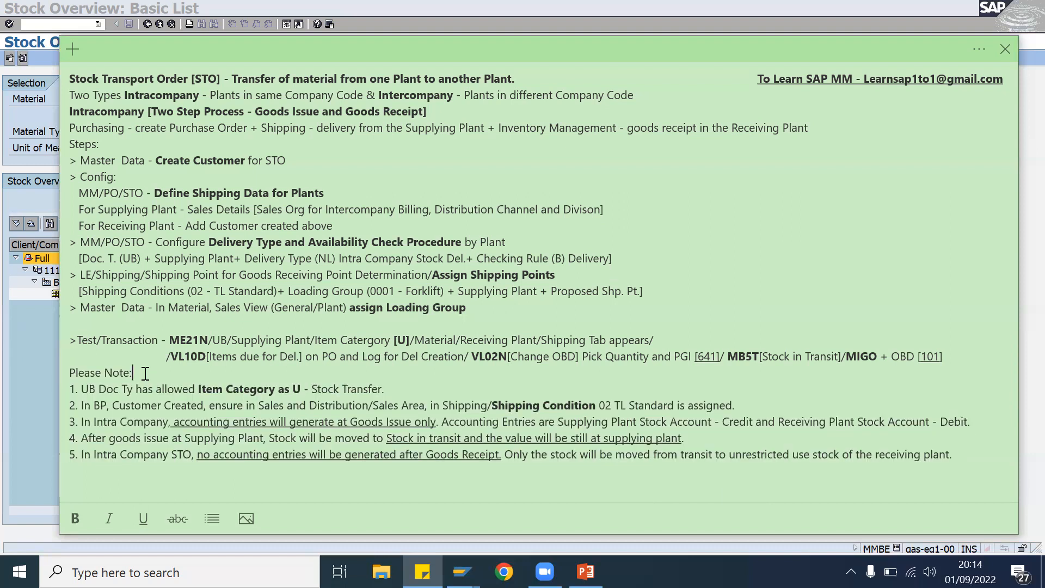
pyautogui.click(32, 337)
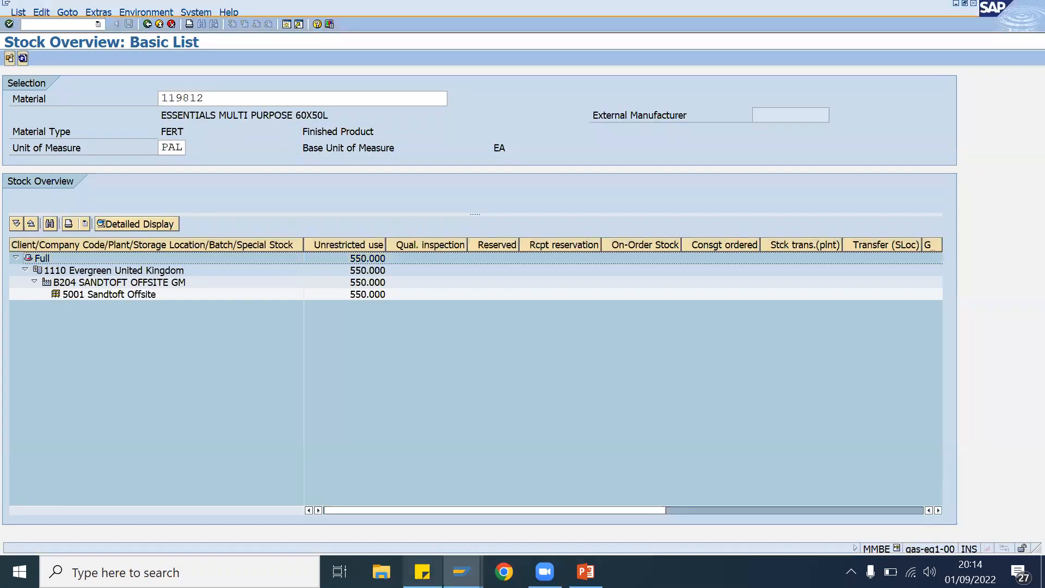
# - Review the stock transport order's purchase order history and start transaction MIGO in the outbound delivery change session
pyautogui.click(462, 572)
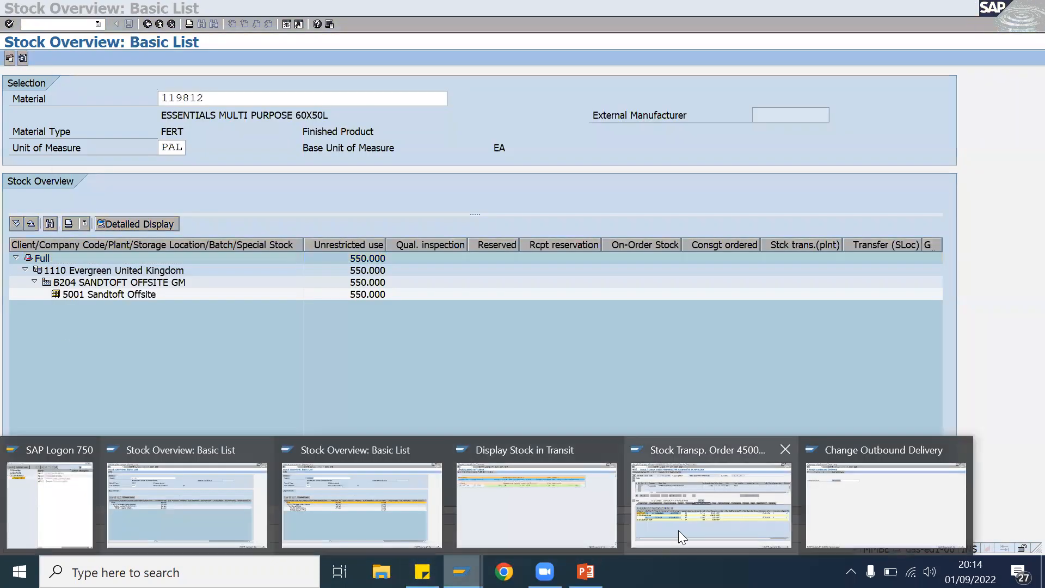
pyautogui.click(679, 530)
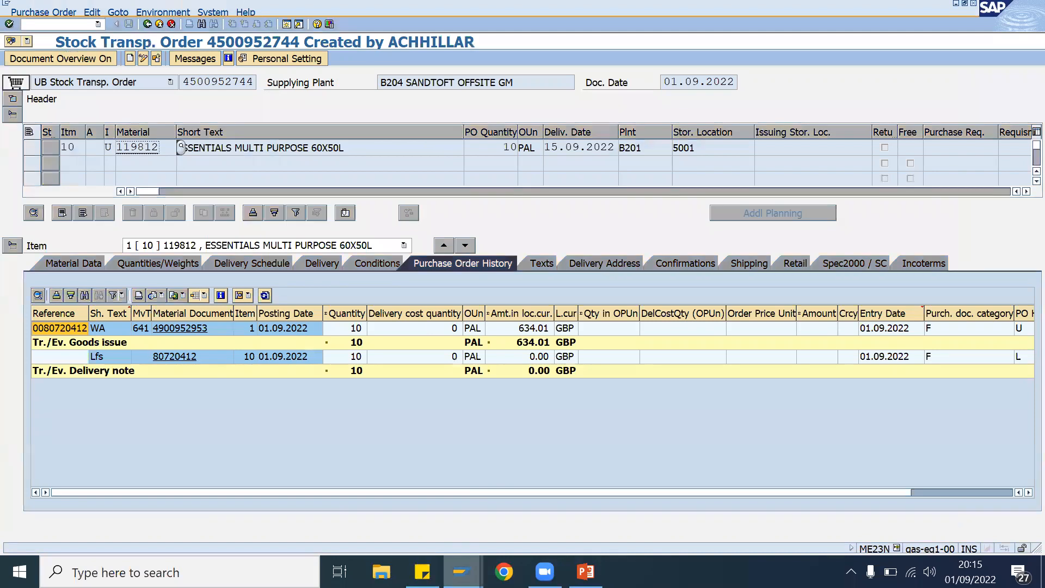
pyautogui.moveTo(462, 571)
pyautogui.click(819, 482)
pyautogui.click(58, 27)
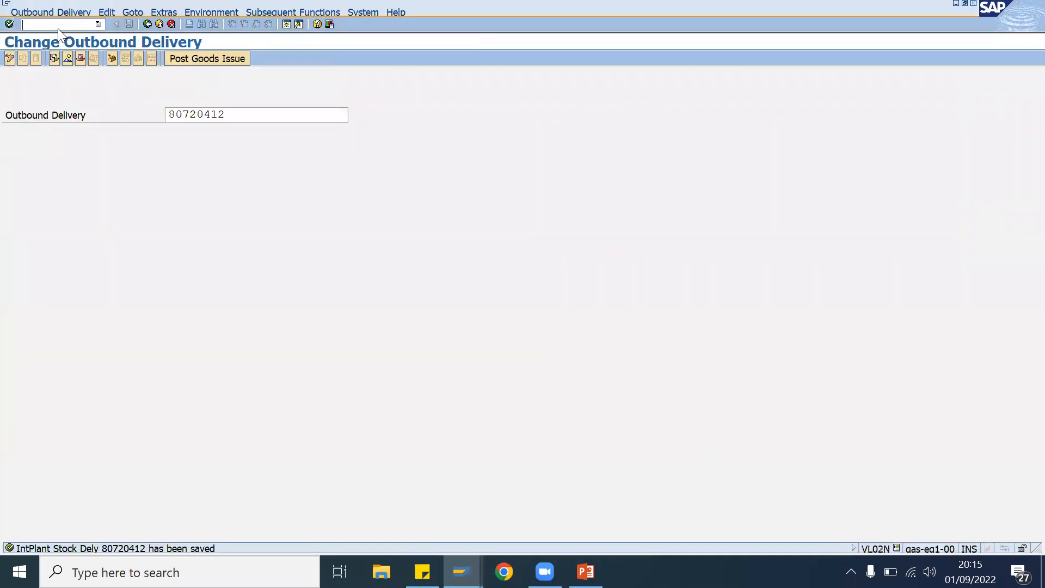
pyautogui.write('/nmigo')
pyautogui.press('Return')
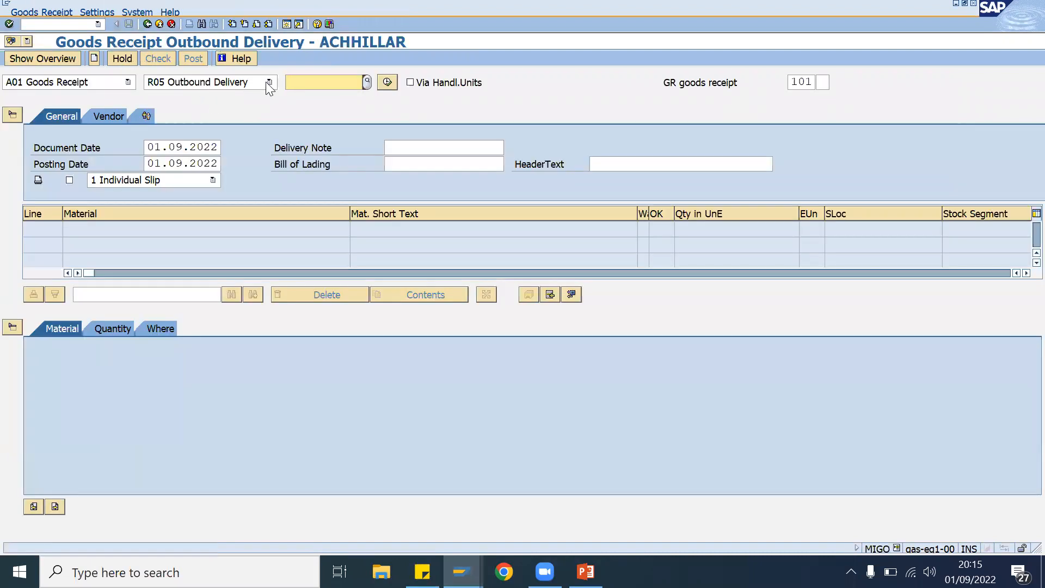
# - Enter the outbound delivery number as reference for the goods receipt and load its item
pyautogui.click(318, 78)
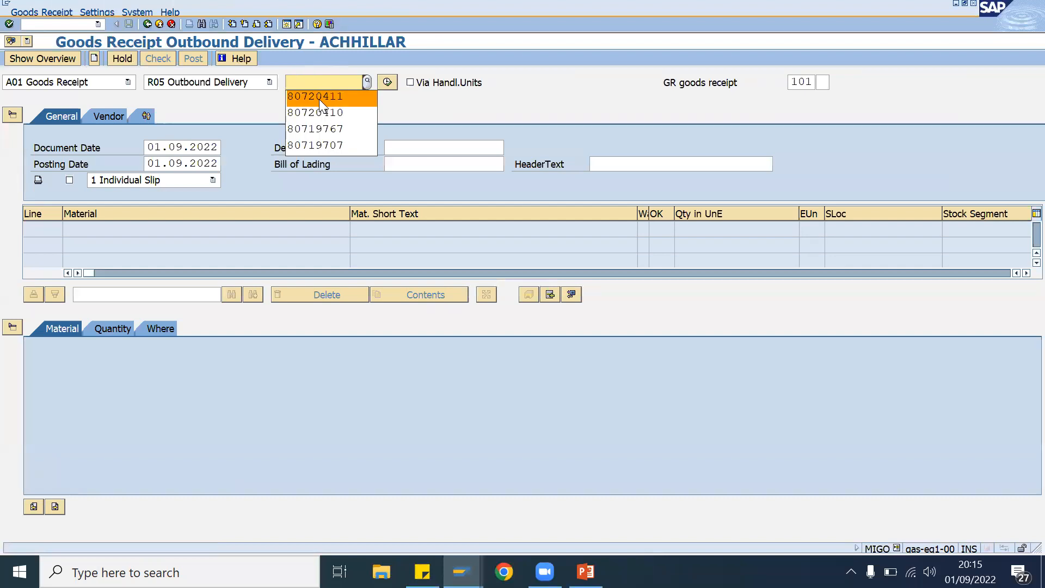
pyautogui.click(319, 99)
pyautogui.write('20412')
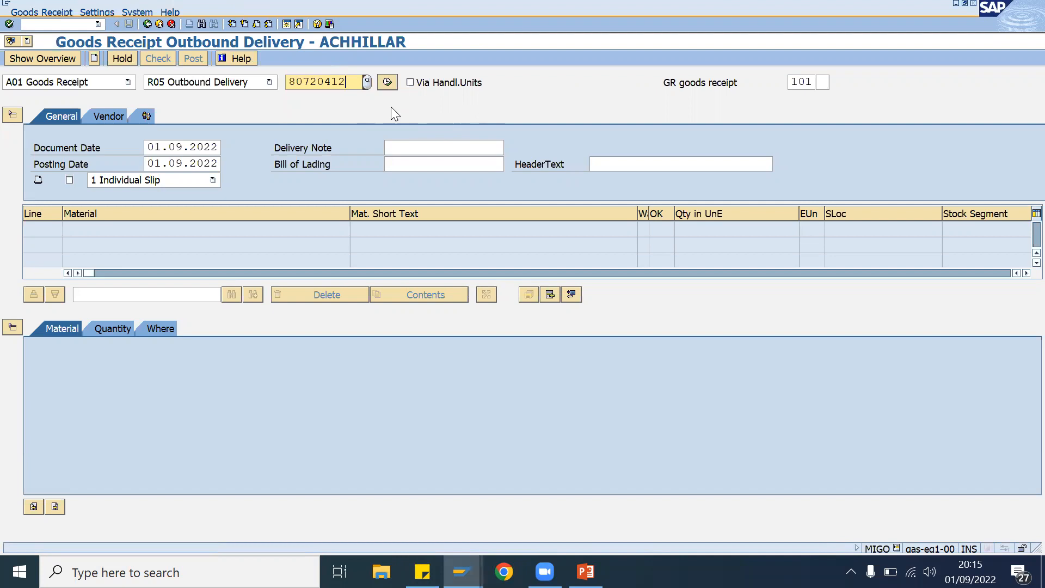
pyautogui.press('Return')
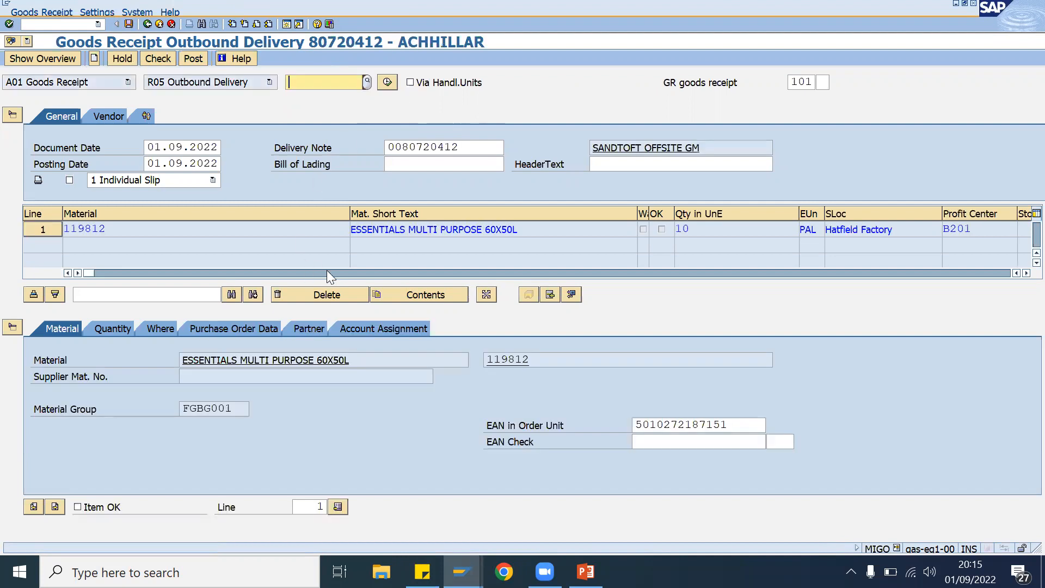
# - Mark the delivery item as OK and check the goods receipt document
pyautogui.click(78, 507)
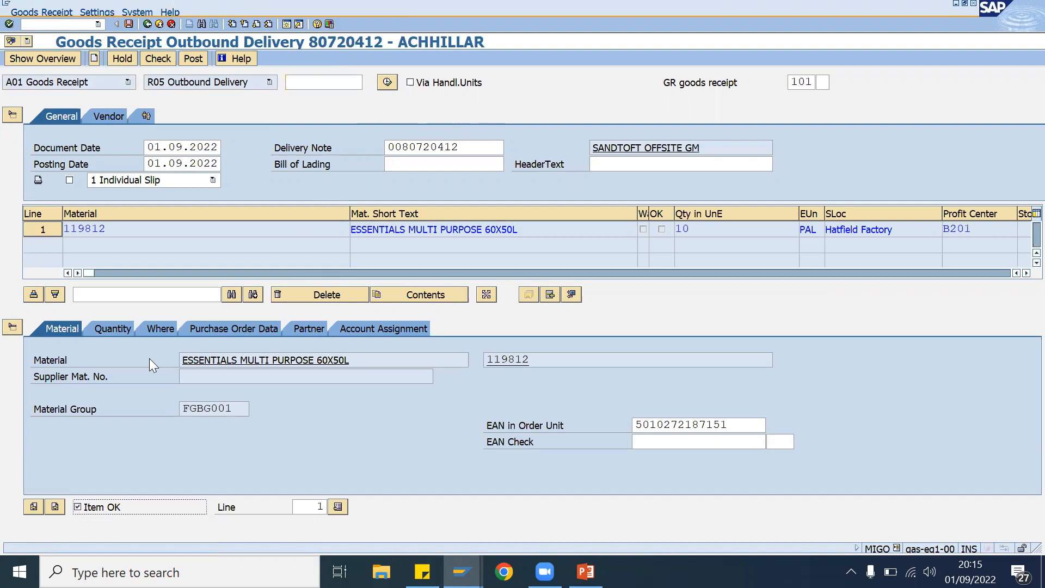
pyautogui.click(159, 58)
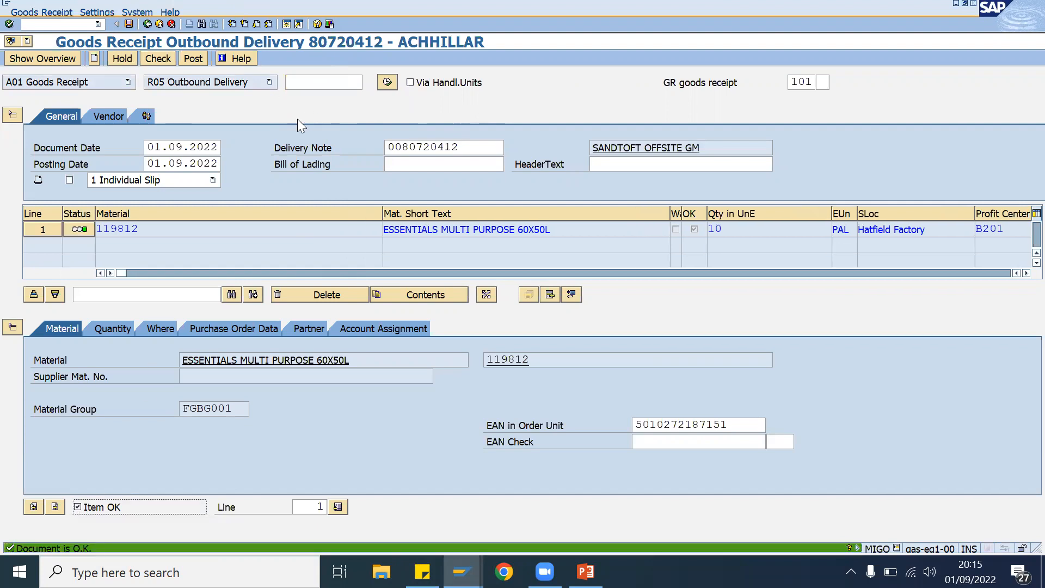
# - Review the unrestricted-use stock of material 119812 at storage location 5001 Hatfield Factory in the plant B201 stock overview
pyautogui.click(462, 572)
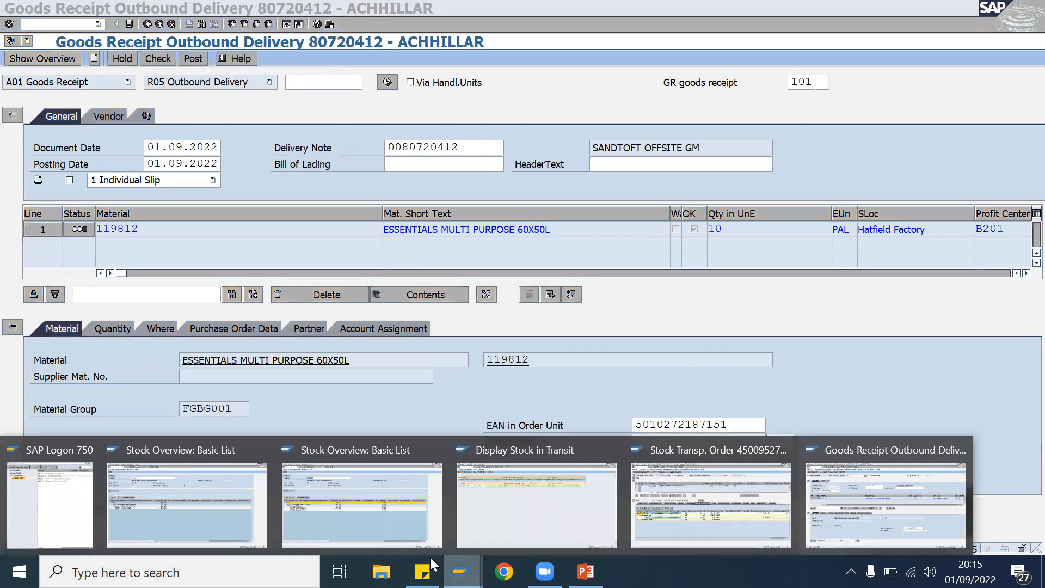
pyautogui.click(324, 525)
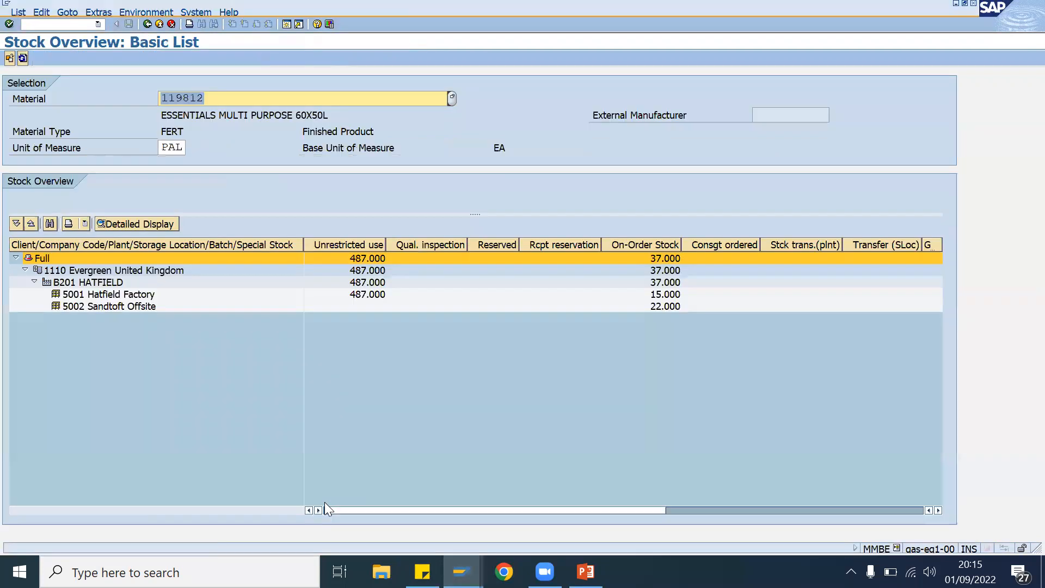
pyautogui.click(240, 98)
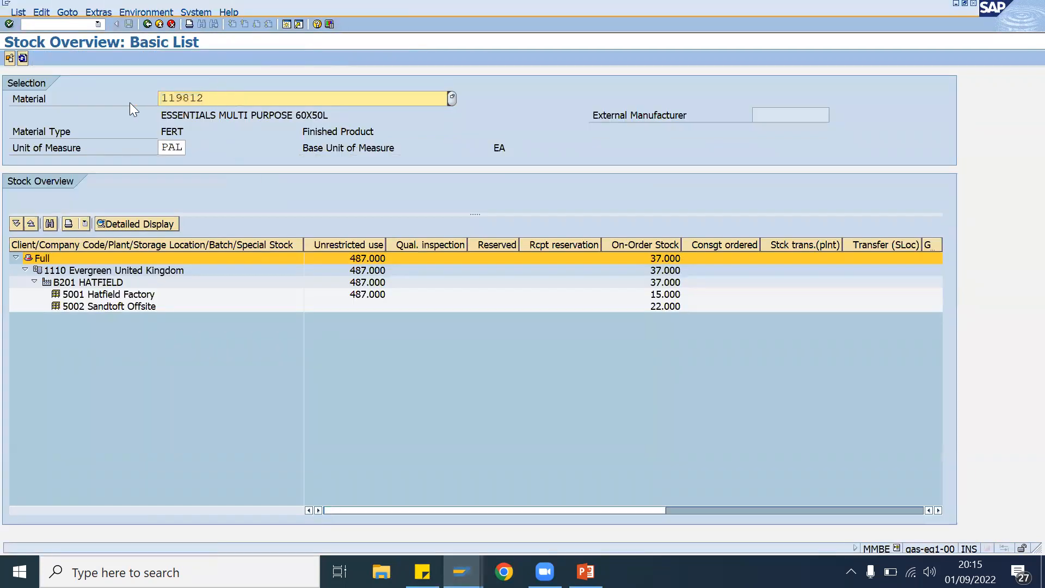
pyautogui.click(65, 284)
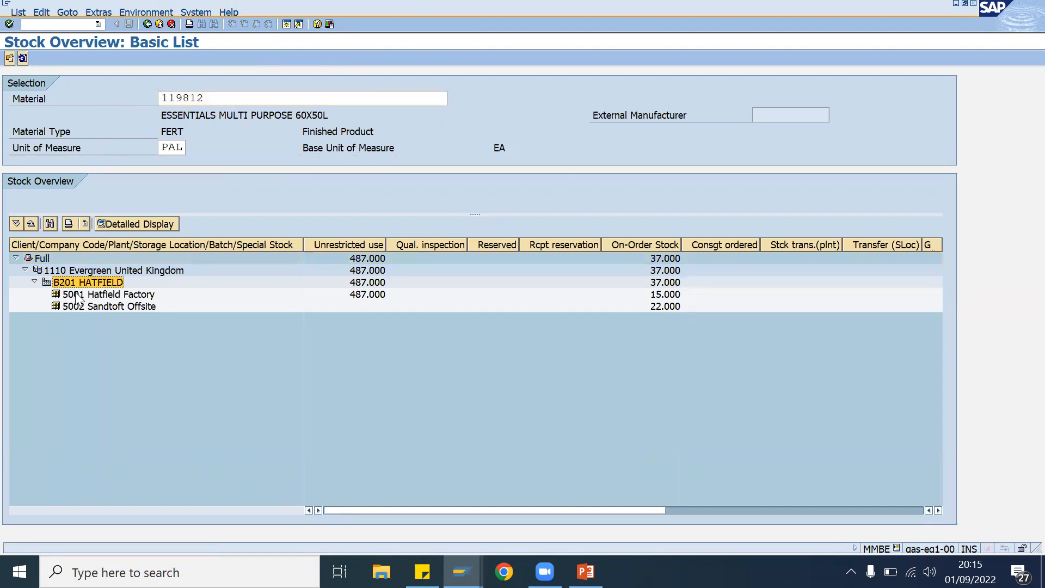
pyautogui.click(77, 297)
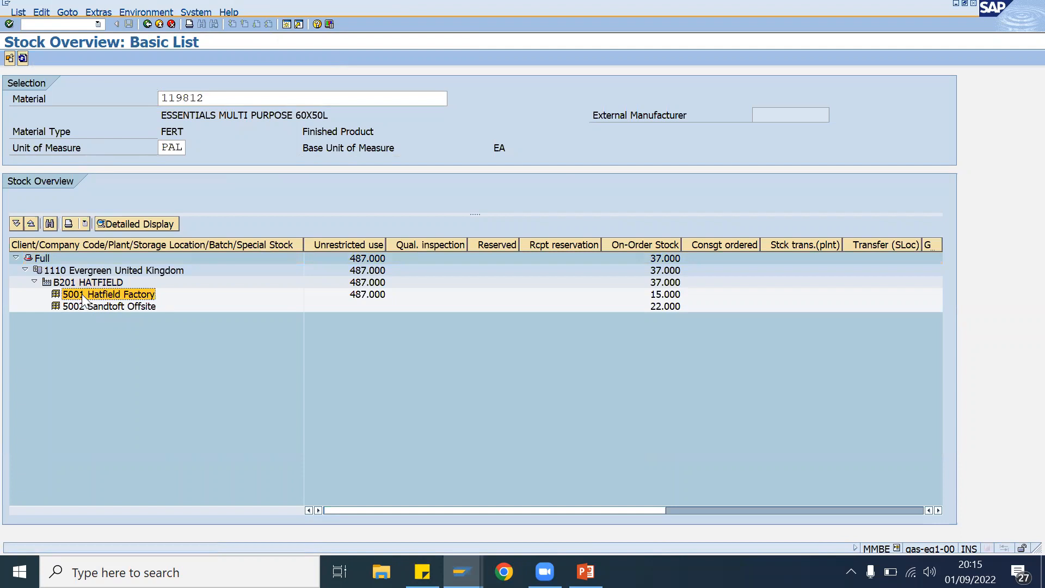
pyautogui.click(380, 297)
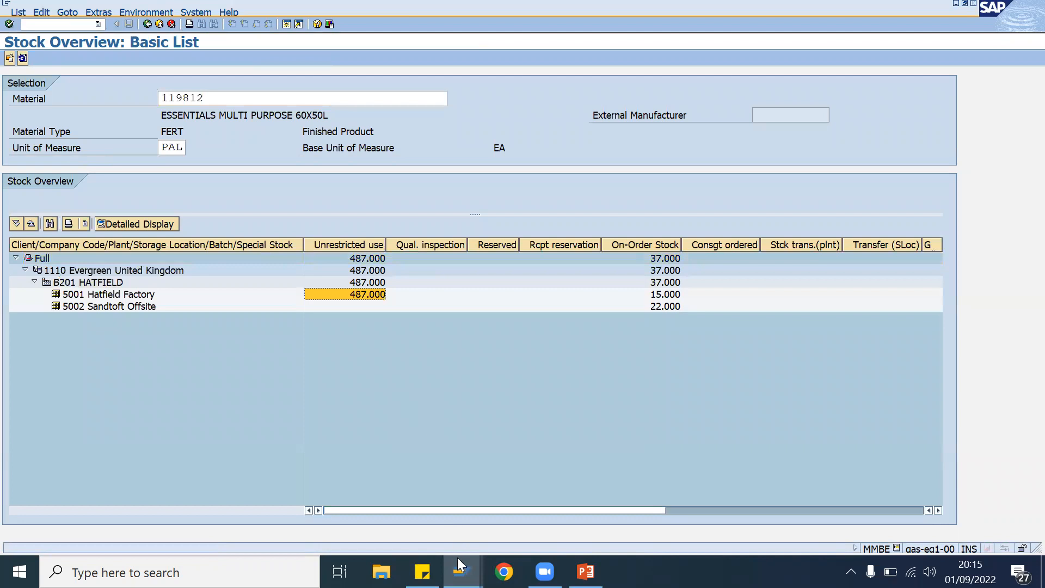
# - Return to the goods receipt, verify the item's receiving plant and storage location, and post the document
pyautogui.moveTo(458, 559)
pyautogui.click(831, 526)
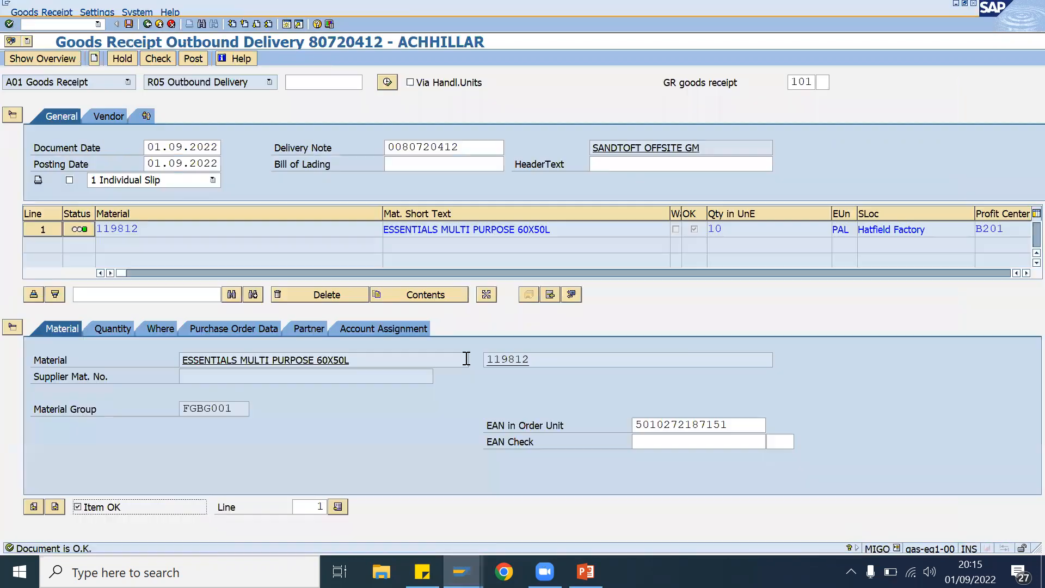
pyautogui.rightClick(361, 333)
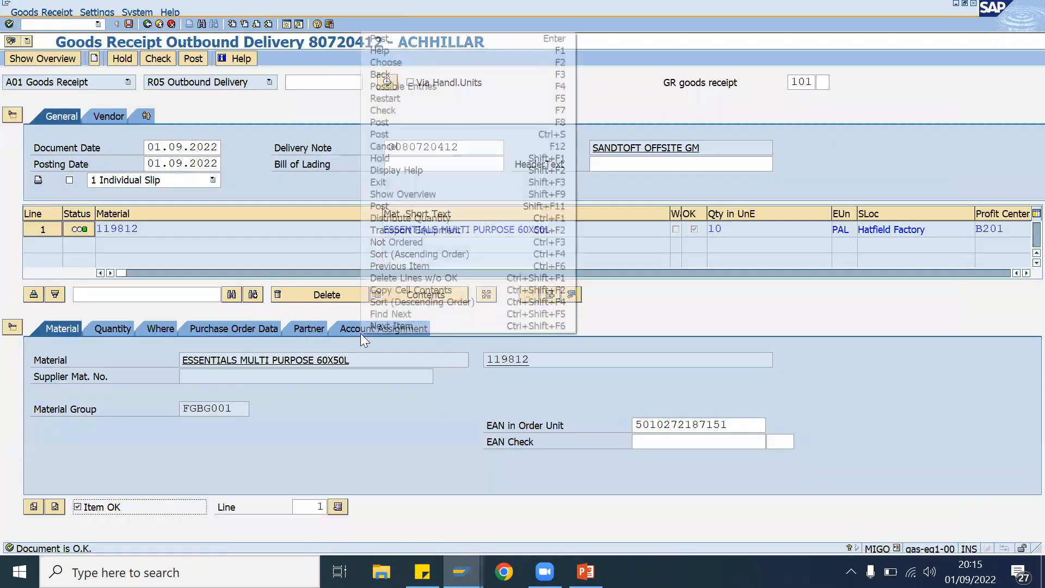
pyautogui.click(268, 328)
pyautogui.click(172, 330)
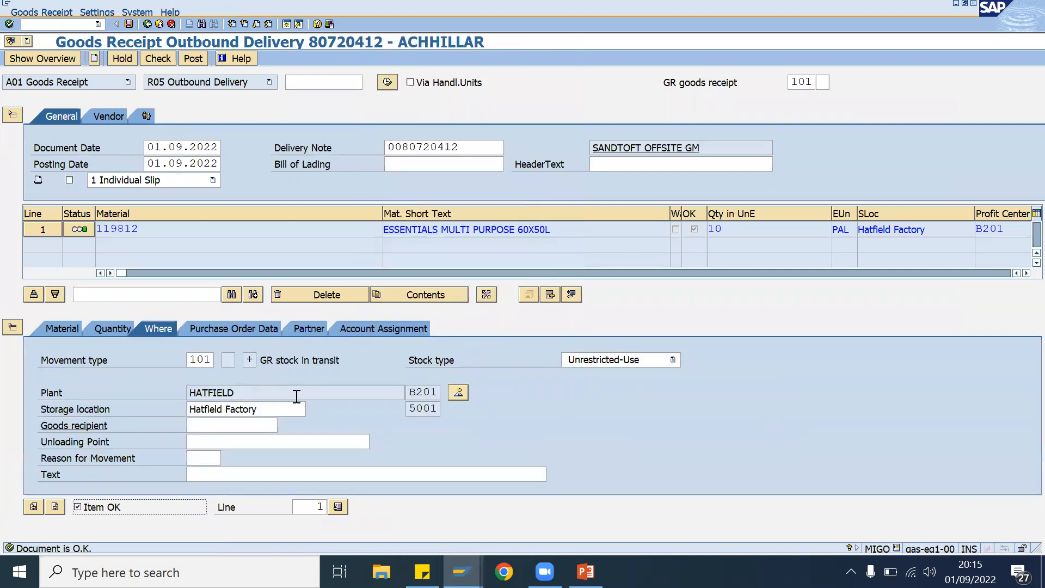
pyautogui.doubleClick(437, 391)
pyautogui.doubleClick(435, 408)
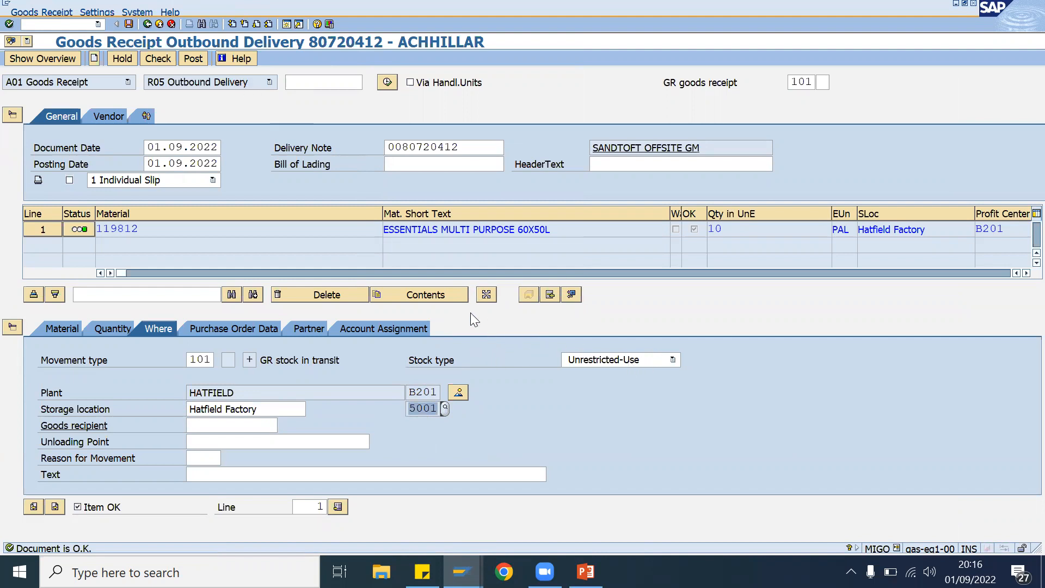
pyautogui.click(193, 57)
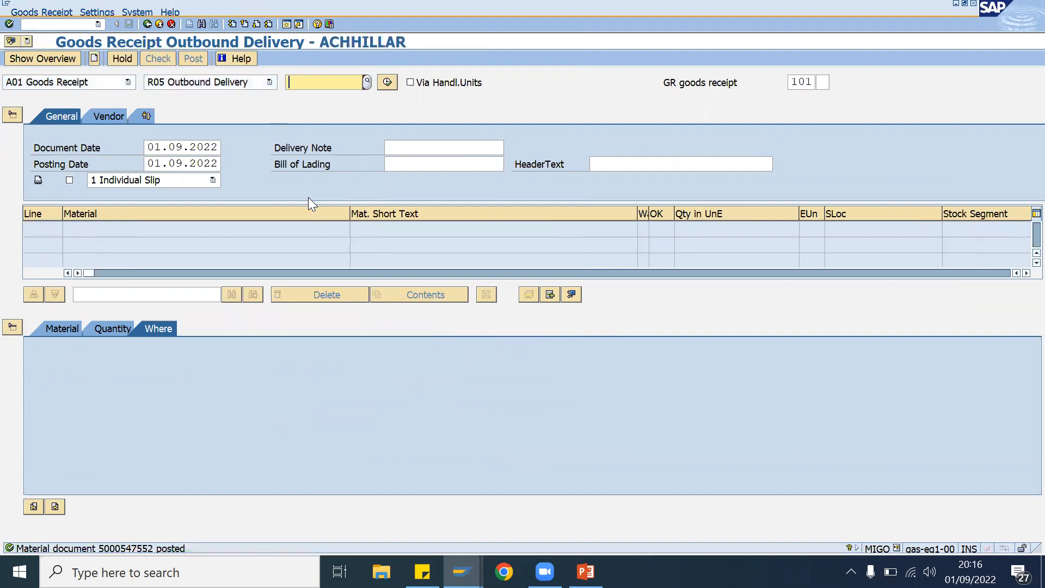
# - Rerun the stock in transit report for material 119812
pyautogui.click(462, 571)
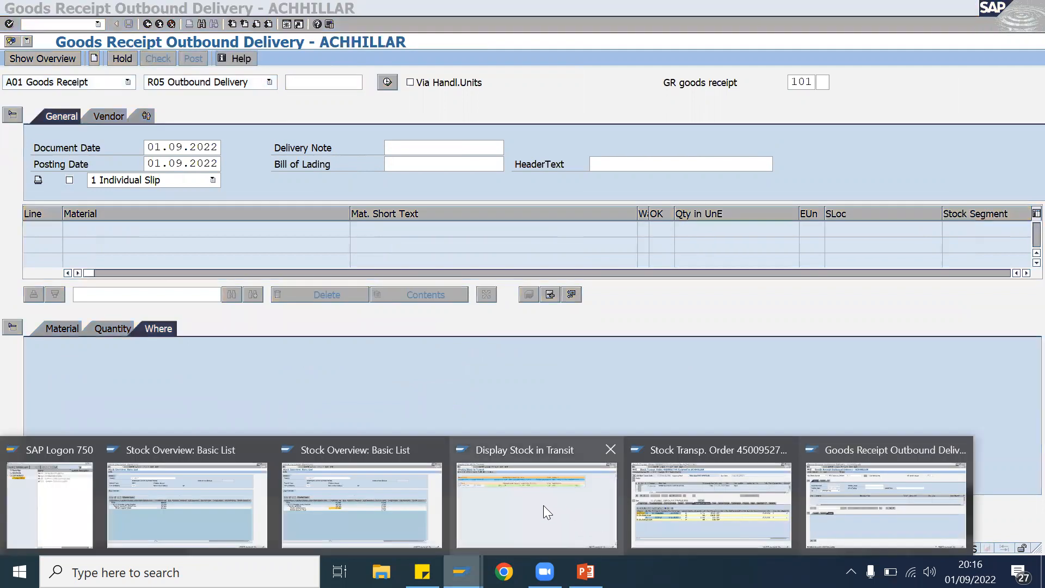
pyautogui.click(542, 506)
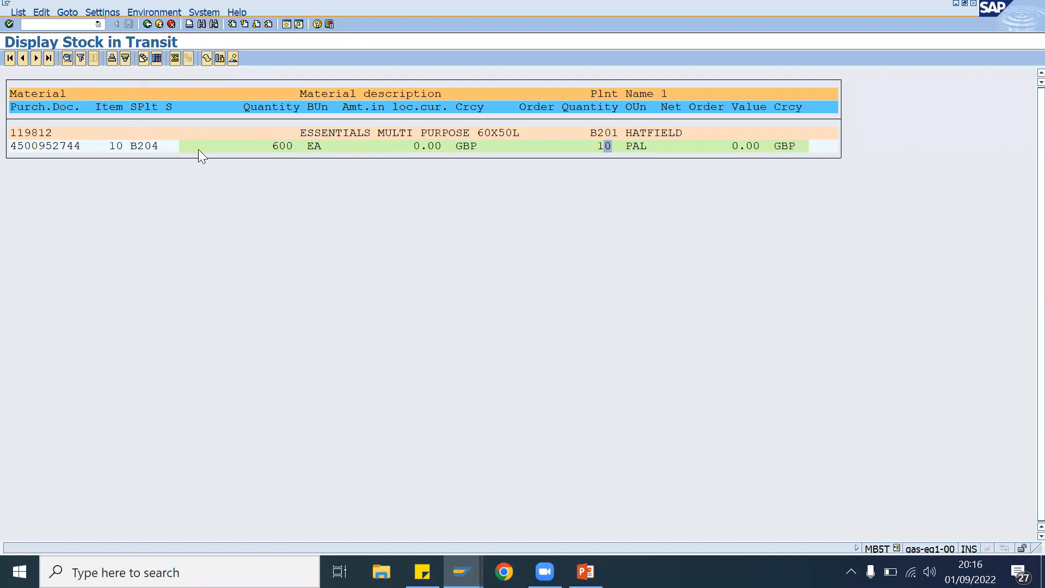
pyautogui.click(147, 24)
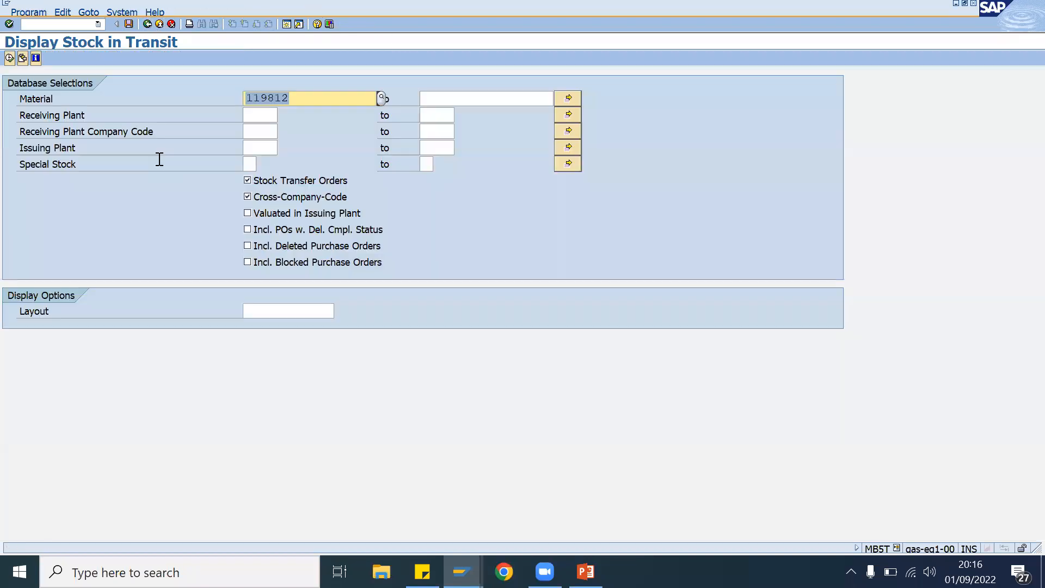
pyautogui.click(21, 57)
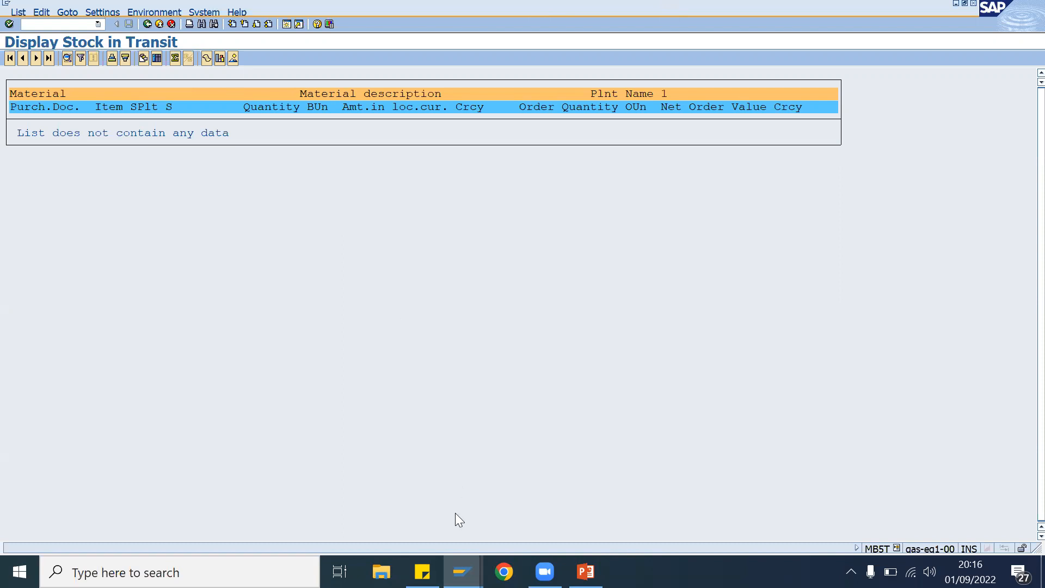
# - Refresh the stock overviews of material 119812 in plants B201 and B204 to verify the stock after goods receipt
pyautogui.click(461, 571)
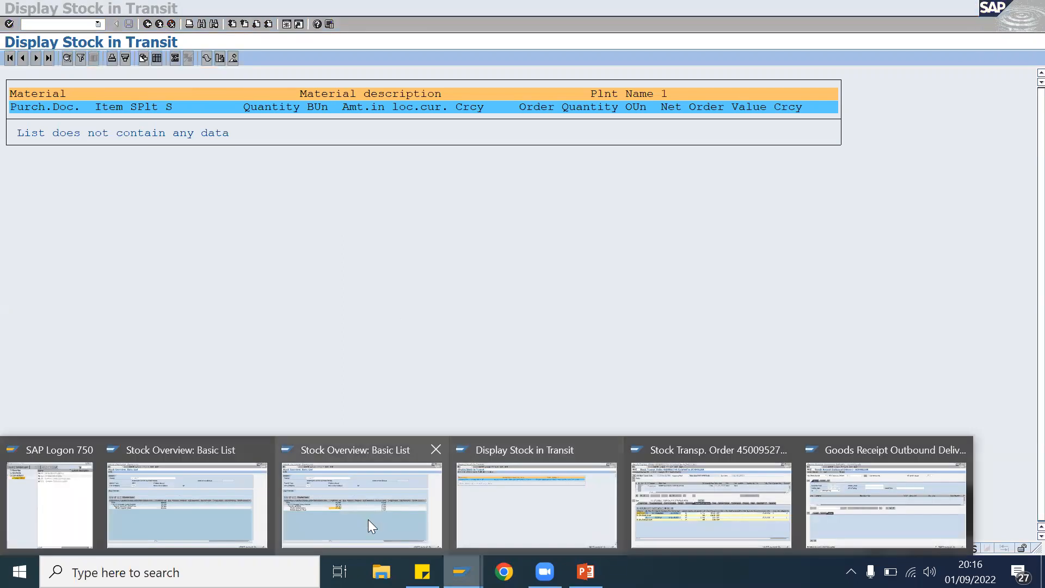
pyautogui.click(368, 520)
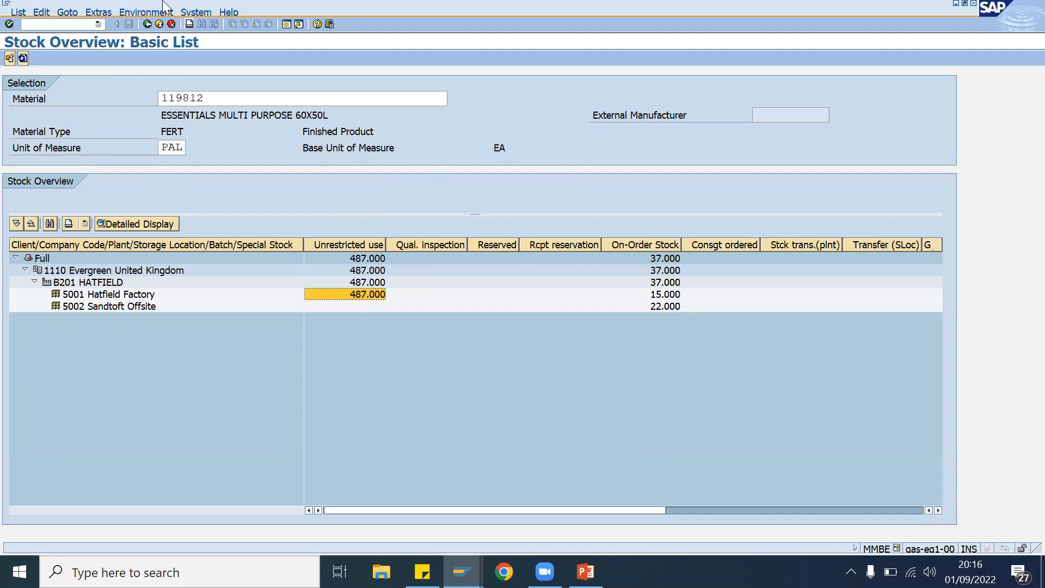
pyautogui.click(23, 59)
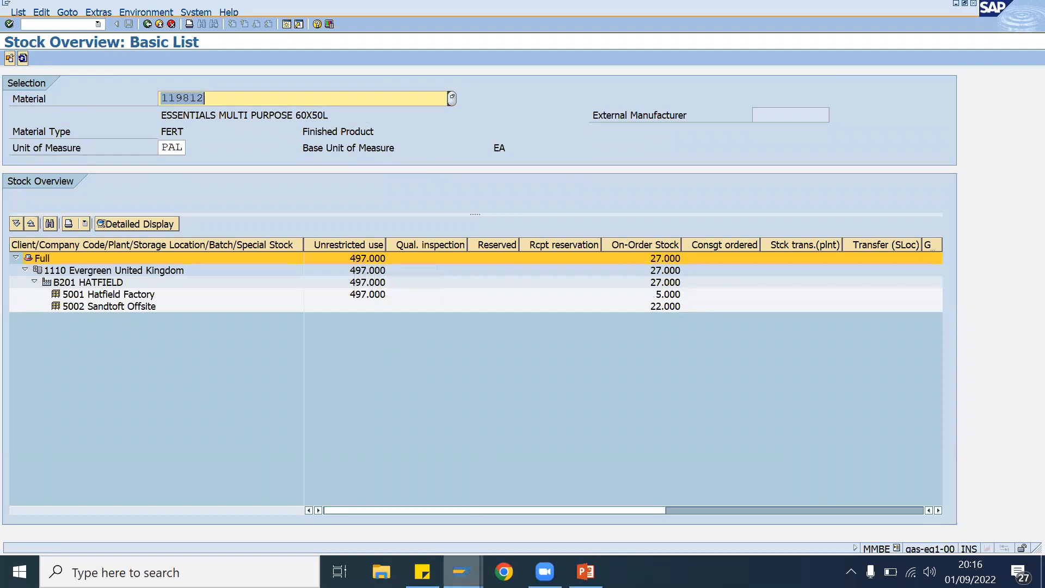
pyautogui.moveTo(462, 572)
pyautogui.click(188, 520)
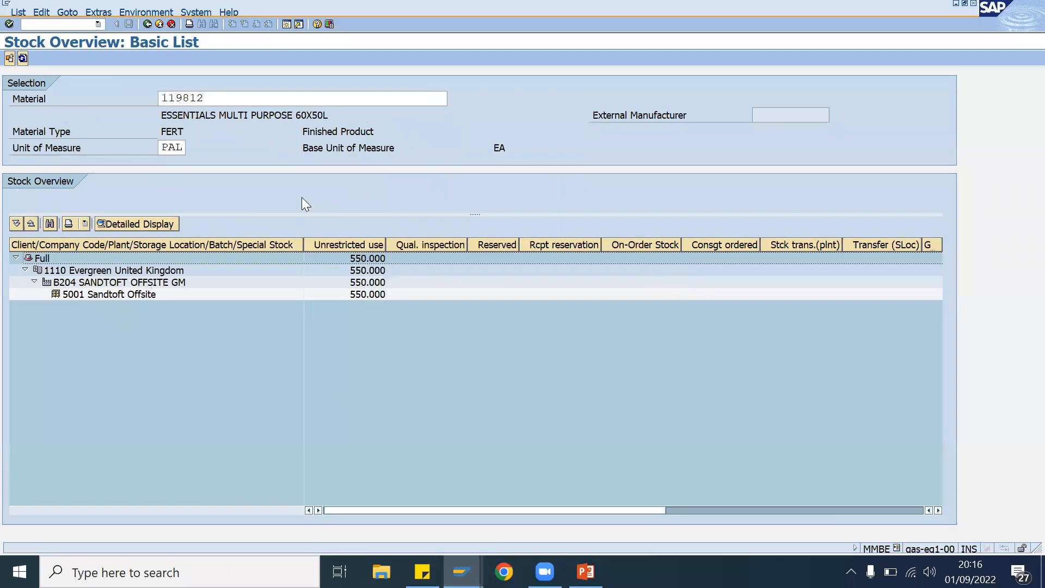
pyautogui.click(23, 58)
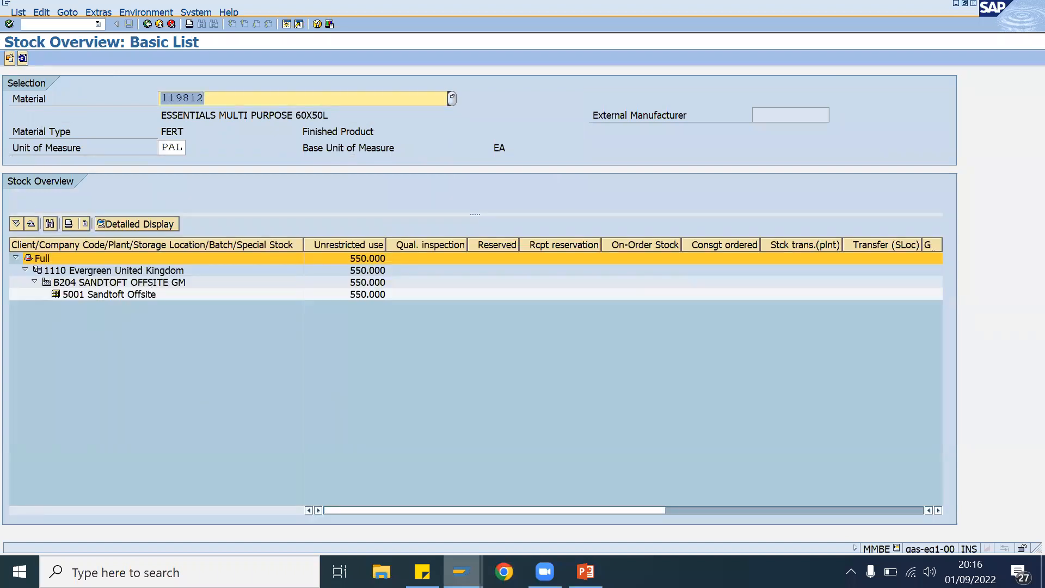
# - Reload the stock transport order to check the goods receipt entry in its purchase order history
pyautogui.click(462, 572)
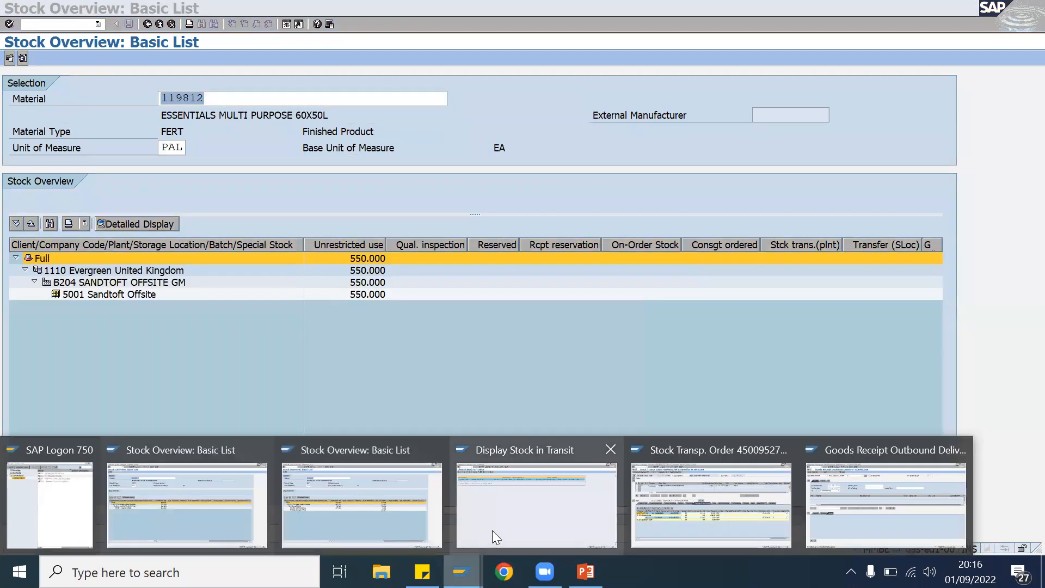
pyautogui.click(692, 534)
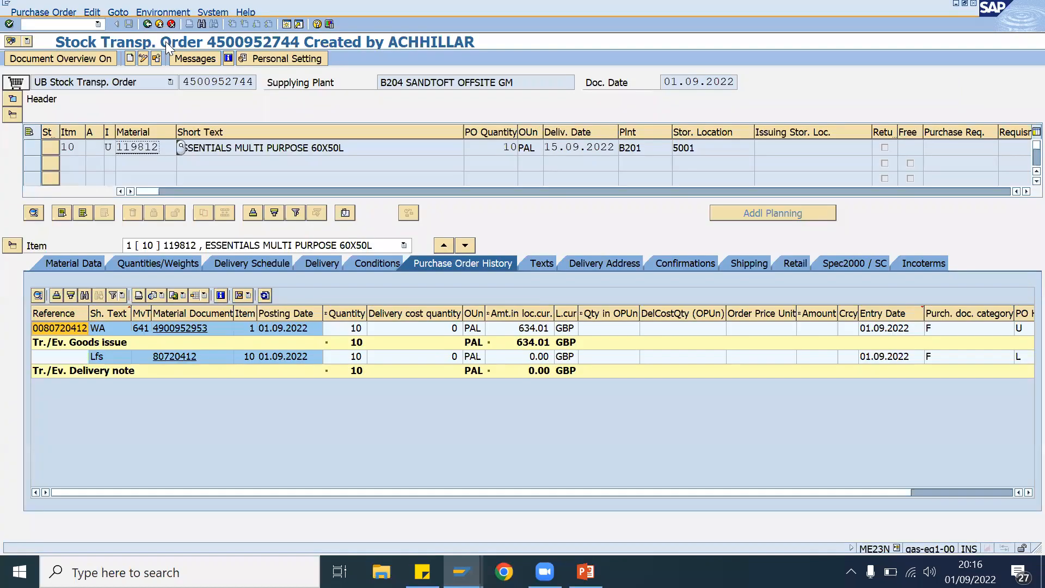
pyautogui.click(158, 56)
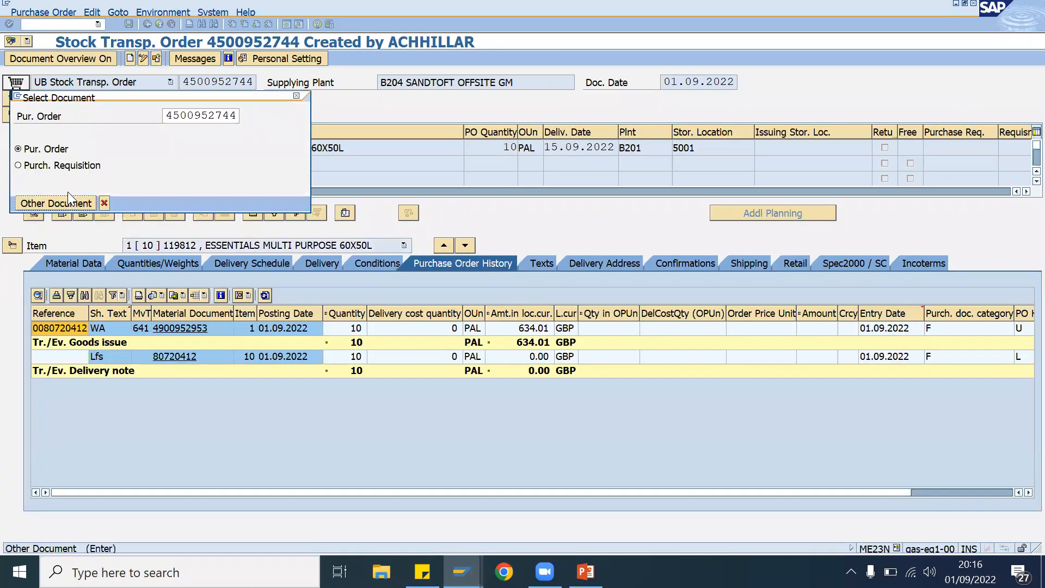
pyautogui.click(77, 204)
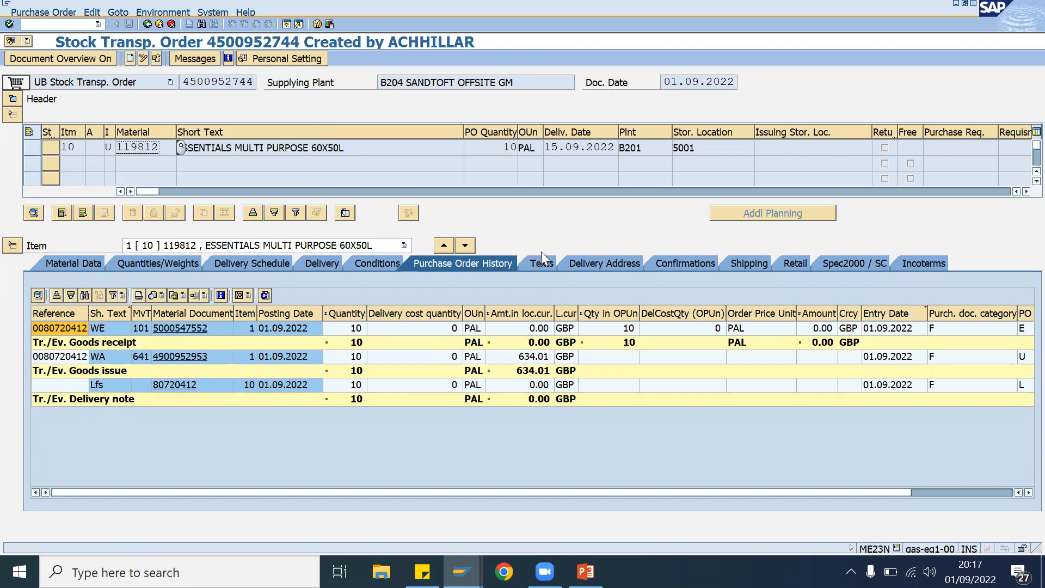
# - Switch to the Sticky Notes summary of the stock transport order process and review its closing notes on goods receipt accounting
pyautogui.click(462, 572)
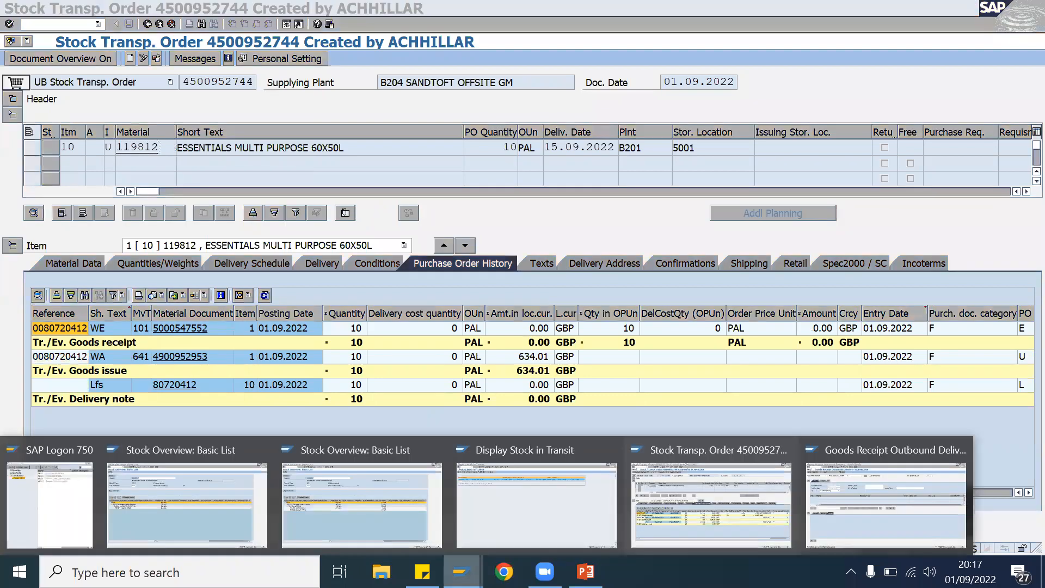
pyautogui.click(423, 572)
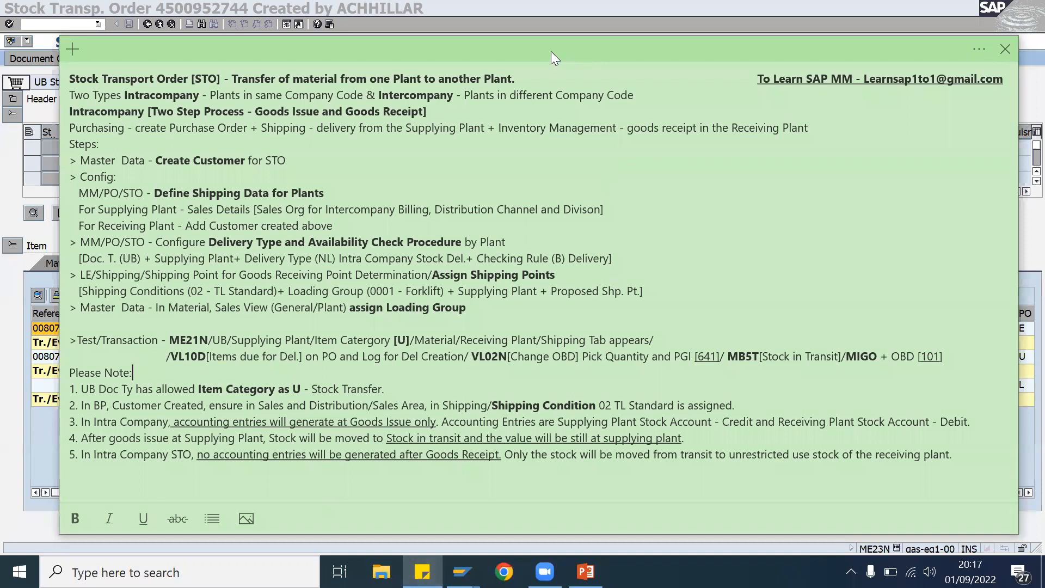
pyautogui.moveTo(551, 51); pyautogui.dragTo(532, 50)
pyautogui.click(964, 466)
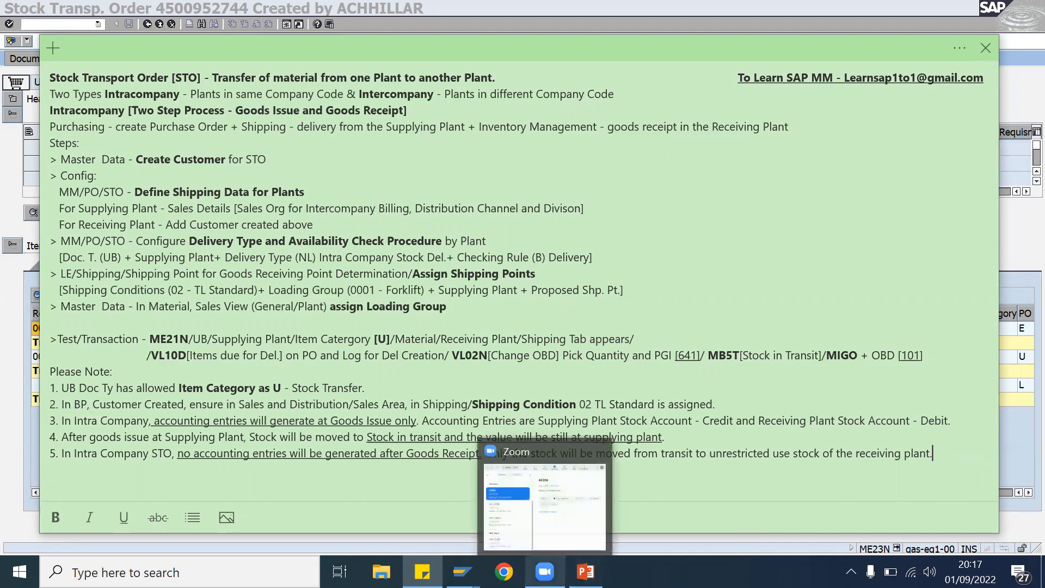
pyautogui.click(544, 572)
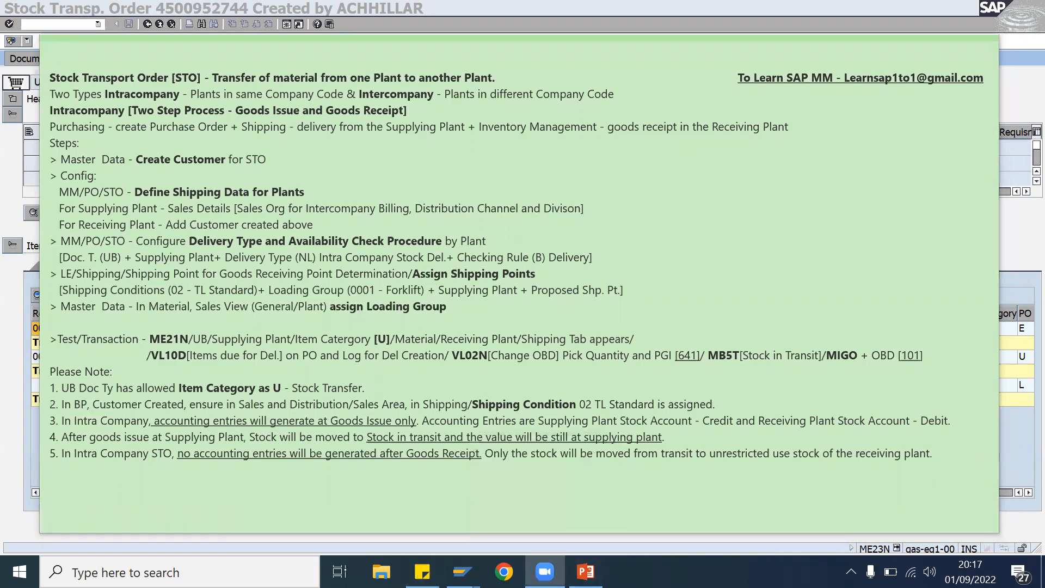
pyautogui.click(954, 54)
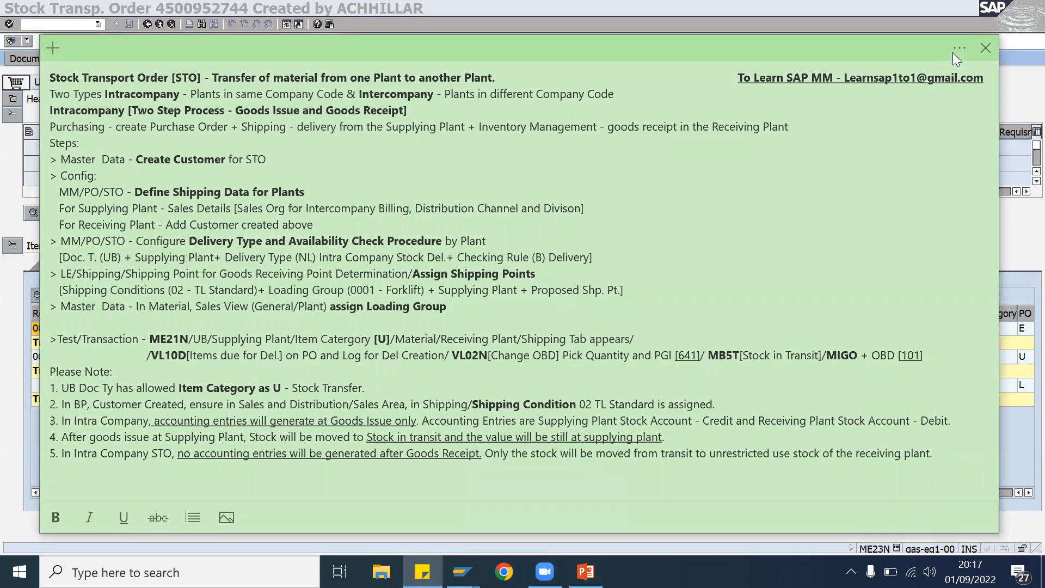